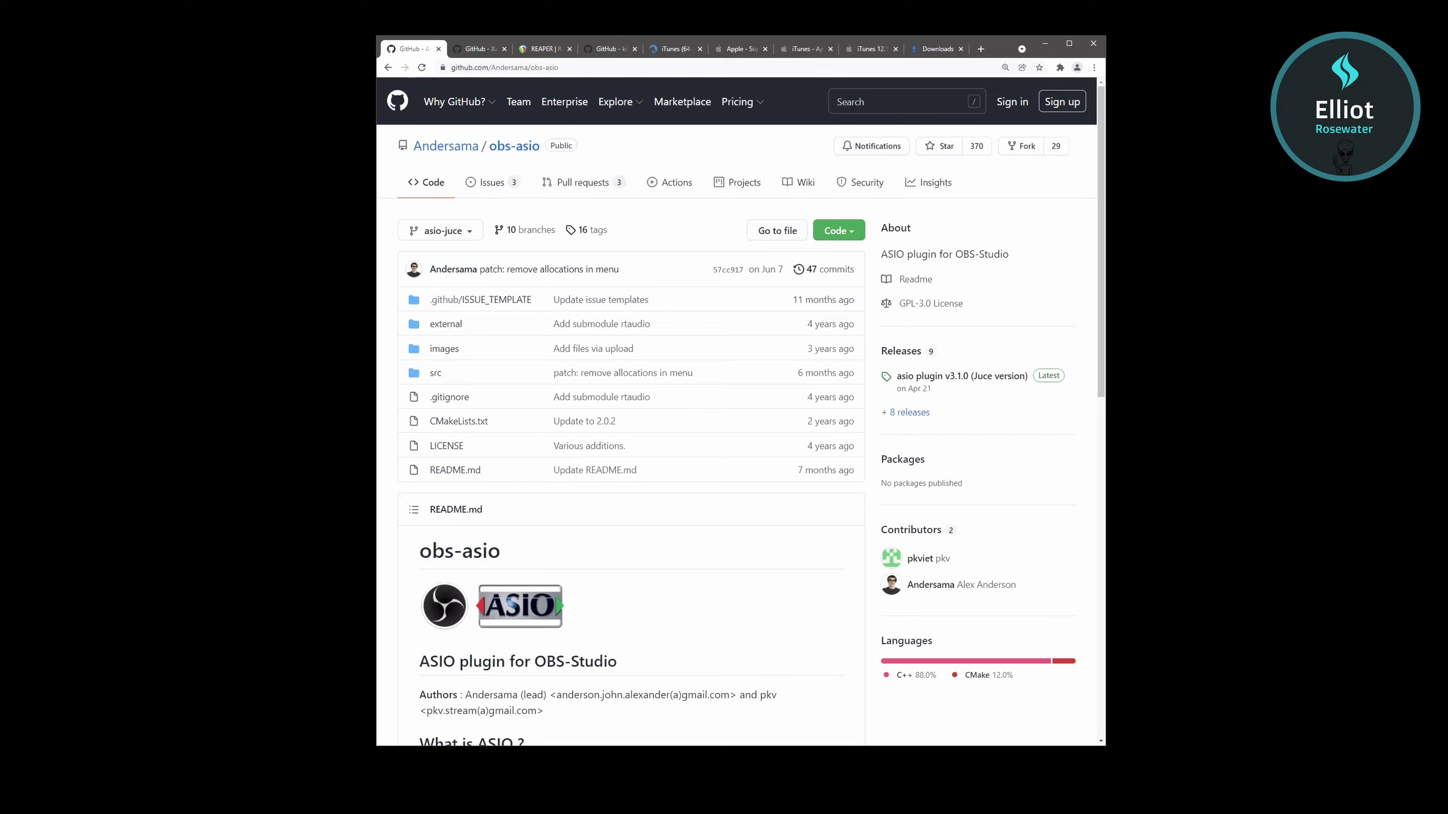
- Open the obs-asio releases, find obs-asio-installer_3.1.0.exe, and check that its setup's destination folder is the OBS Studio folder
left_click(901, 352)
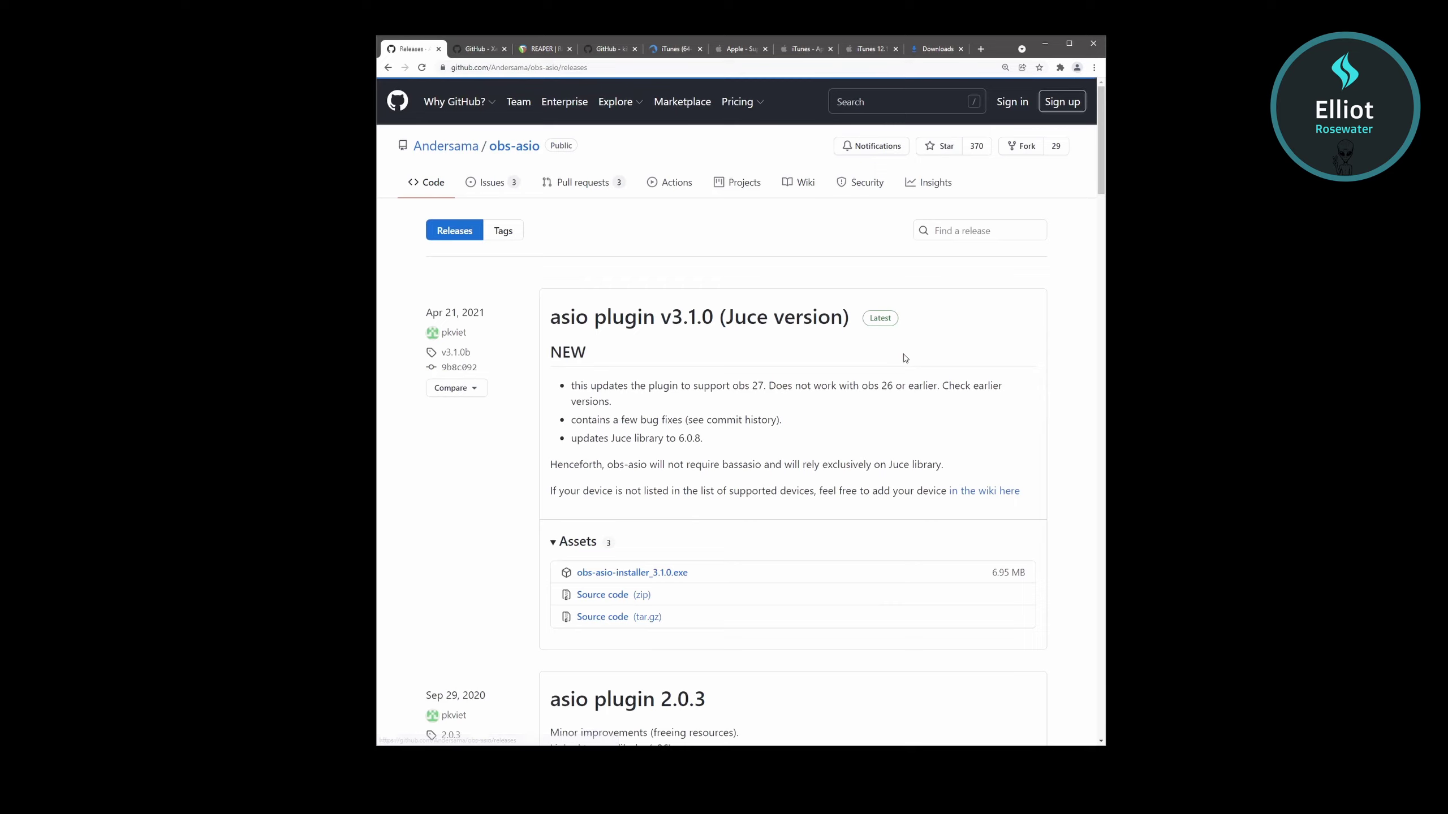
left_click_drag(696, 574, 573, 575)
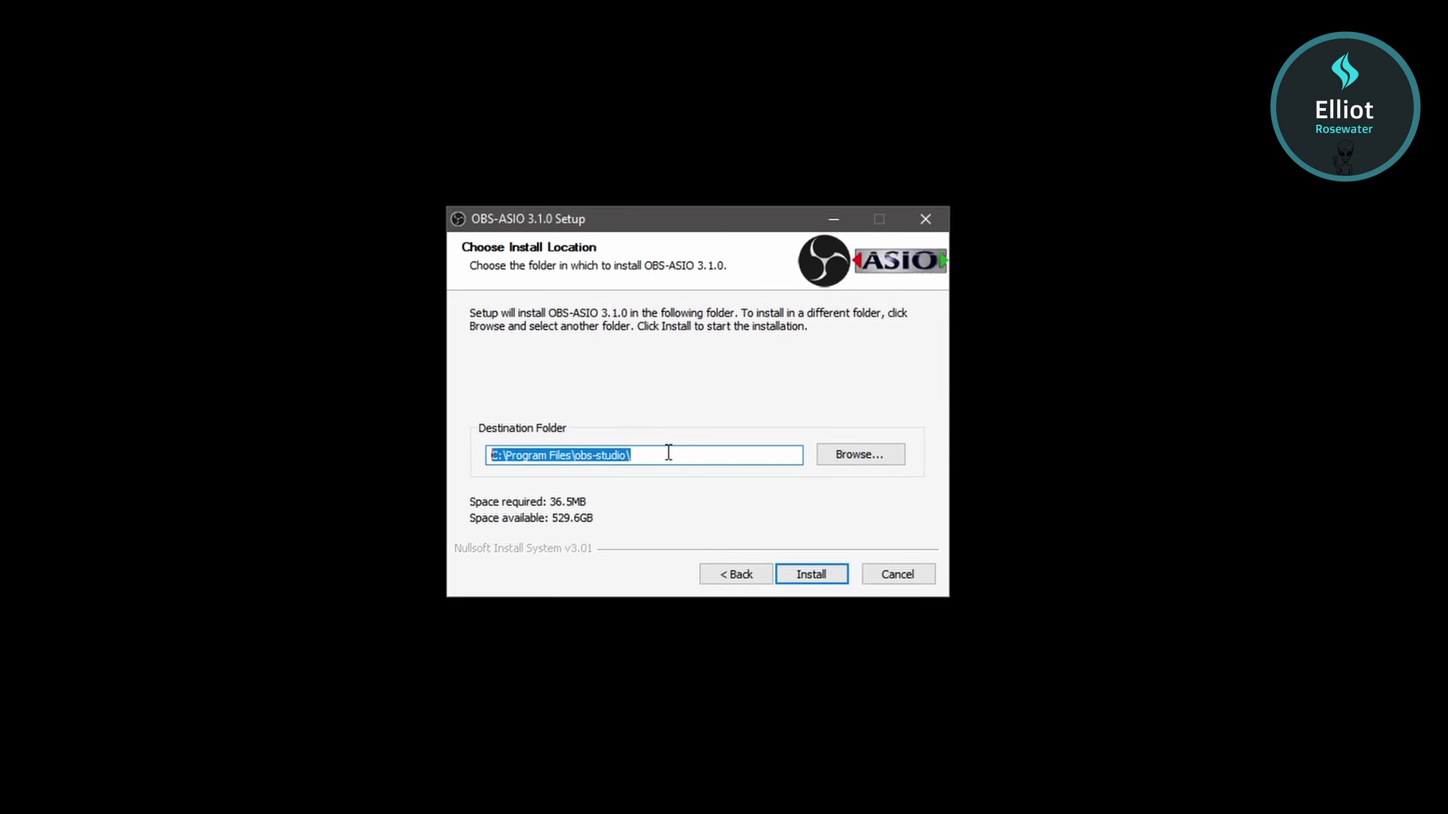
left_click_drag(665, 455, 550, 425)
left_click_drag(665, 455, 333, 436)
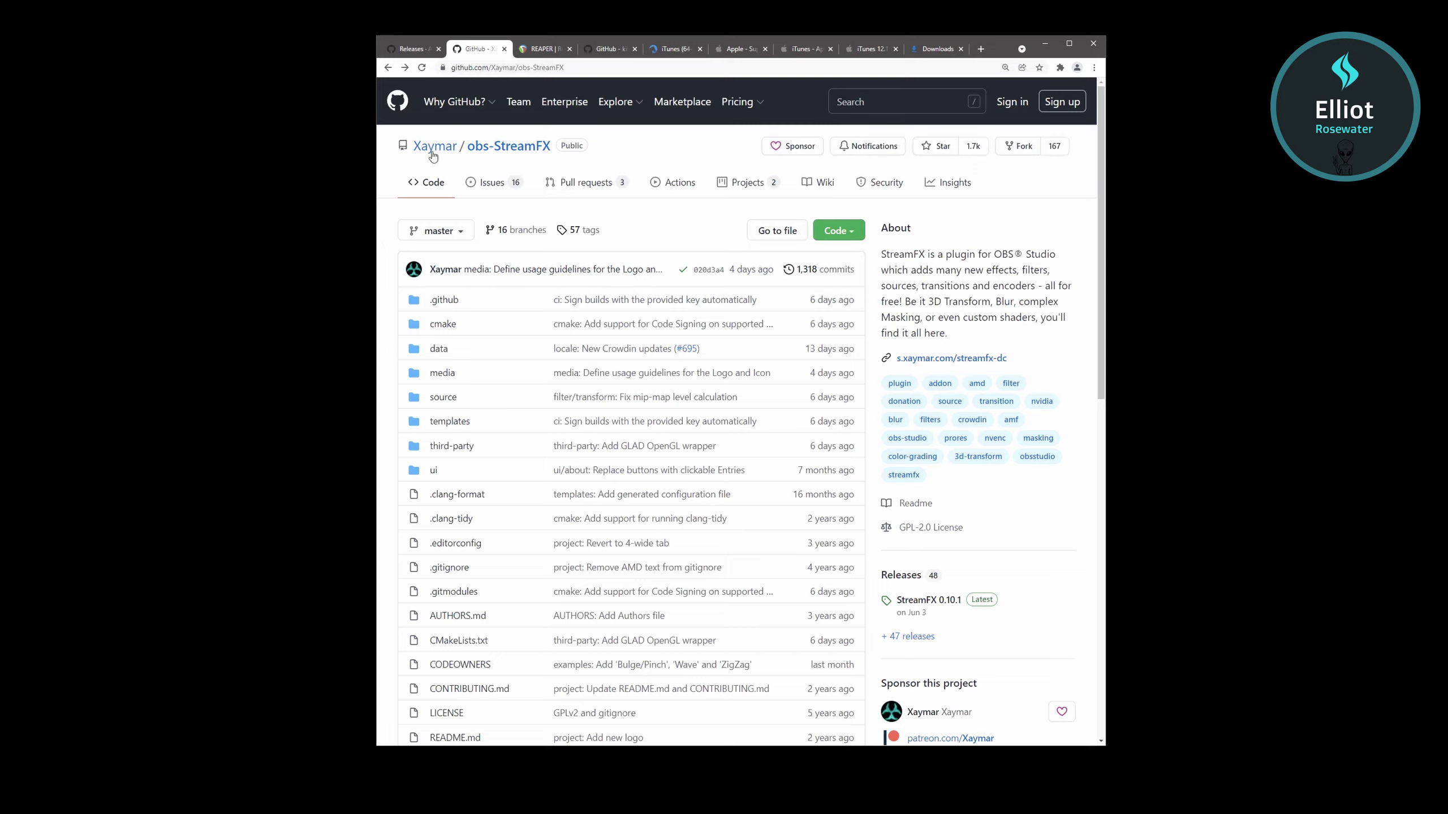
- Open the StreamFX 0.10.1 release, locate its Windows installer among the assets, and check the setup's destination folder
left_click(595, 68)
left_click(597, 67)
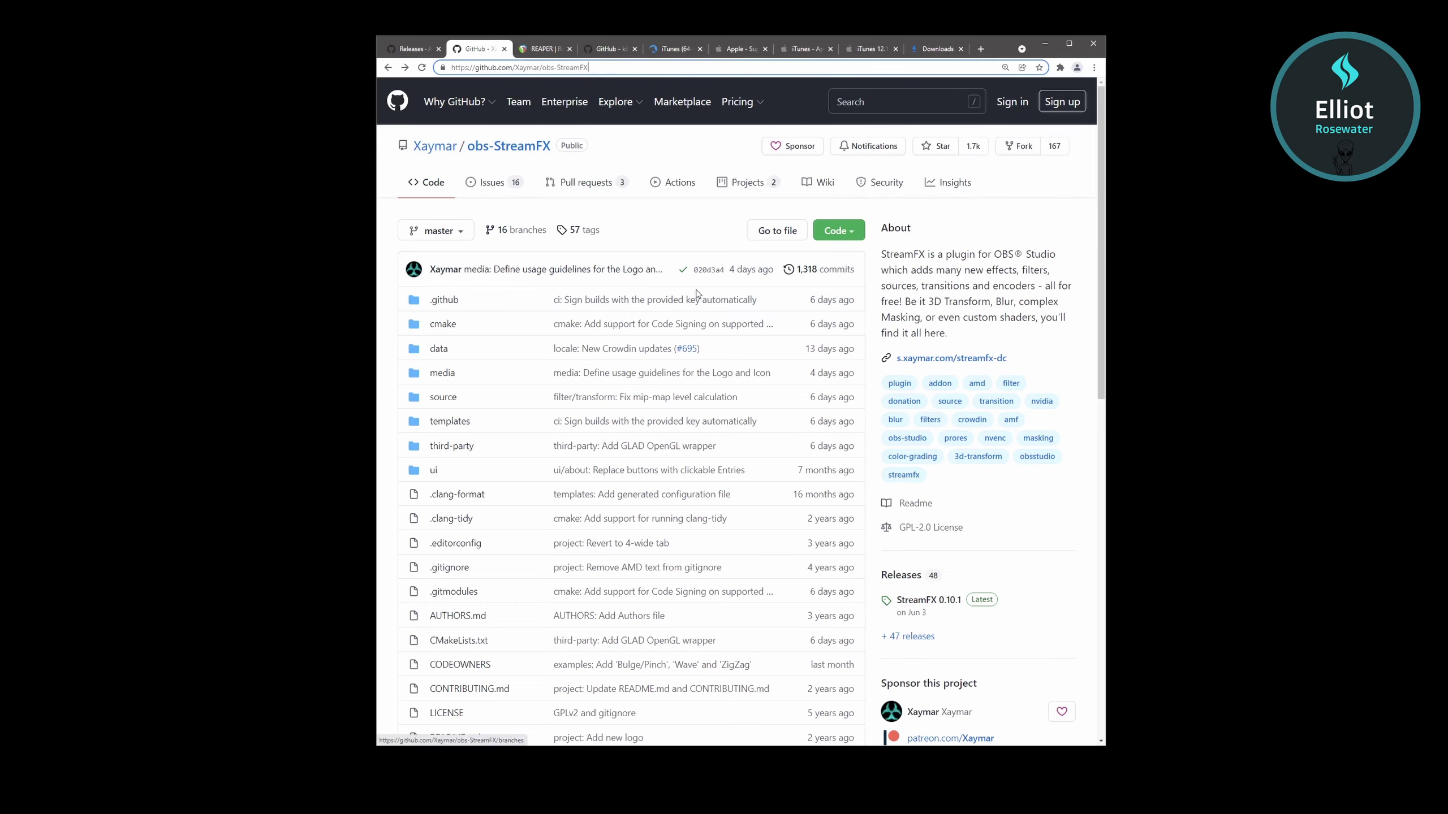
scroll(957, 549, "down", 1)
scroll(957, 549, "down", 2)
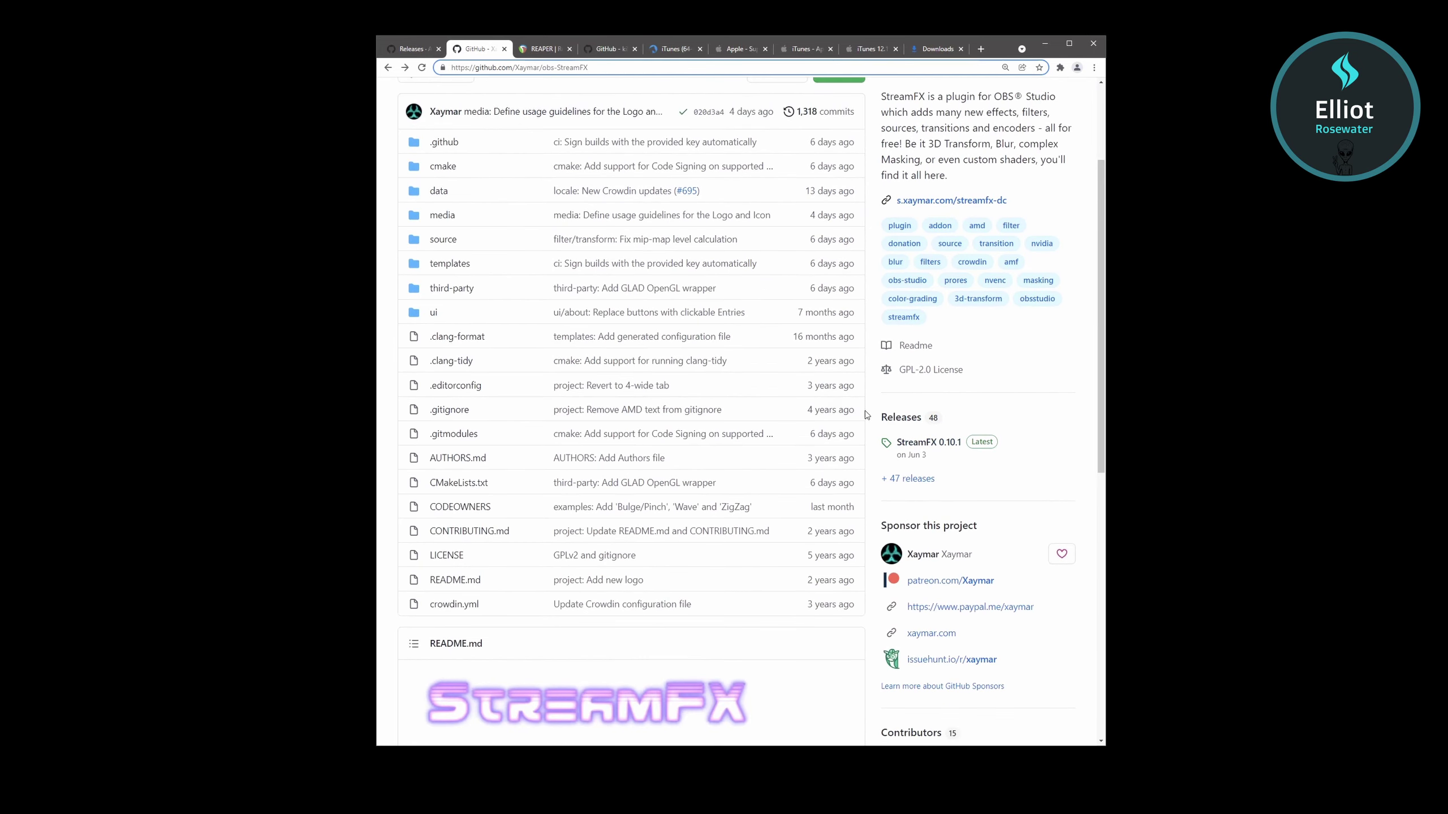
left_click(937, 447)
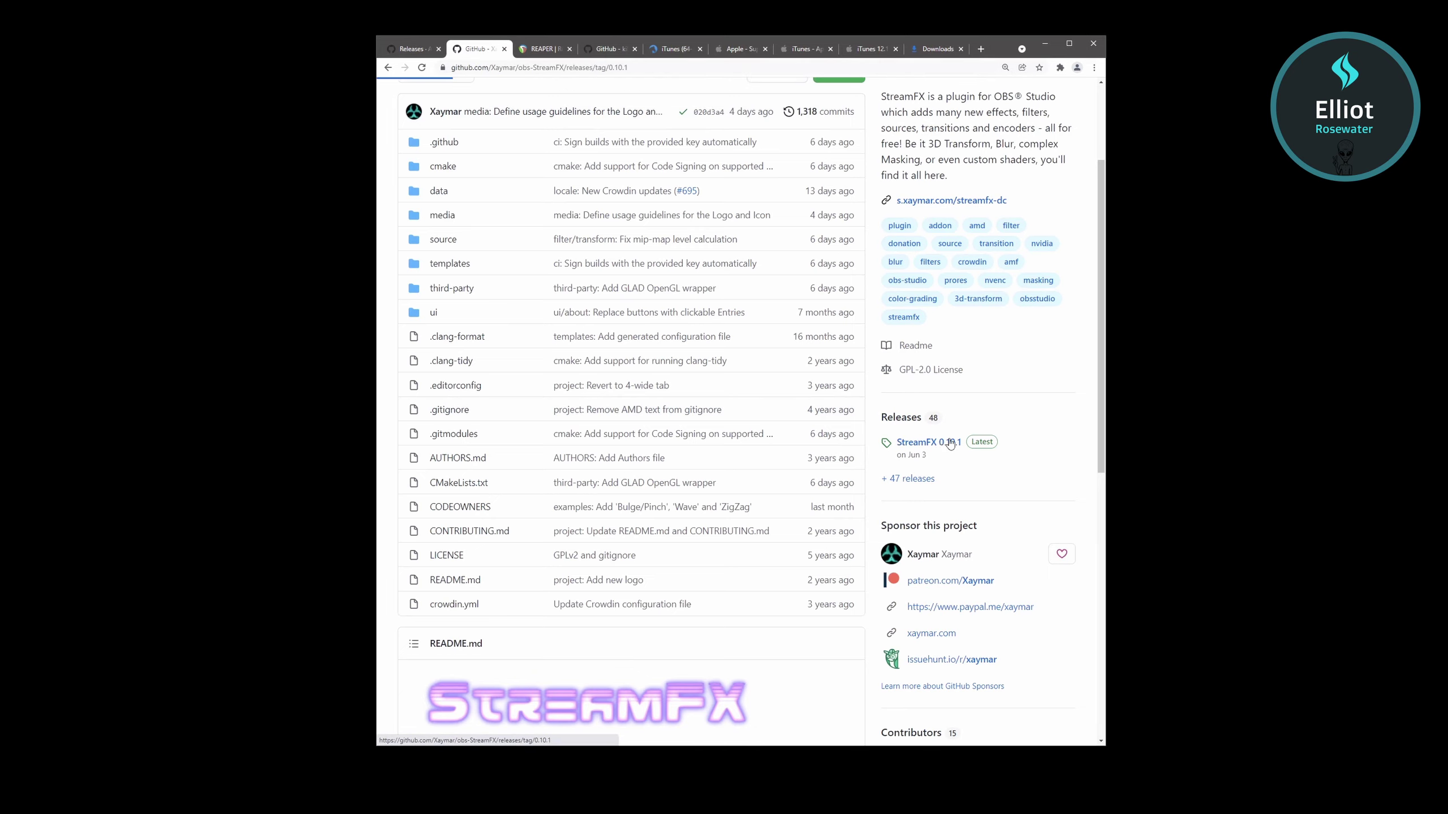
scroll(820, 371, "down", 15)
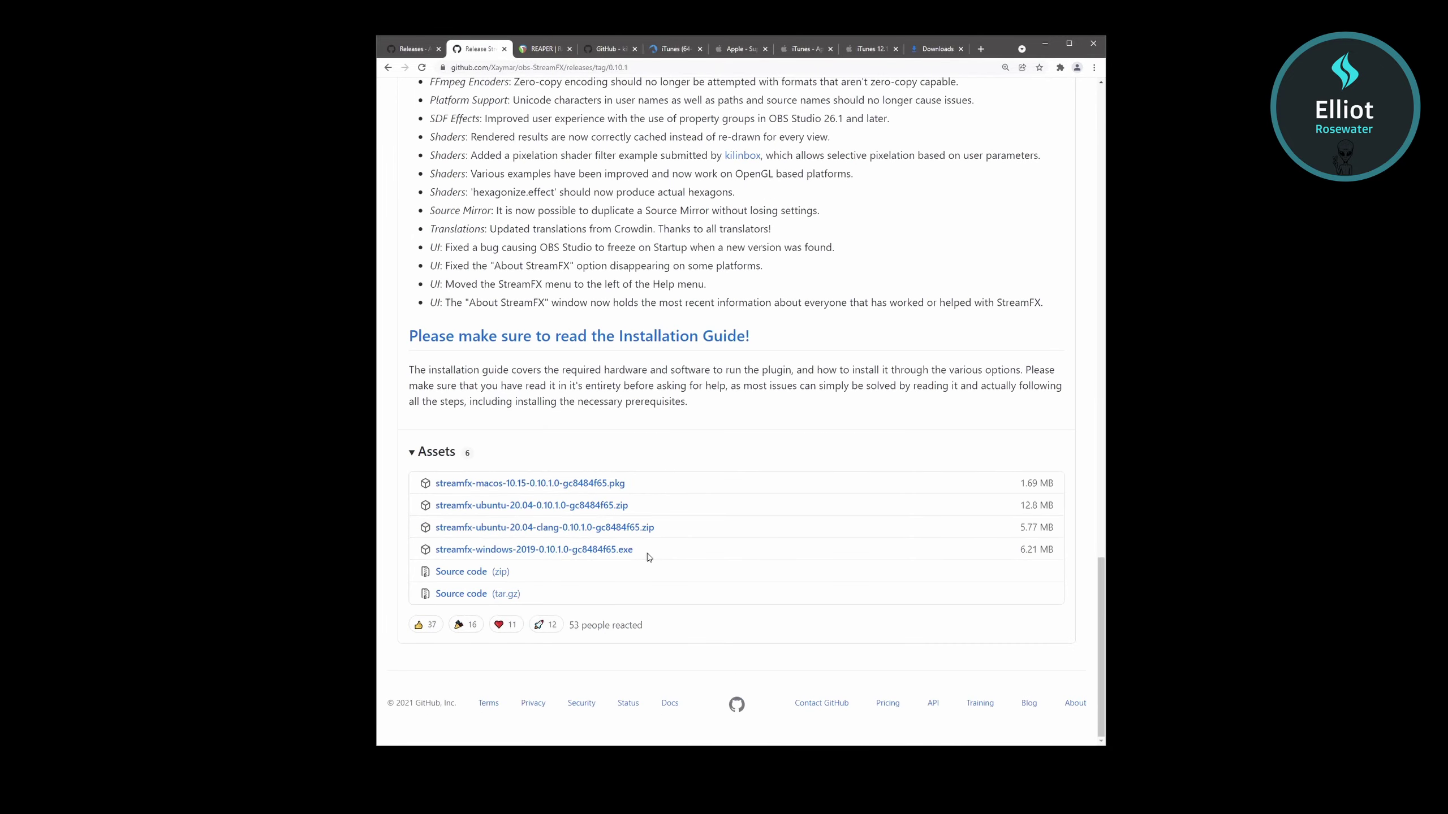
left_click_drag(648, 553, 436, 560)
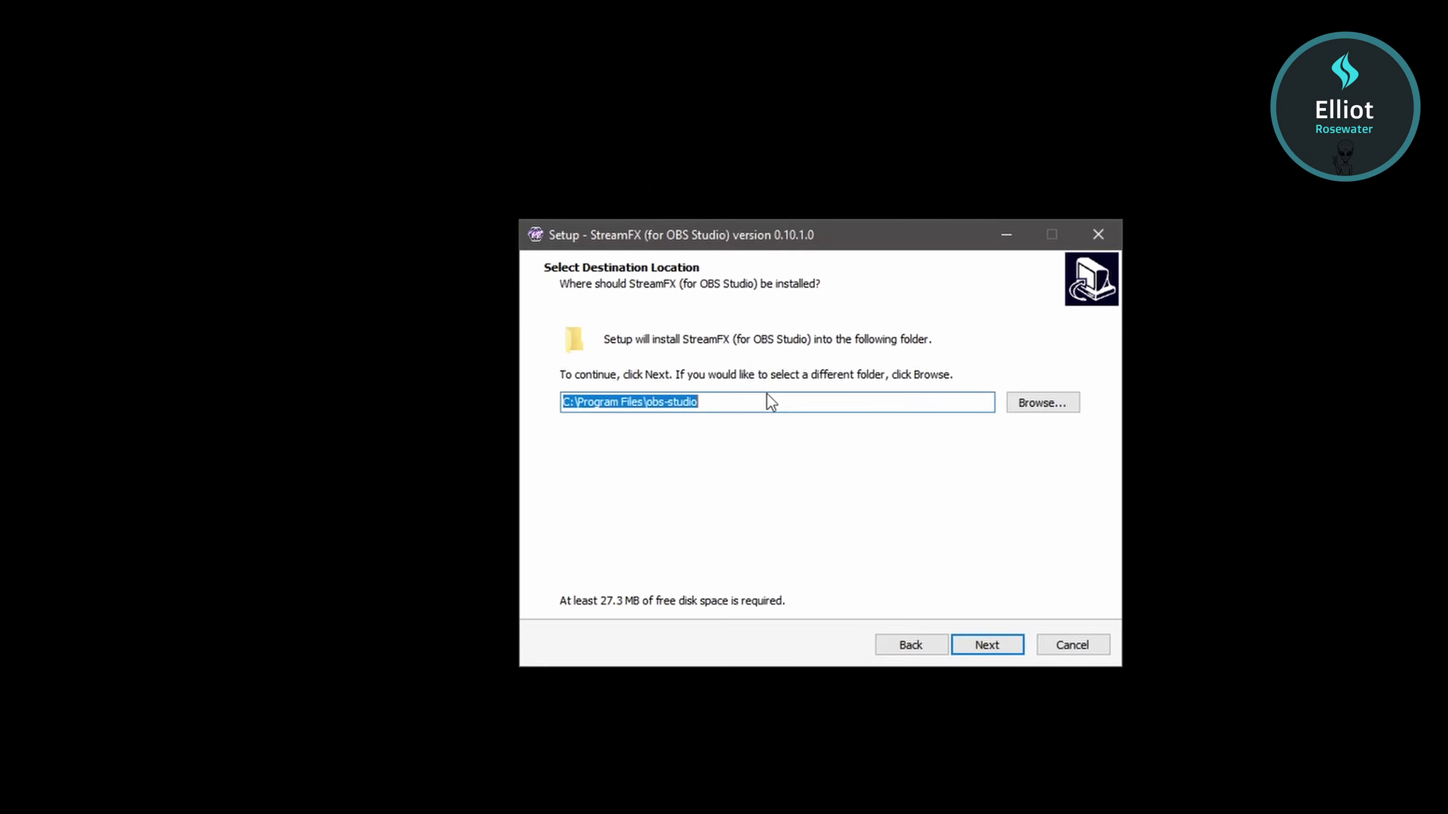
left_click_drag(759, 408, 523, 398)
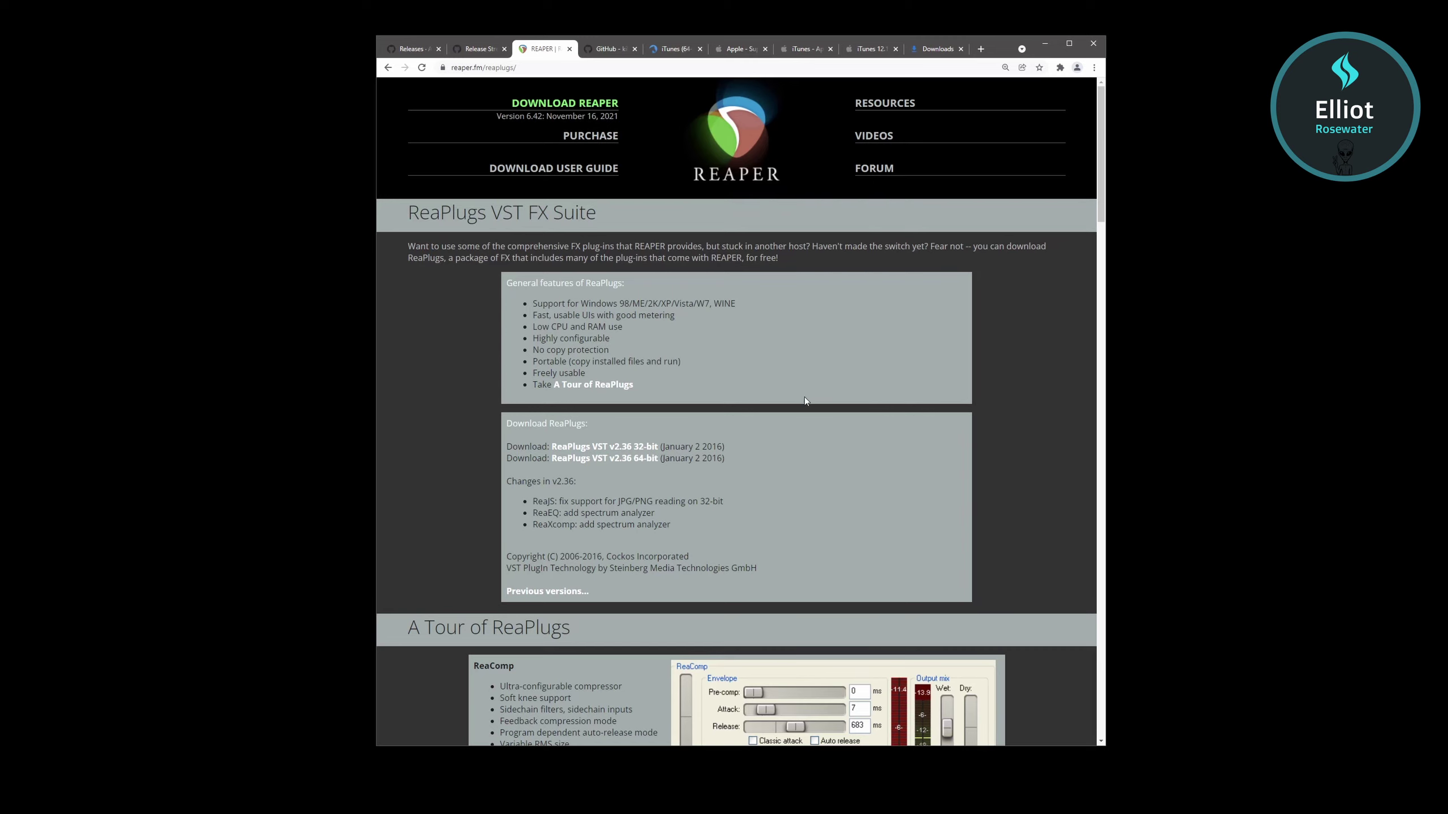
- Download the 64-bit ReaPlugs VST v2.36 installer from the REAPER ReaPlugs page
scroll(807, 402, "down", 2)
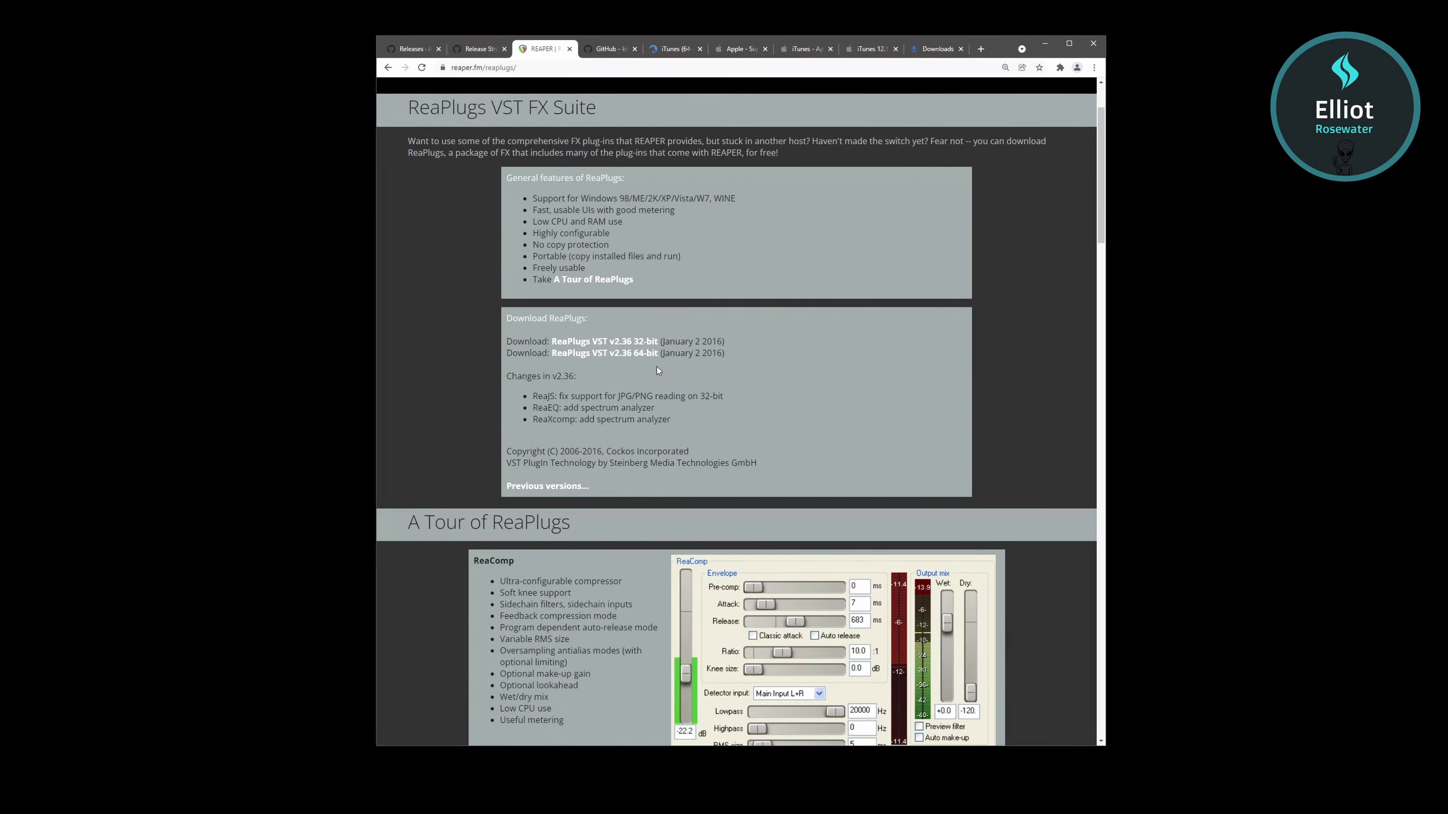
scroll(658, 367, "up", 2)
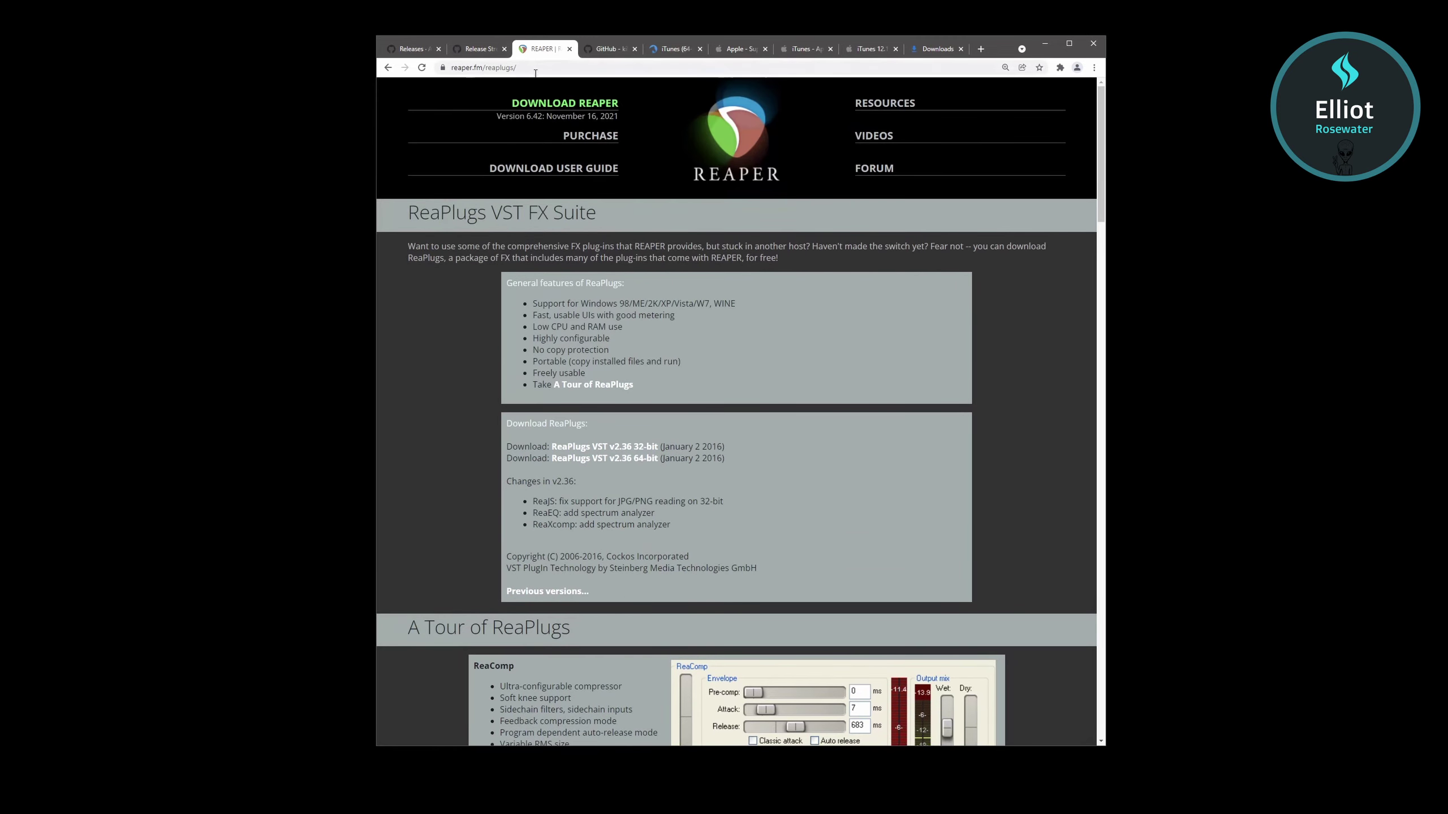
left_click(552, 67)
left_click(551, 67)
triple_click(573, 67)
scroll(616, 303, "down", 3)
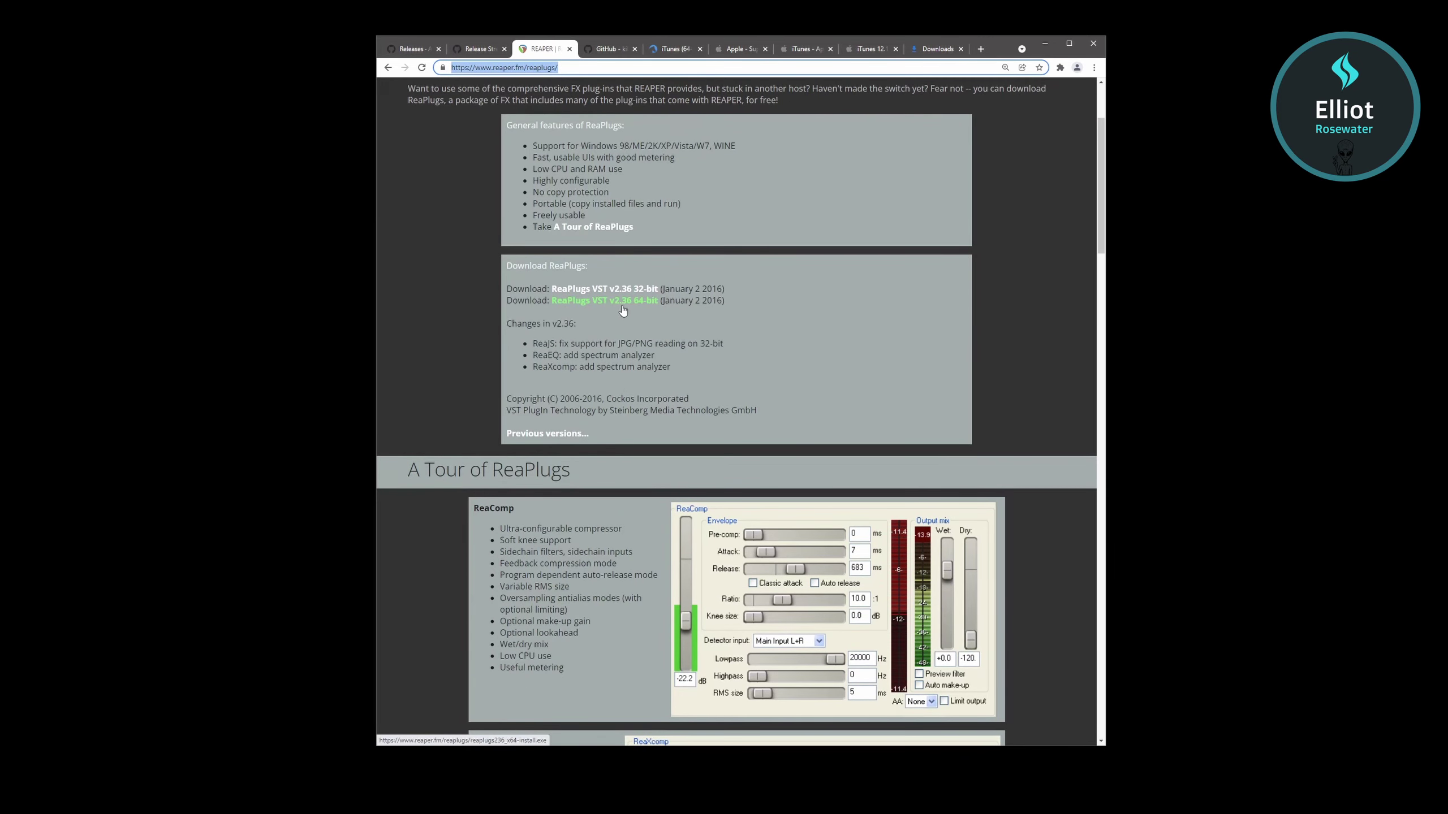
left_click_drag(725, 301, 632, 289)
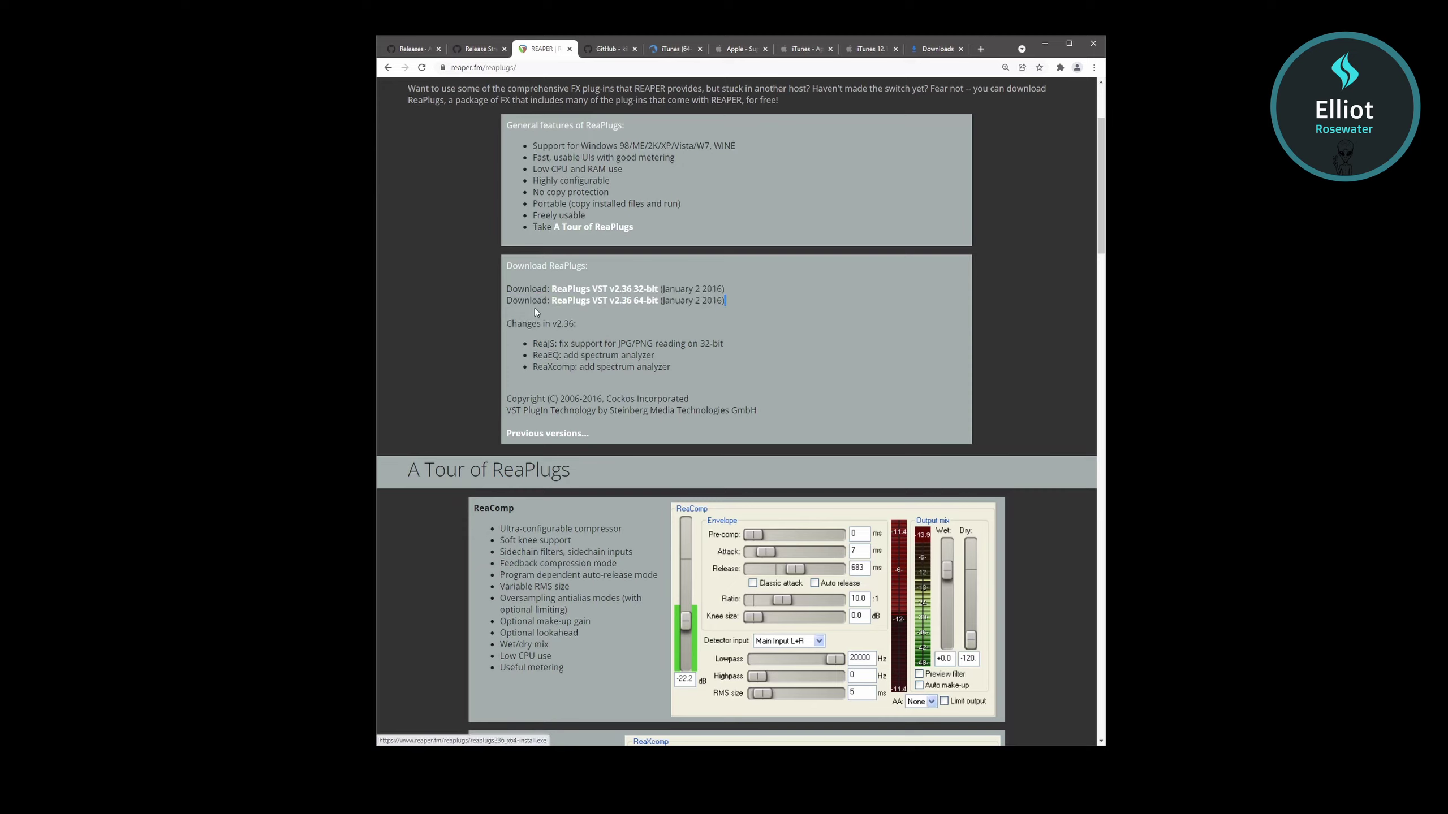
left_click_drag(725, 301, 502, 305)
left_click(608, 302)
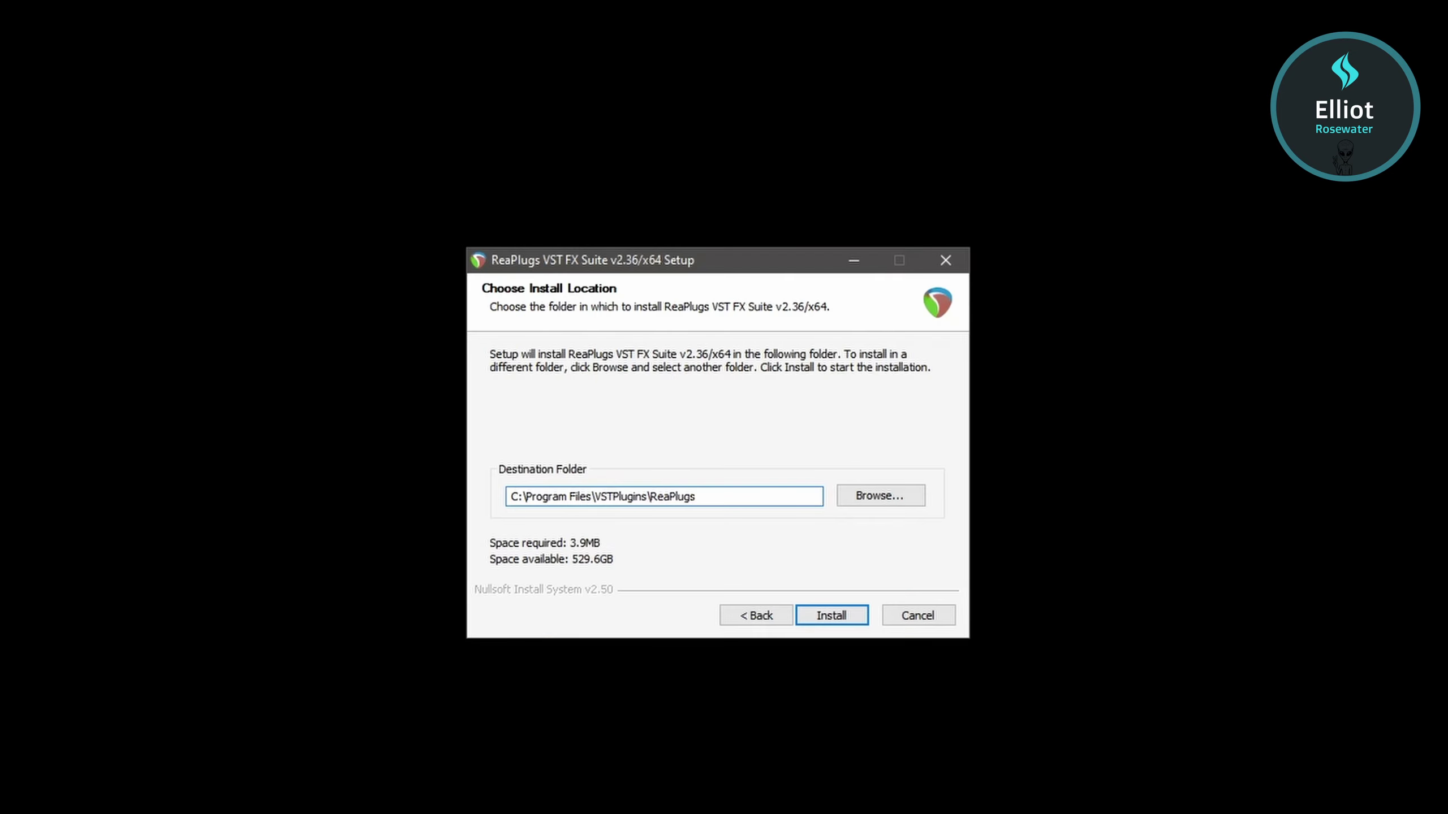
- Examine the ReaPlugs setup's destination folder, especially the VSTPlugins parent path
left_click_drag(751, 491, 509, 496)
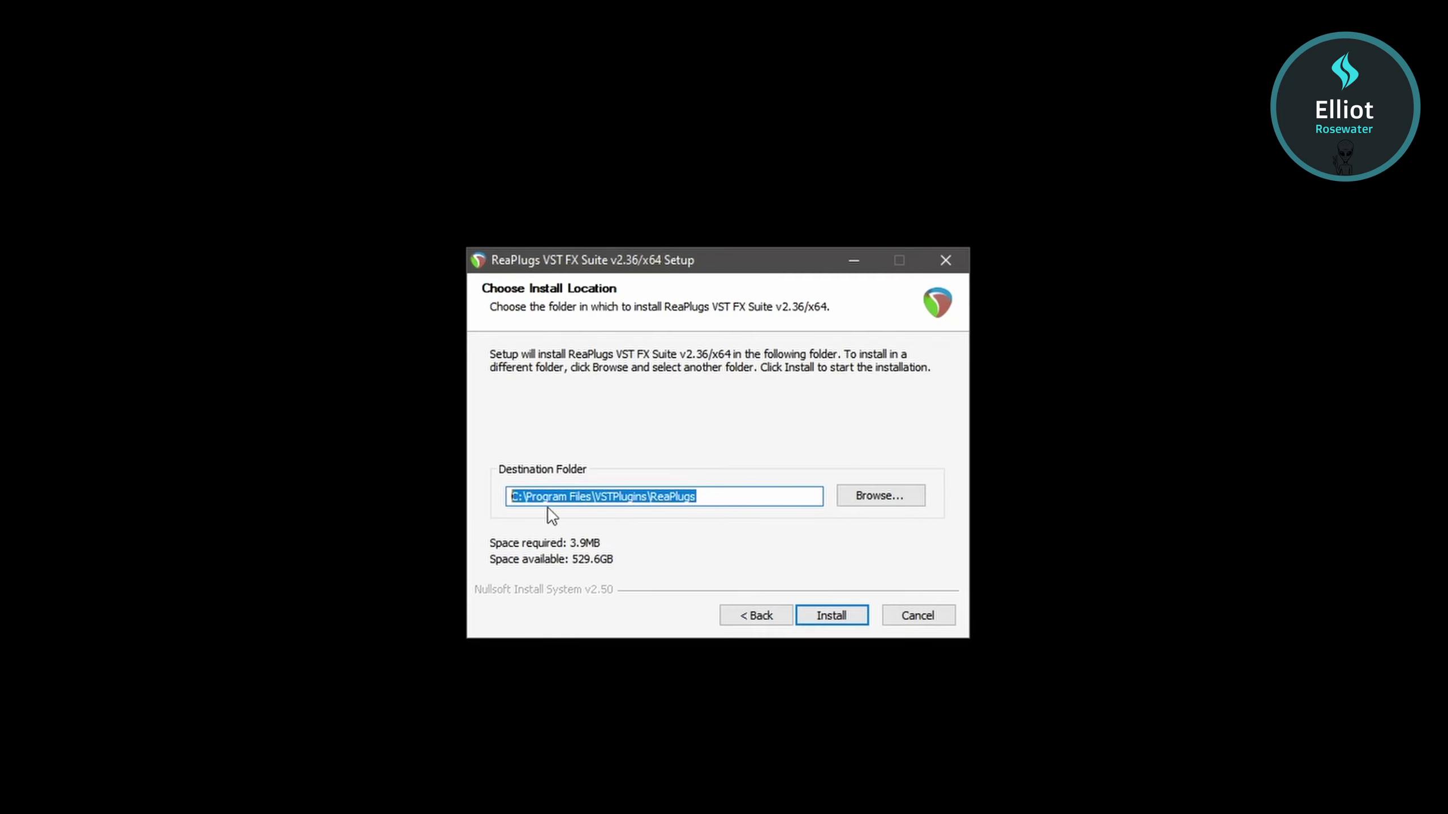
left_click(704, 490)
left_click_drag(727, 496, 426, 491)
left_click(734, 496)
left_click_drag(723, 496, 509, 495)
left_click(567, 496)
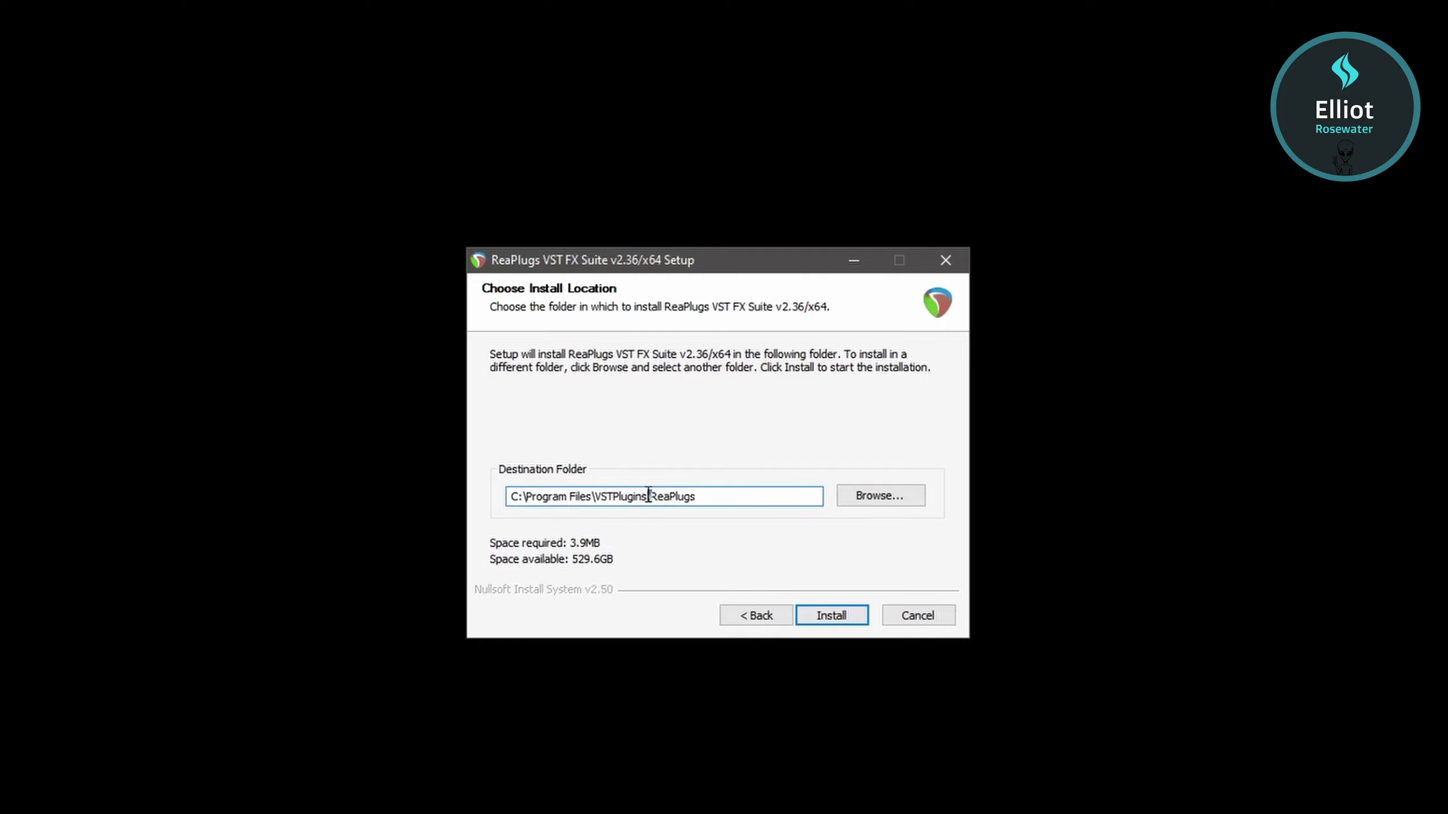
left_click_drag(651, 496, 511, 491)
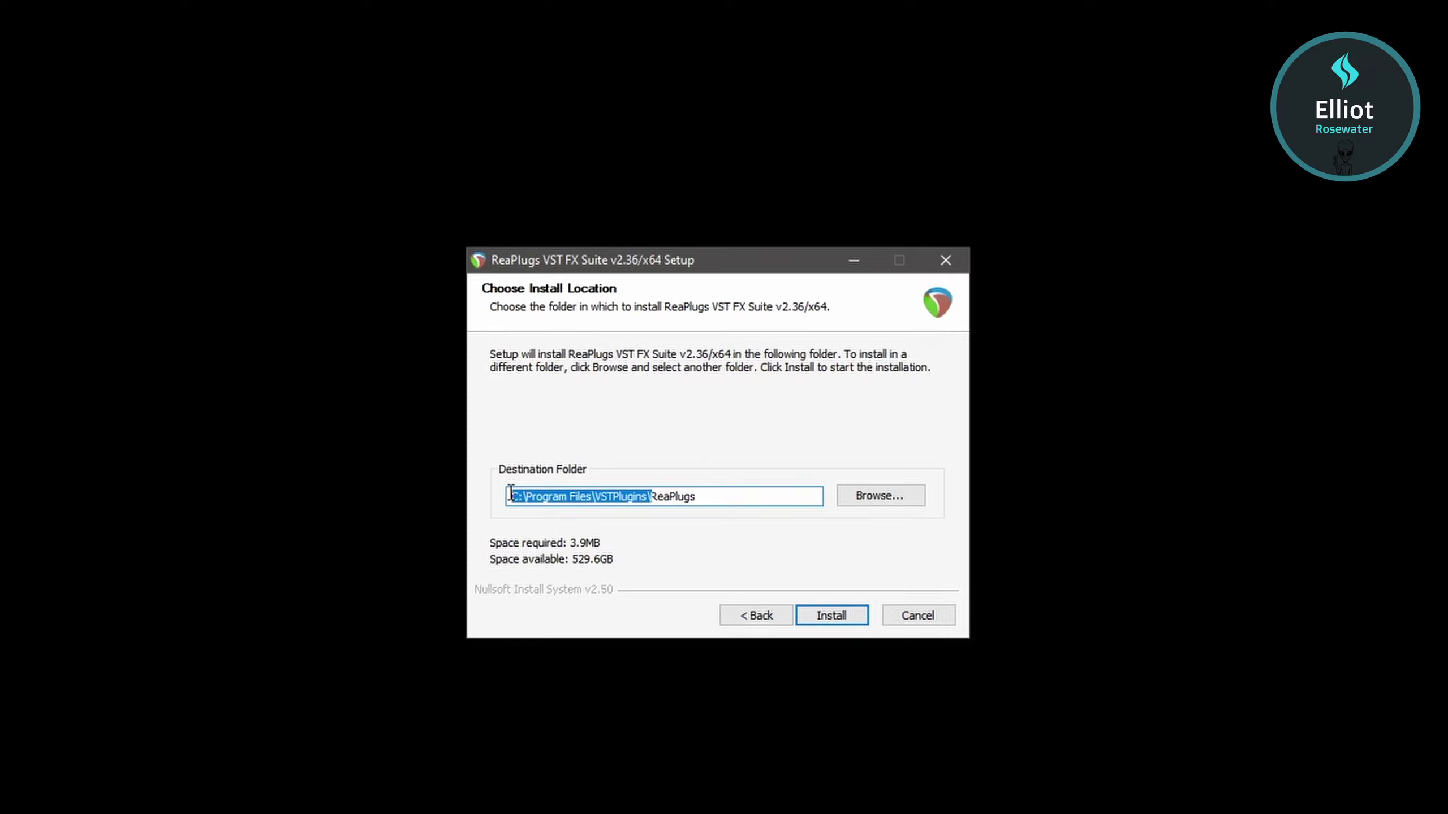
left_click(607, 499)
left_click_drag(652, 489, 509, 496)
left_click(653, 496)
left_click_drag(652, 496, 494, 501)
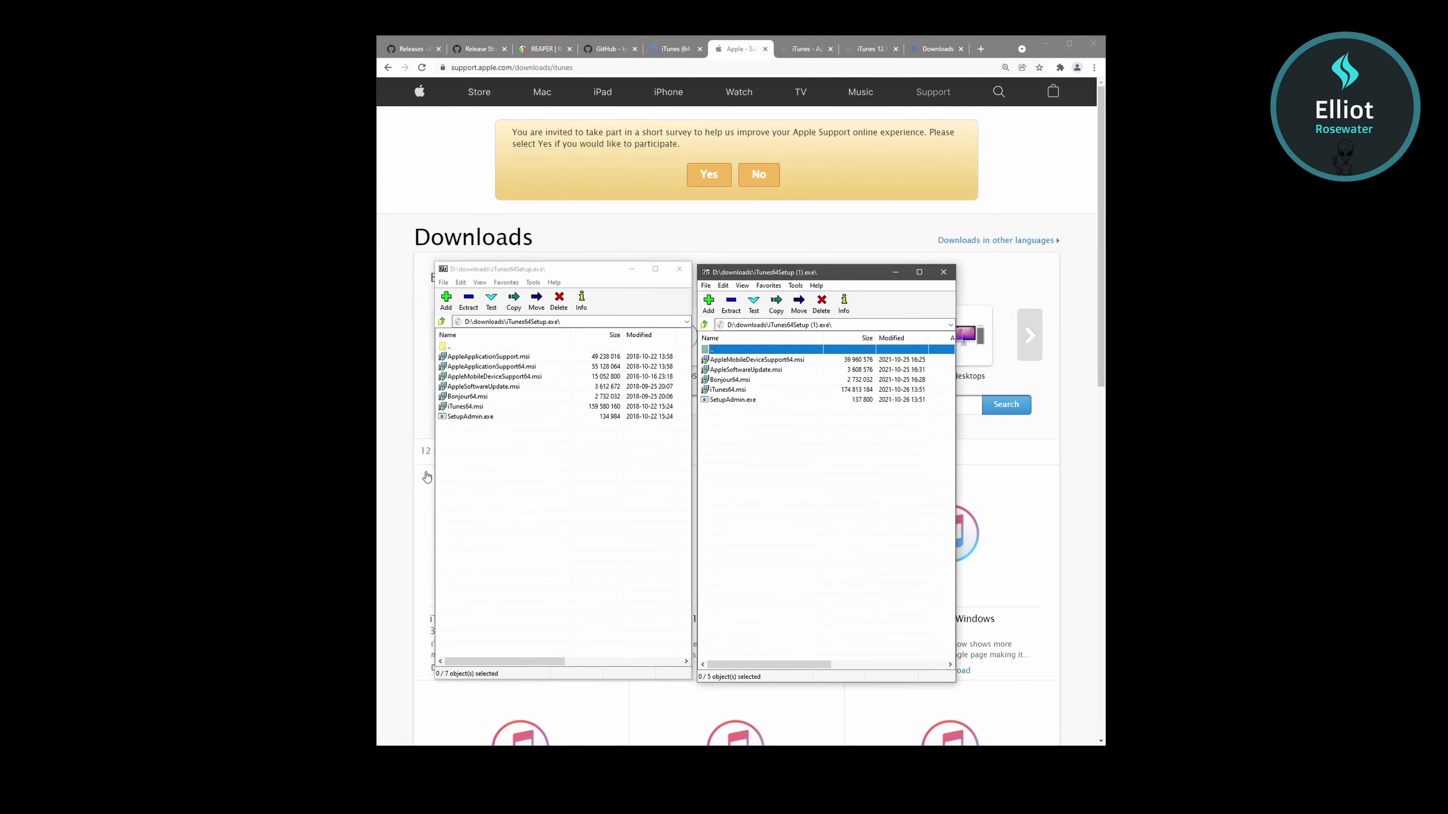
- Compare the contents of the two iTunes64Setup archives, checking which one includes AppleApplicationSupport64.msi
left_click(511, 367)
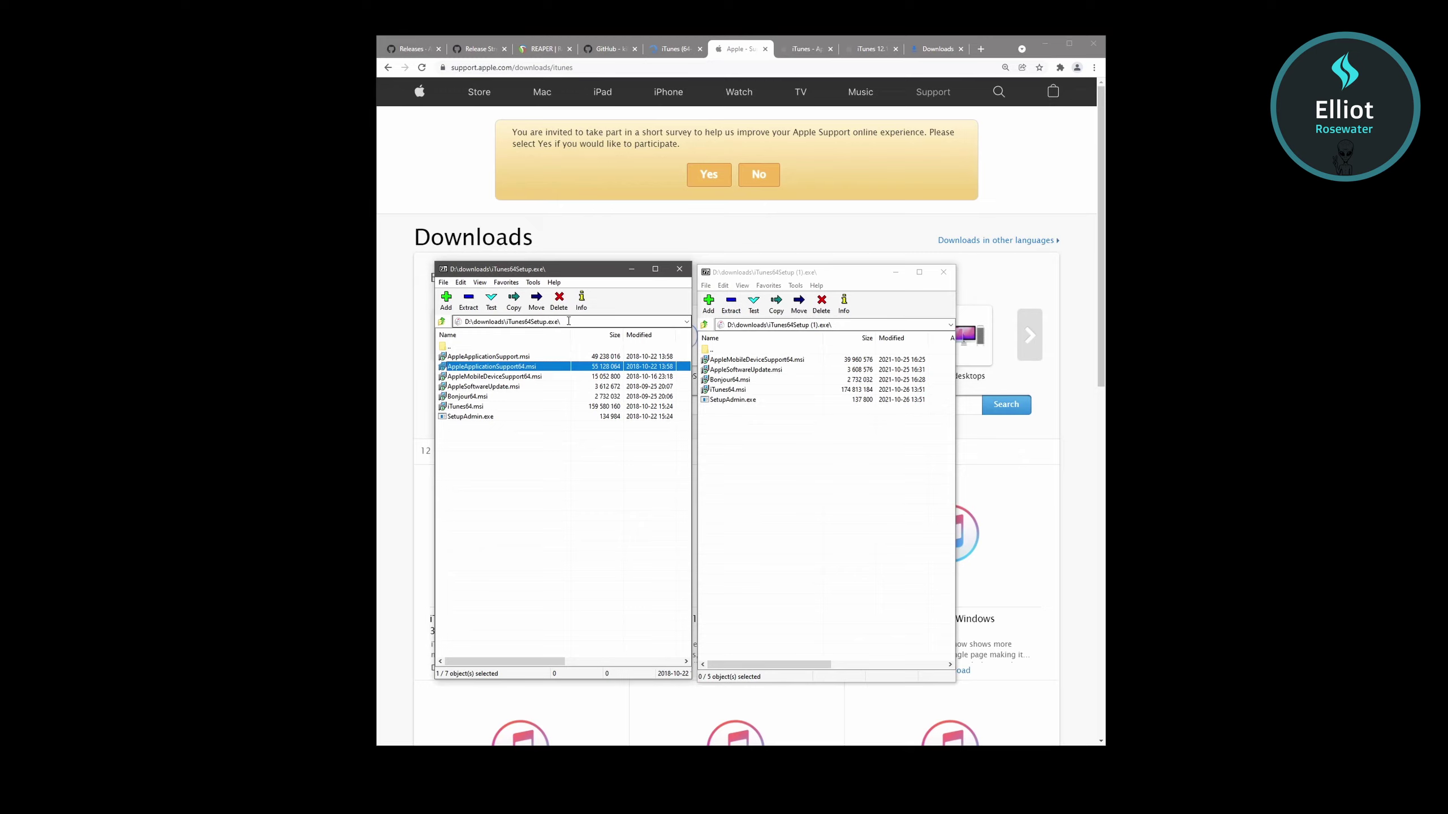
left_click(761, 275)
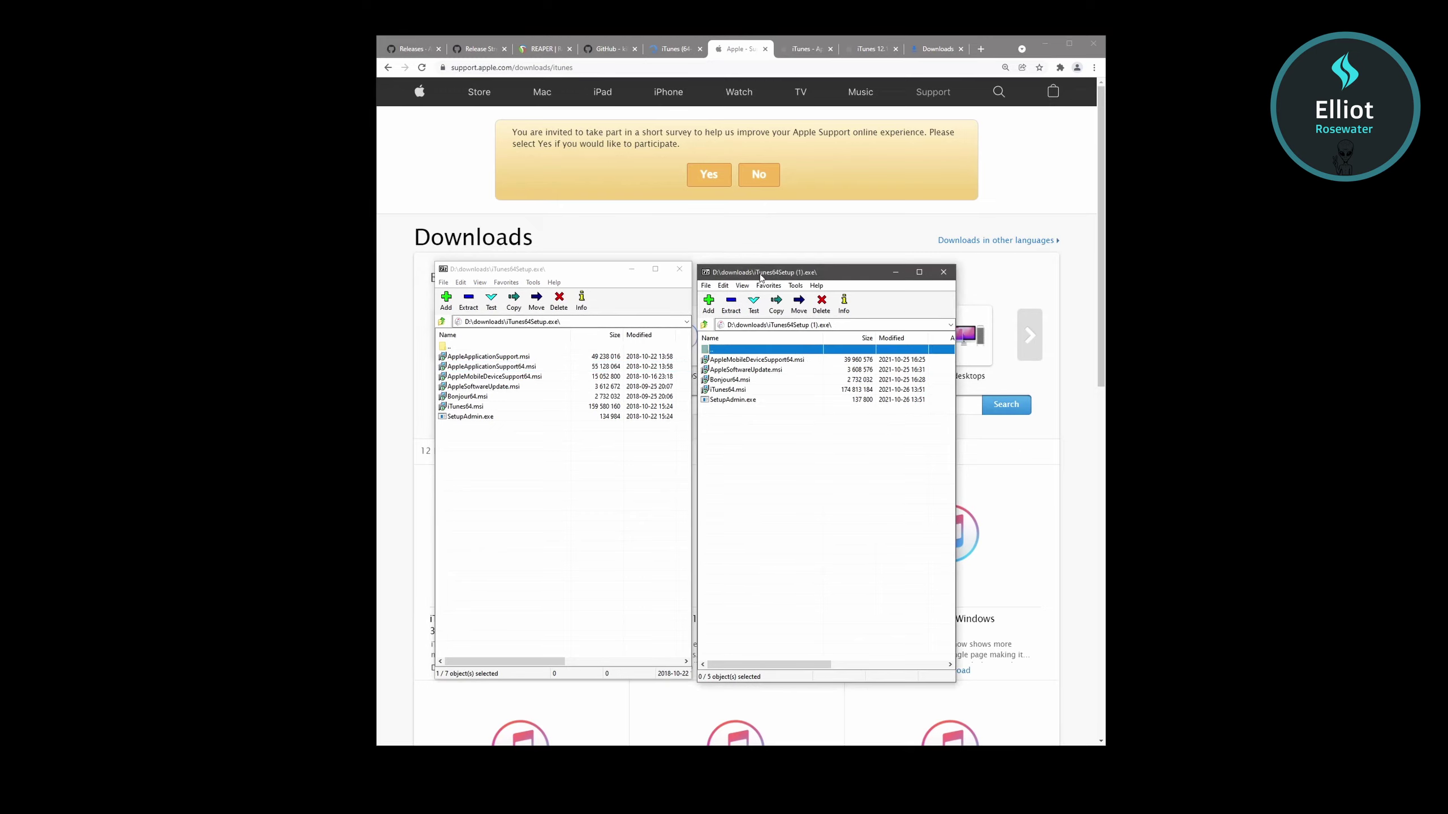
left_click(770, 371)
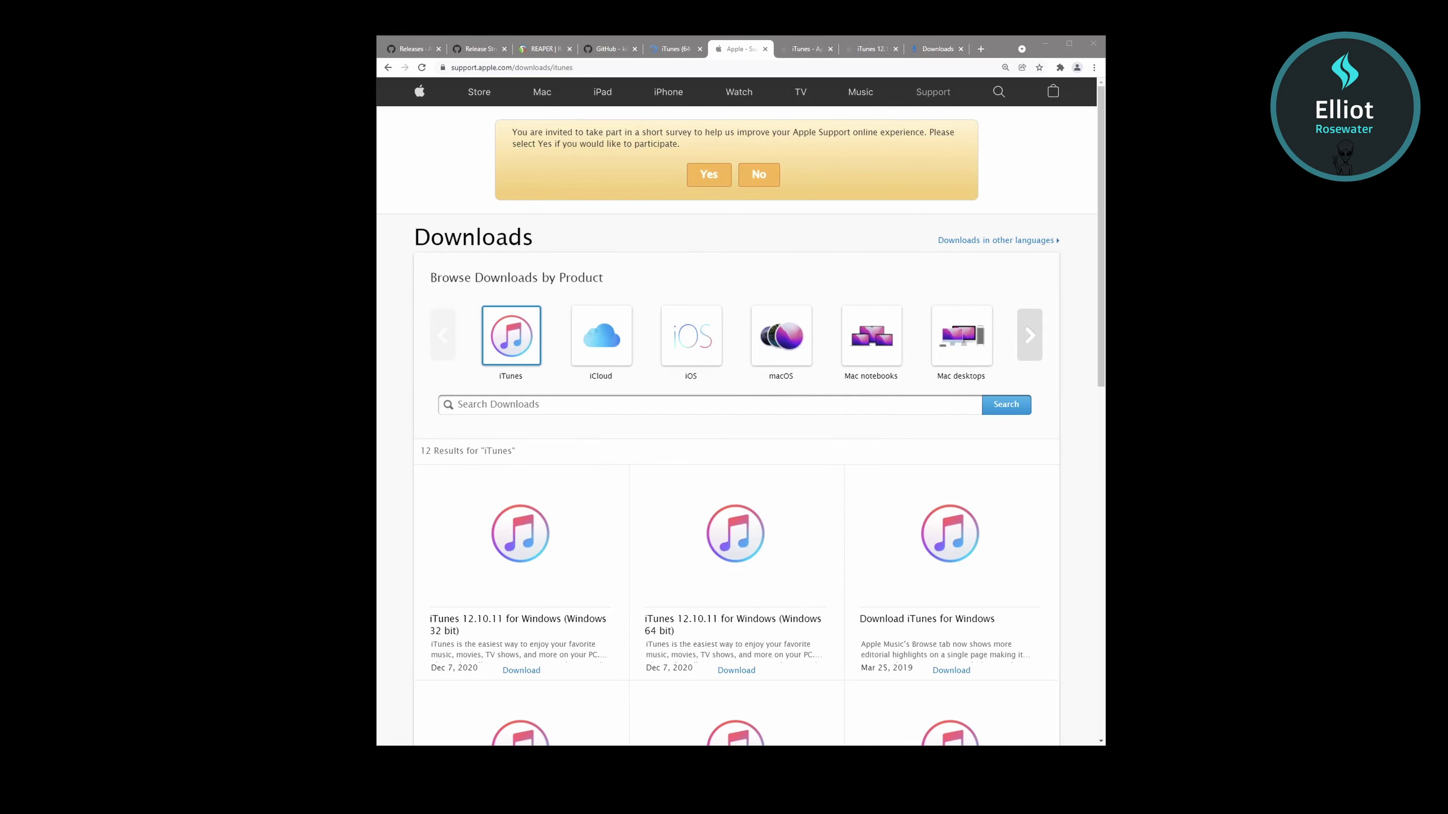
- Look over the iTunes for Windows downloads on Apple's support page, then the 64-bit iTunes version offered on FileHorse
scroll(687, 627, "down", 1)
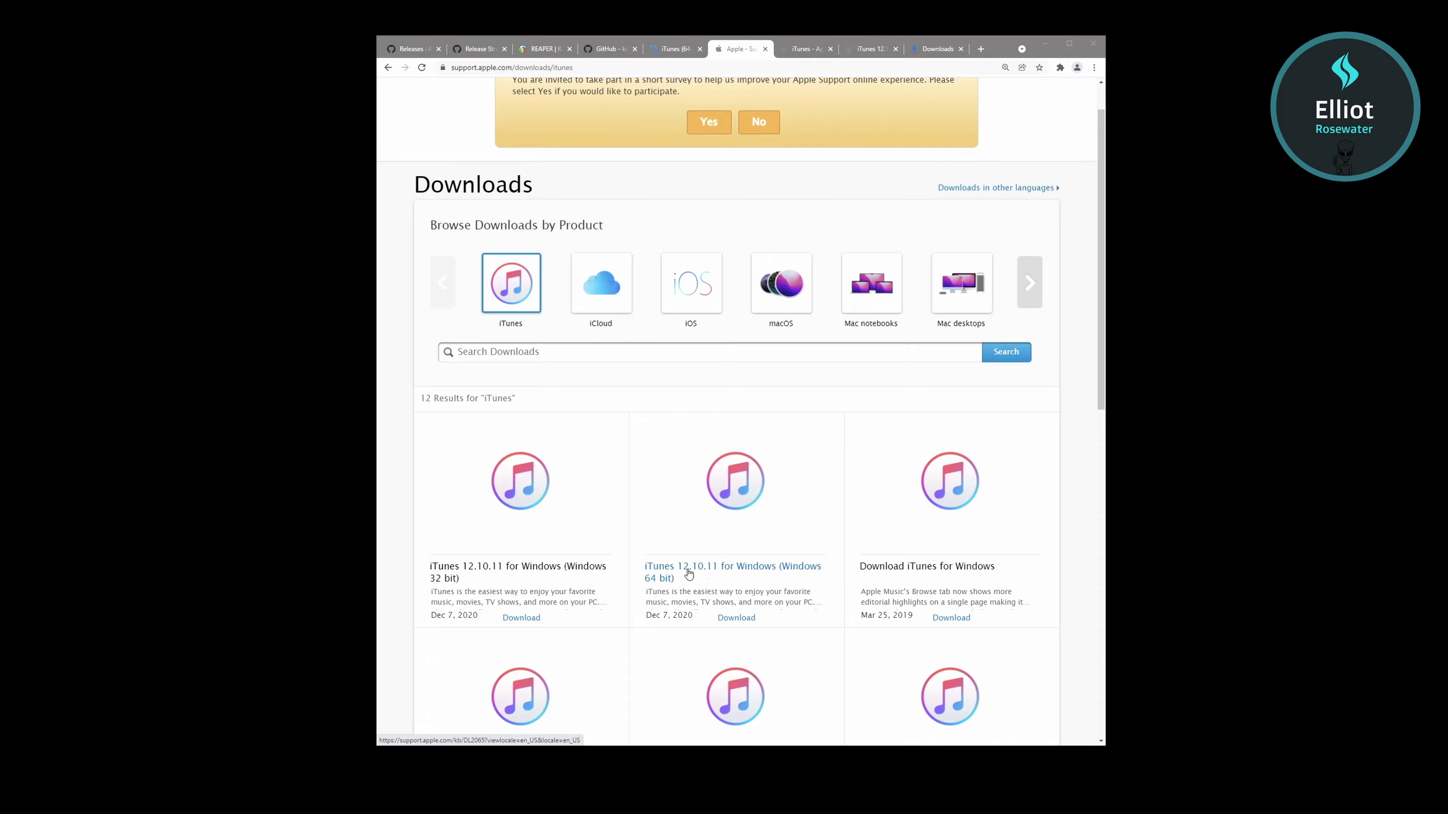
left_click(926, 567)
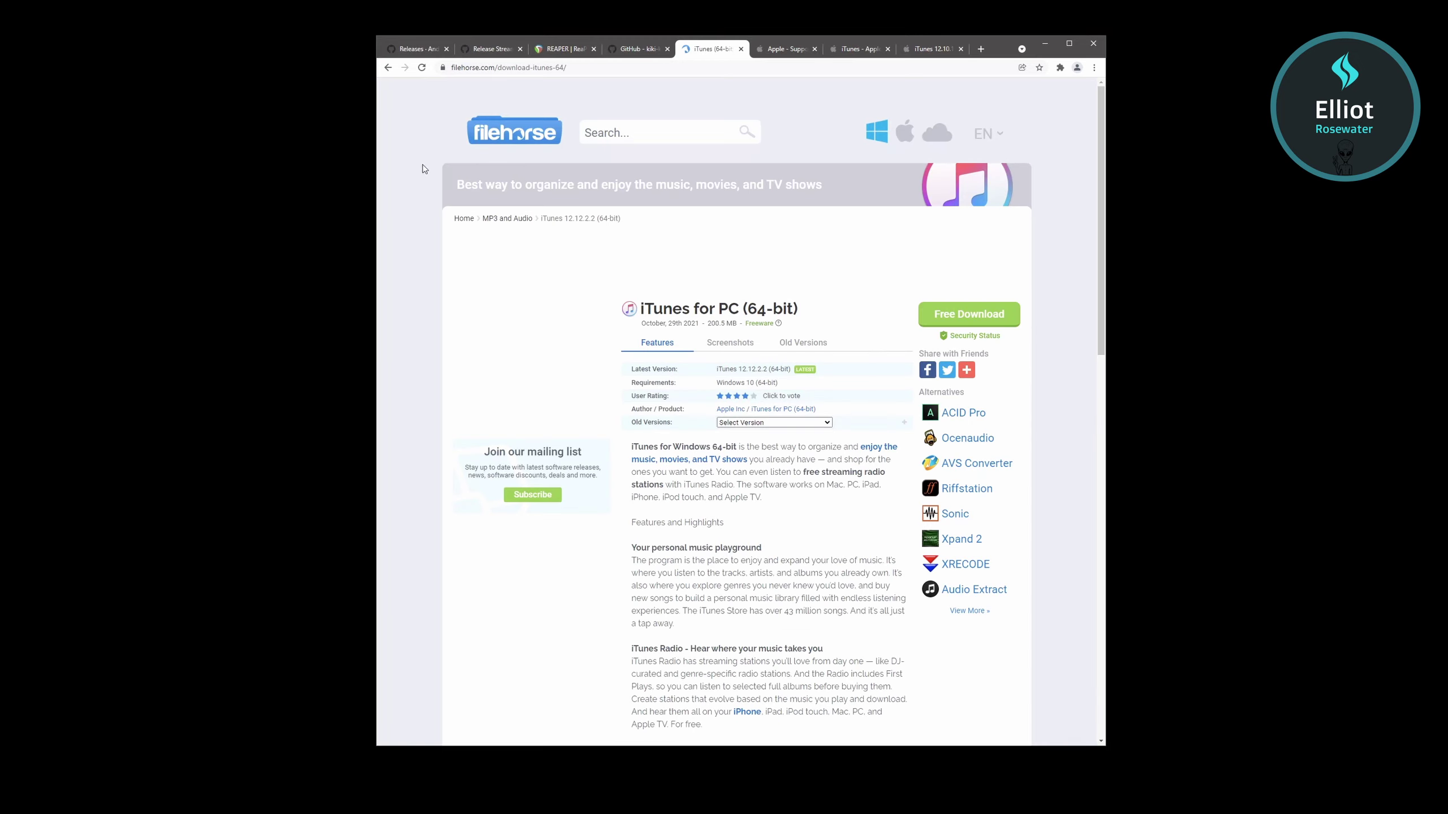
left_click(592, 67)
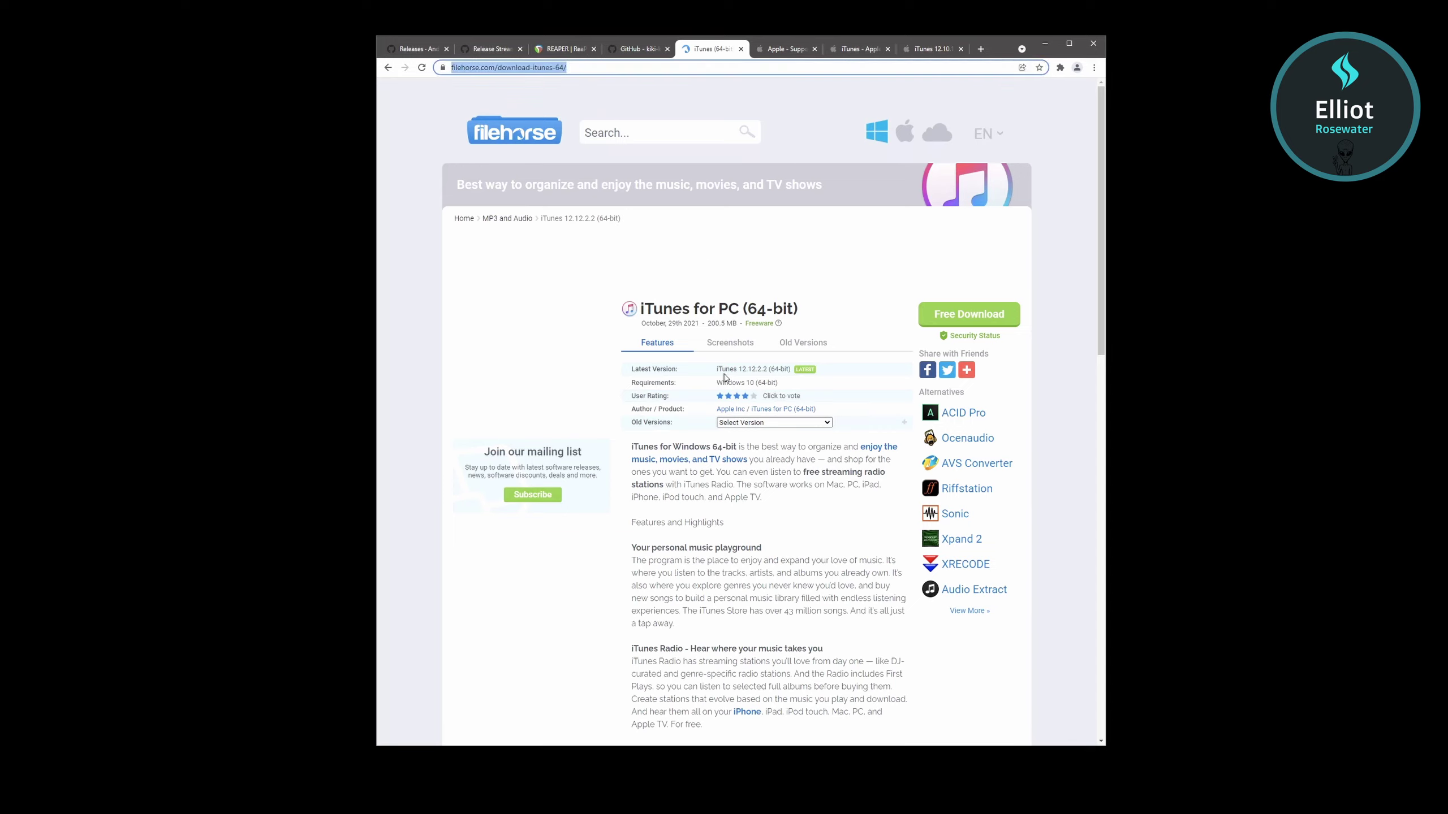
left_click_drag(717, 369, 795, 374)
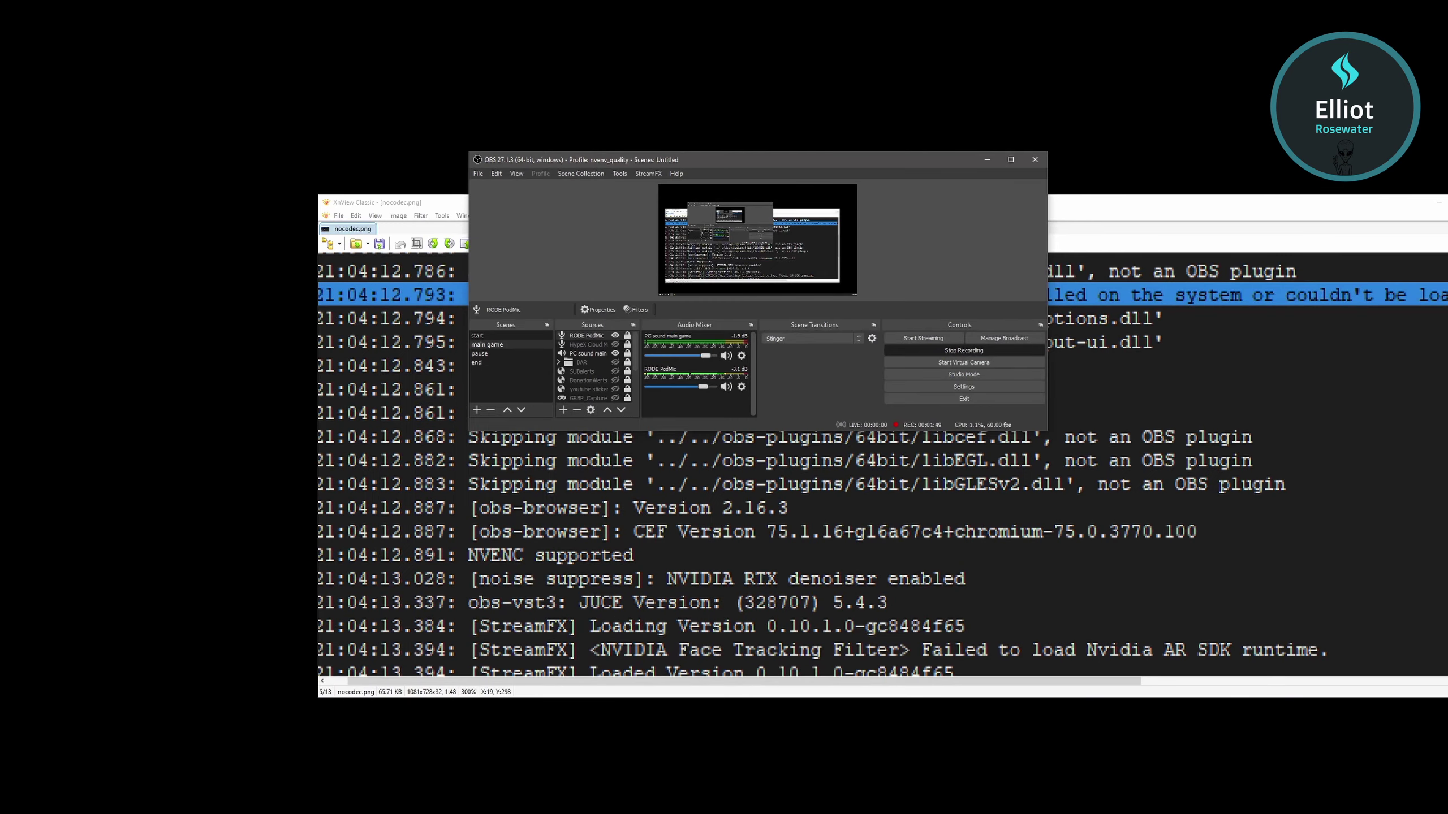
- Open the current log in OBS and find the line about the CoreAudio AAC encoder
left_click(676, 173)
mouse_move(739, 226)
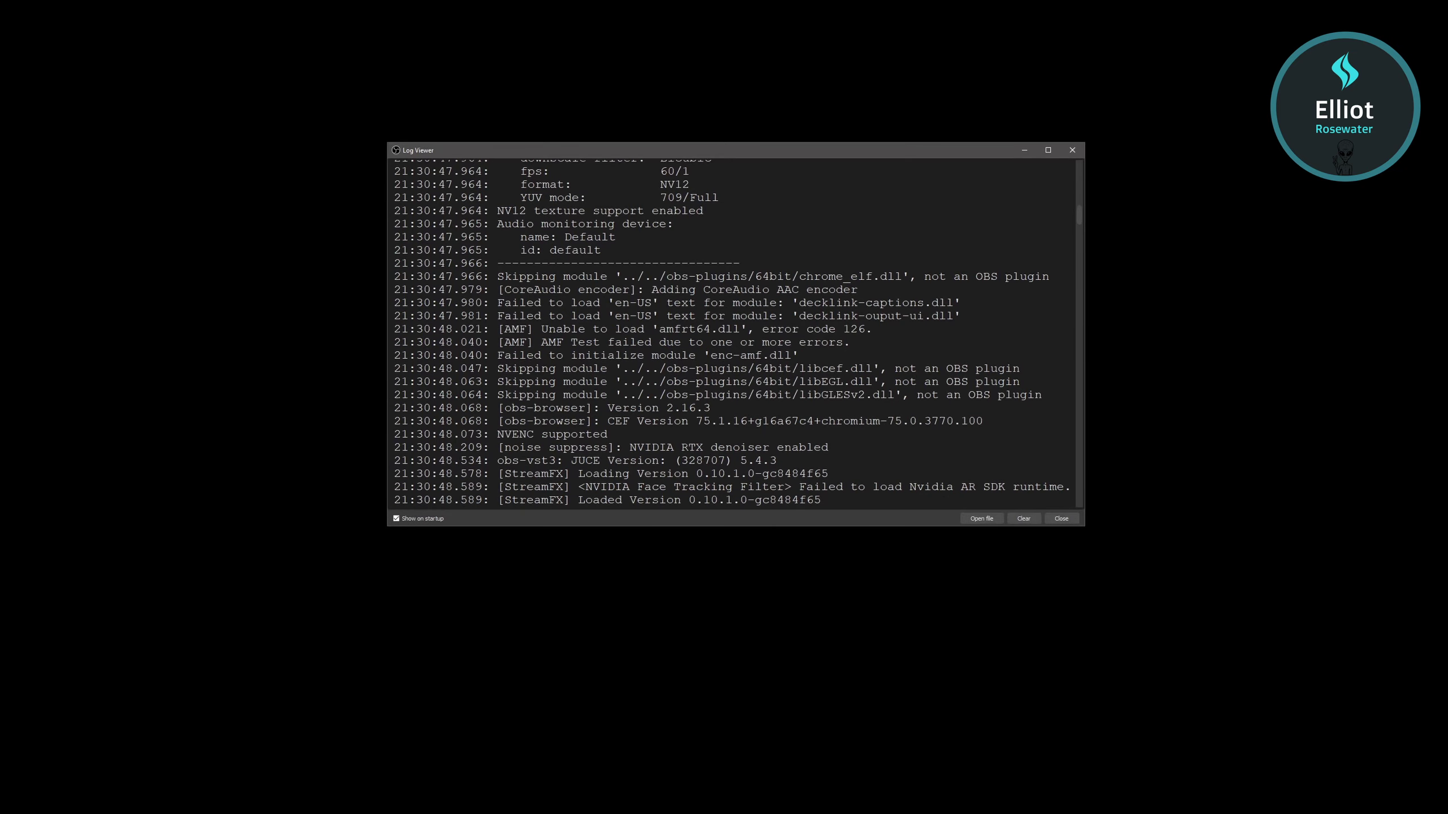
left_click_drag(858, 289, 394, 289)
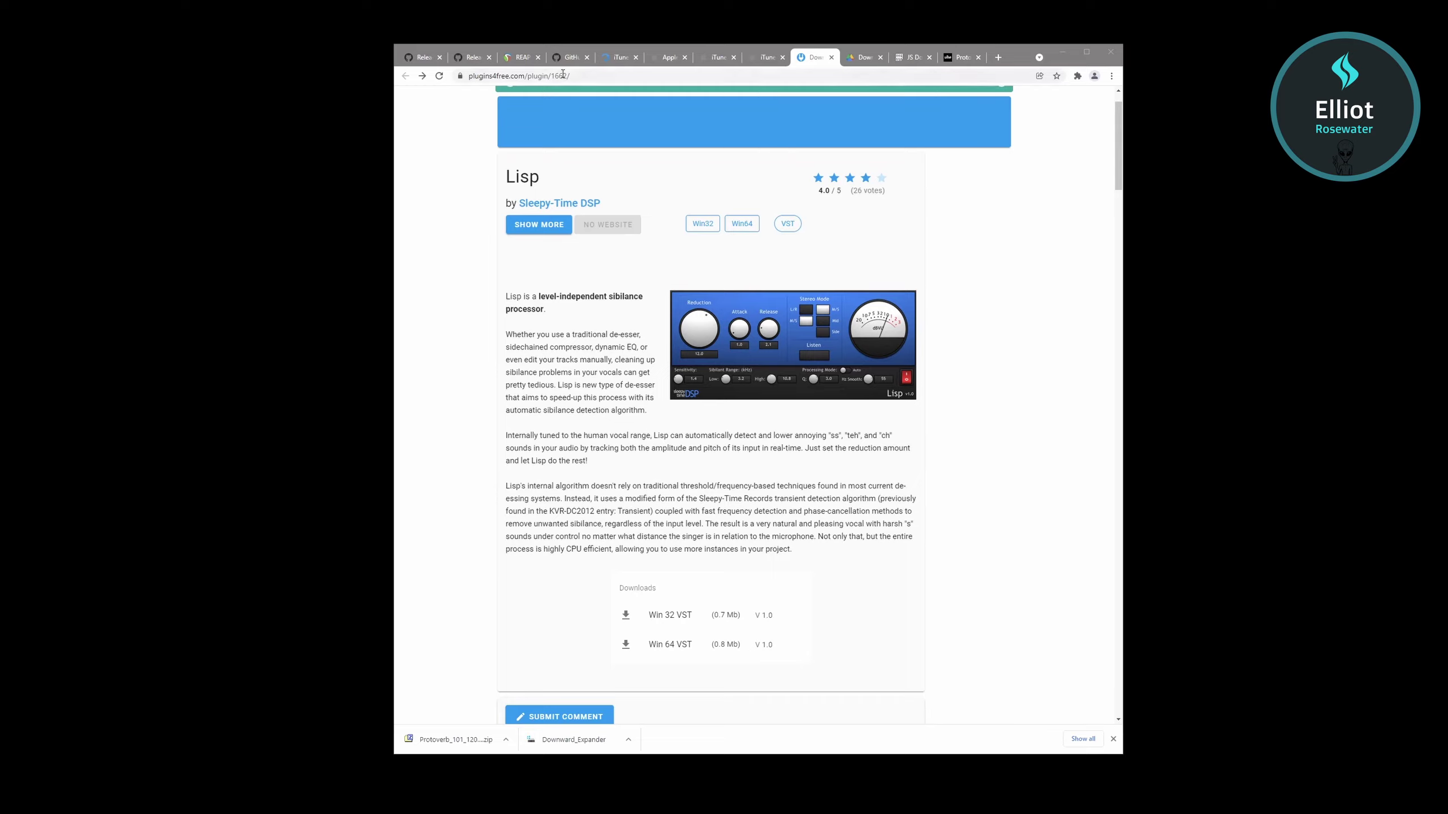
- Check the Lisp de-esser's page address and highlight Lisp x64.vst3 in its downloaded 64-bit archive
left_click(591, 77)
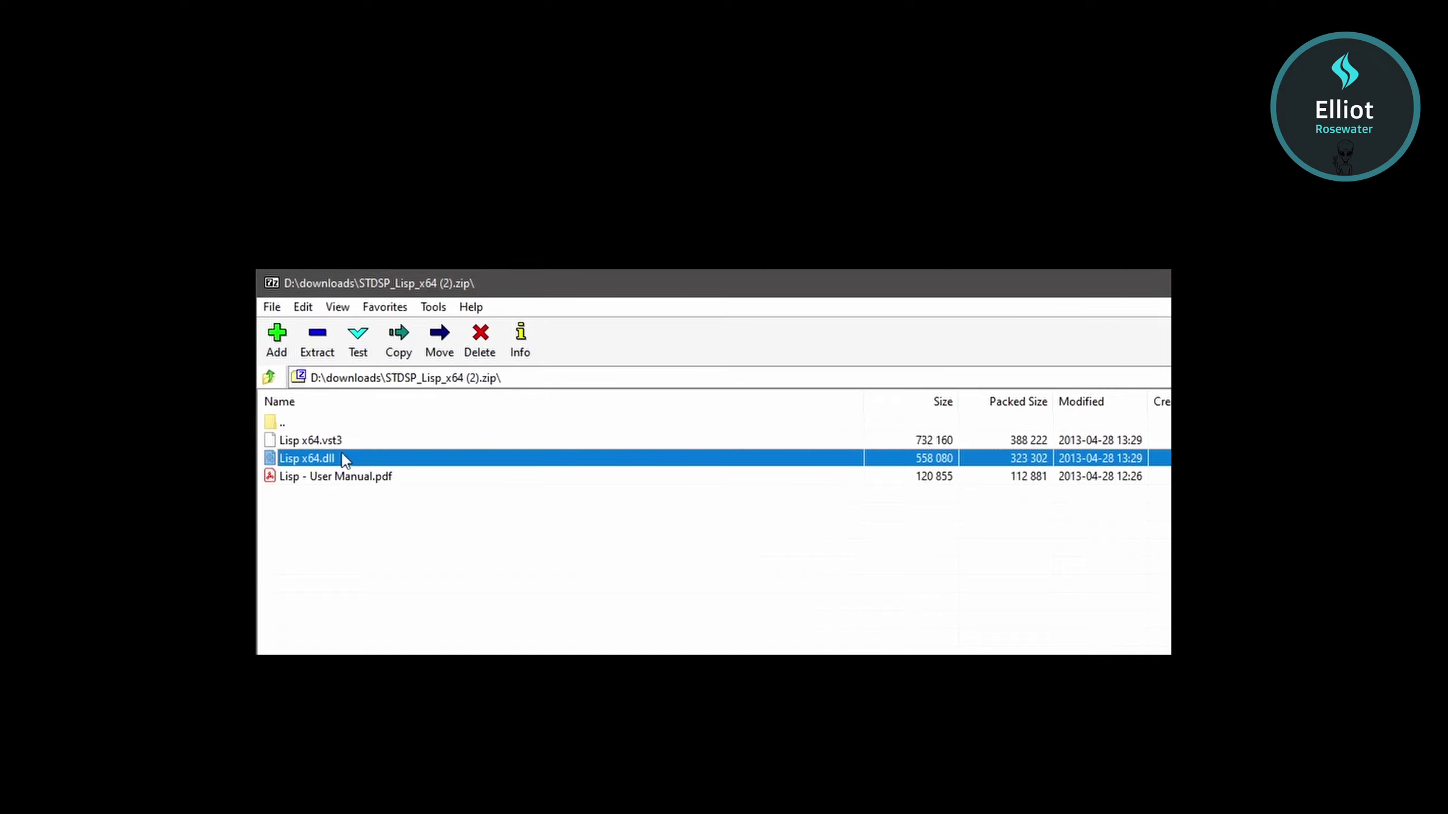
key("Up")
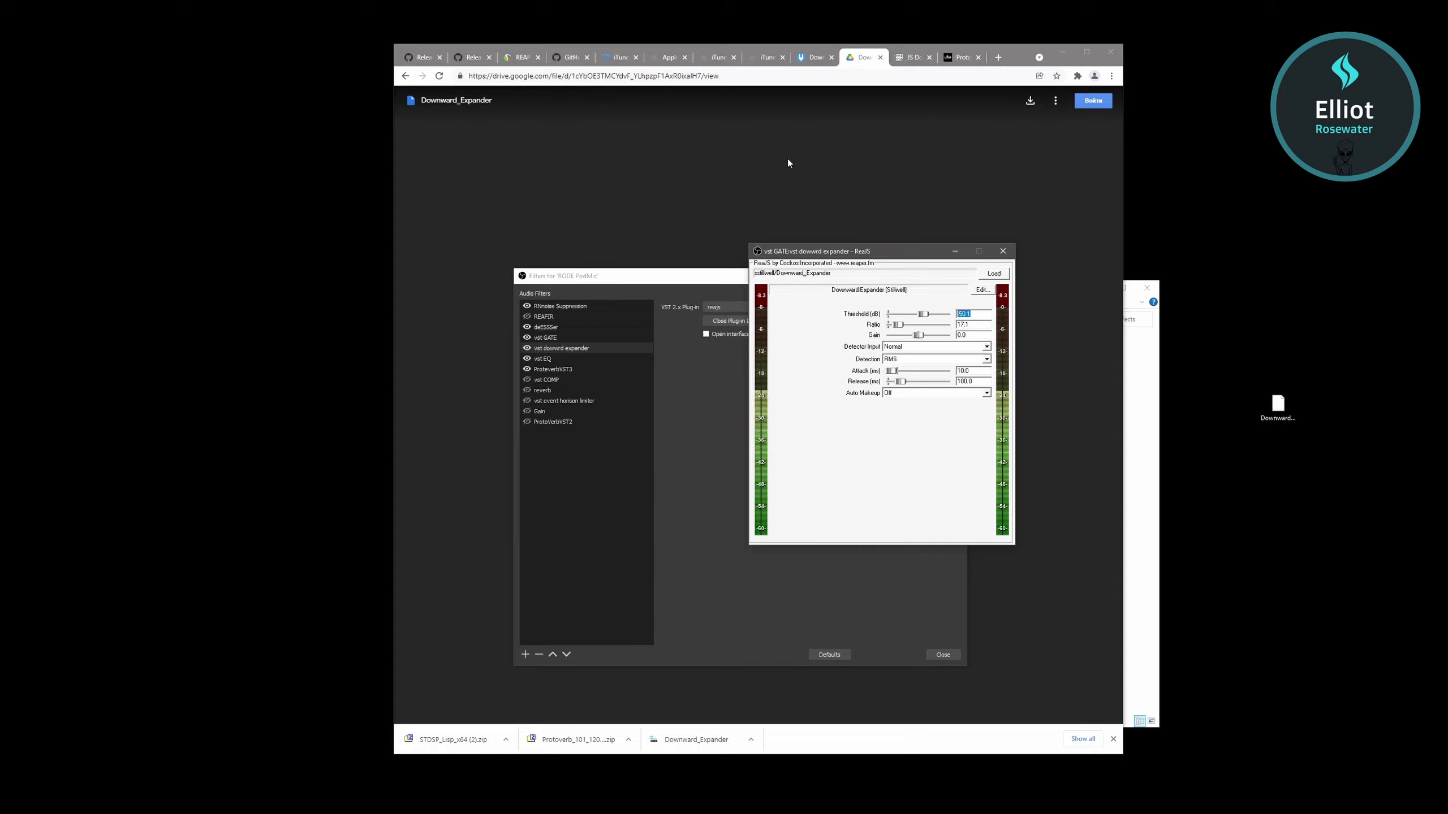
- View the Google Drive link for Downward_Expander and browse the effect's source code on Pastebin
left_click(789, 151)
left_click(709, 76)
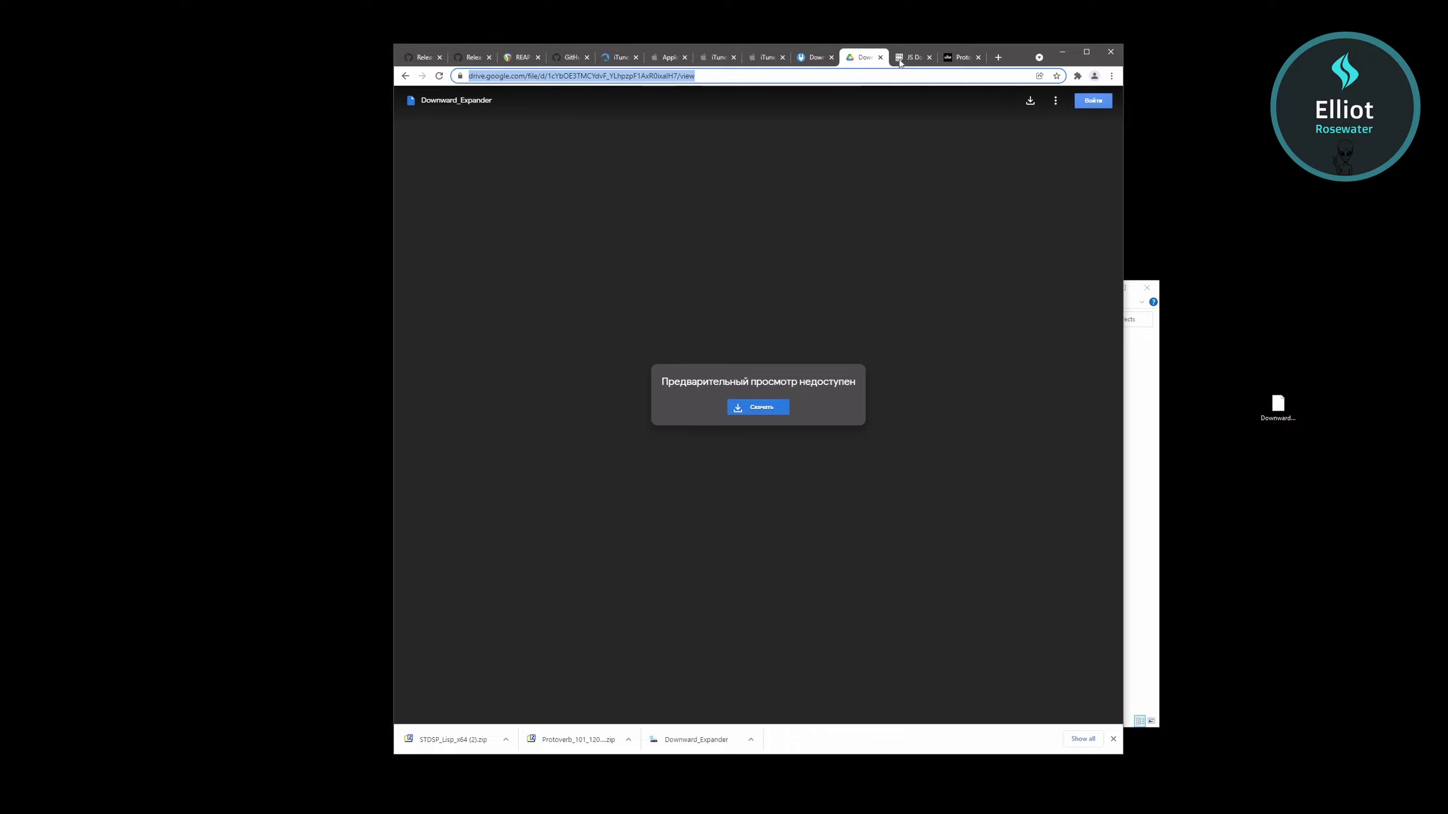
key("ctrl+Tab")
scroll(550, 284, "down", 20)
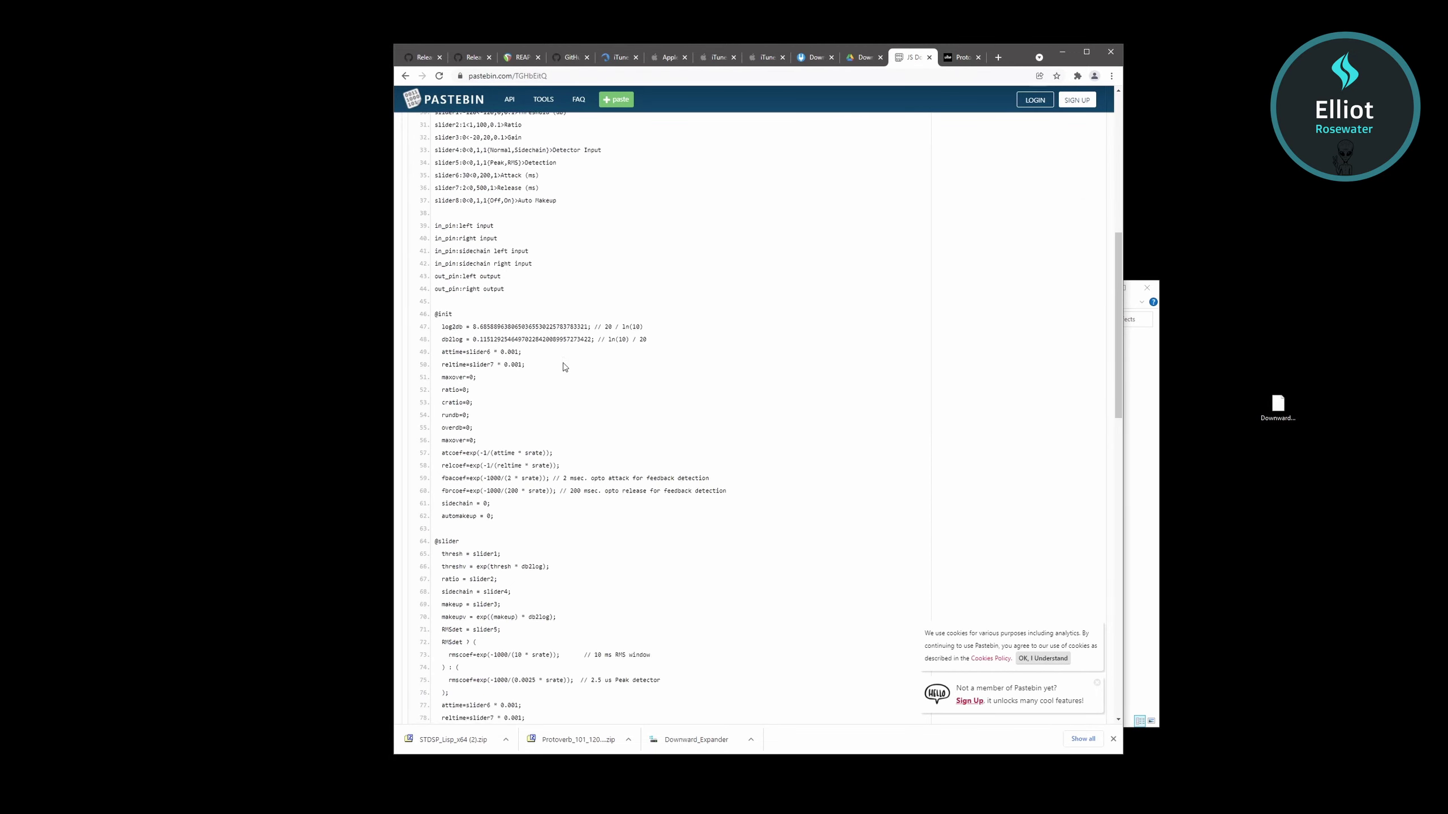
- Select the Downward_Expander file on the desktop, then locate its copy in the ReaPlugs JS\Effects\sstillwell folder
left_click(1278, 406)
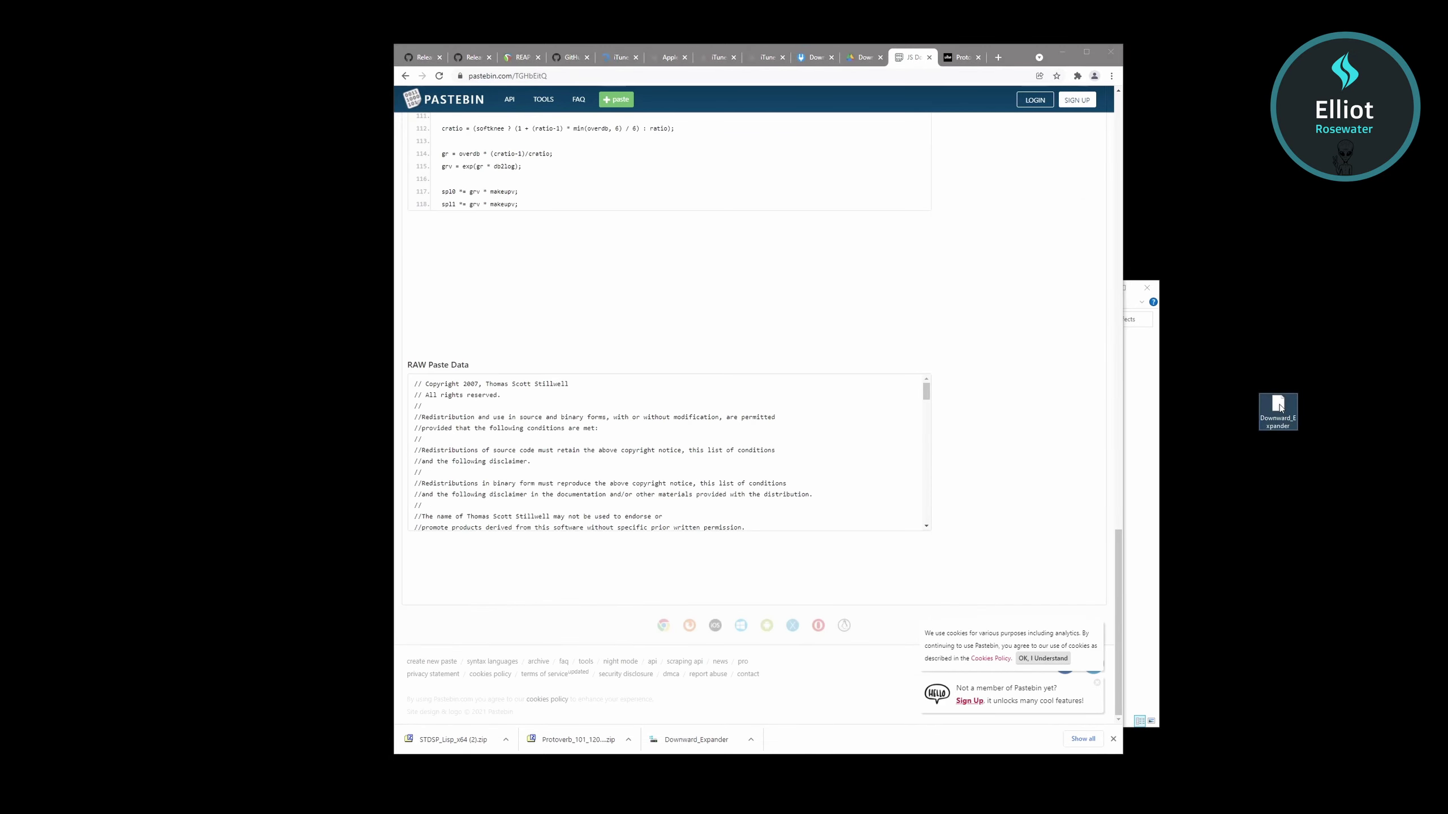
left_click_drag(1279, 406, 1239, 406)
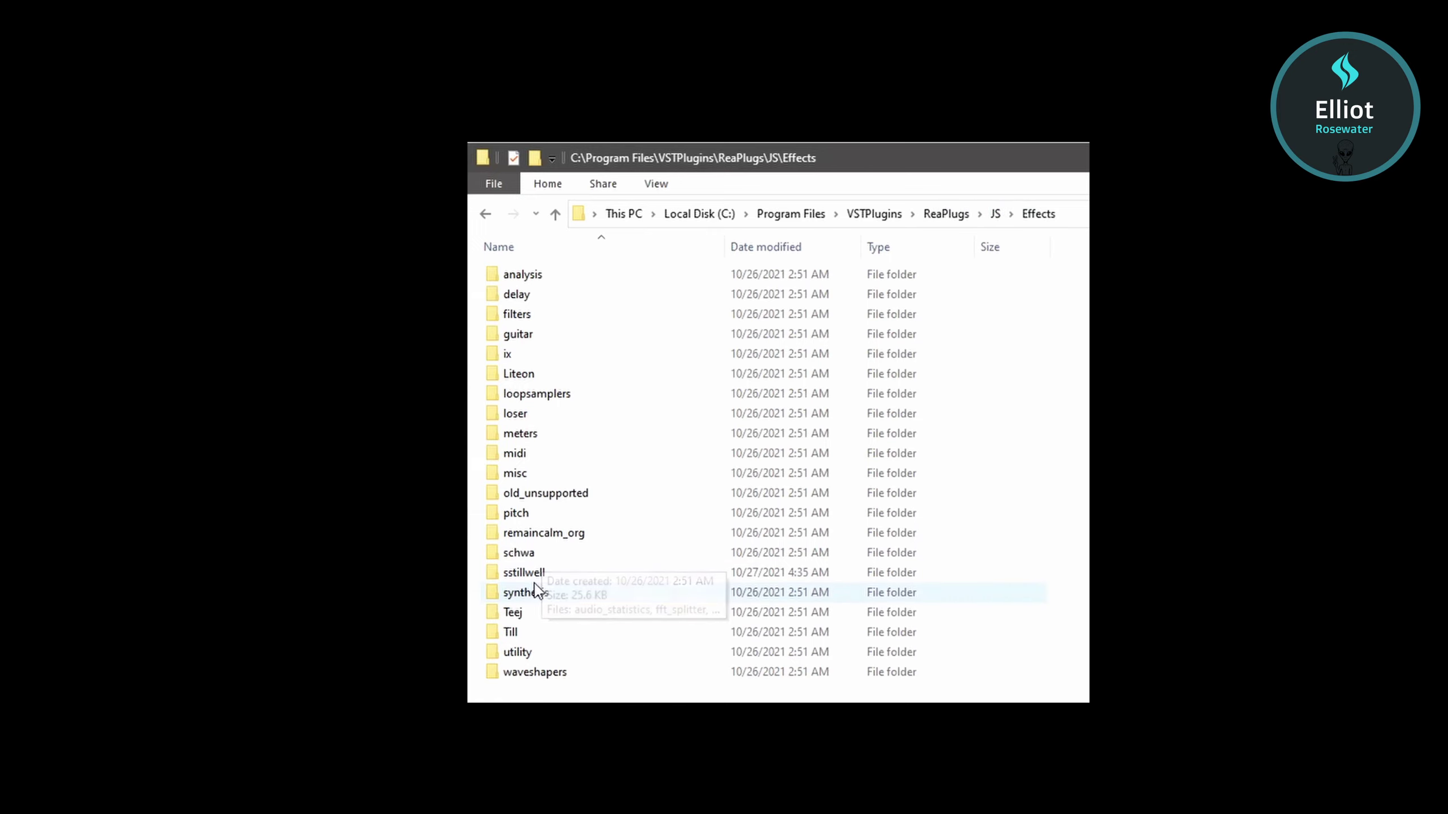
double_click(519, 573)
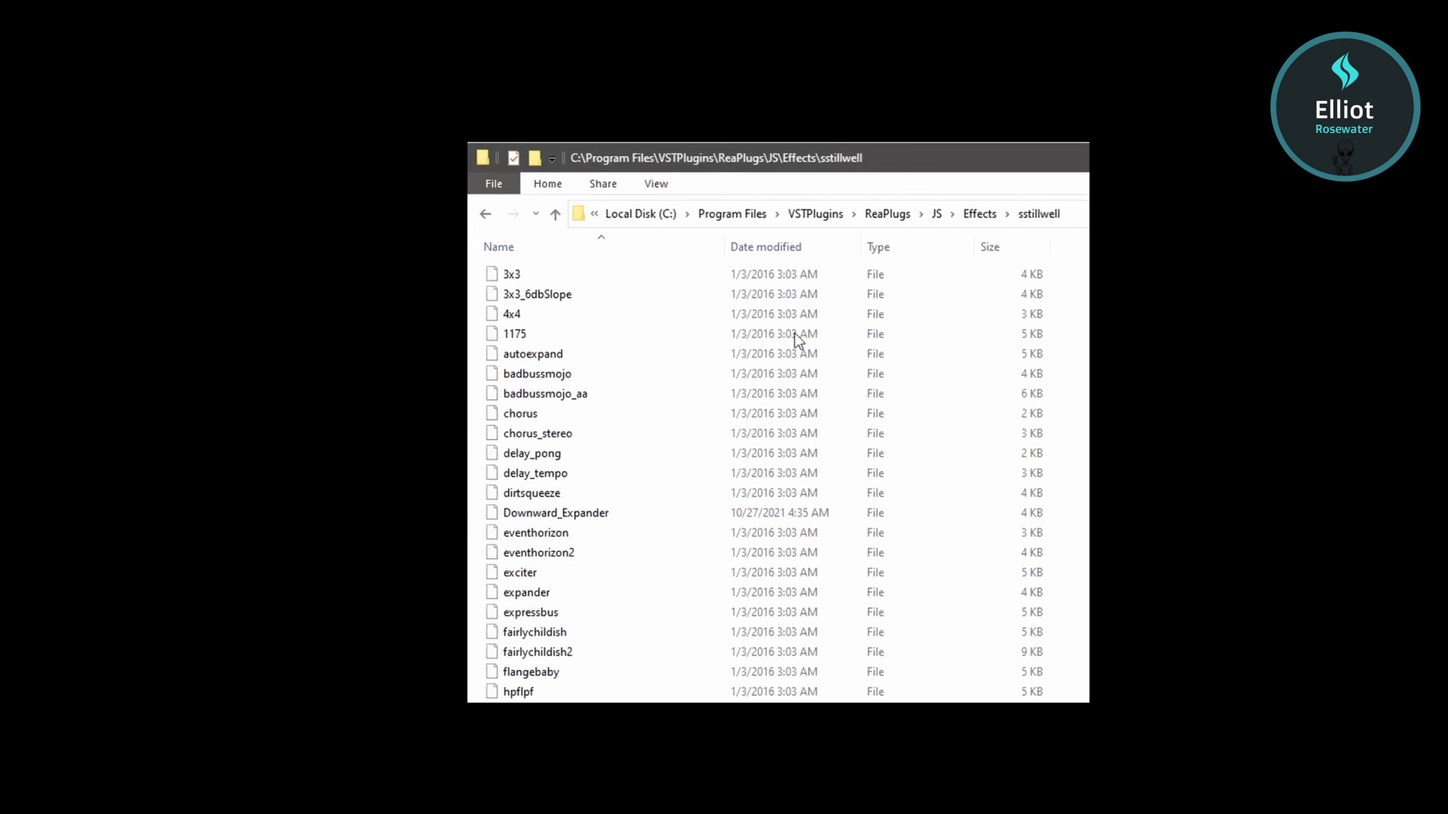
left_click(578, 516)
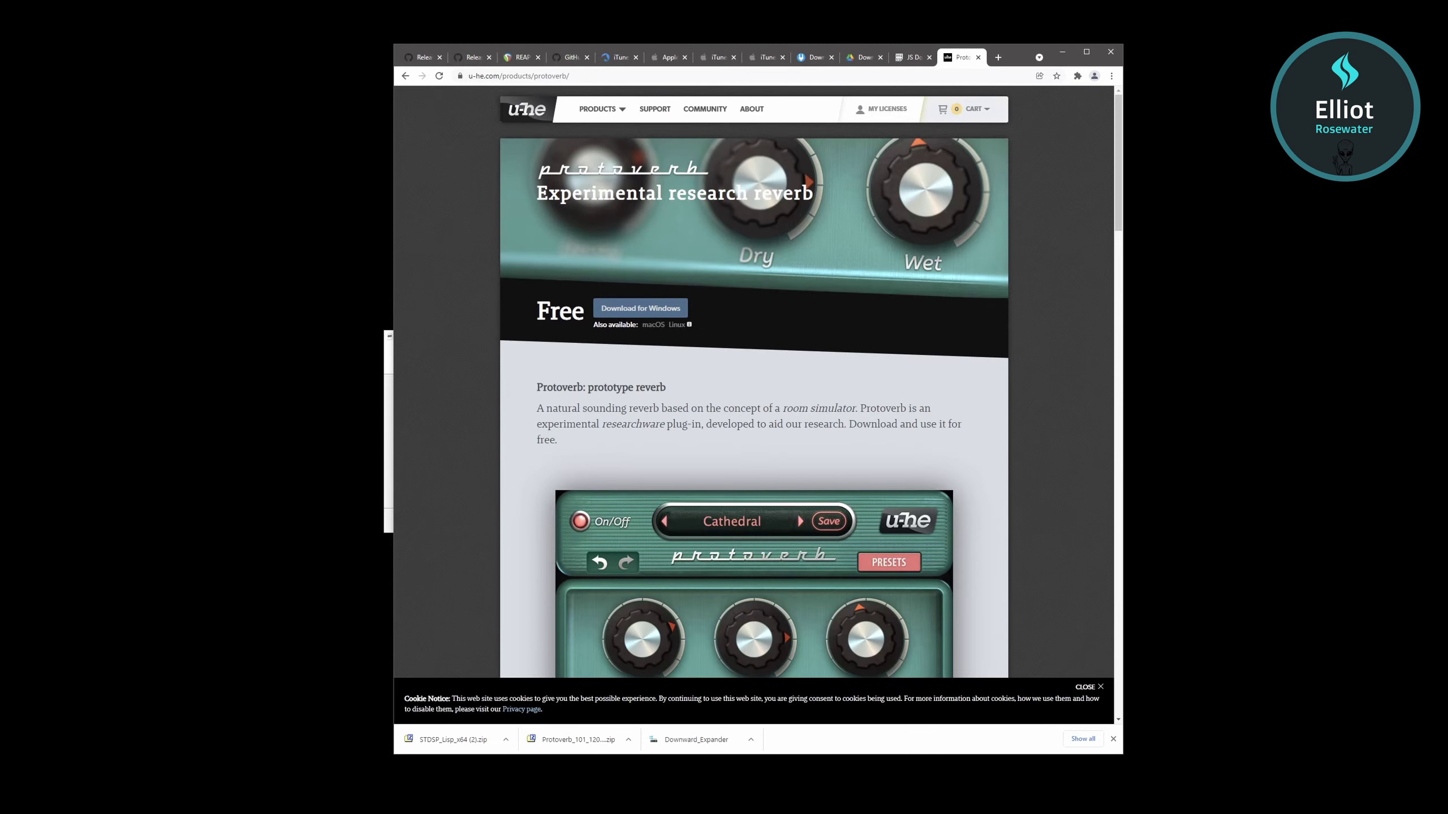
- Select Protoverb's page address, then continue its setup with the VST 2 64-bit, VST 3 64-bit and Presets components
left_click(613, 76)
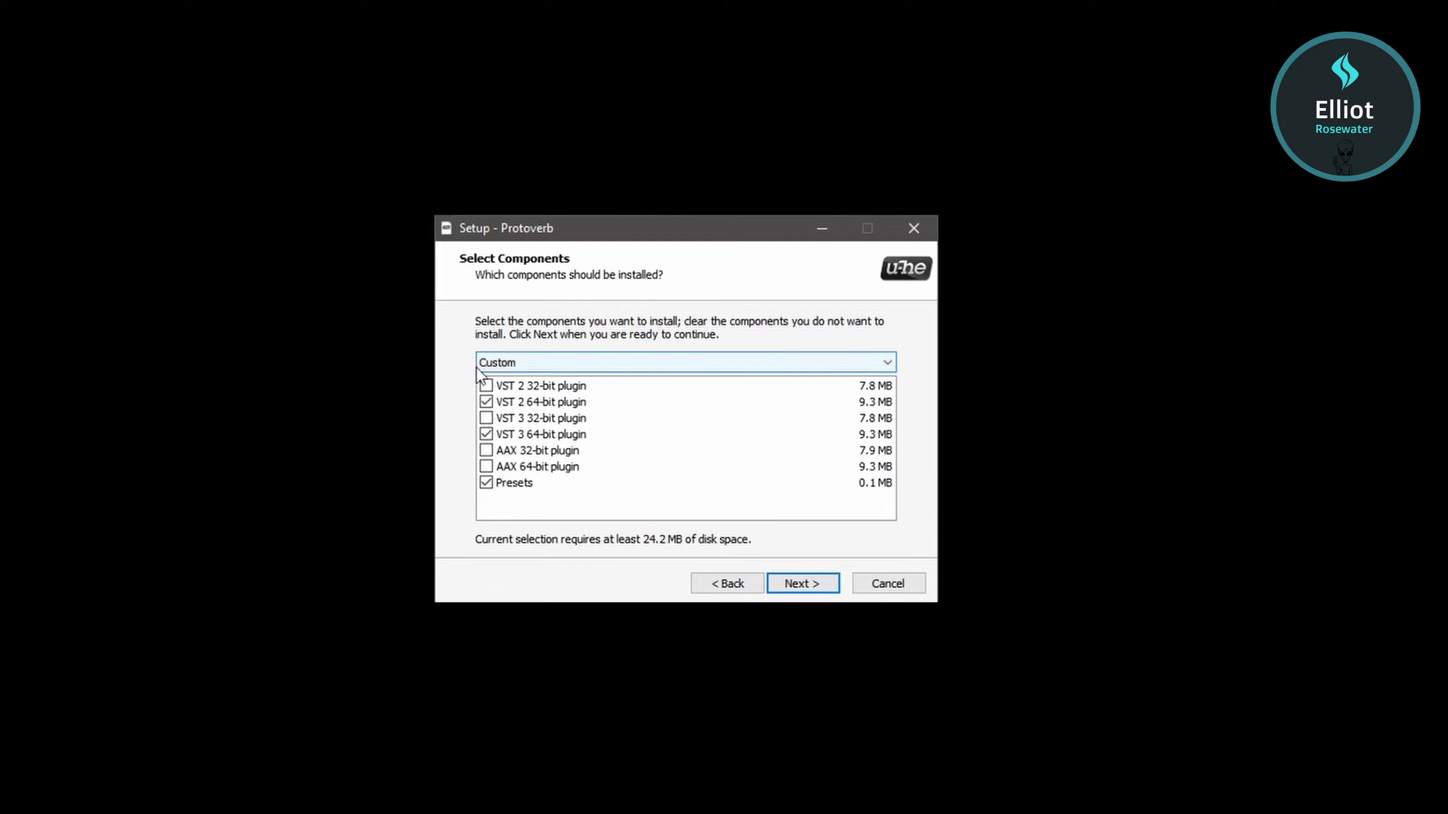
left_click(533, 402)
left_click(534, 402)
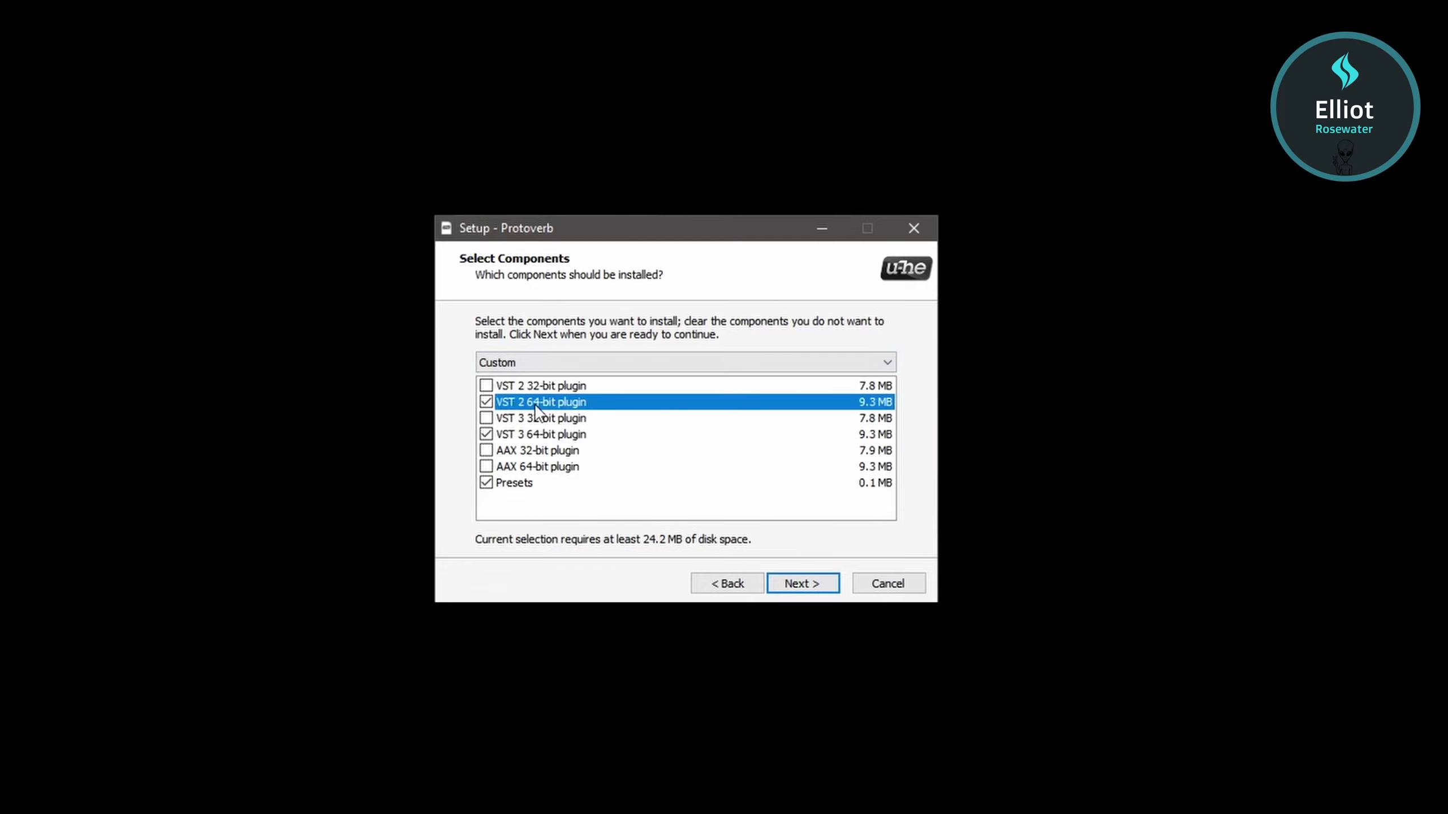
left_click(534, 435)
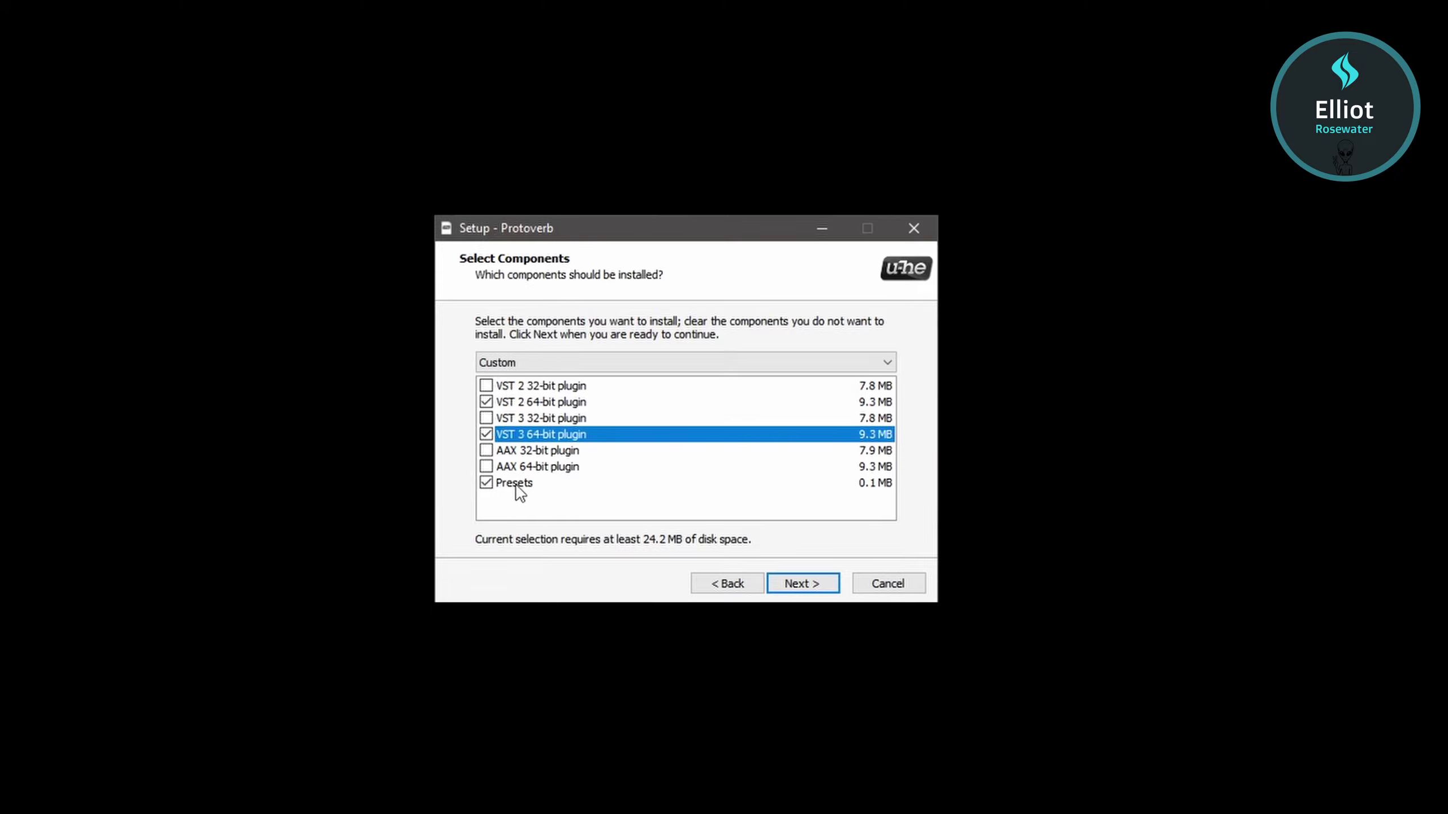
left_click(518, 483)
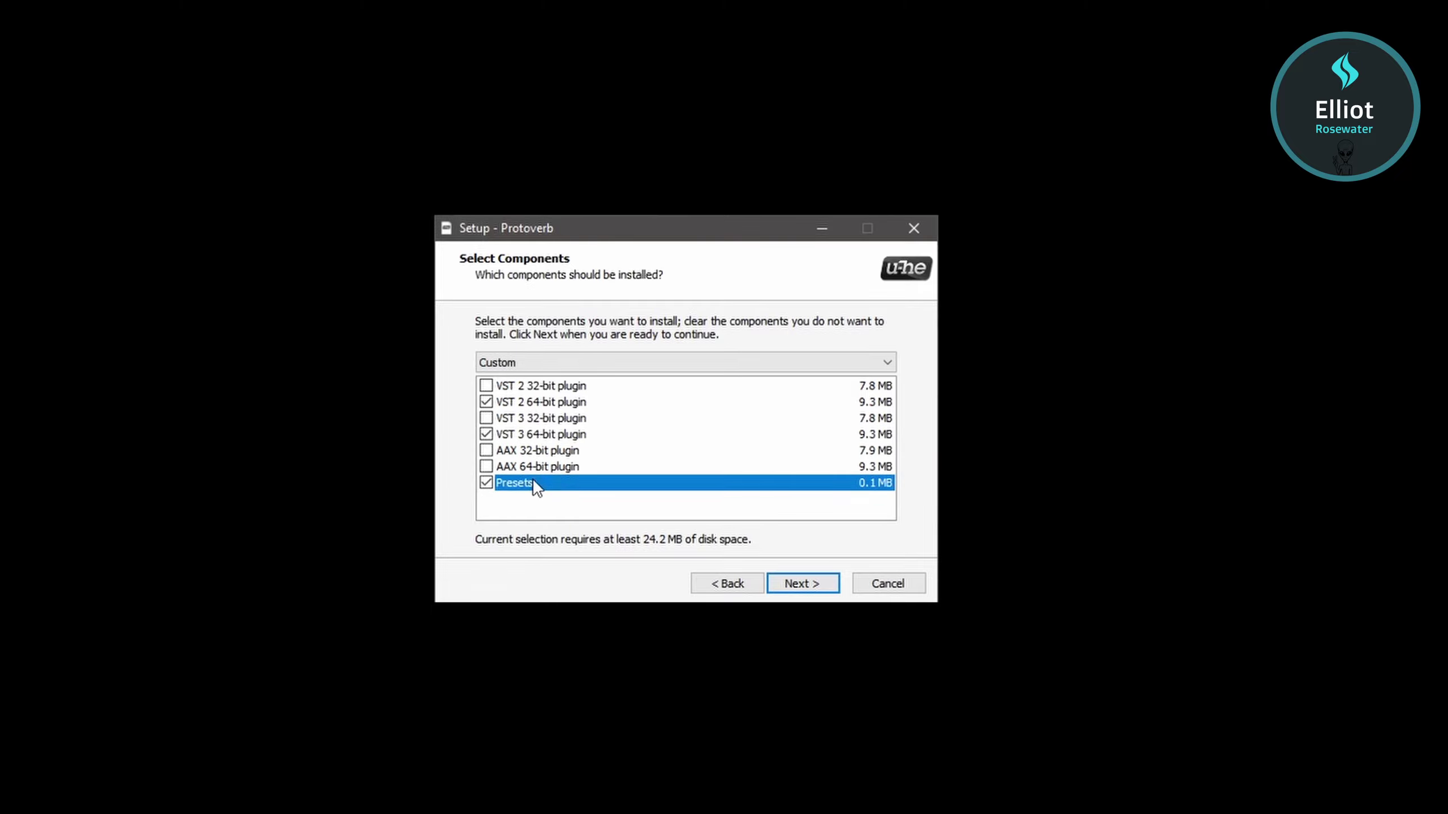
left_click(798, 585)
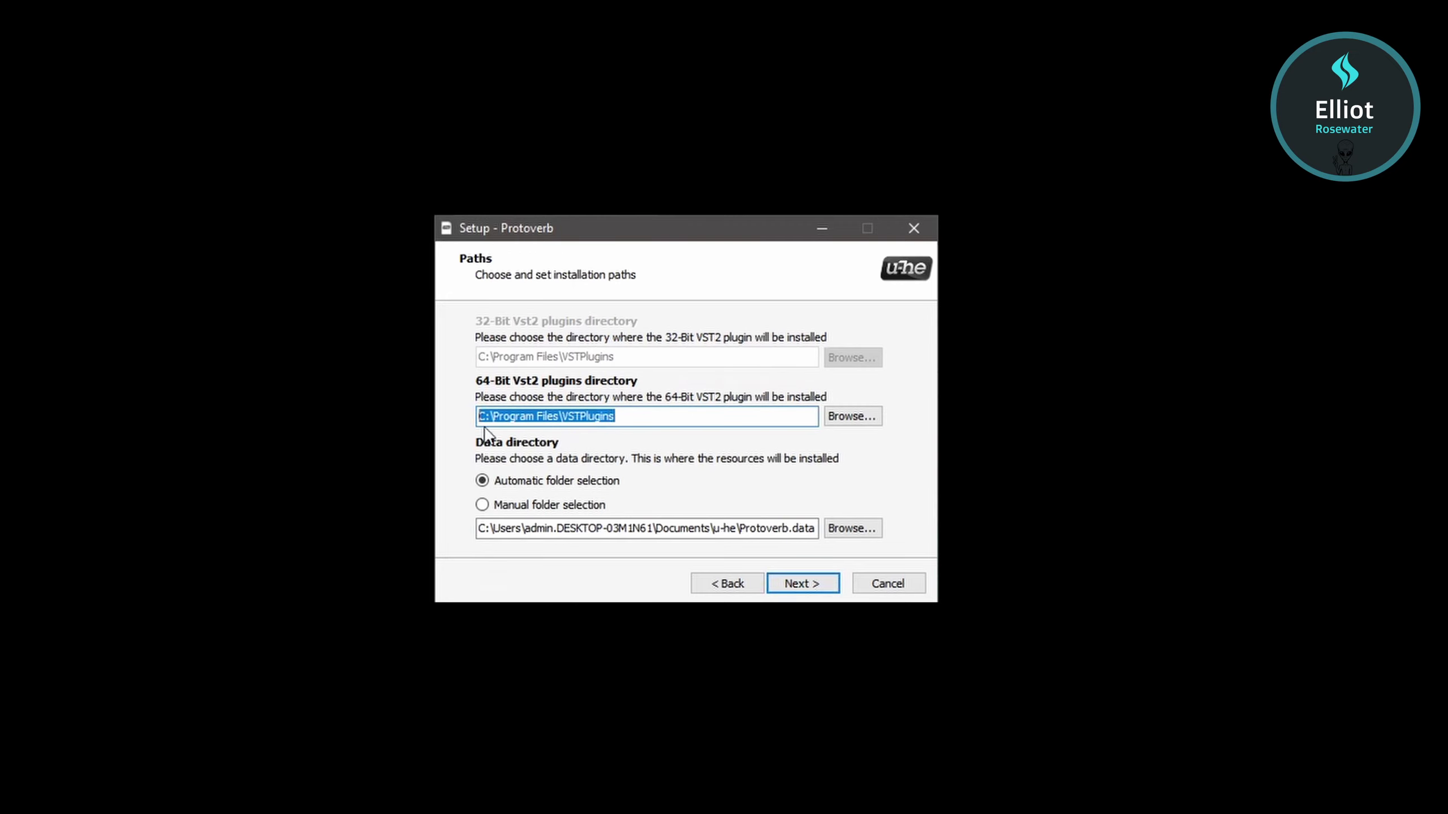
- Examine the 64-bit VST2 plugins directory path in the Protoverb setup
left_click(623, 416)
left_click_drag(651, 416, 463, 421)
left_click(627, 416)
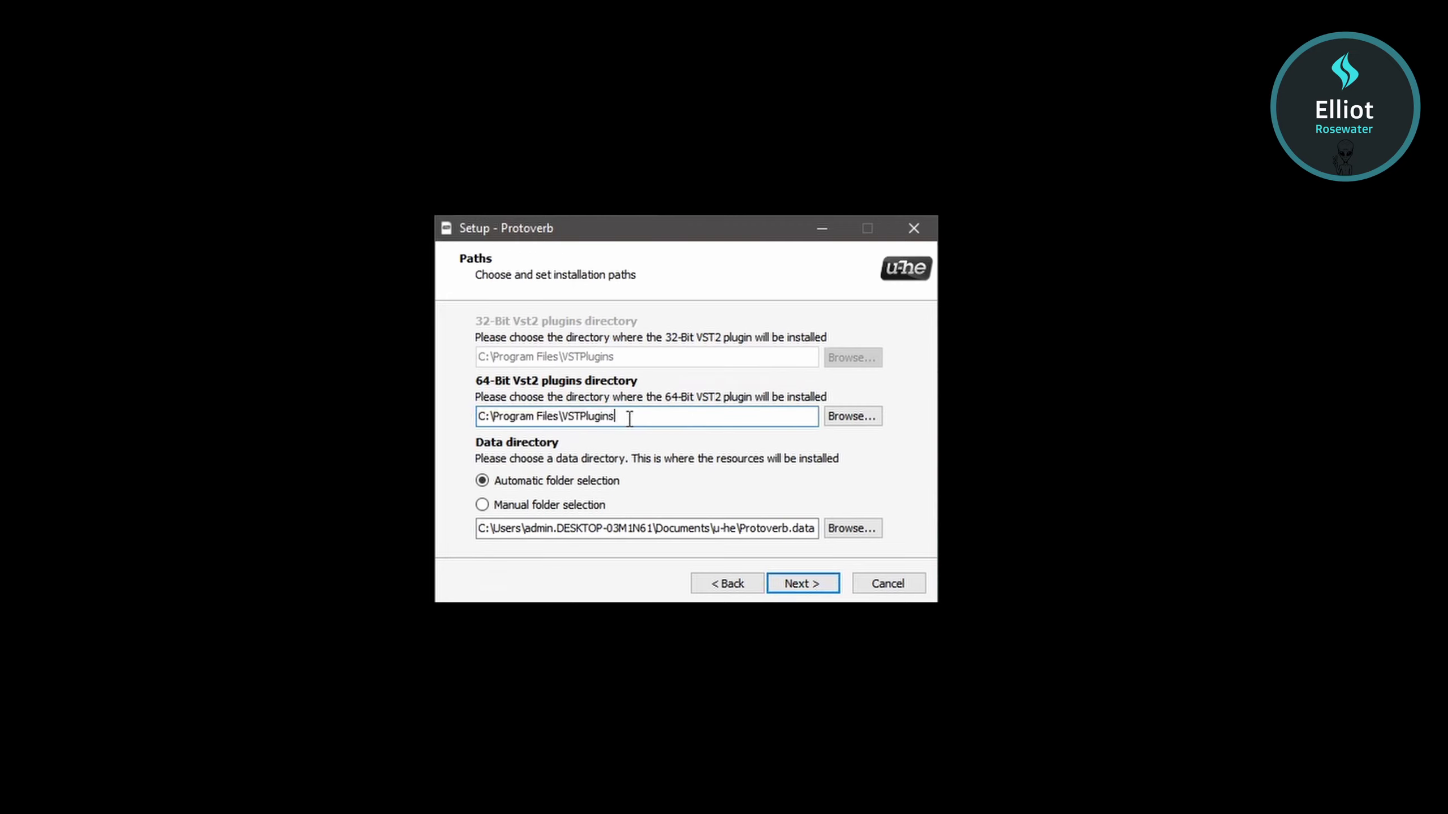
left_click_drag(604, 416, 478, 417)
left_click(650, 412)
left_click_drag(647, 414, 441, 412)
left_click(653, 422)
left_click_drag(661, 416, 478, 417)
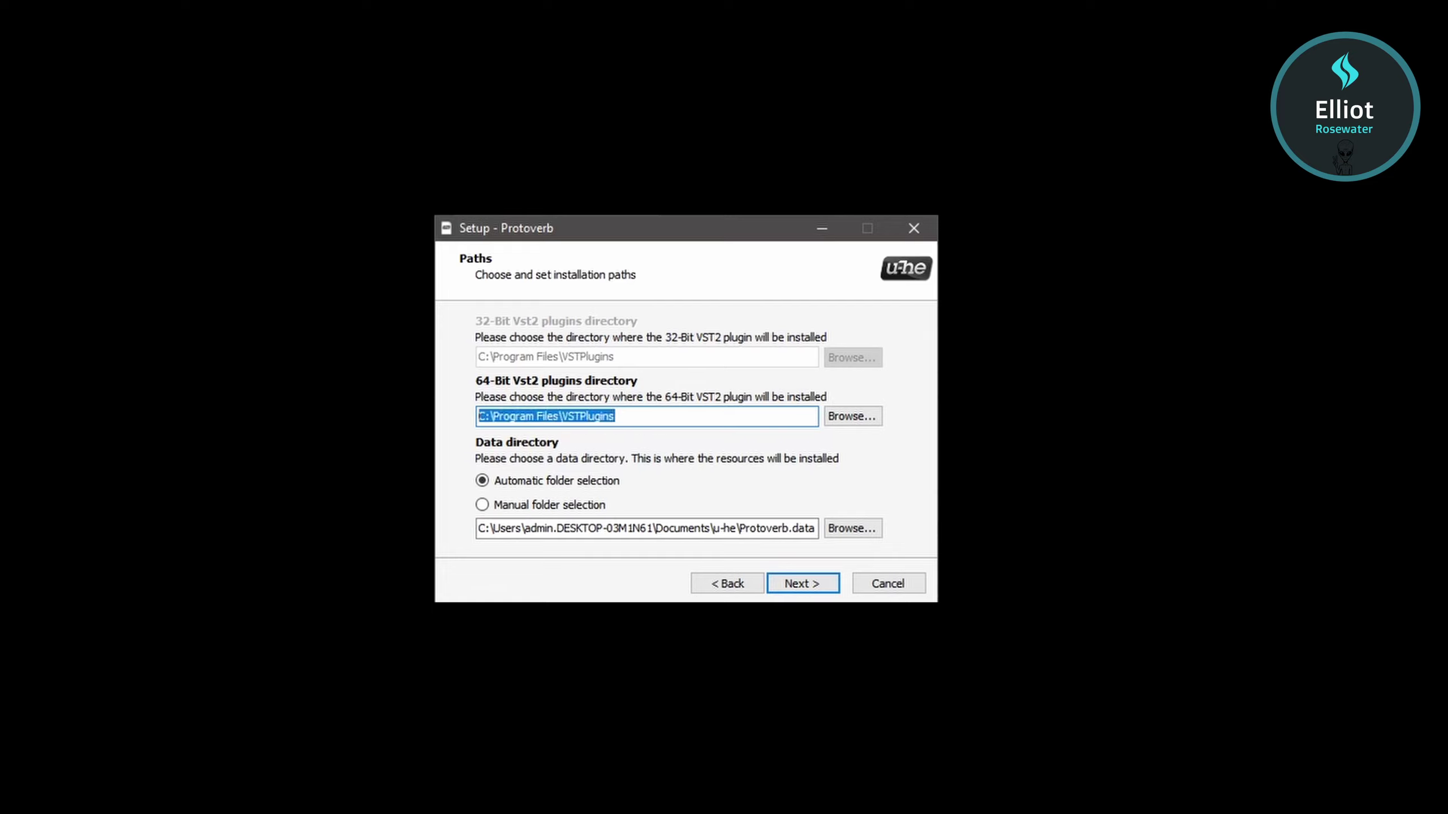
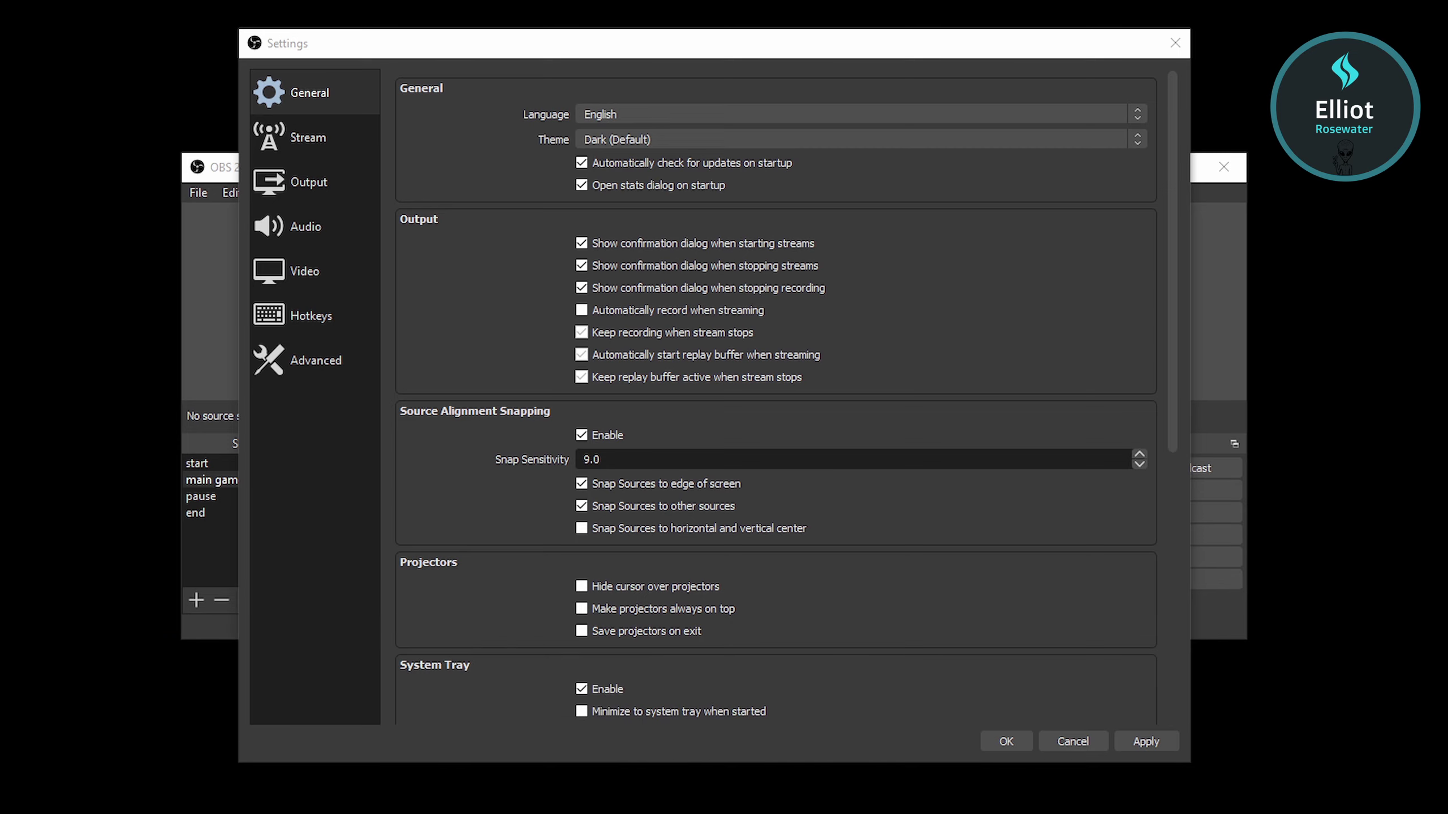
- Set the OBS output mode to Advanced and the recording type to Custom Output (FFmpeg)
left_click(317, 186)
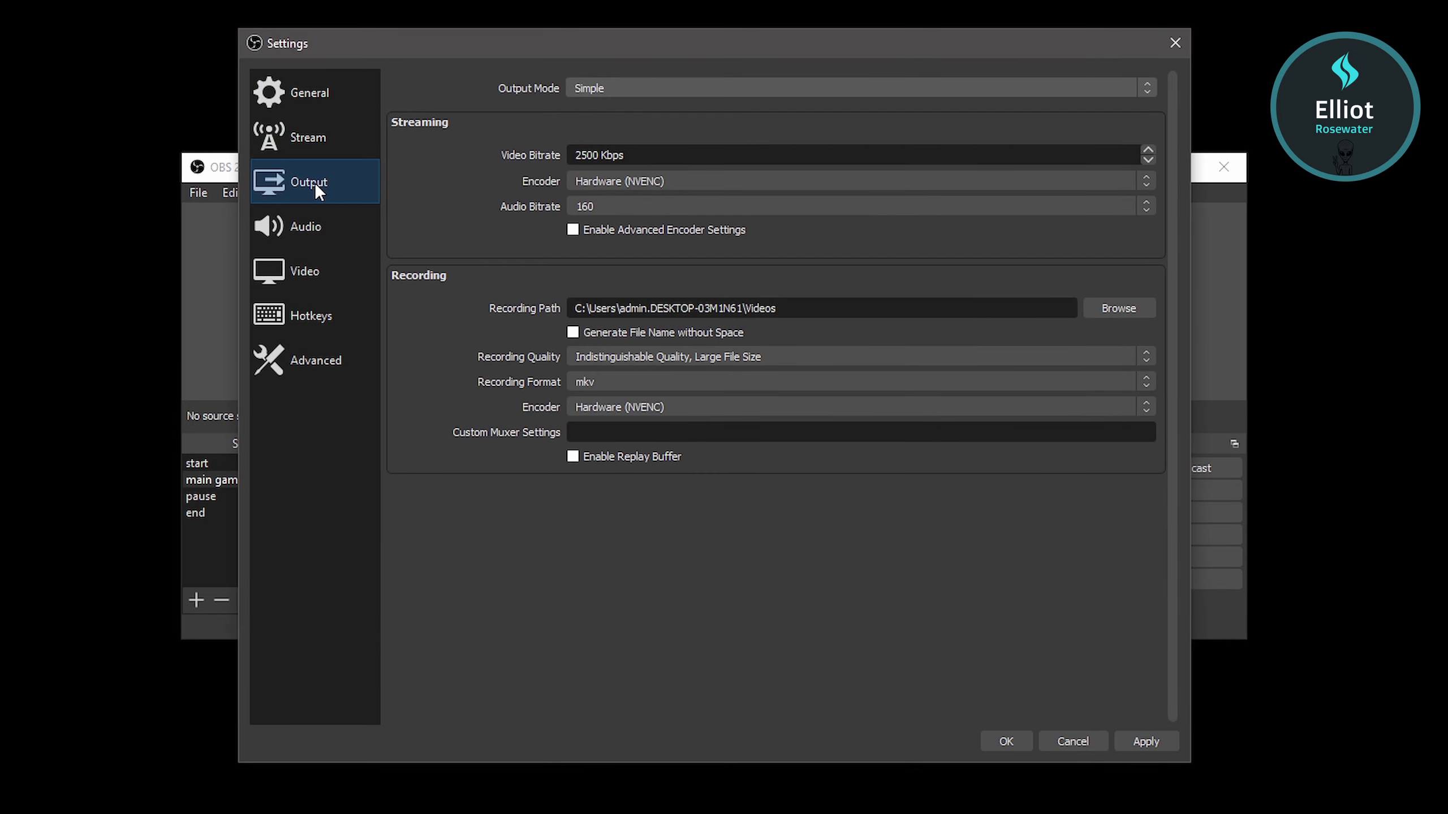
left_click(616, 86)
left_click(613, 115)
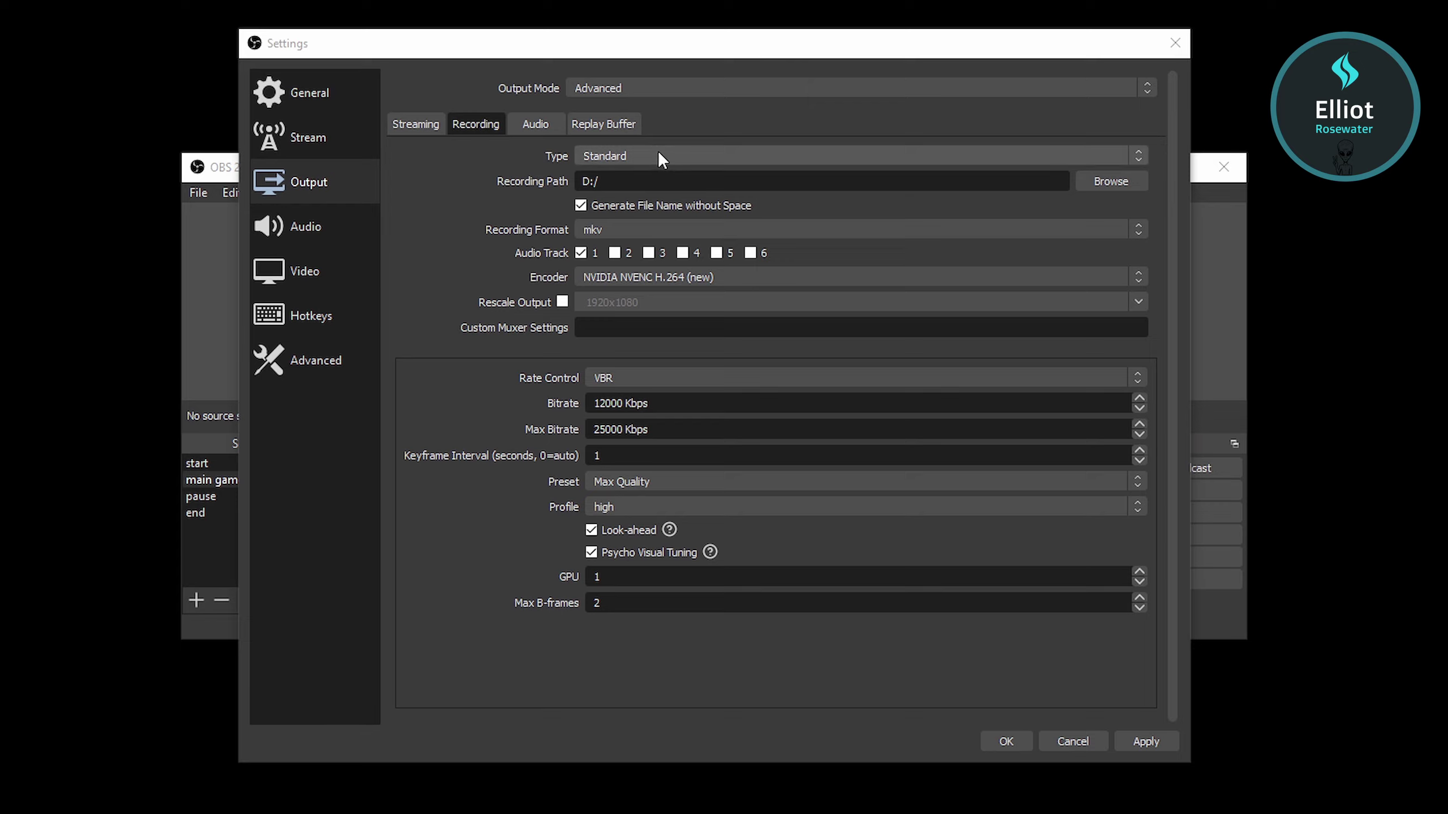
left_click(616, 161)
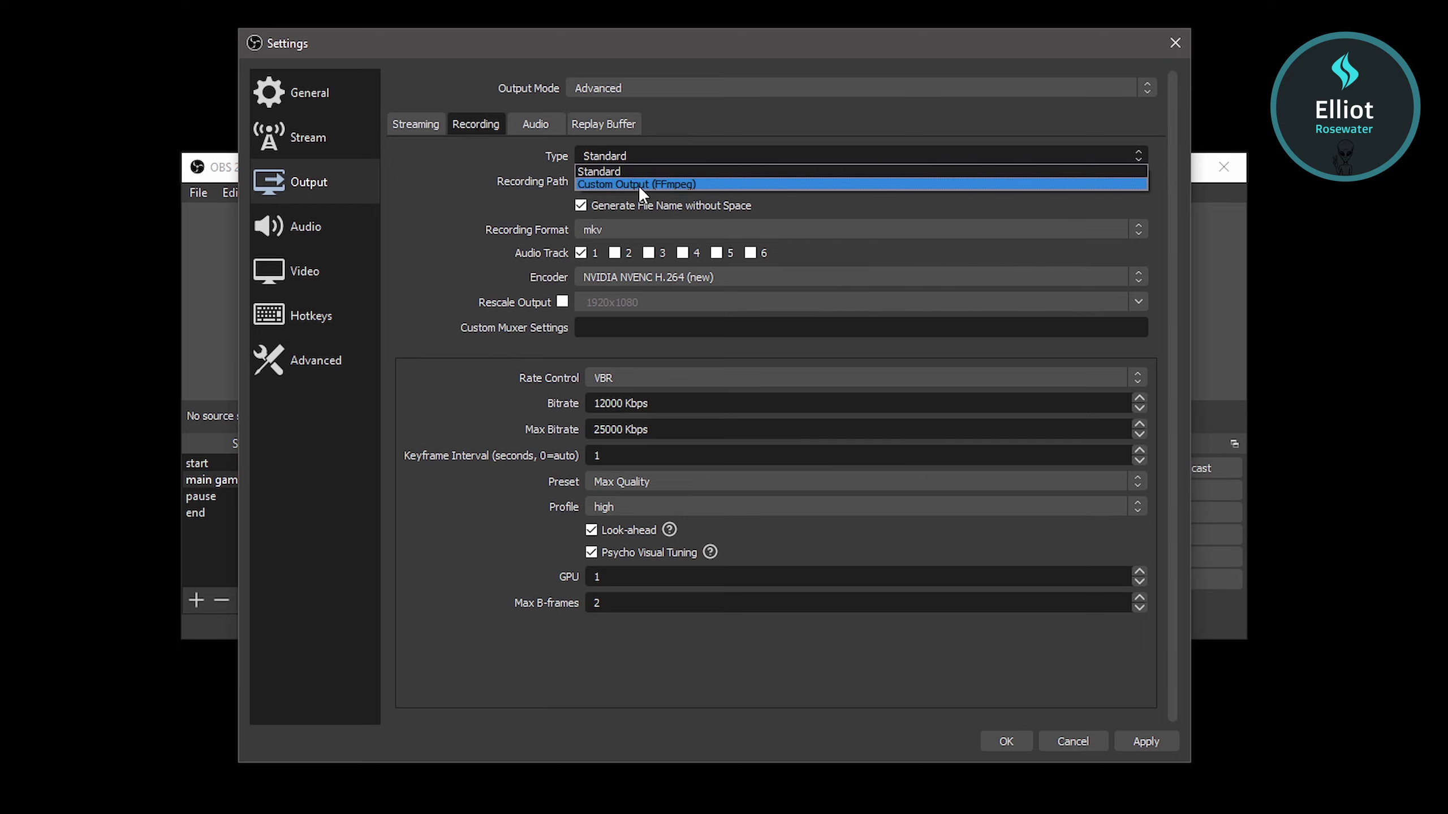
left_click(683, 184)
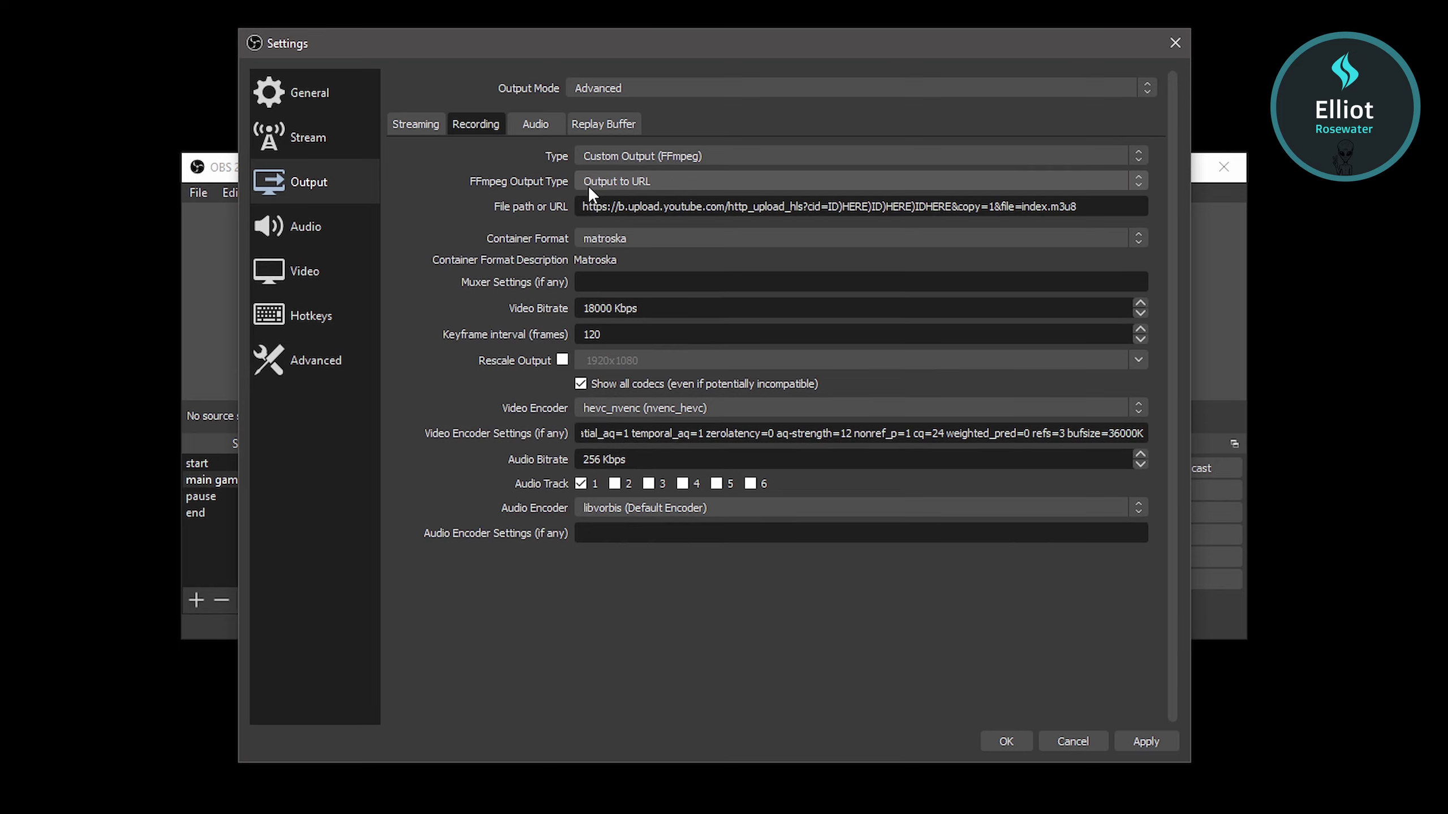
- Highlight the recording upload URL, then change the FFmpeg output type to Output to File
left_click_drag(1078, 207, 556, 206)
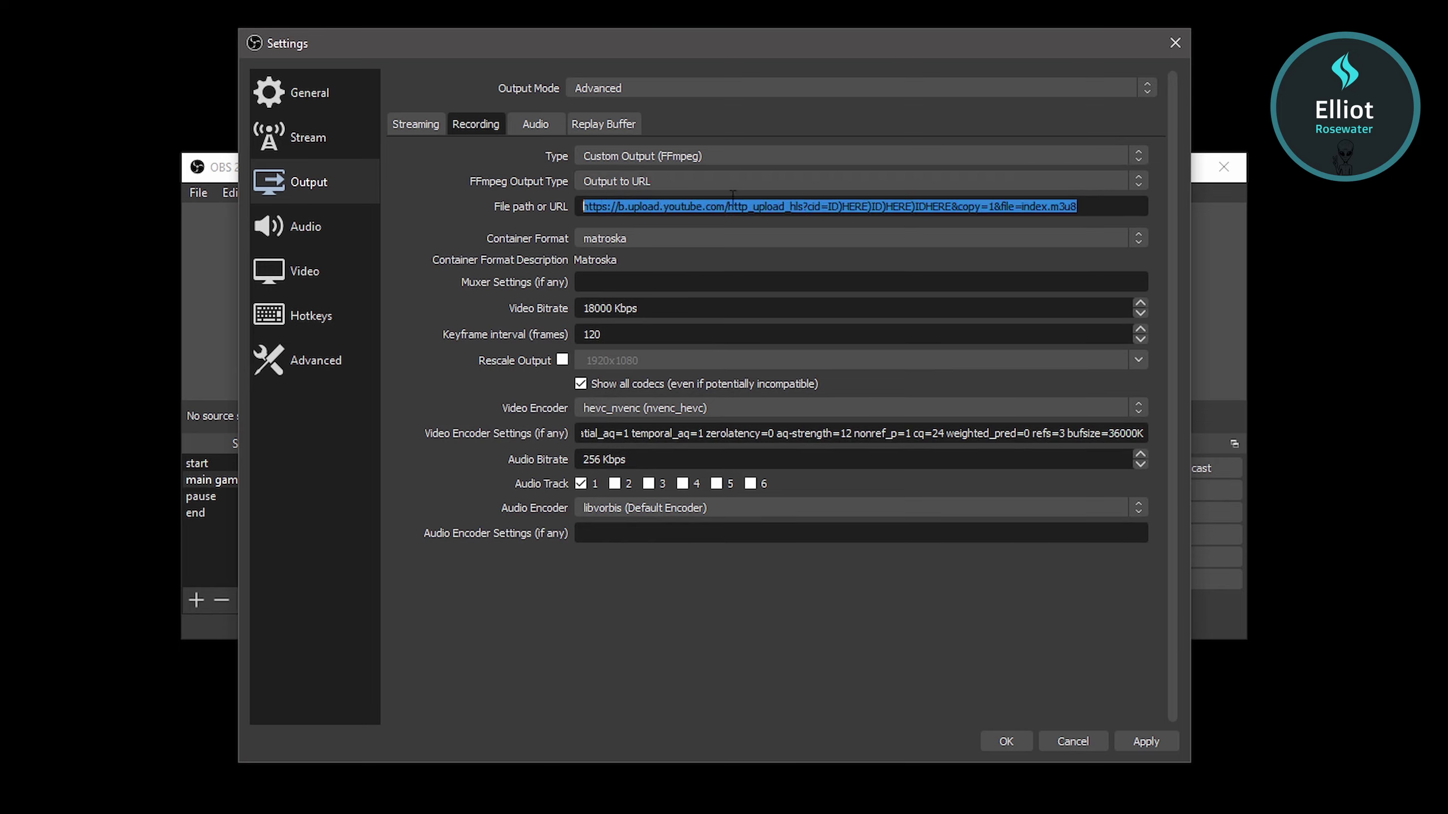
left_click_drag(1086, 207, 564, 206)
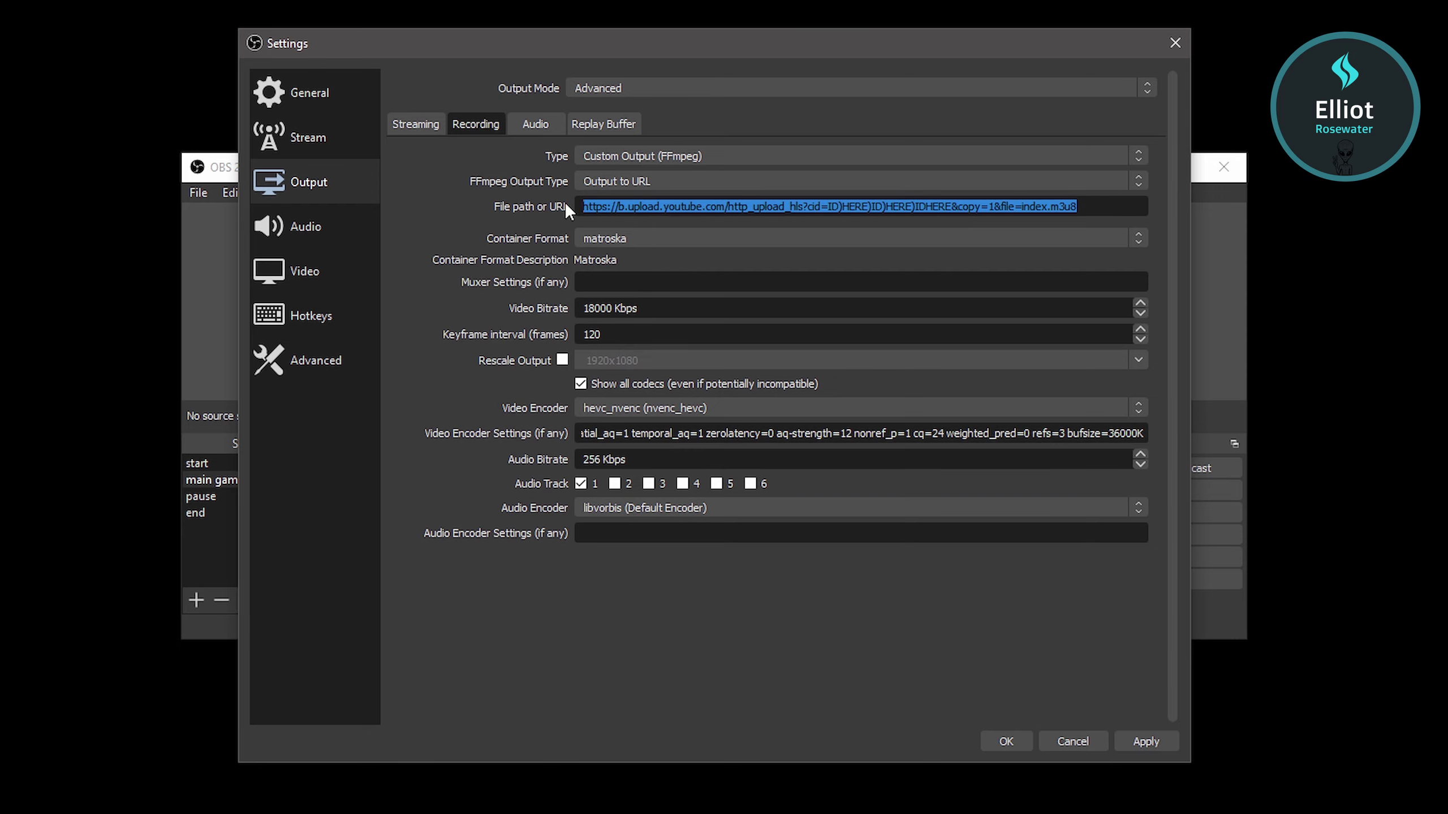
left_click(1100, 205)
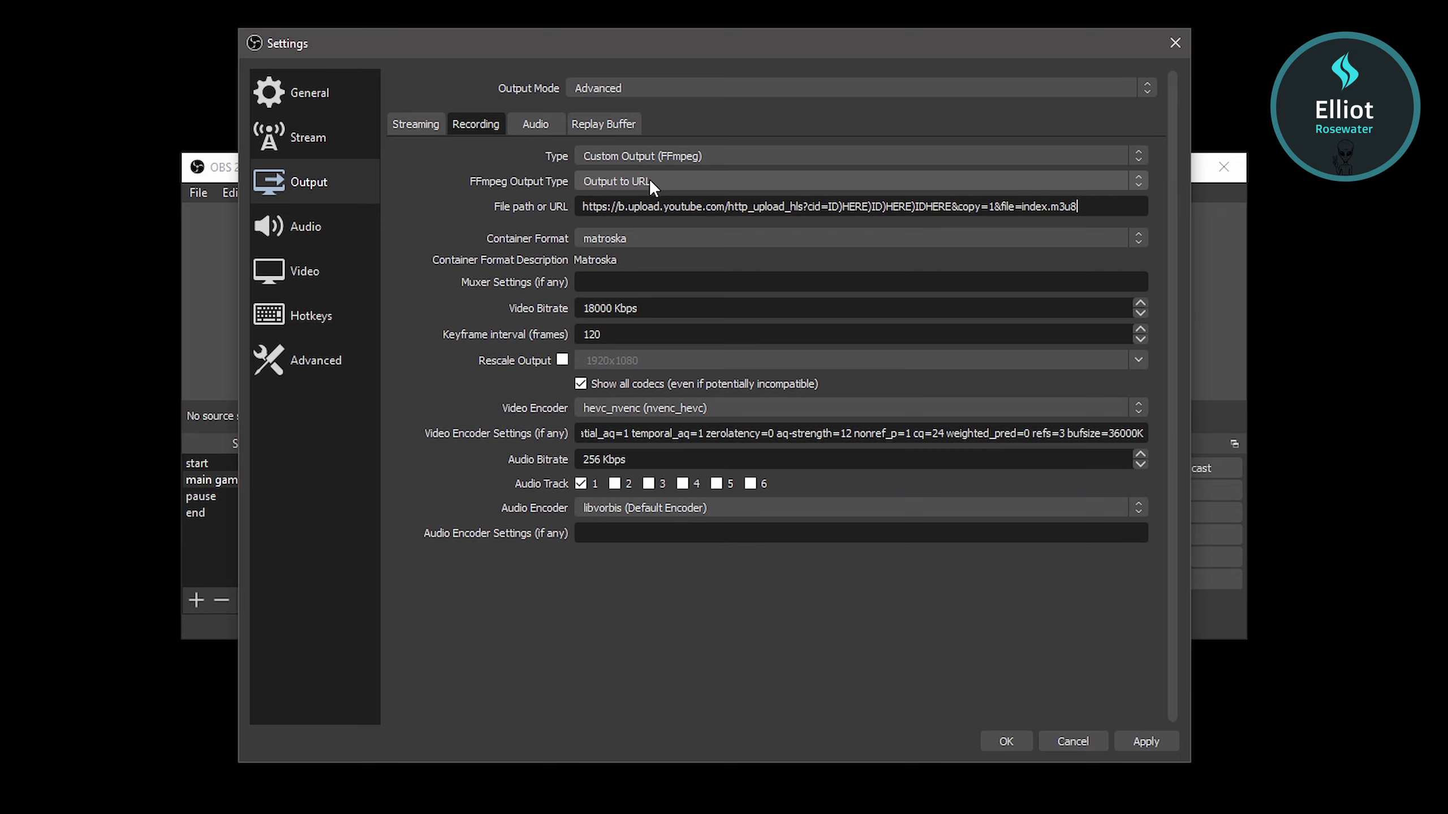
scroll(649, 180, "up", 1)
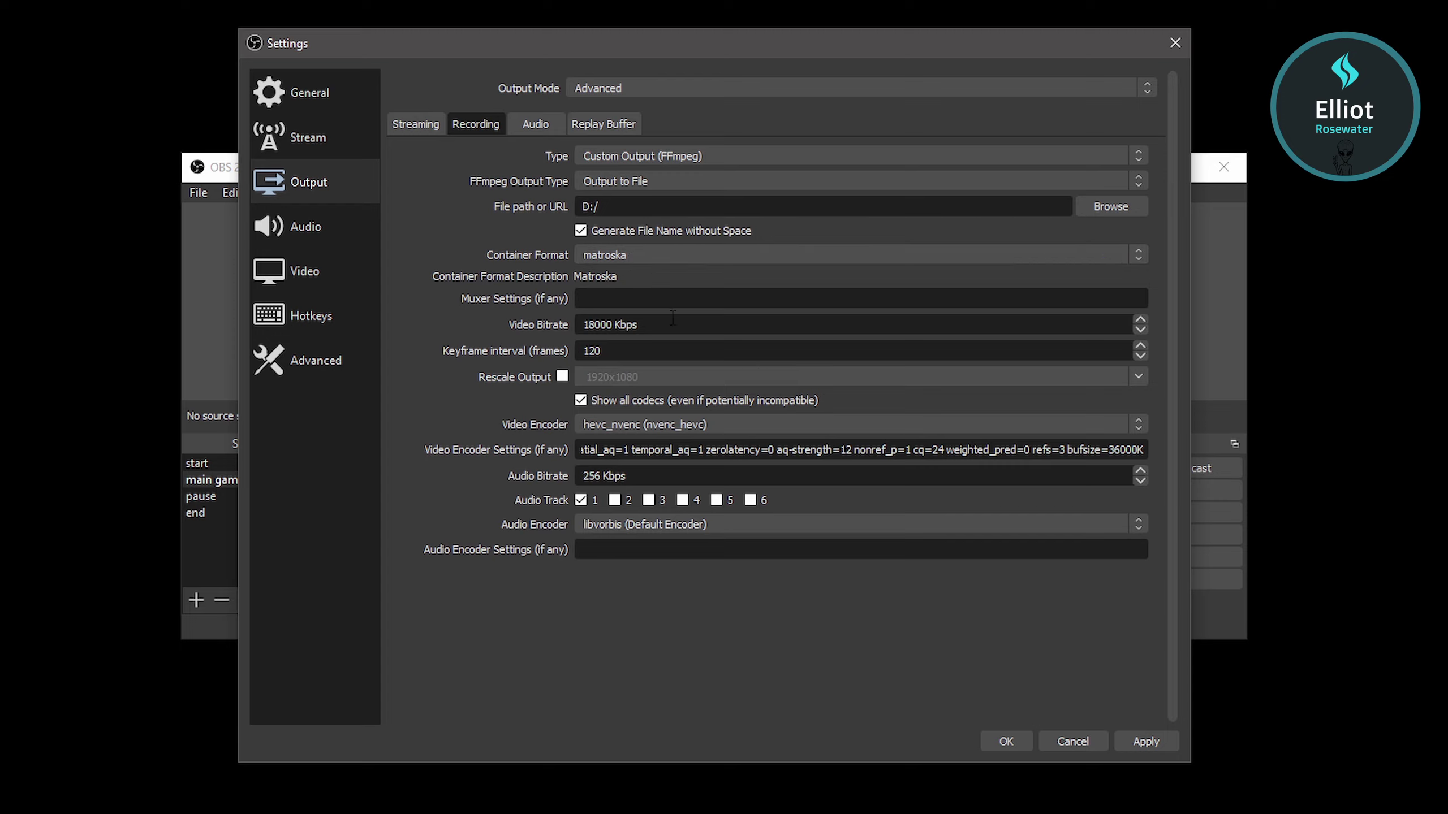
key("Tab")
- Examine the video bitrate value in the FFmpeg recording settings
left_click(646, 319)
left_click_drag(653, 323, 573, 318)
left_click_drag(672, 321, 562, 317)
left_click_drag(663, 325, 547, 323)
left_click_drag(663, 320, 578, 325)
- Try a keyframe interval of 60 frames, then set it back to 120 frames
left_click(648, 352)
left_click_drag(625, 351, 580, 342)
left_click(620, 354)
left_click_drag(609, 352, 578, 350)
type("60")
double_click(616, 352)
type("120")
- Try rescaling the recording output to 2560x1440, then turn Rescale Output off again
left_click(563, 376)
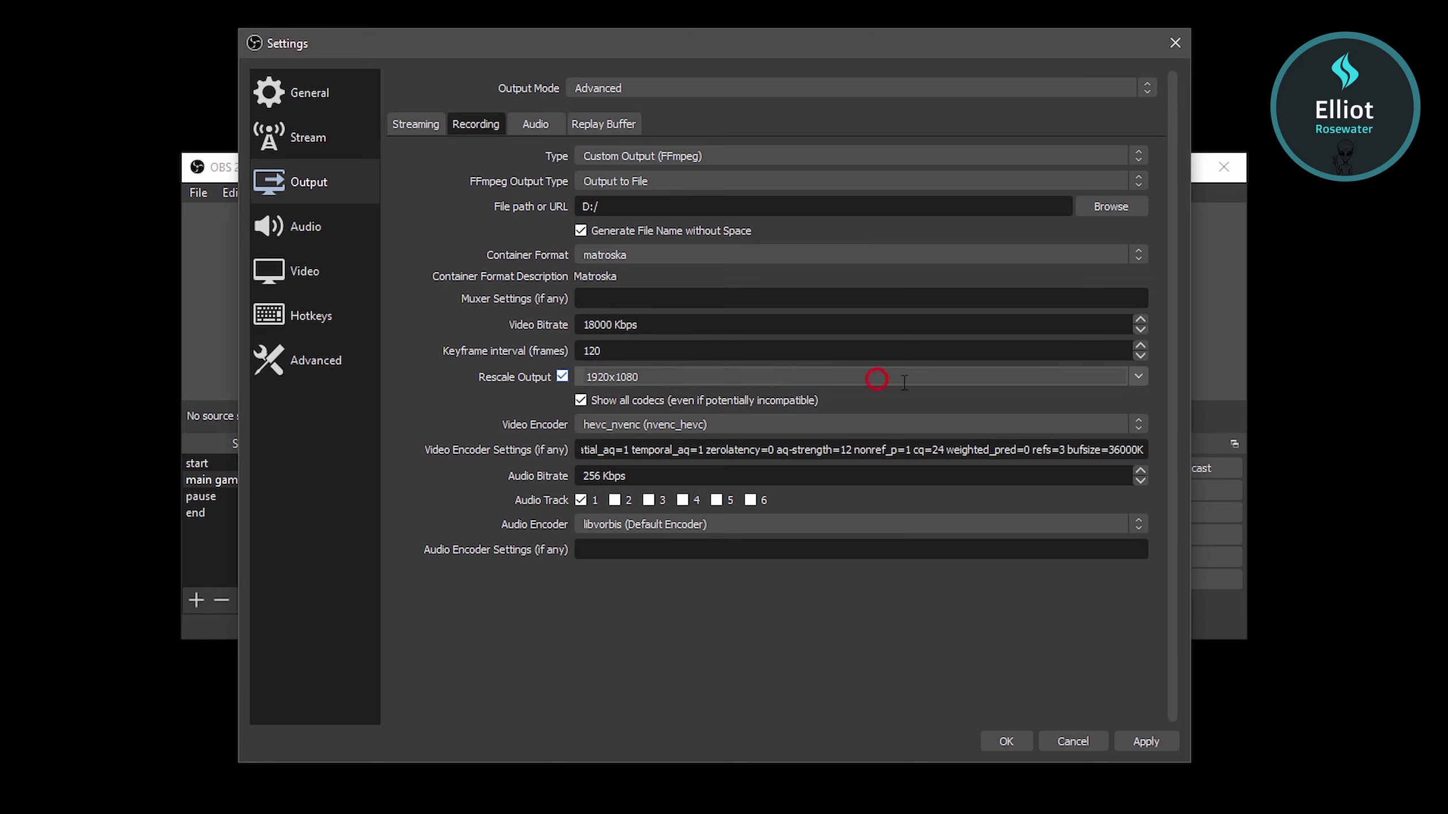
left_click(1138, 378)
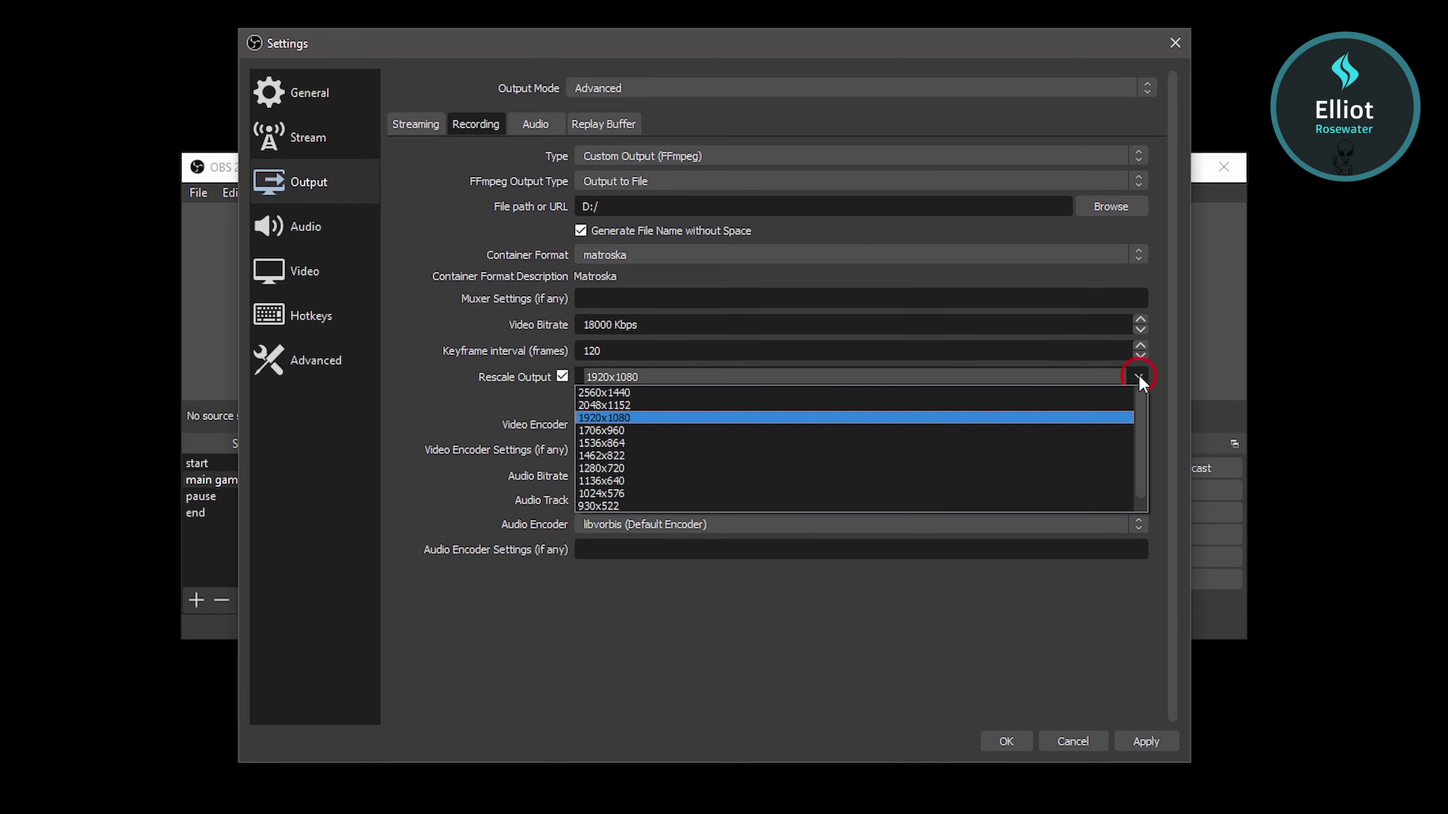
left_click(634, 392)
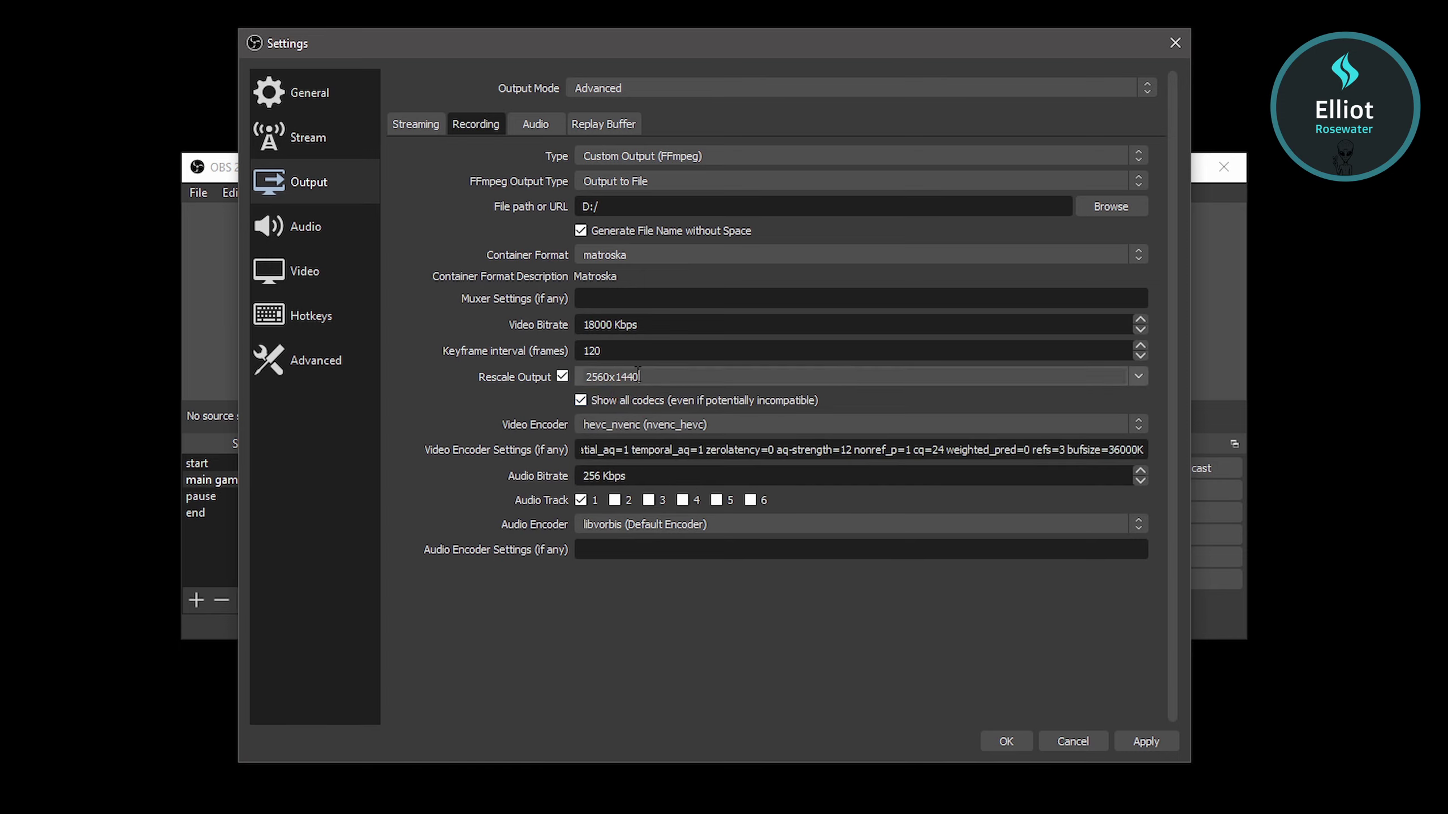
left_click(562, 376)
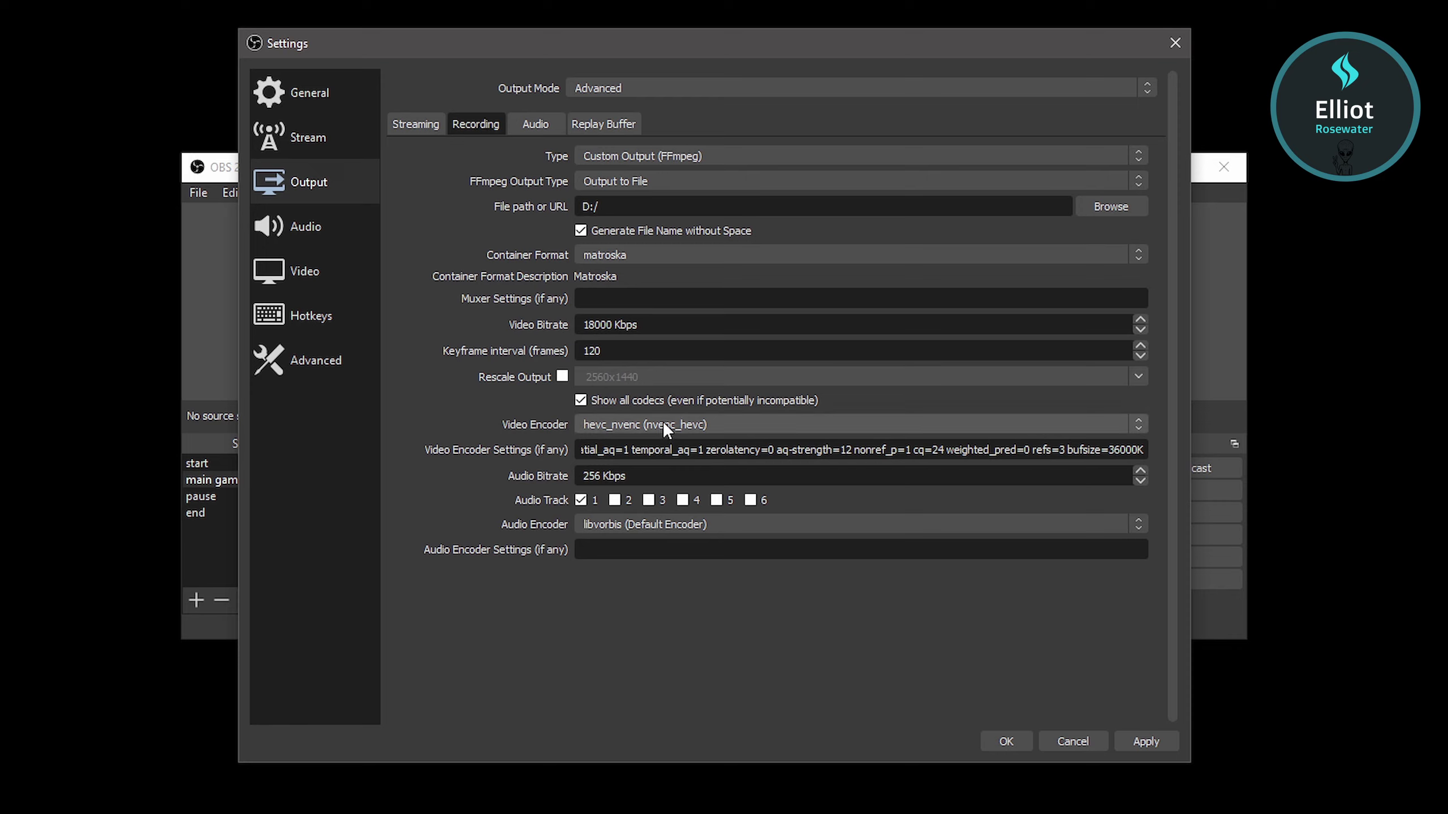
- Try h264_nvenc (libx264) as the video encoder, then choose hevc_nvenc (nvenc_hevc) again
left_click(619, 425)
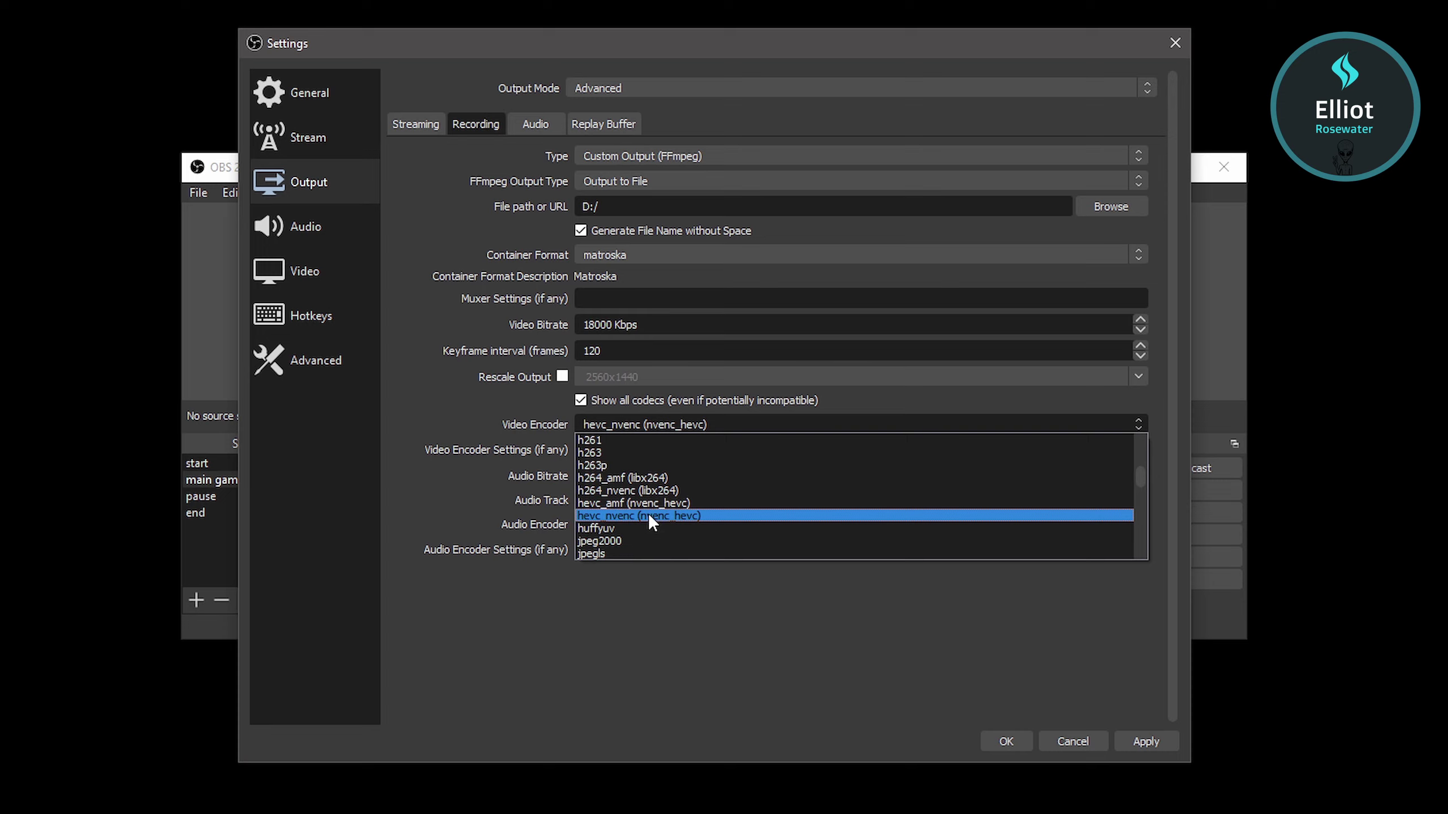
left_click(648, 515)
left_click(638, 423)
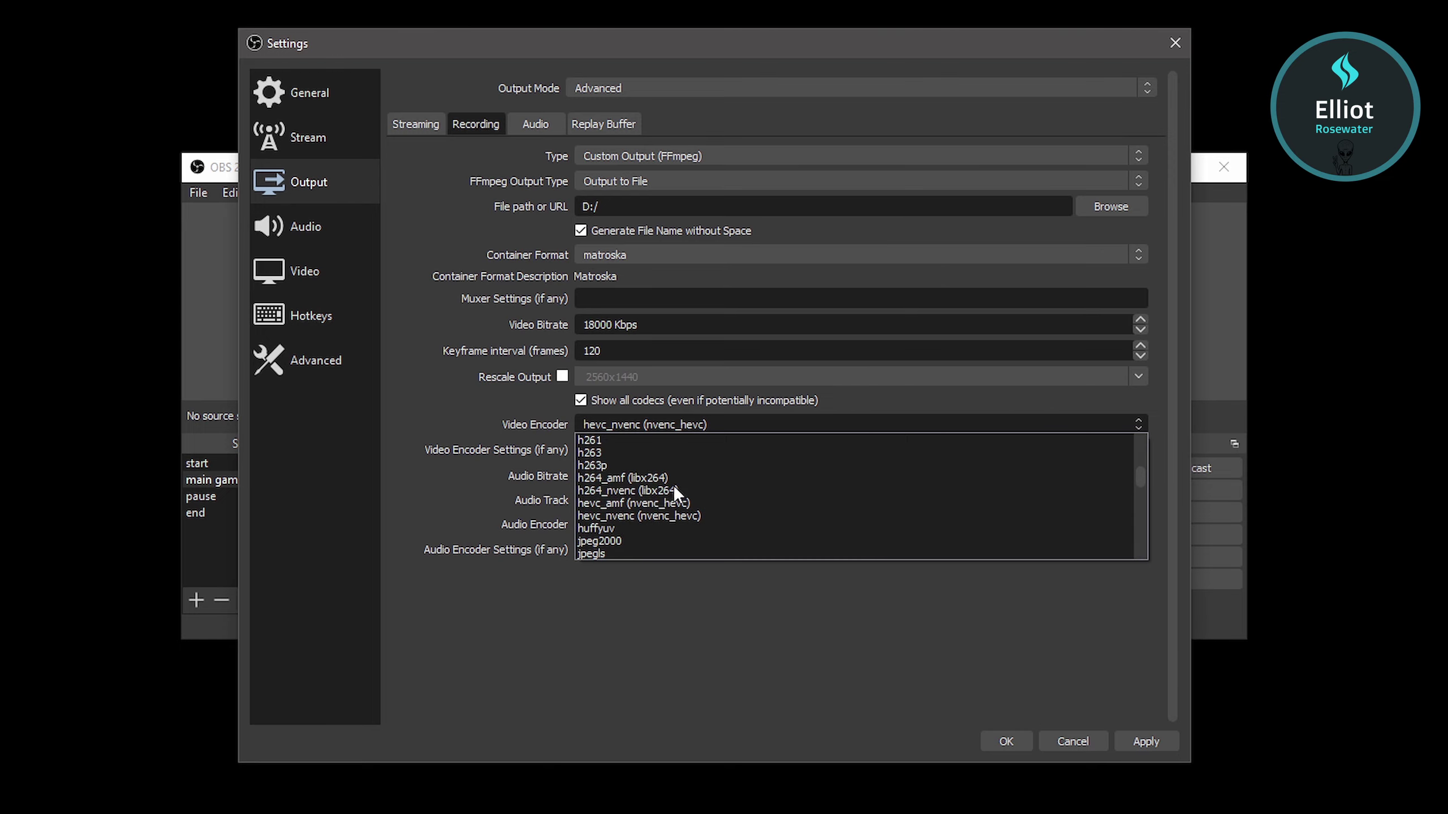
left_click(632, 490)
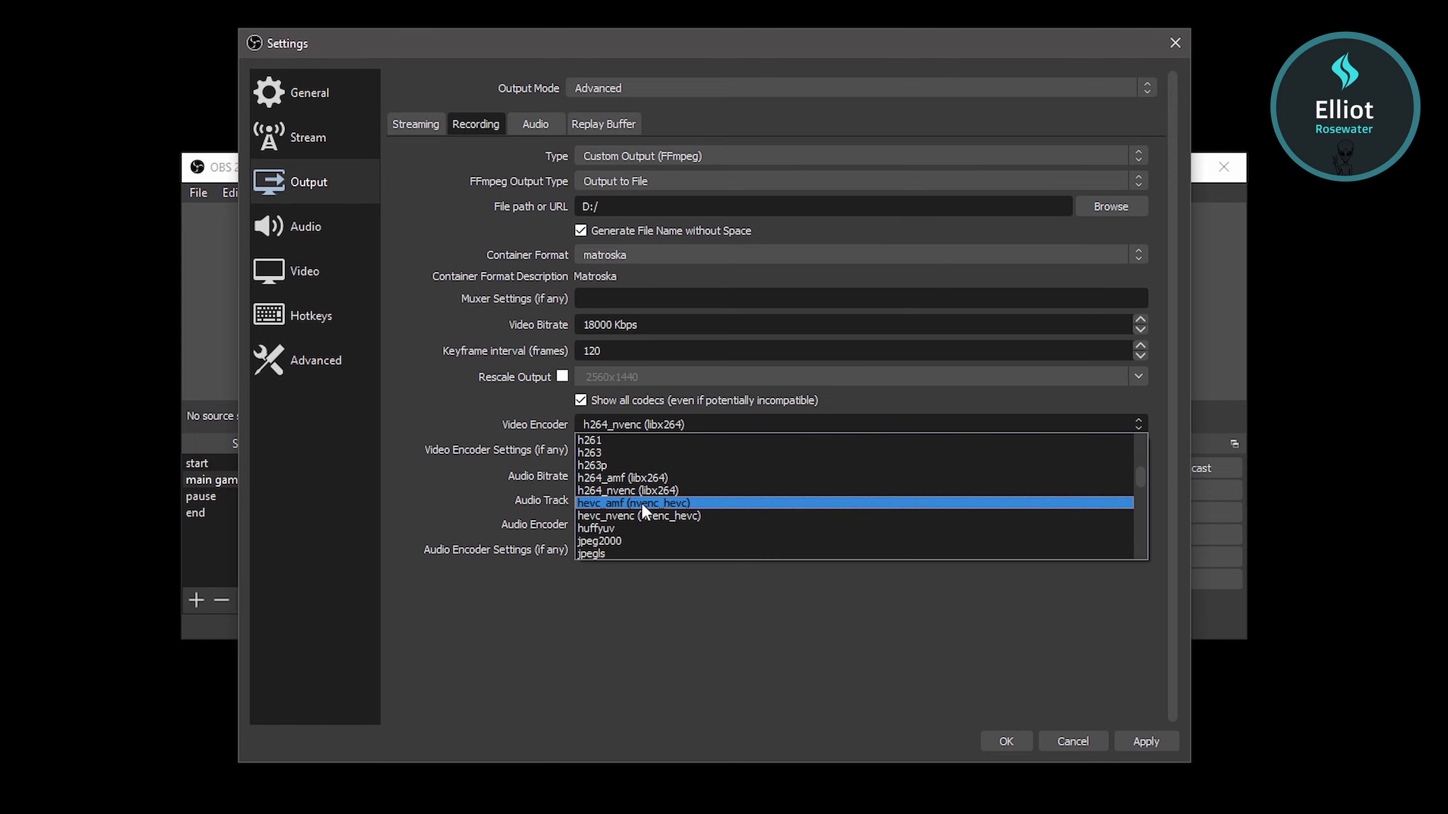
left_click(648, 515)
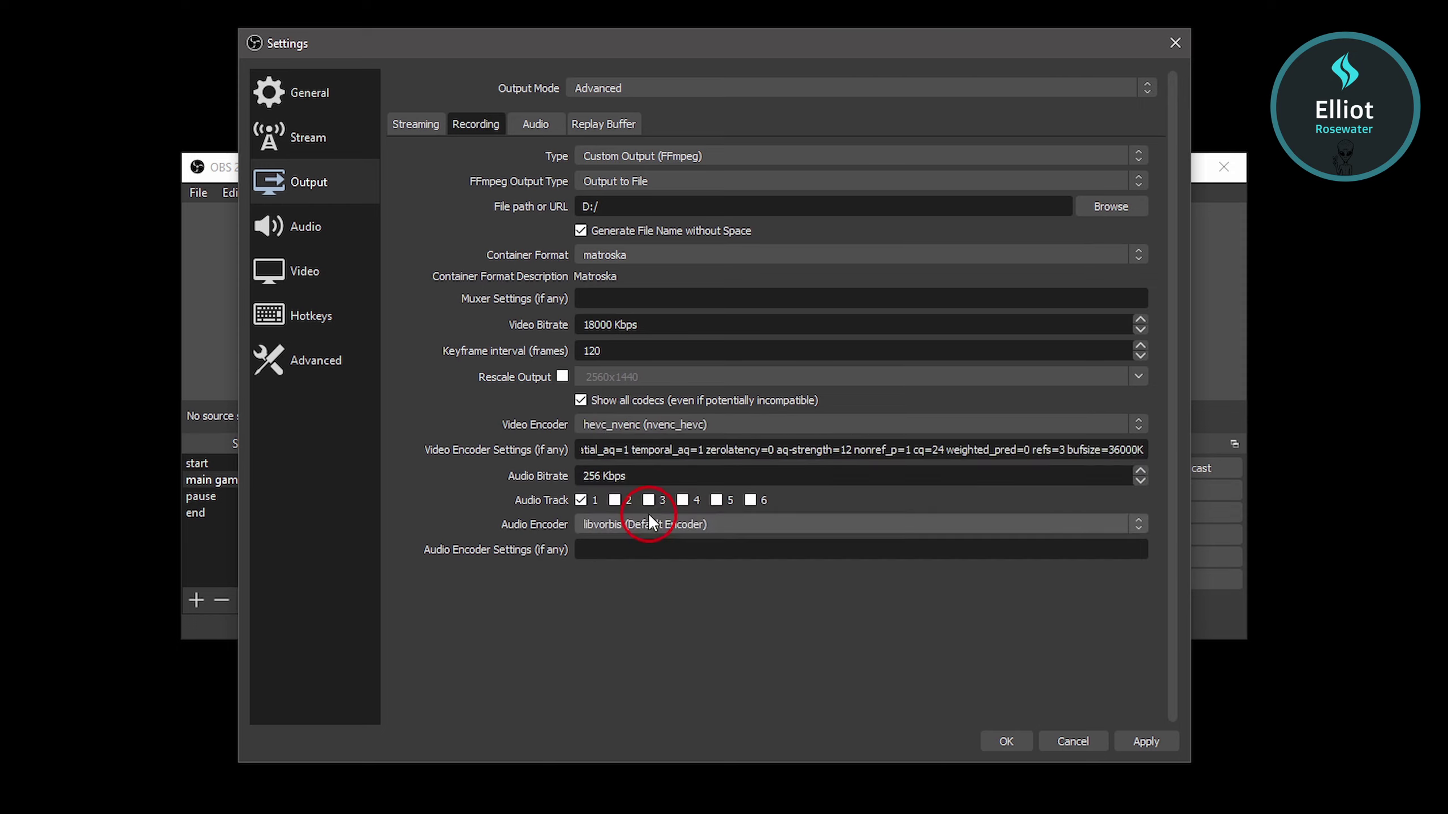
left_click(586, 430)
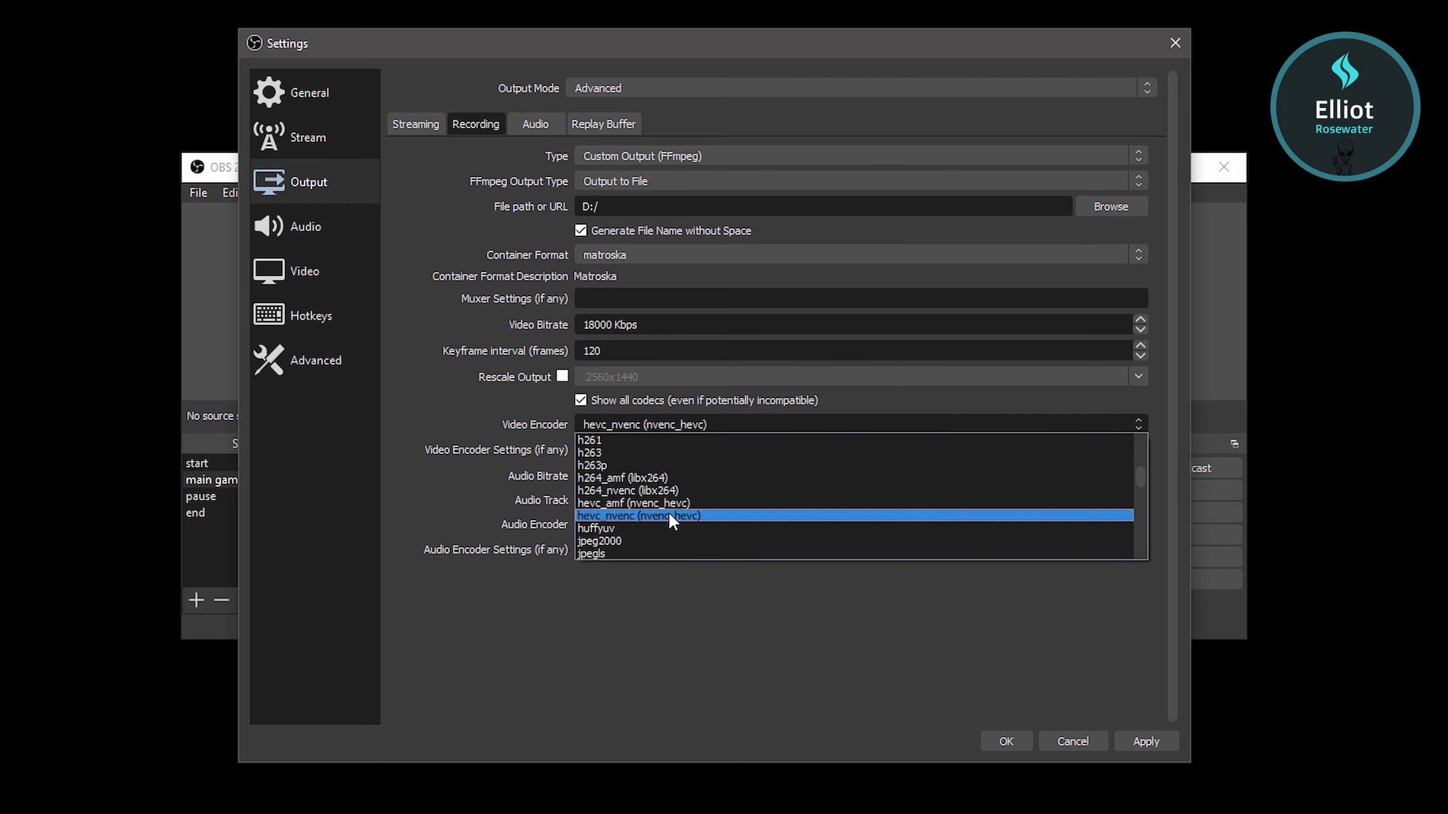
left_click(668, 512)
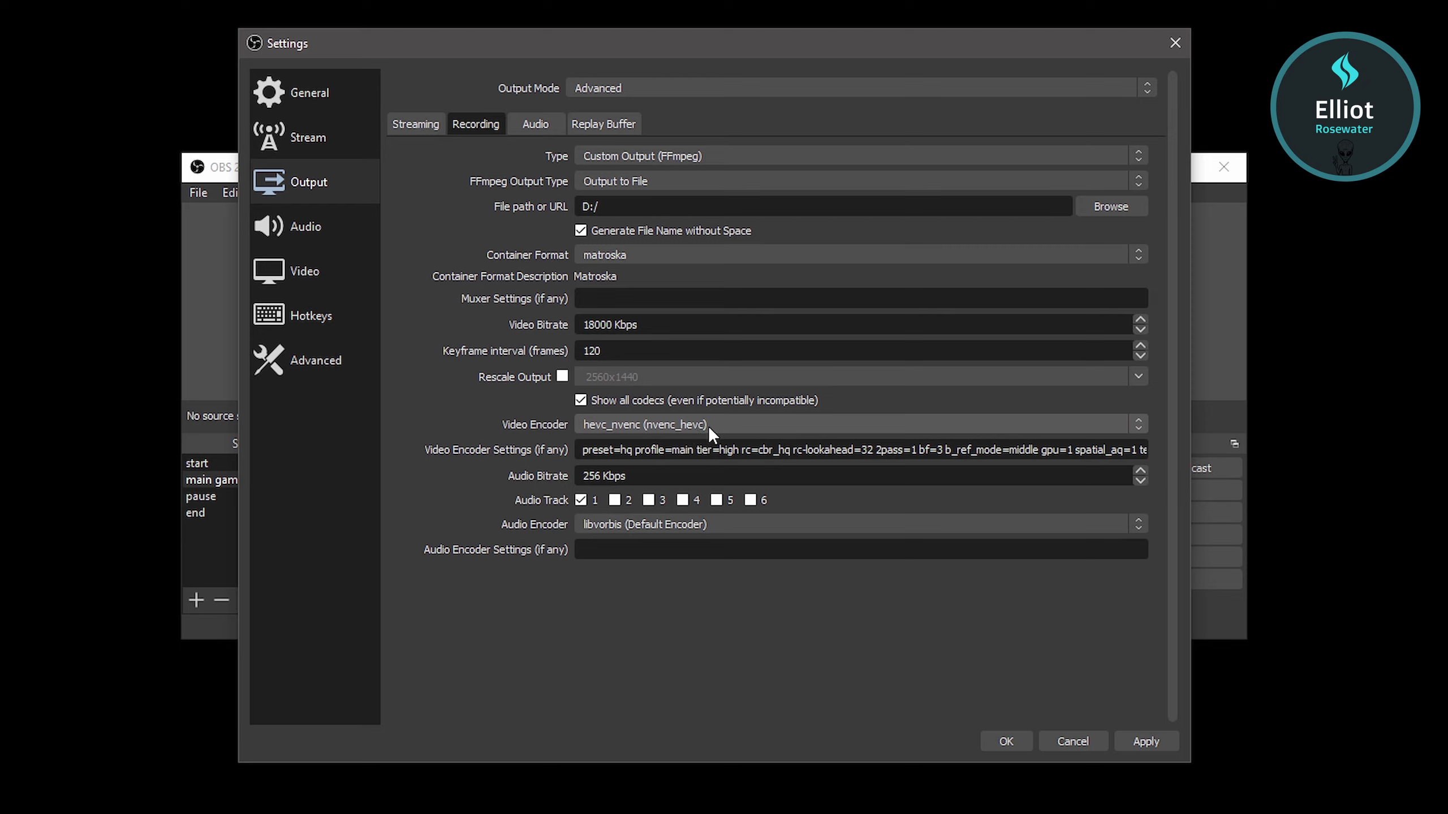
- Examine the beginning of the video encoder settings string and the audio bitrate value
left_click(661, 450)
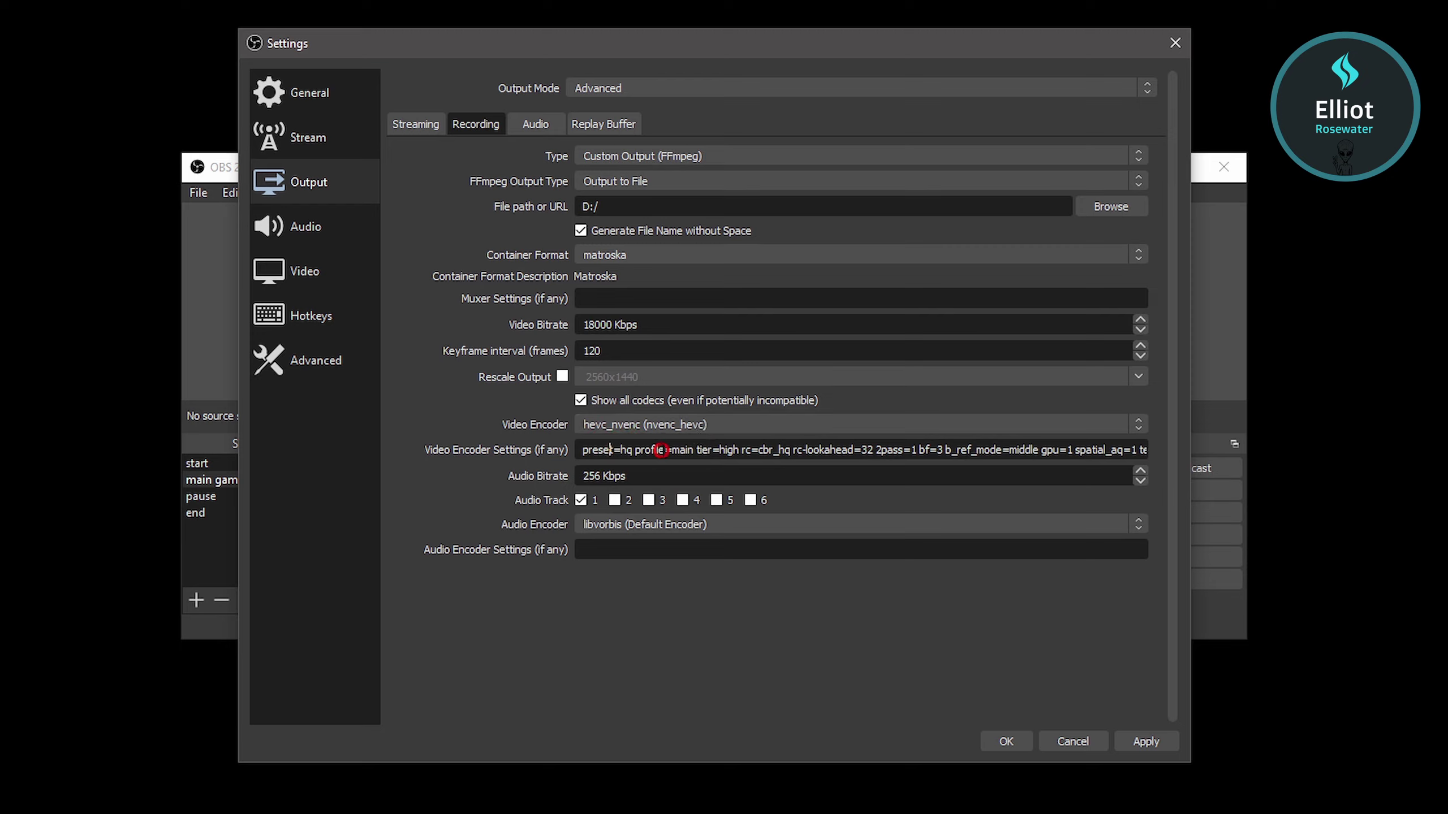
left_click_drag(661, 450, 570, 450)
left_click(660, 454)
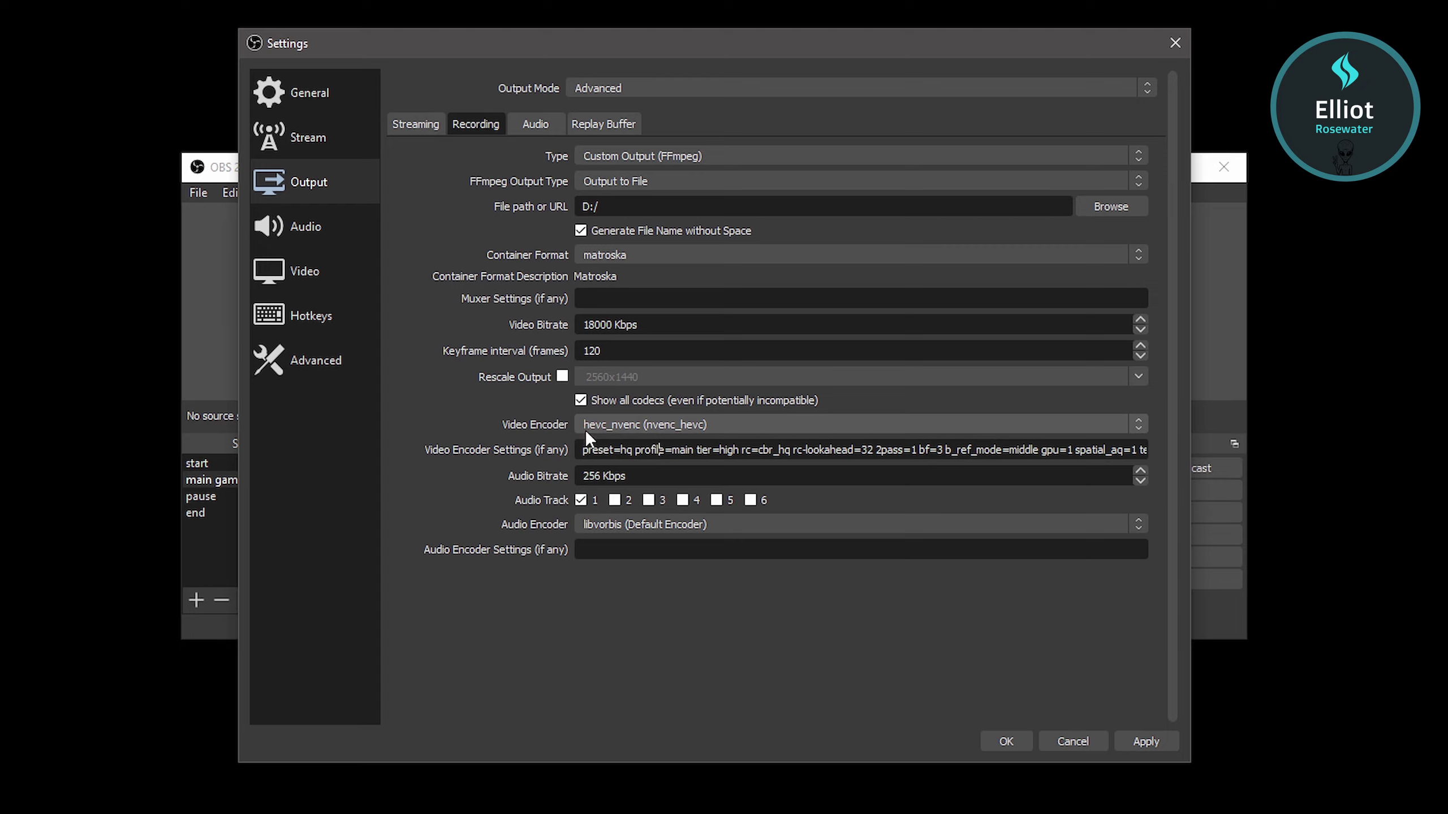
double_click(646, 471)
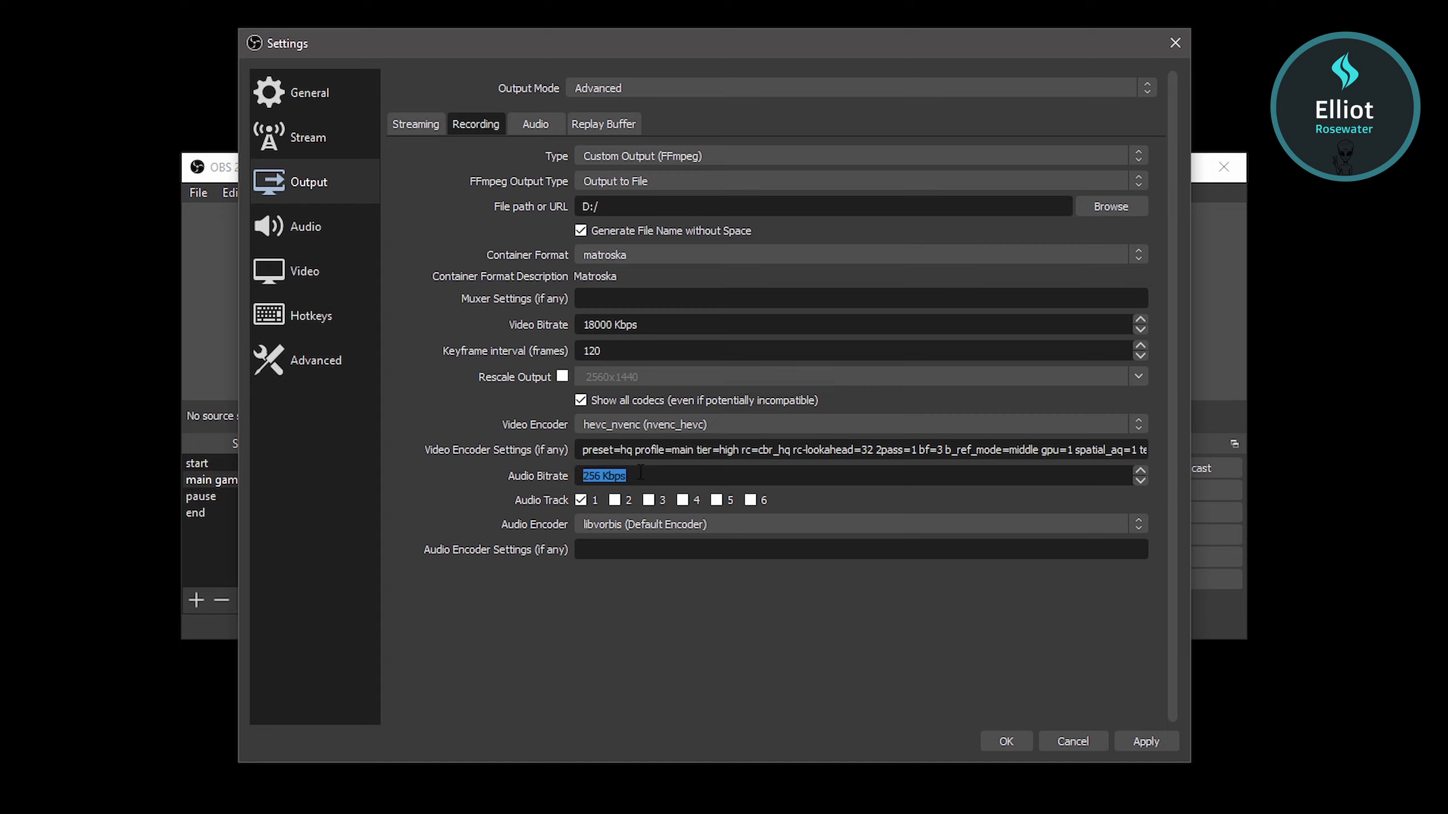
left_click(643, 470)
key("ctrl+shift+Left")
left_click_drag(645, 473, 566, 473)
left_click_drag(628, 474, 567, 470)
- Set the FFmpeg recording's audio encoder to aac
left_click(734, 527)
key("a")
key("Return")
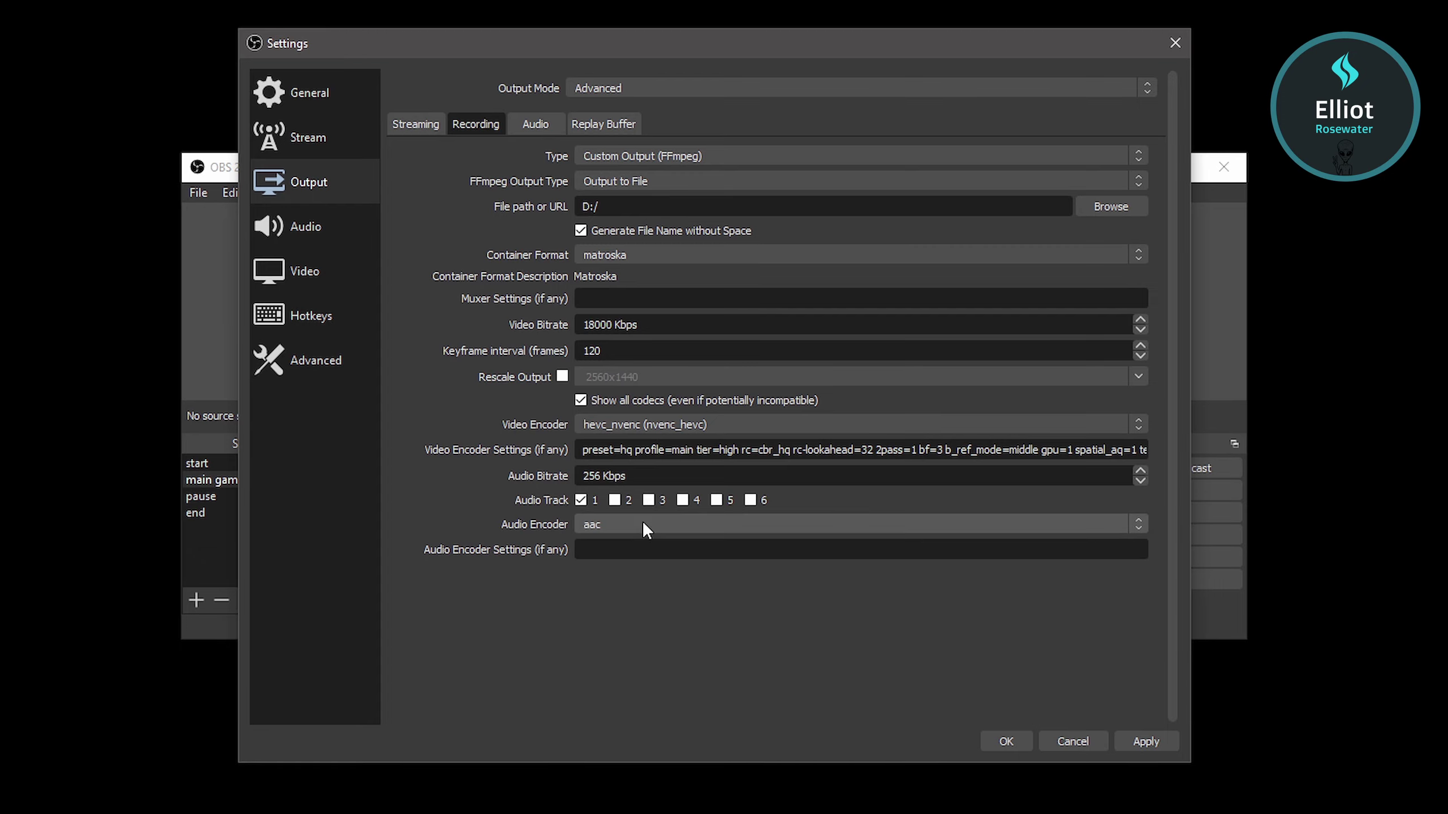
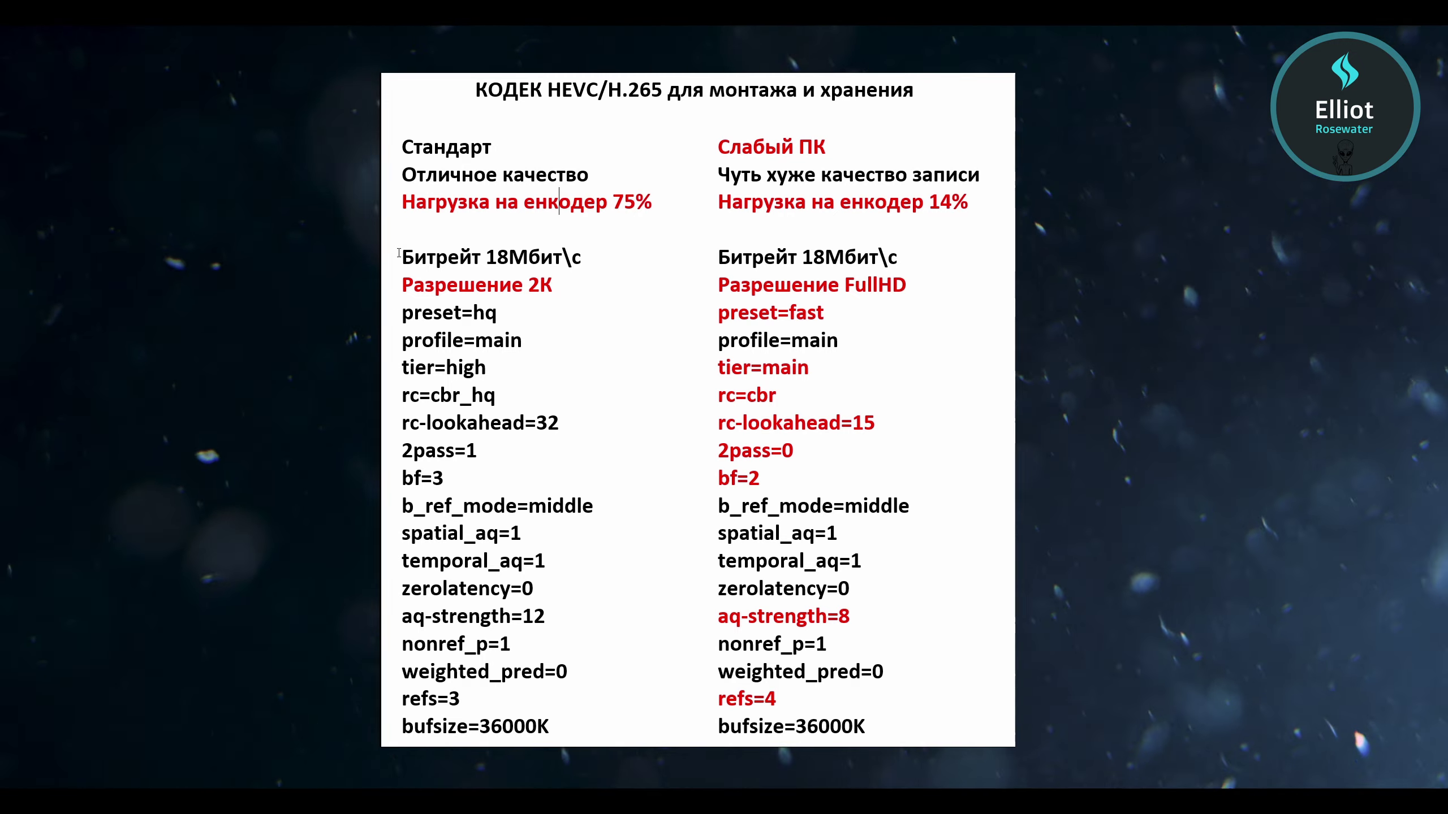
- Compare the bitrate and resolution lines of the two HEVC/H.265 presets in the document and highlight the weak-PC 2pass setting
left_click_drag(401, 257, 592, 258)
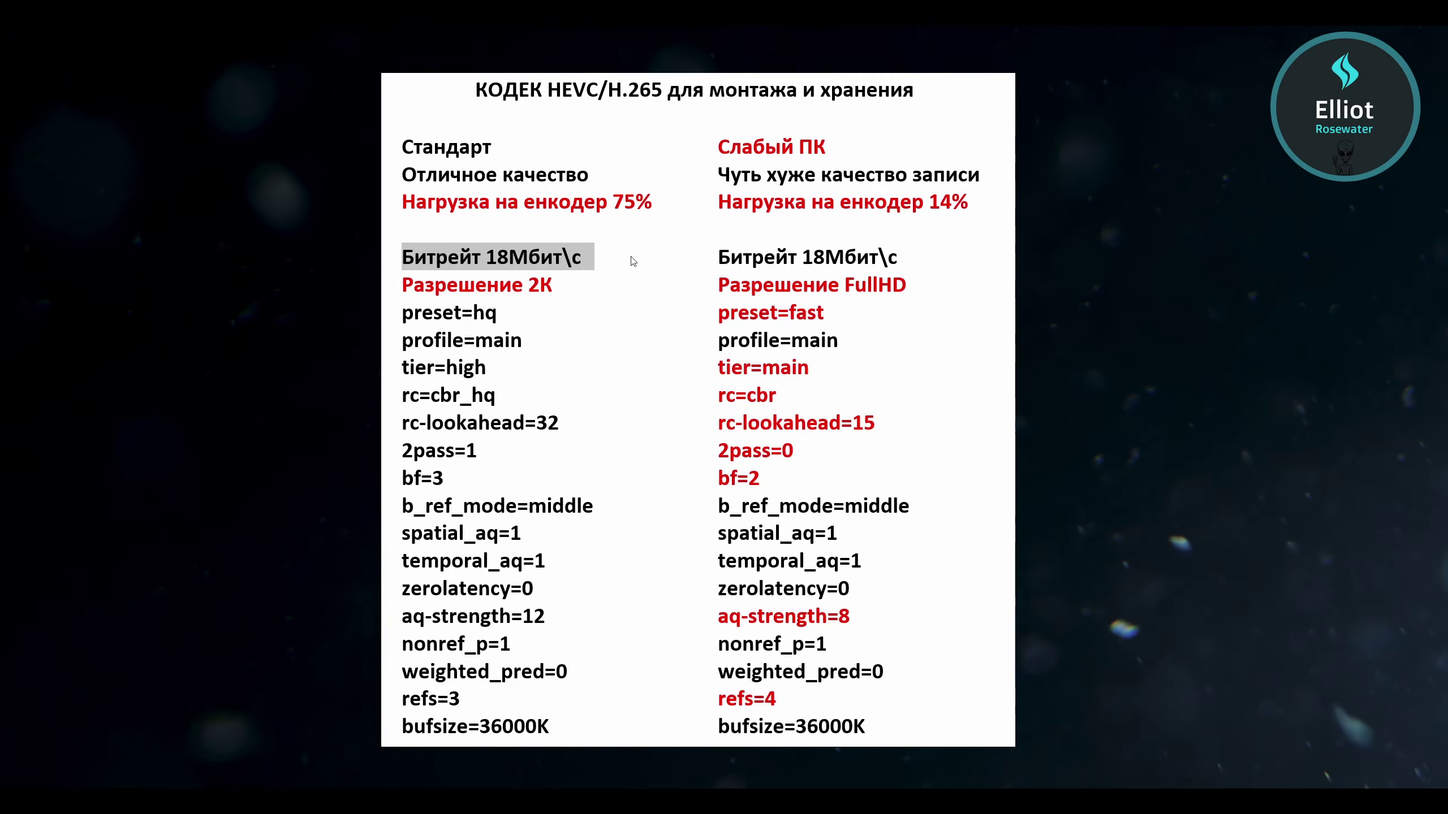
left_click_drag(707, 254, 911, 258)
left_click(425, 284)
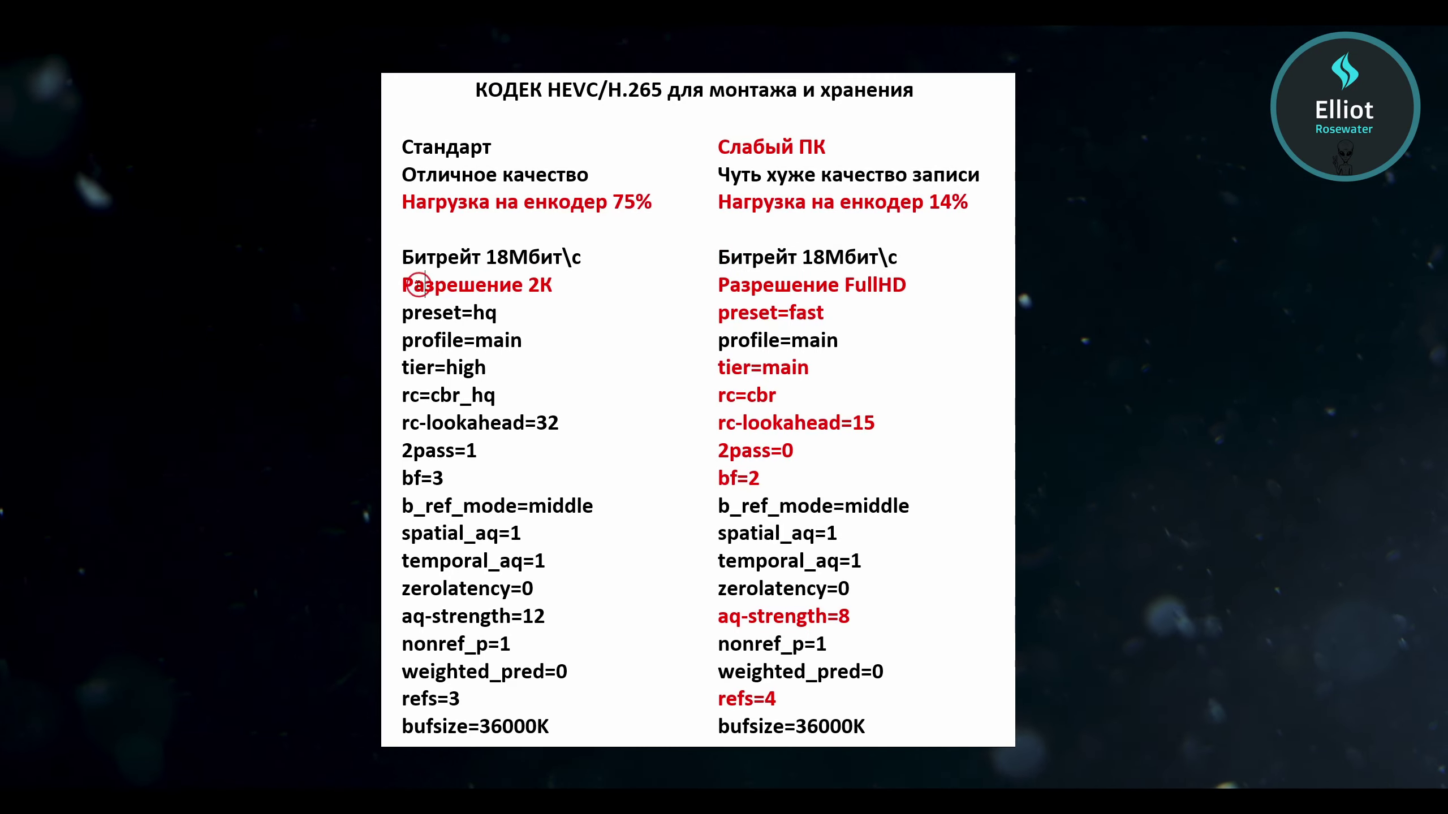
left_click(728, 284)
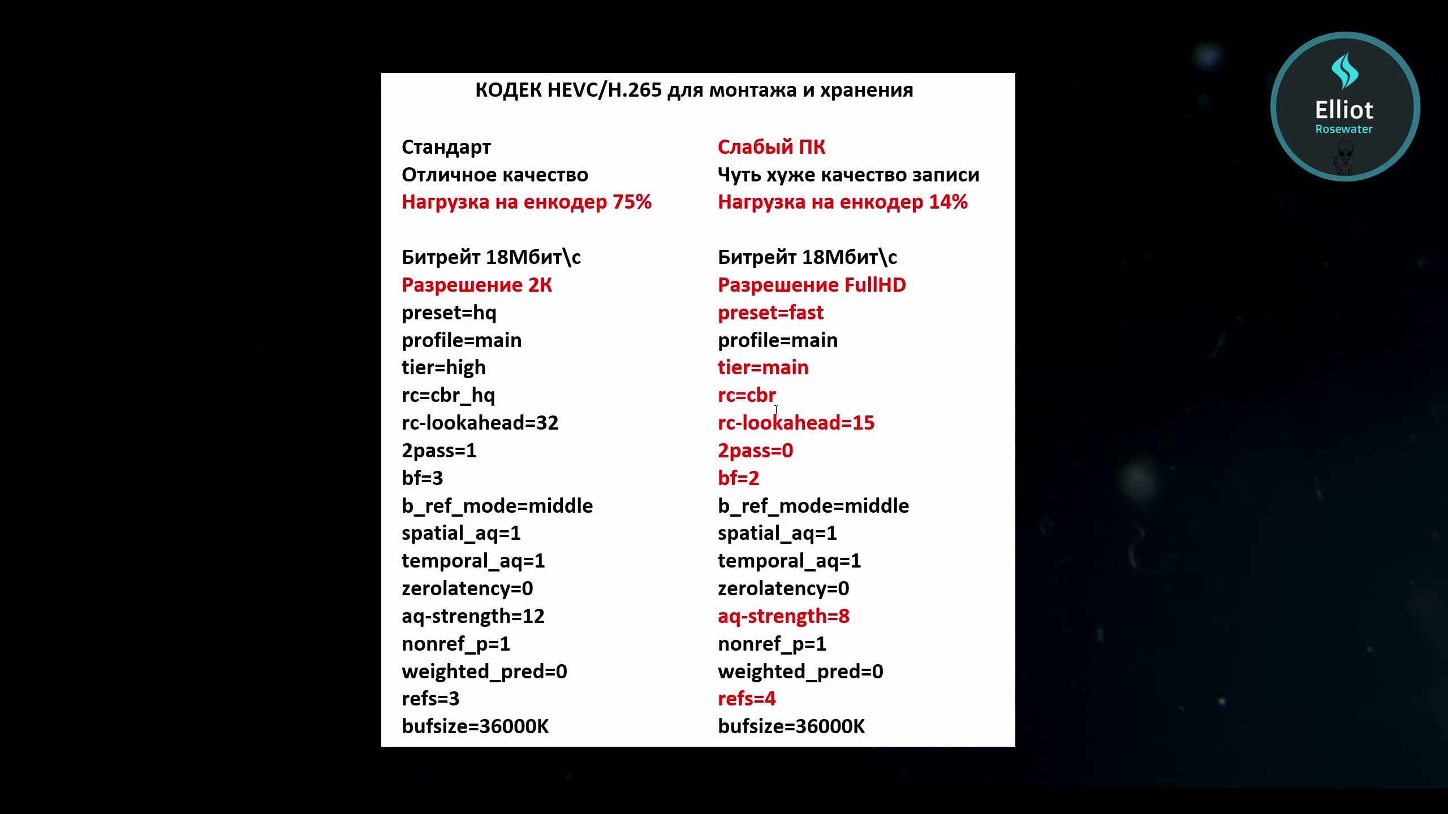
left_click_drag(804, 450, 719, 451)
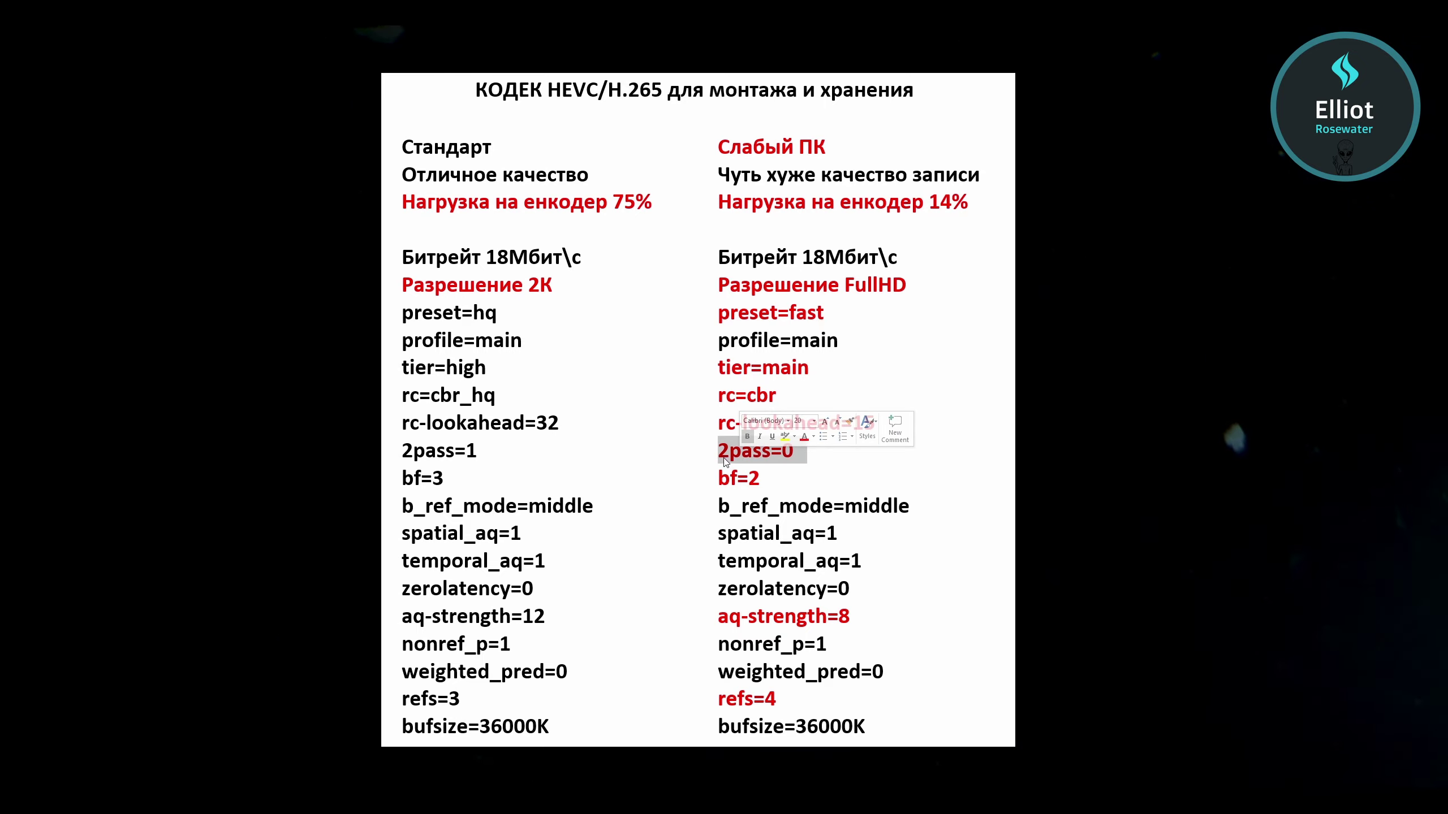
- Highlight the bufsize line and the bitrate line of the weak-PC HEVC/H.265 preset in the document
left_click(726, 453)
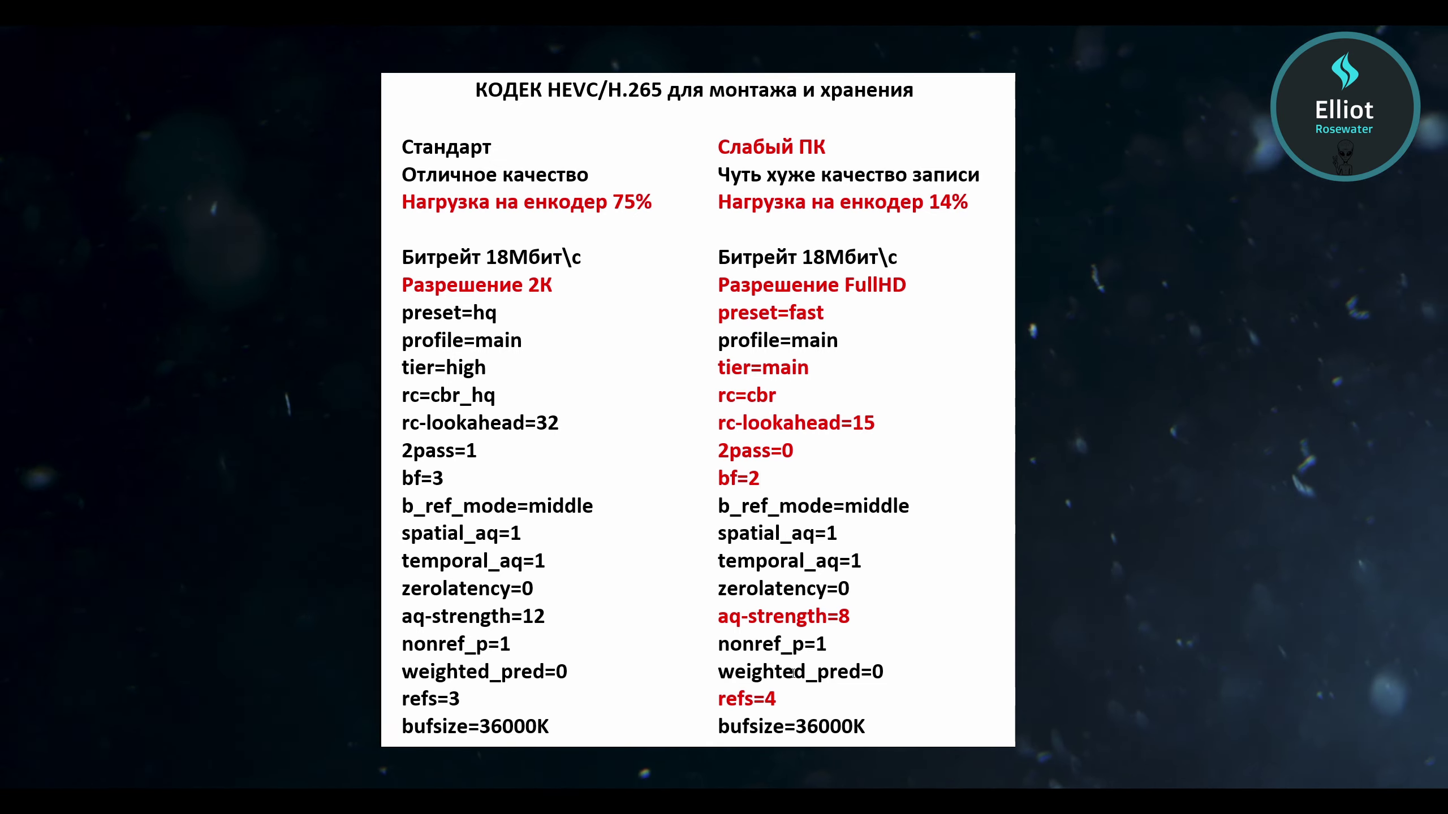
left_click(784, 692)
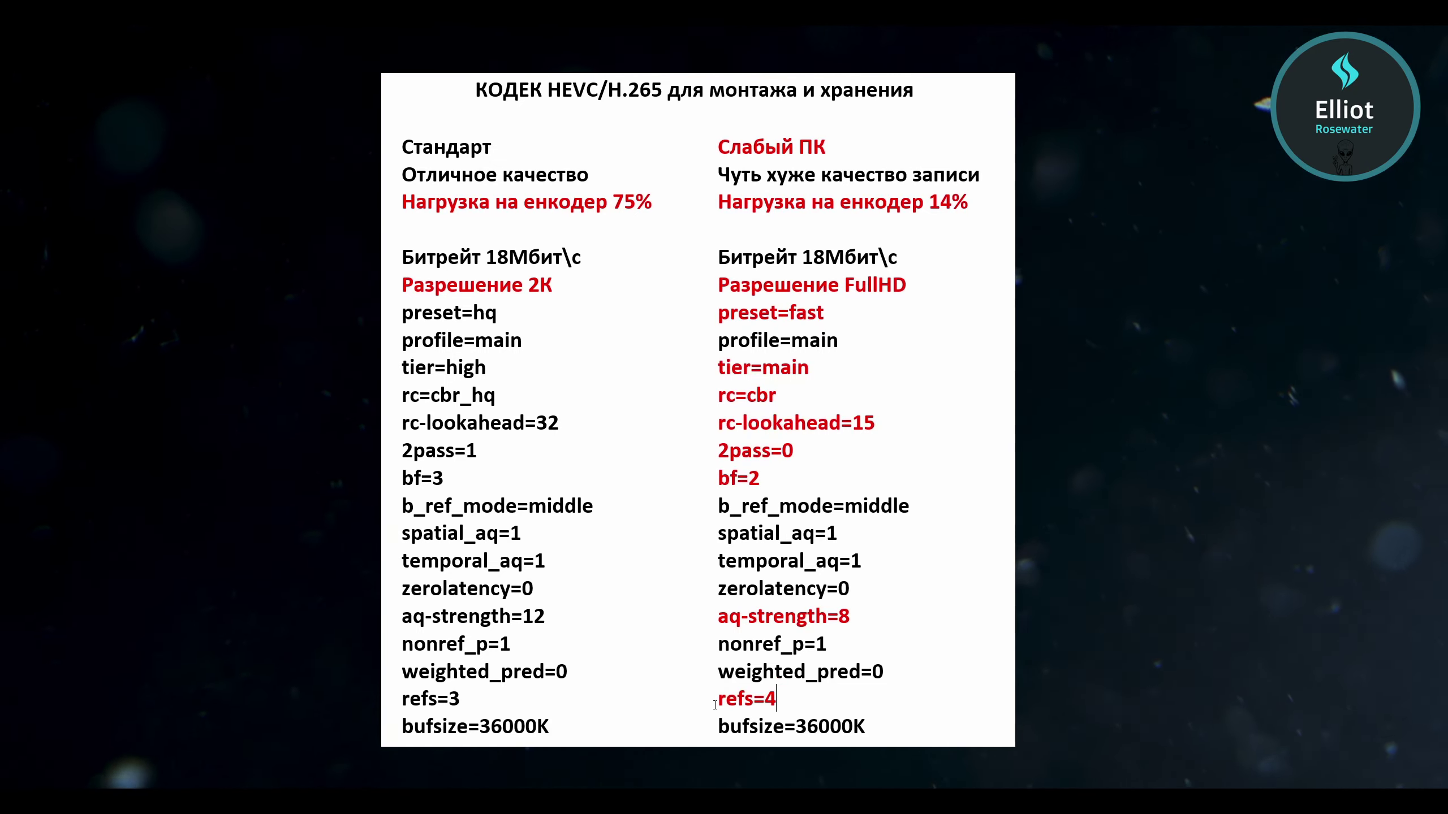
left_click_drag(718, 726, 876, 727)
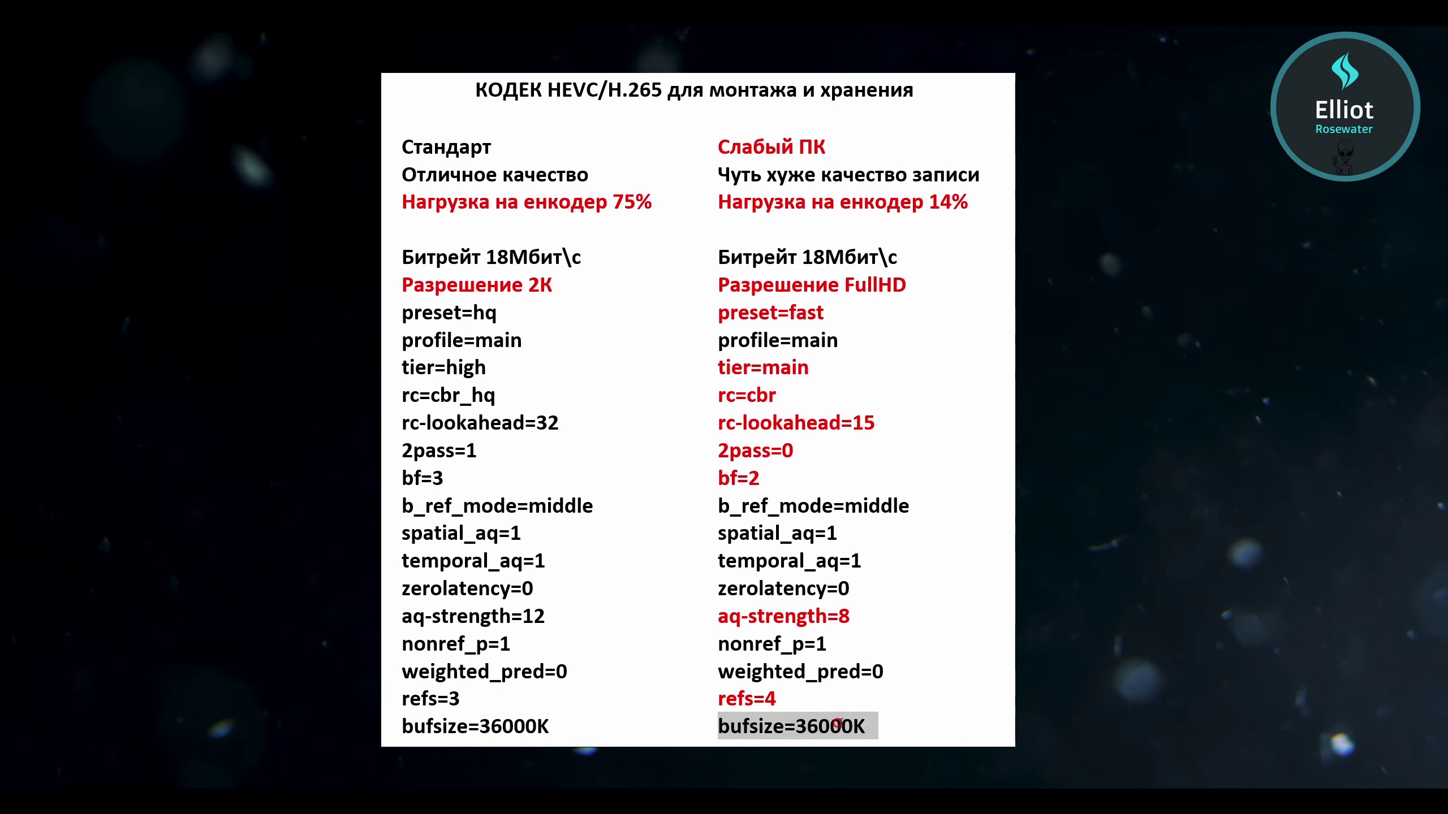
left_click_drag(718, 258, 910, 260)
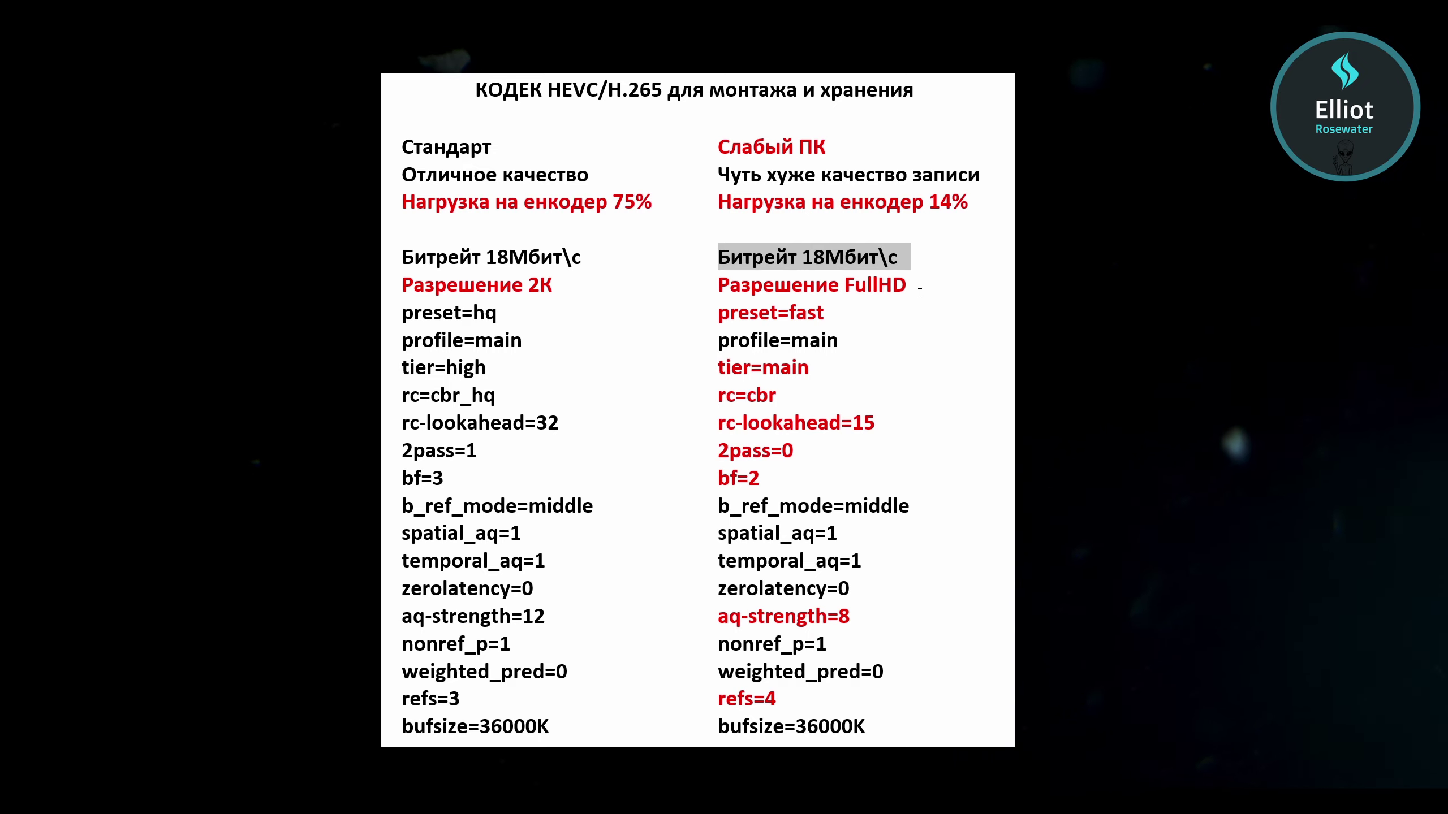
left_click(919, 285)
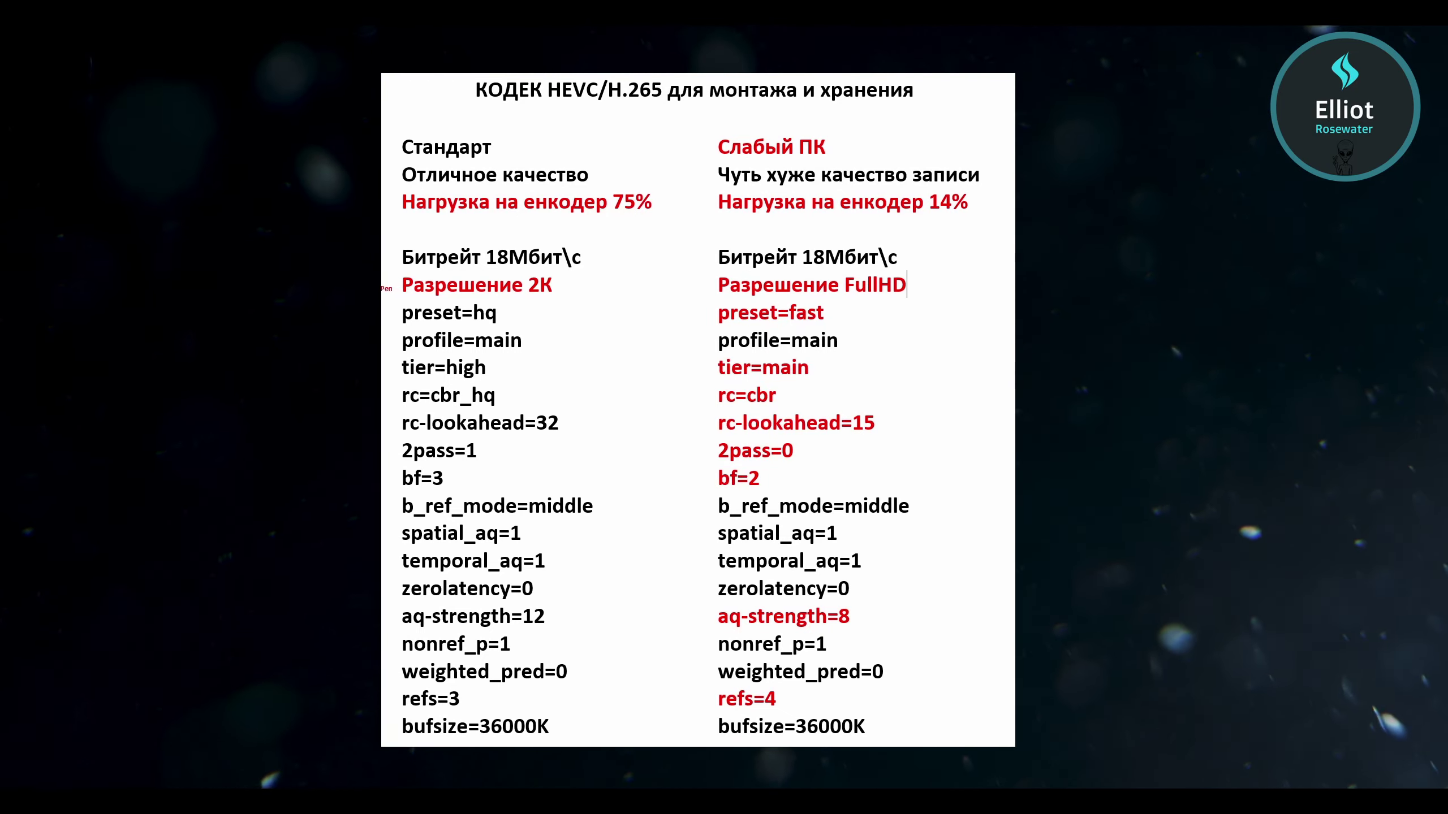
- Draw check marks beside the resolution lines of both presets and underline the values 2K and FullHD
left_click_drag(382, 284, 392, 278)
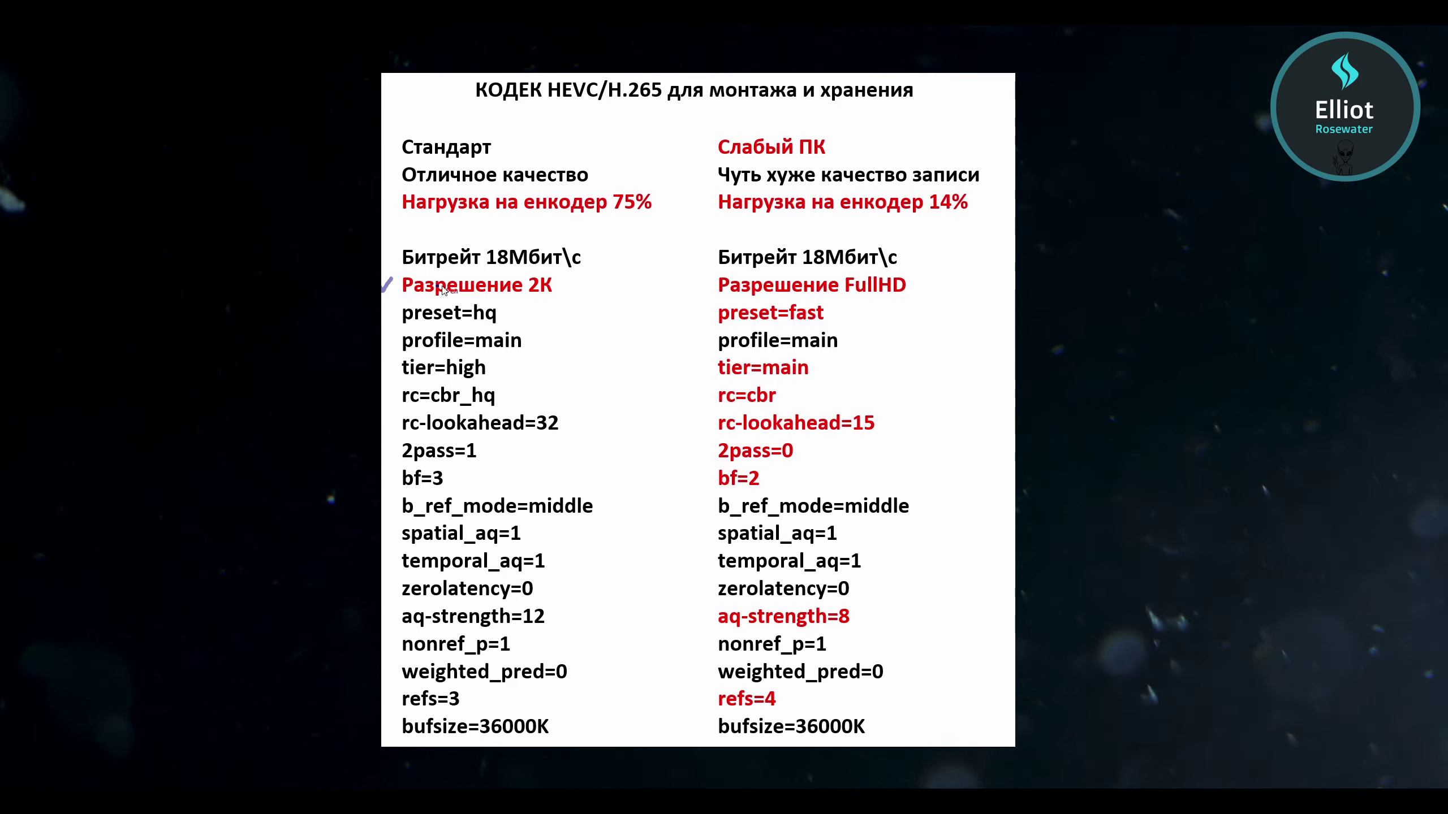
left_click_drag(699, 279, 716, 276)
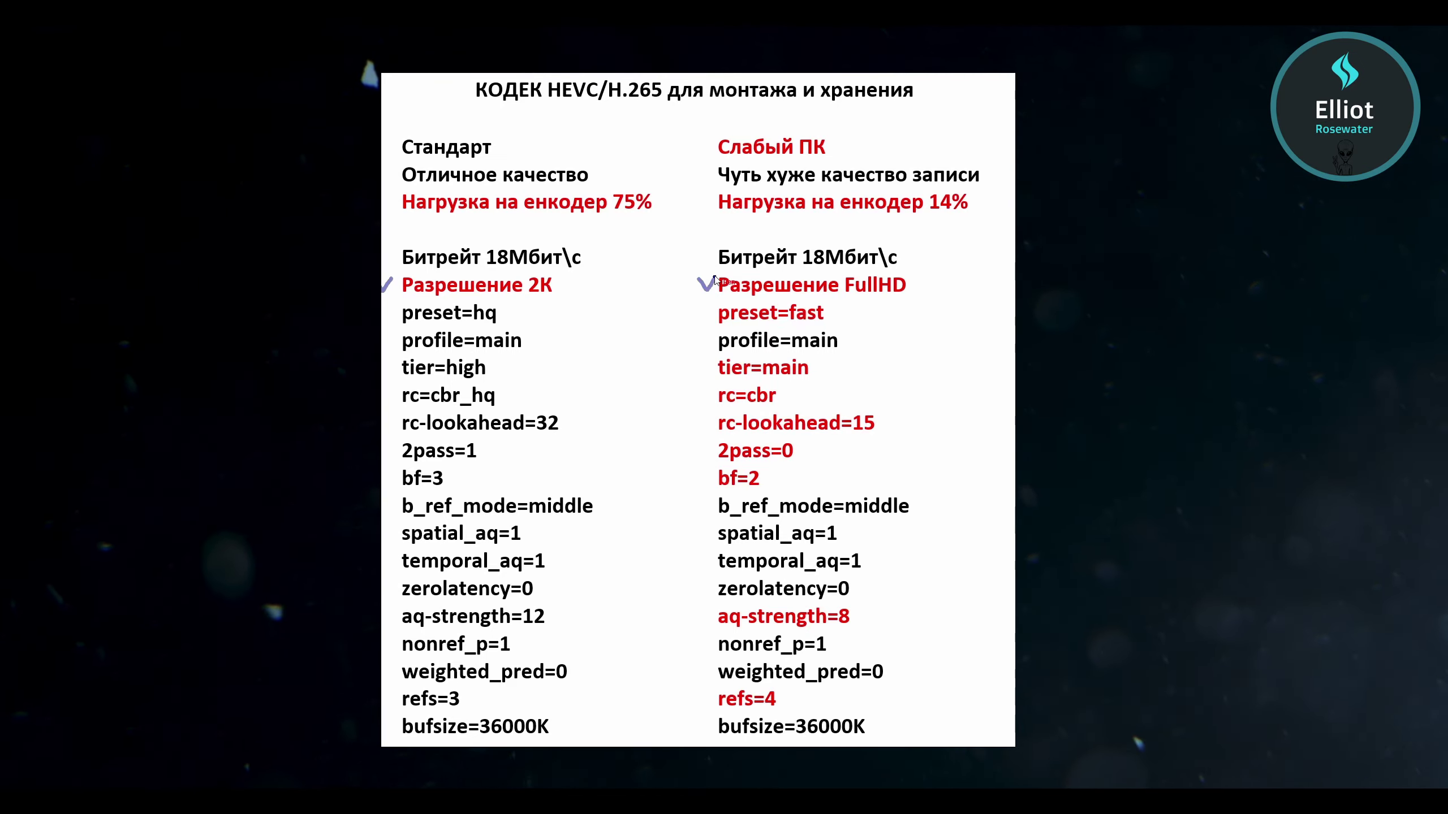
left_click_drag(529, 297, 565, 299)
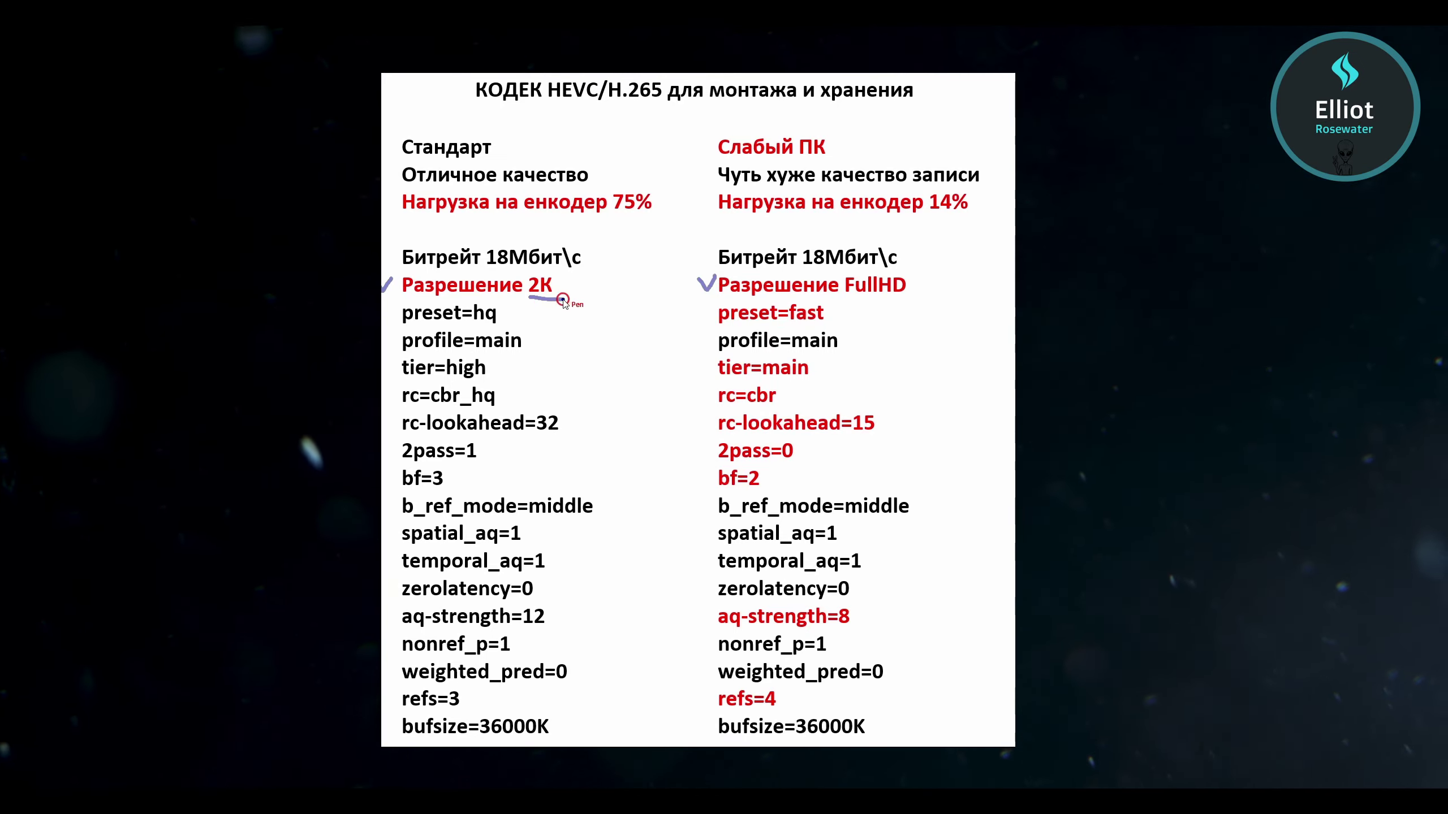
left_click_drag(846, 295, 910, 301)
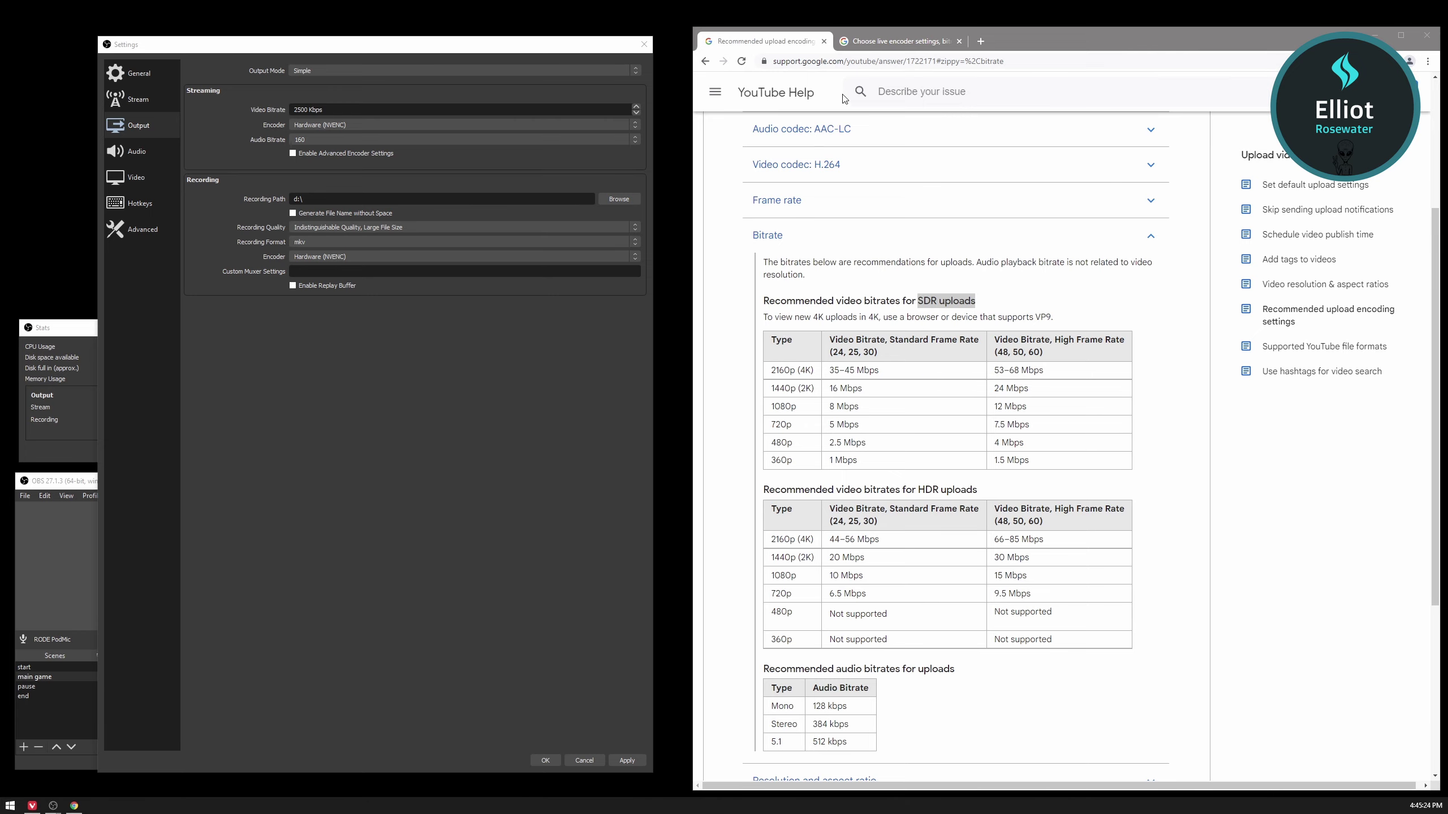
- Compare YouTube Help's live-encoder bitrates with its upload bitrates, highlighting the HDR uploads heading and the 2160p (4K) high-frame-rate value
left_click(866, 44)
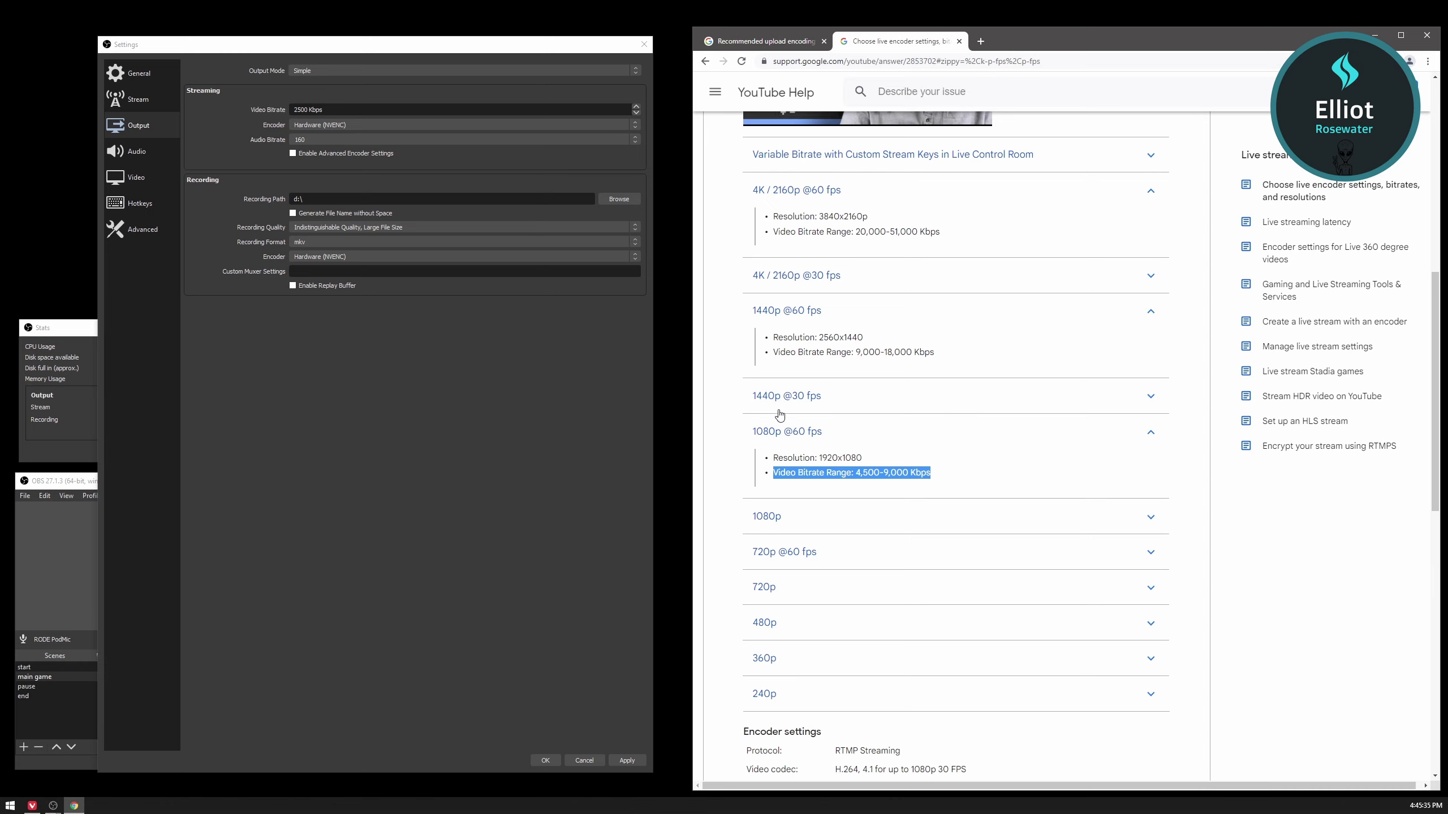
left_click(773, 44)
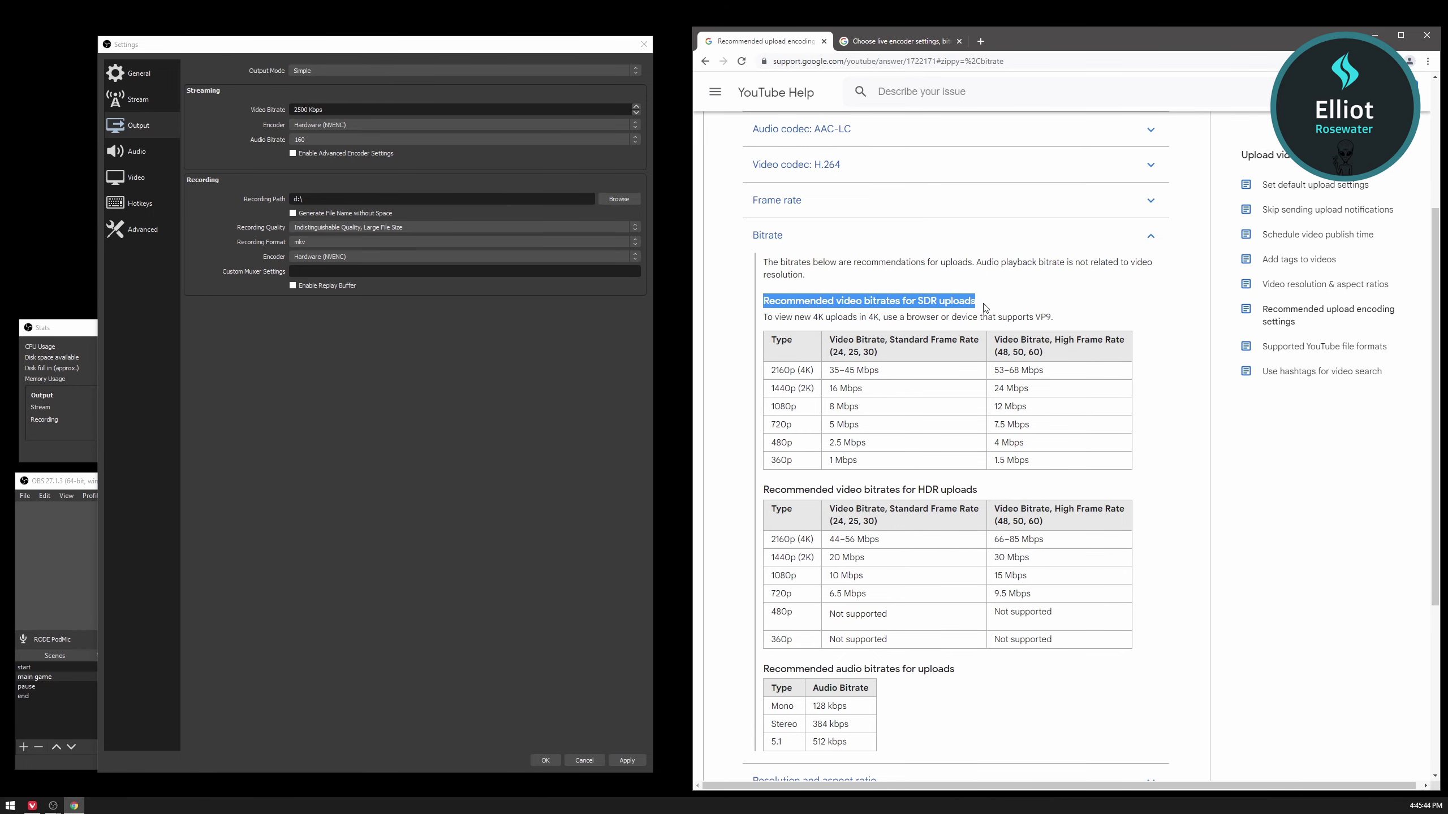
left_click_drag(986, 495, 919, 489)
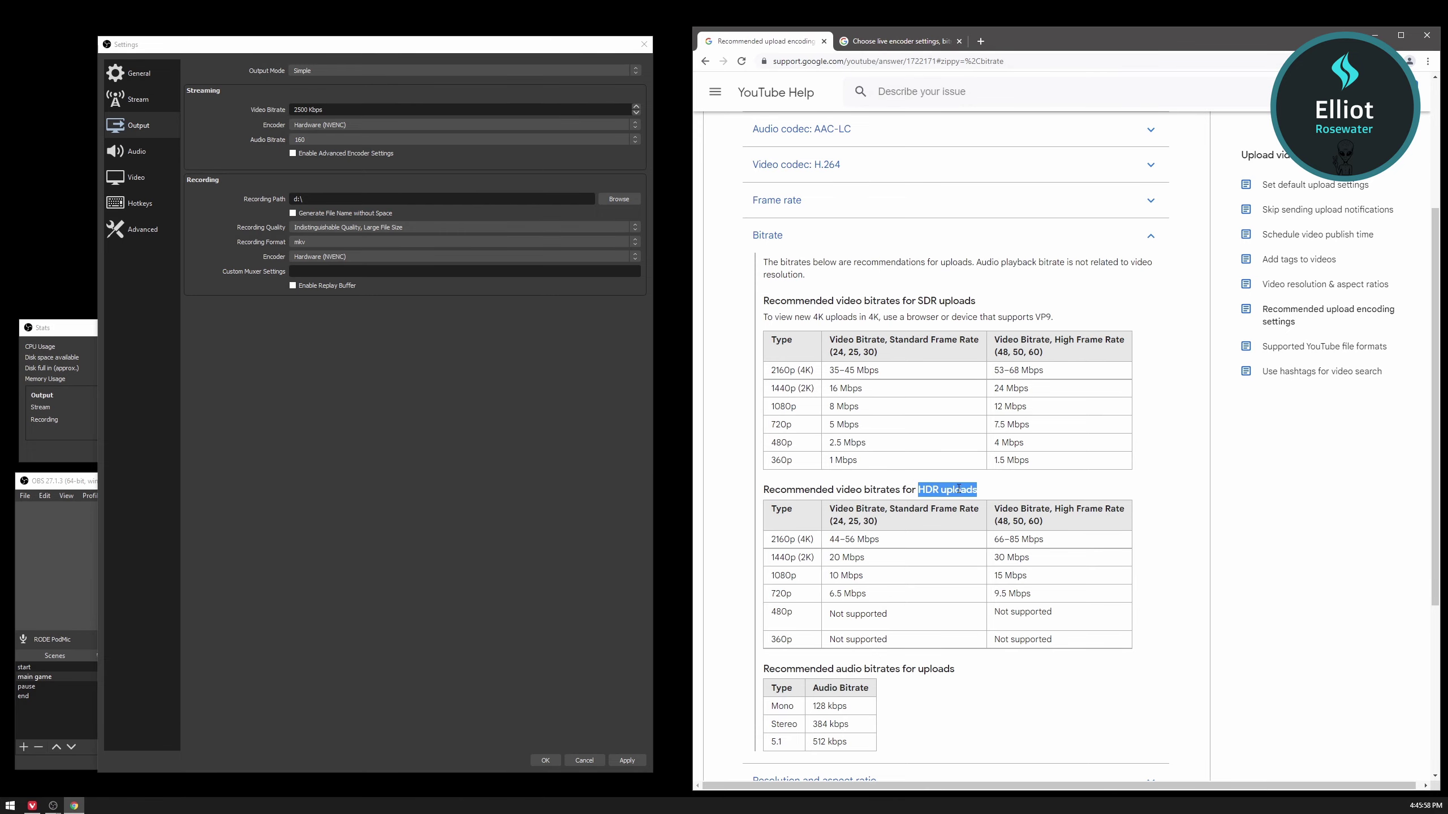
left_click_drag(1055, 542, 993, 542)
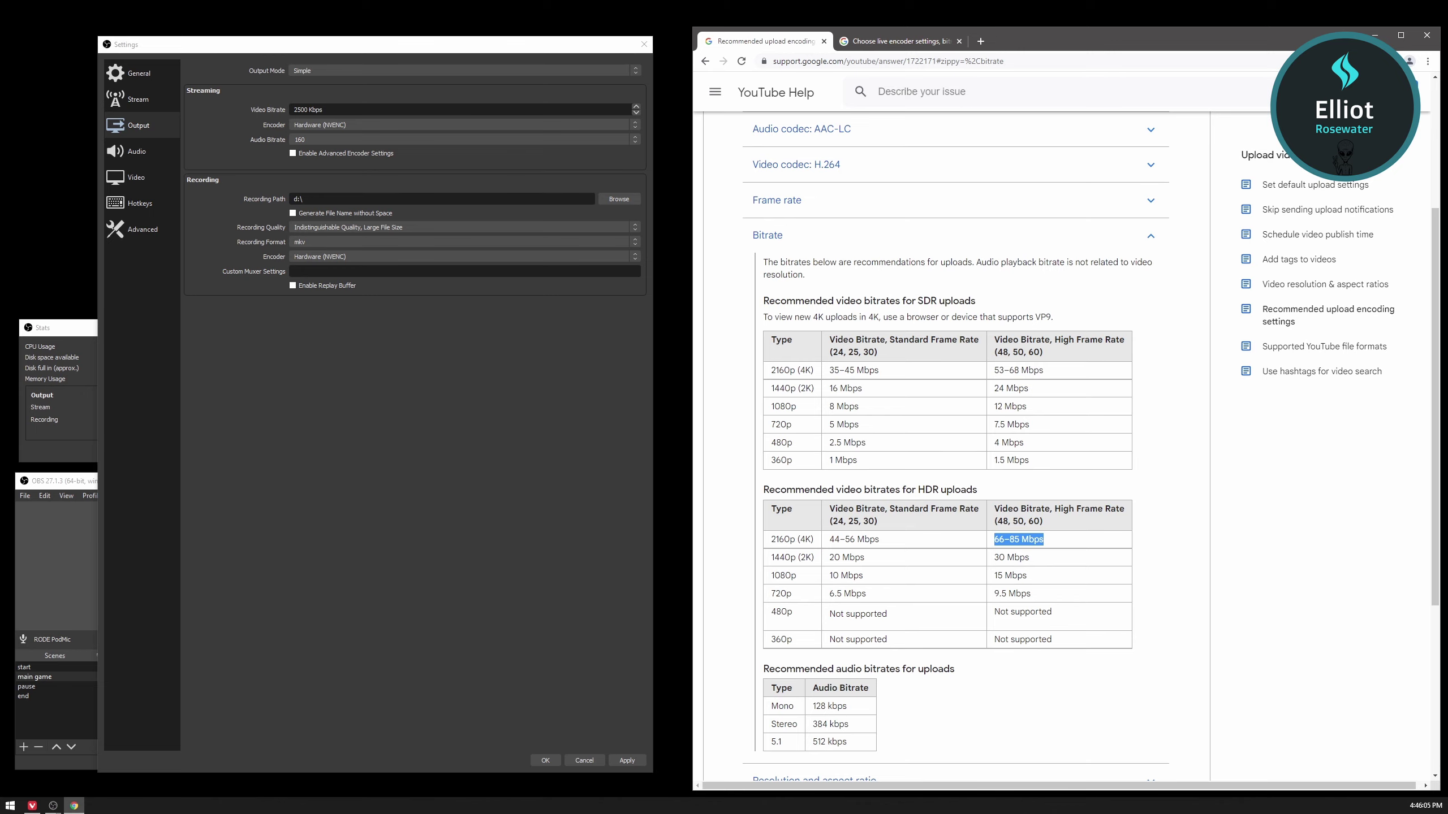
- Compare the live-stream bitrate ranges for 1440p and 4K at 60 fps with YouTube's recommended upload bitrates
left_click(844, 36)
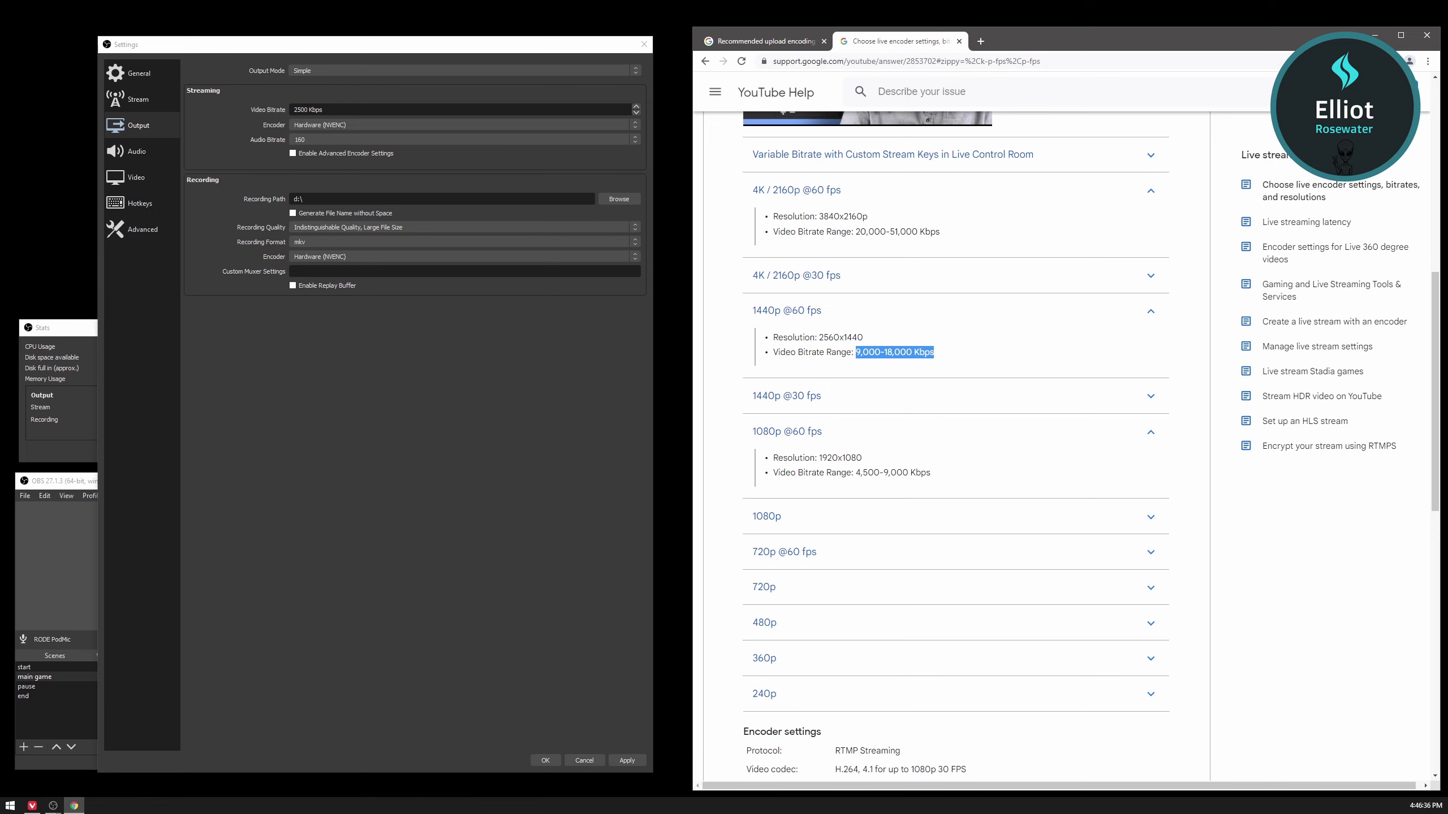
left_click(752, 43)
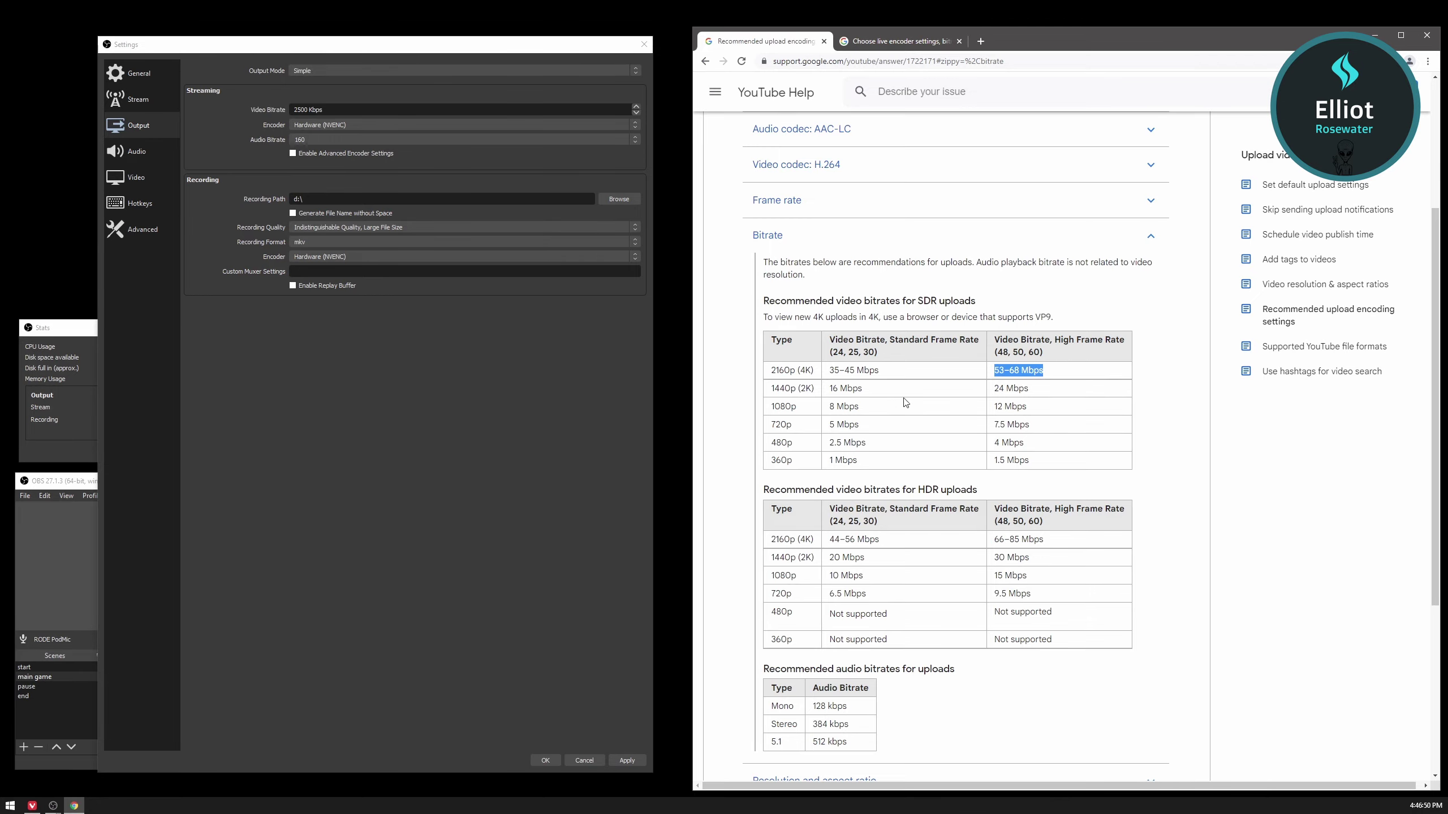
left_click(860, 45)
scroll(985, 329, "up", 2)
left_click_drag(939, 345, 857, 343)
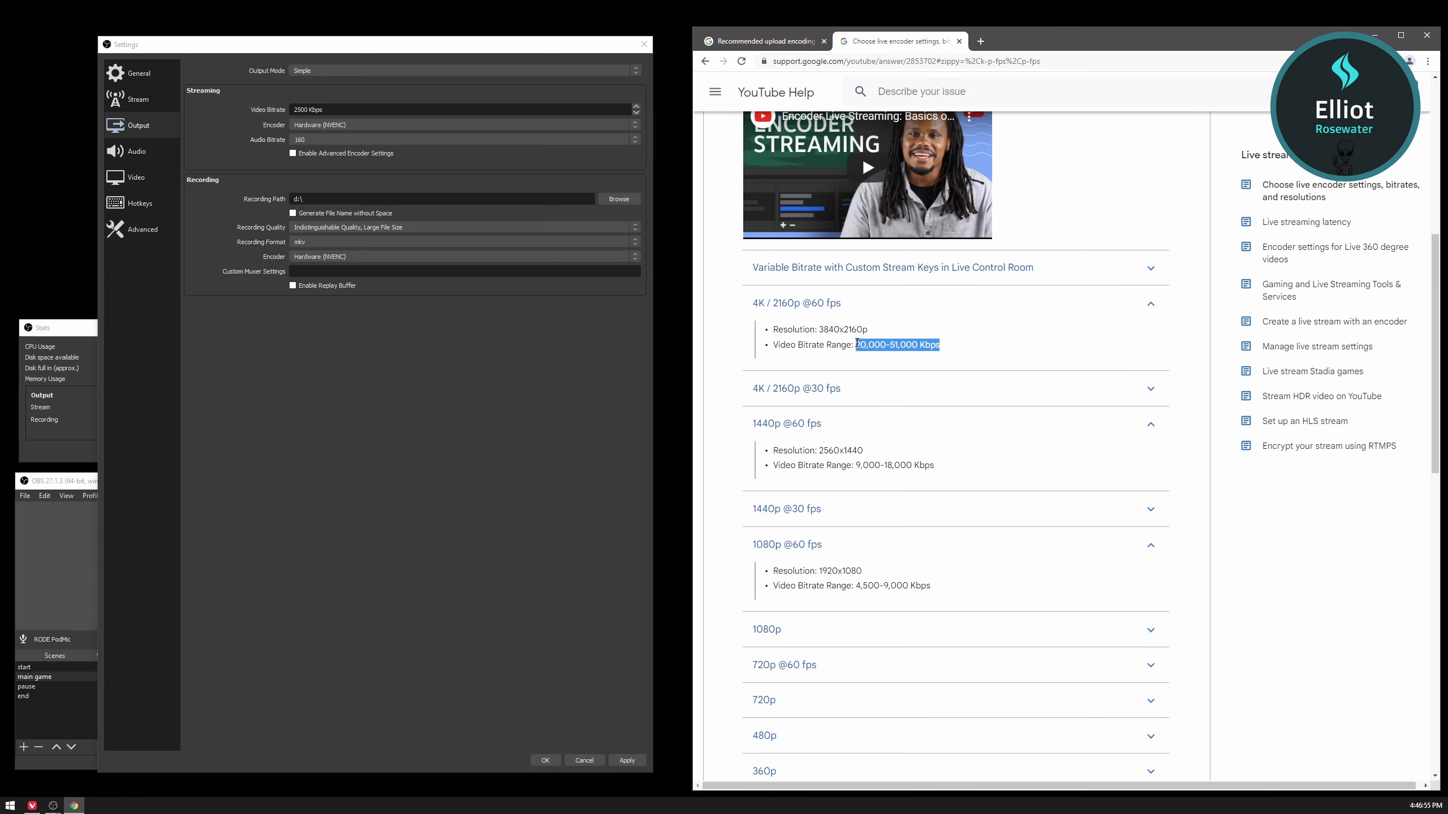
scroll(972, 345, "up", 1)
left_click(884, 402)
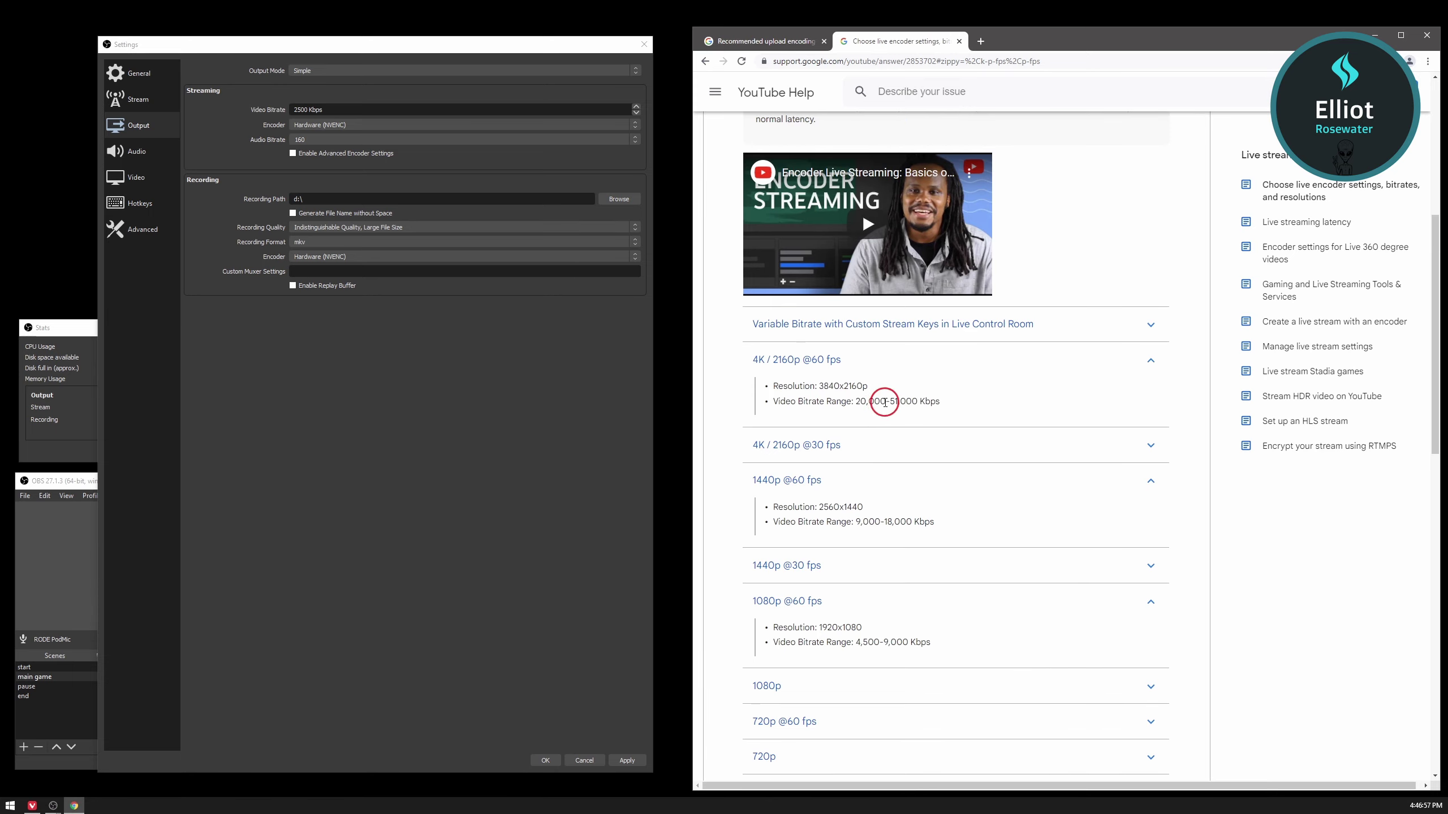
left_click_drag(854, 402, 887, 402)
left_click_drag(932, 642, 742, 606)
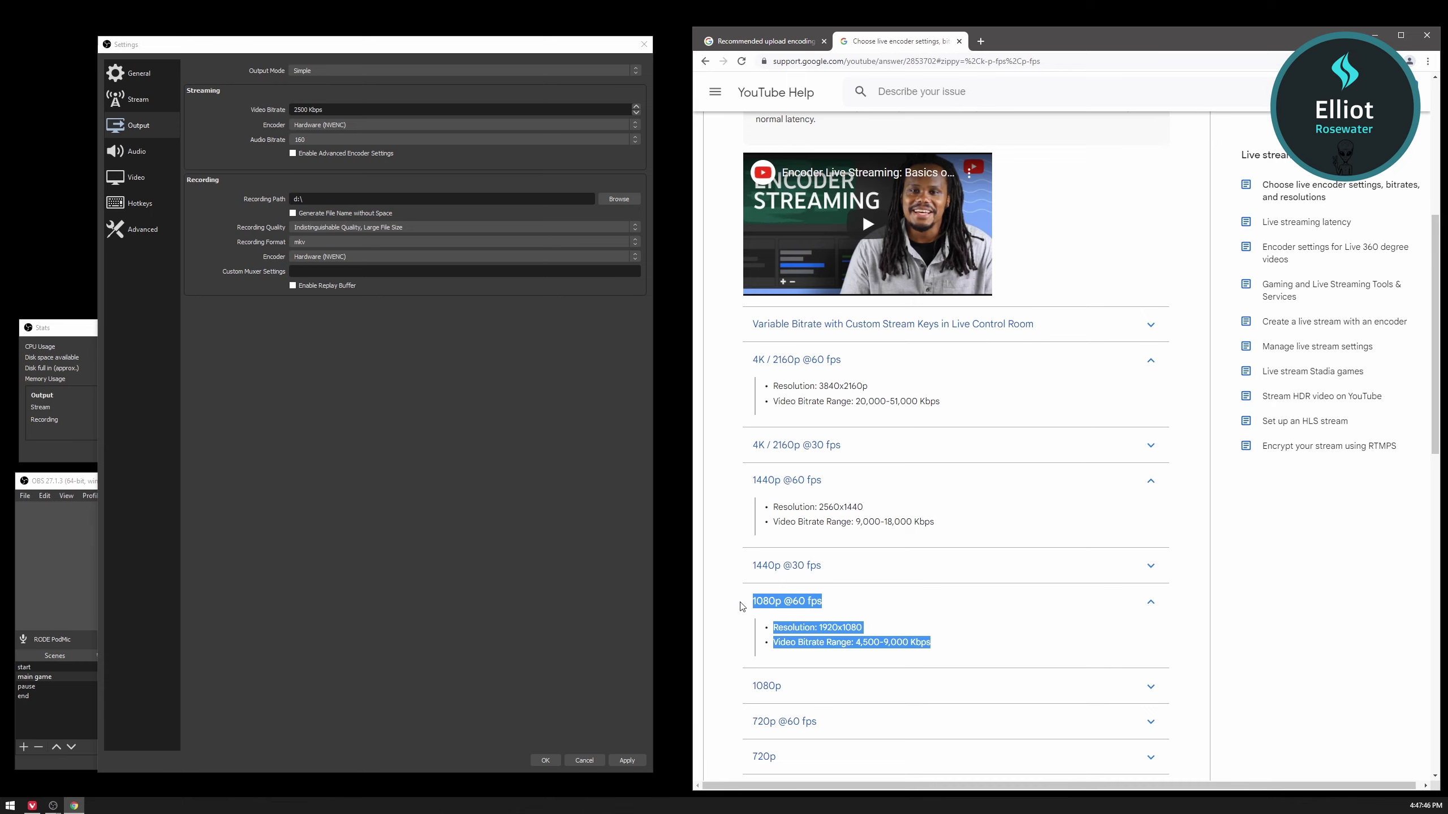
left_click_drag(946, 647, 858, 647)
key("ctrl+shift+Tab")
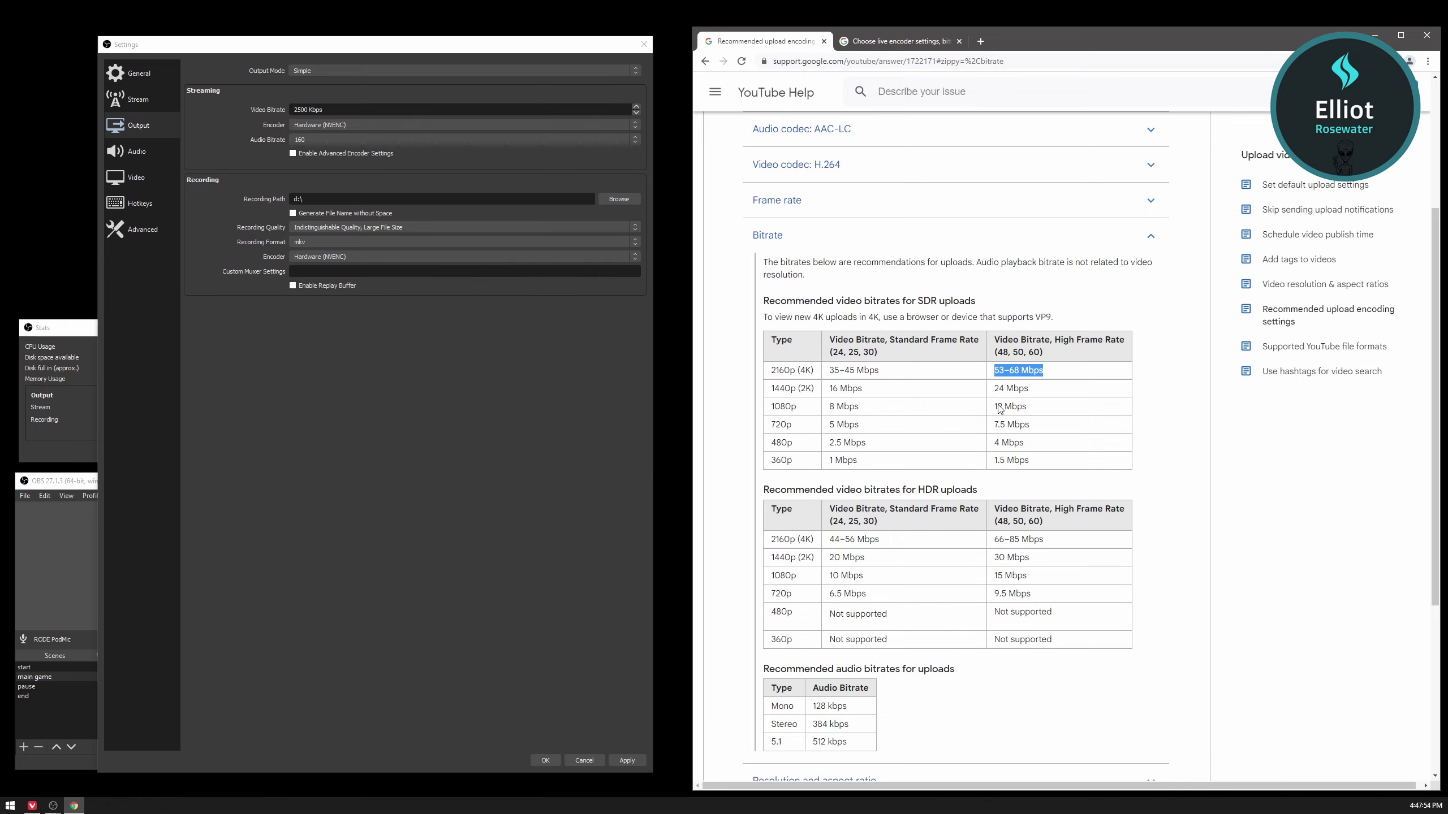
left_click_drag(1042, 407, 810, 408)
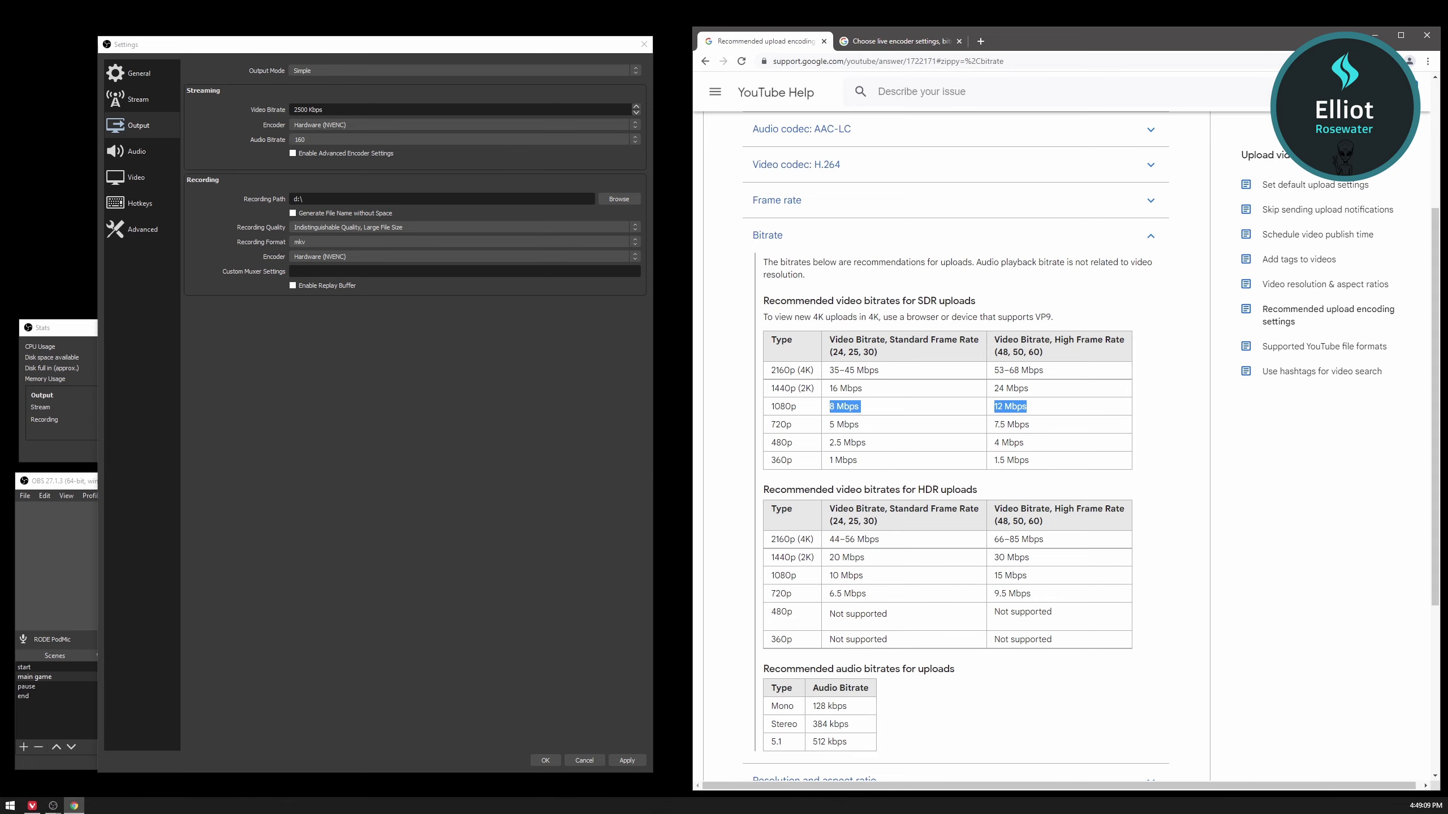
- Open the OBS stream settings and look over the streaming service choices
left_click(138, 99)
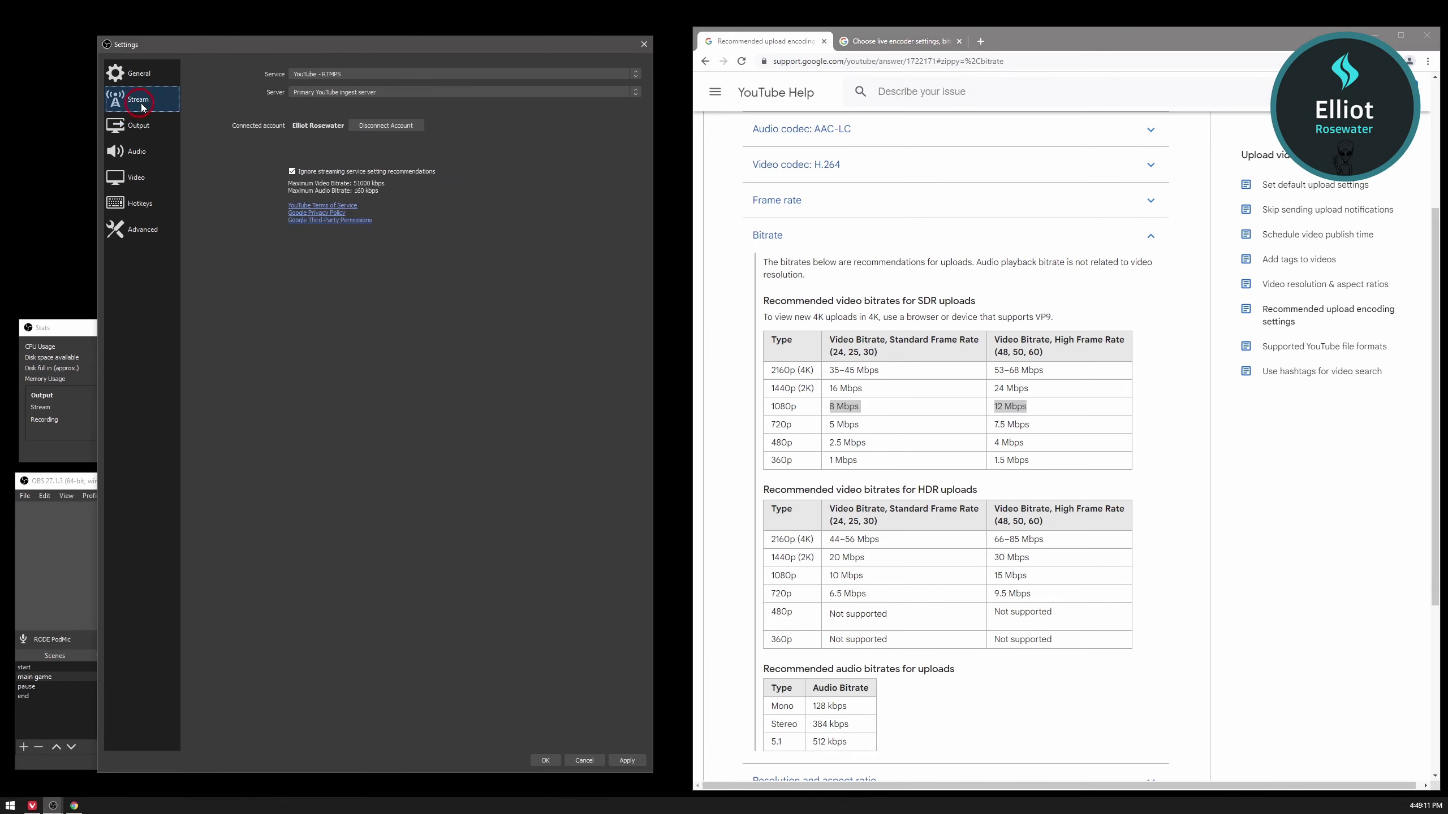
left_click(333, 73)
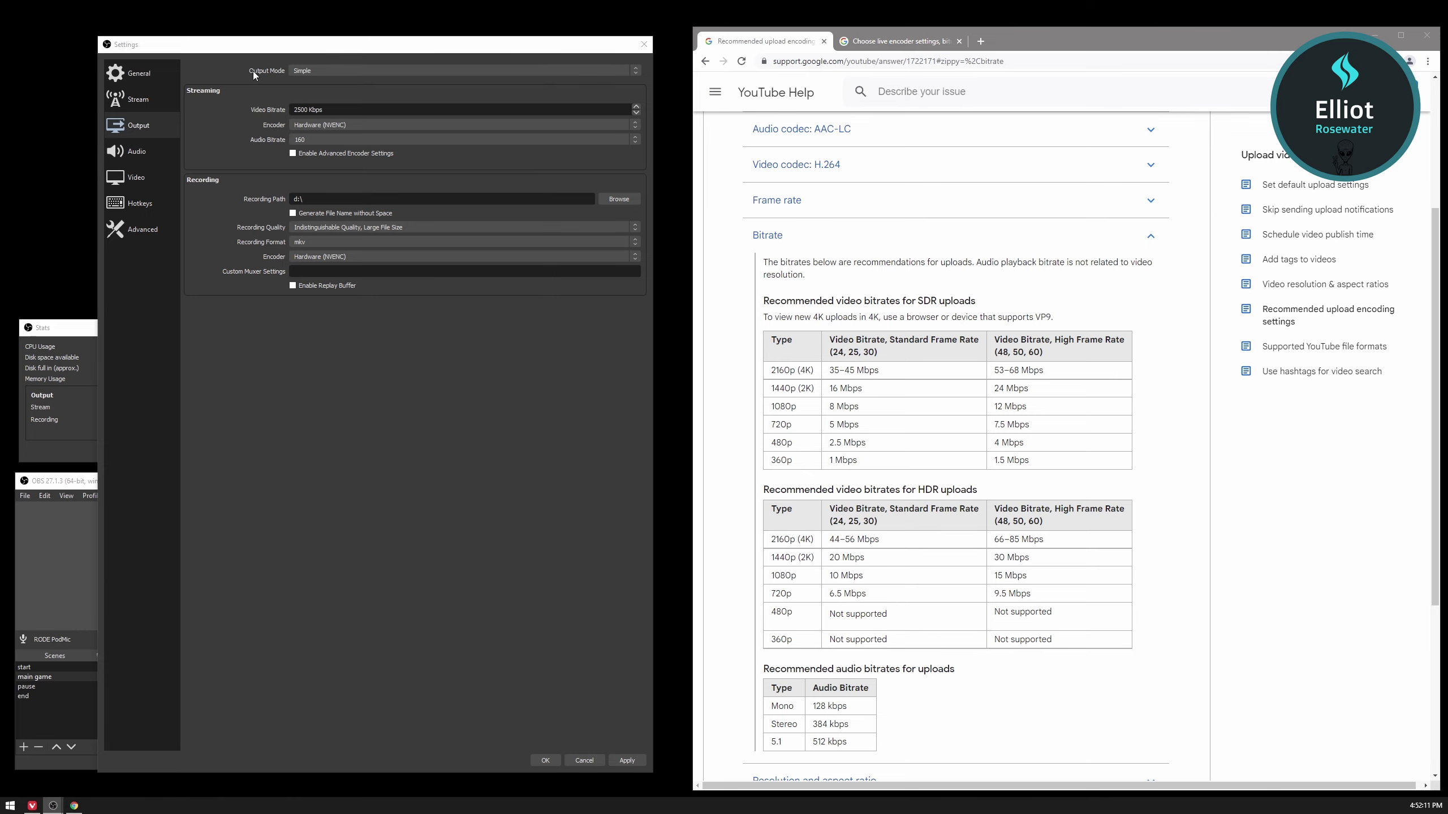
- Set the output mode to Advanced and the streaming encoder to NVIDIA NVENC H.264/AVC (via FFmpeg)
left_click(314, 72)
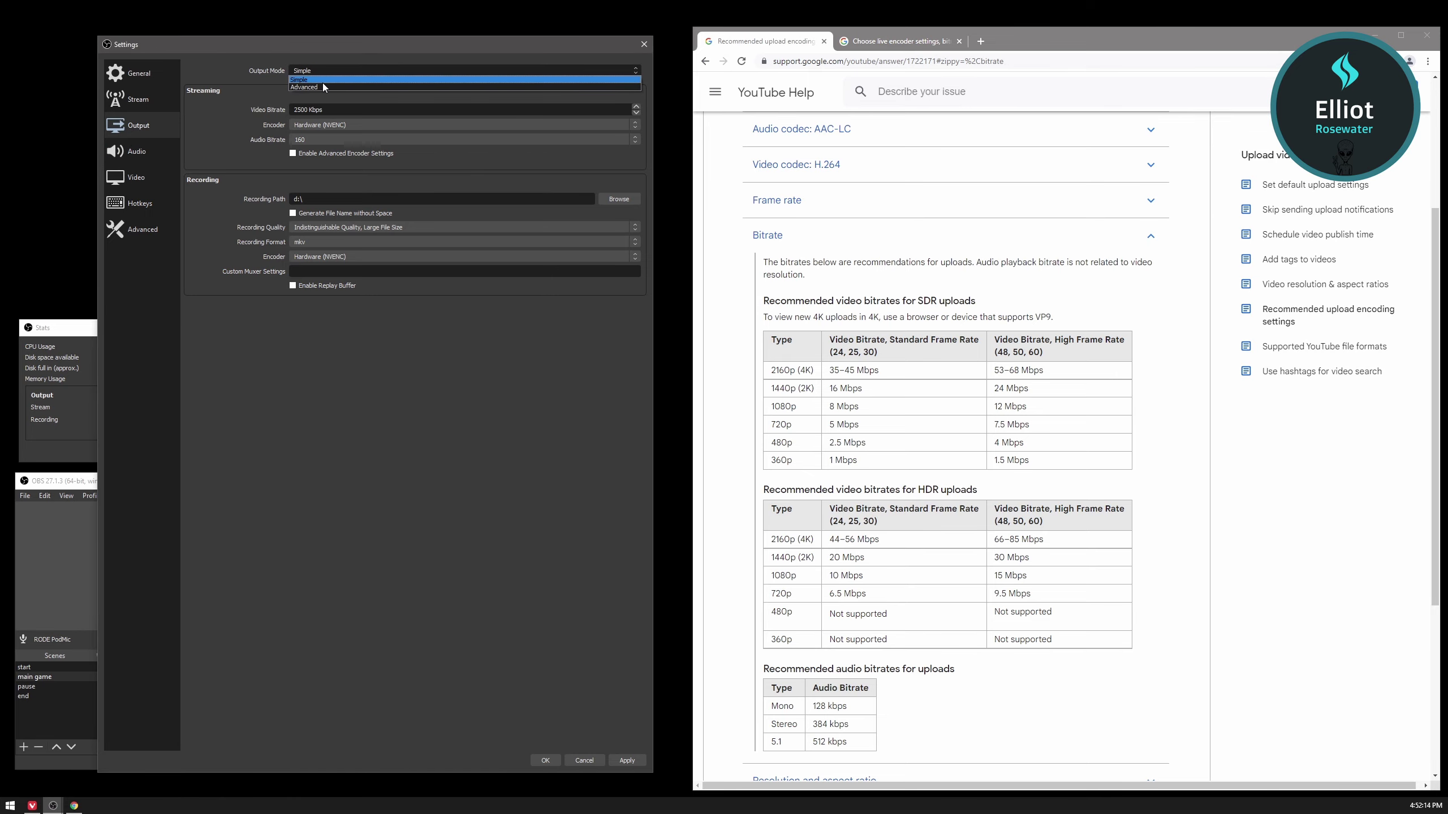
left_click(323, 86)
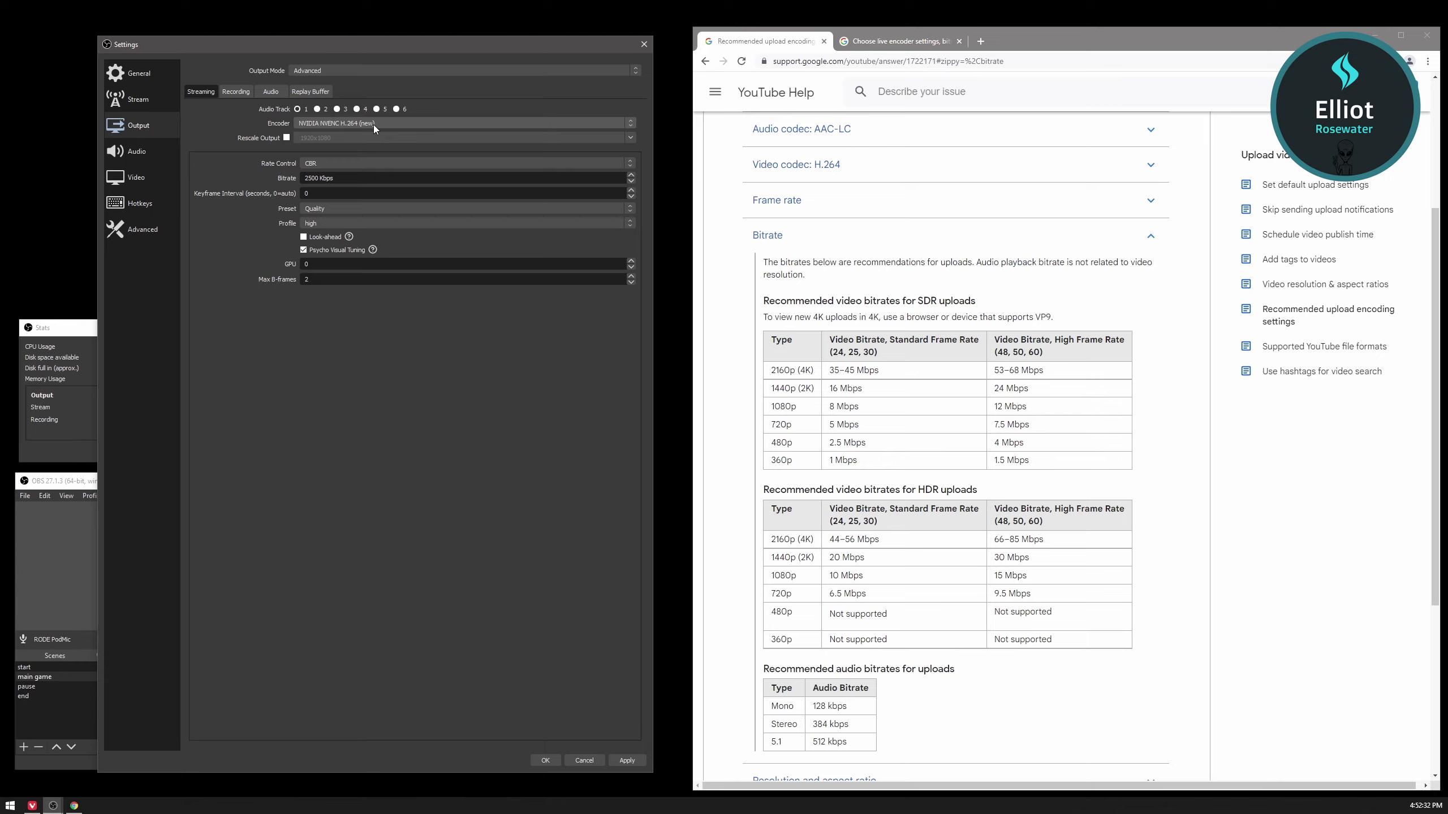
left_click(373, 124)
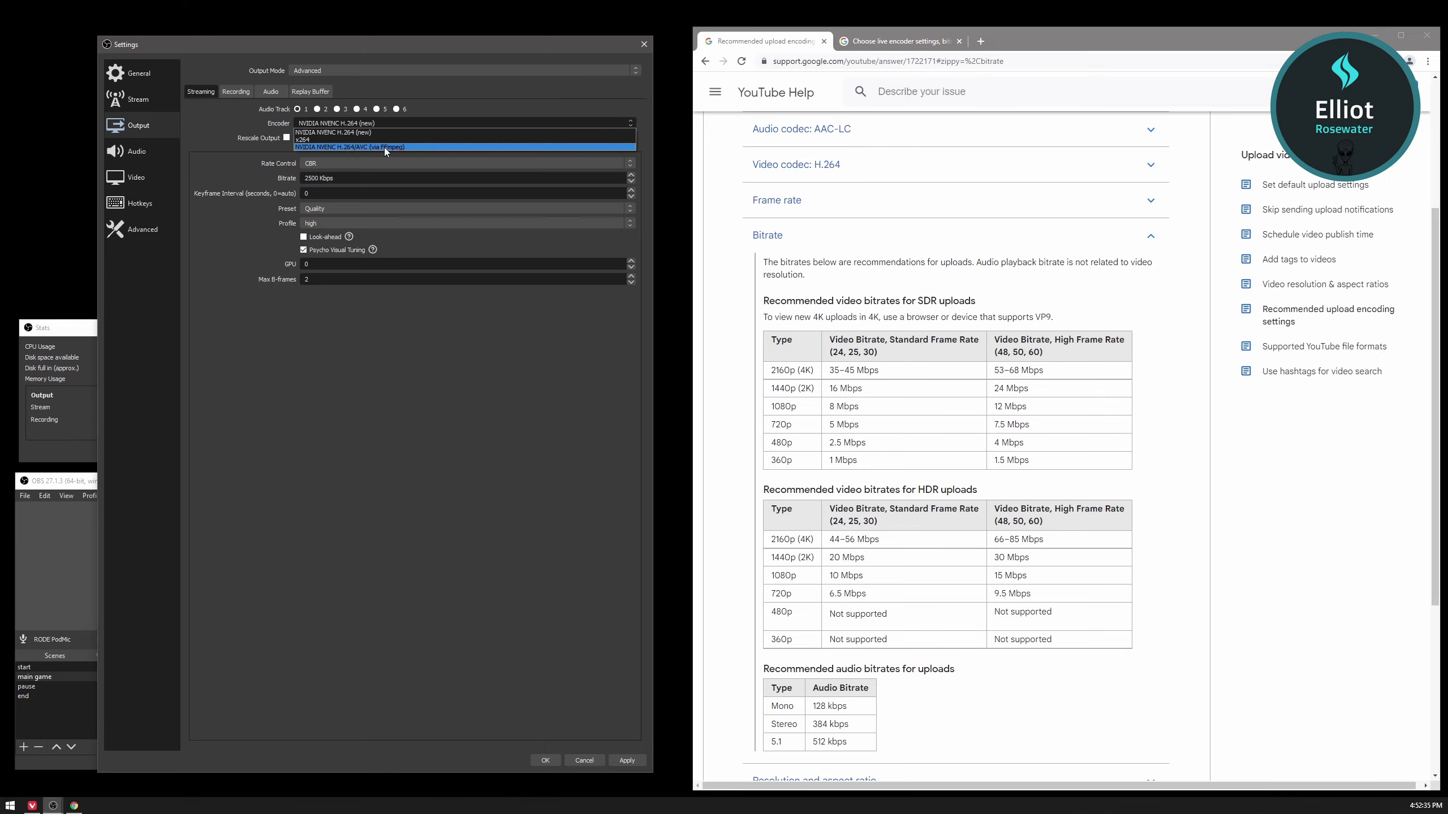
left_click(384, 147)
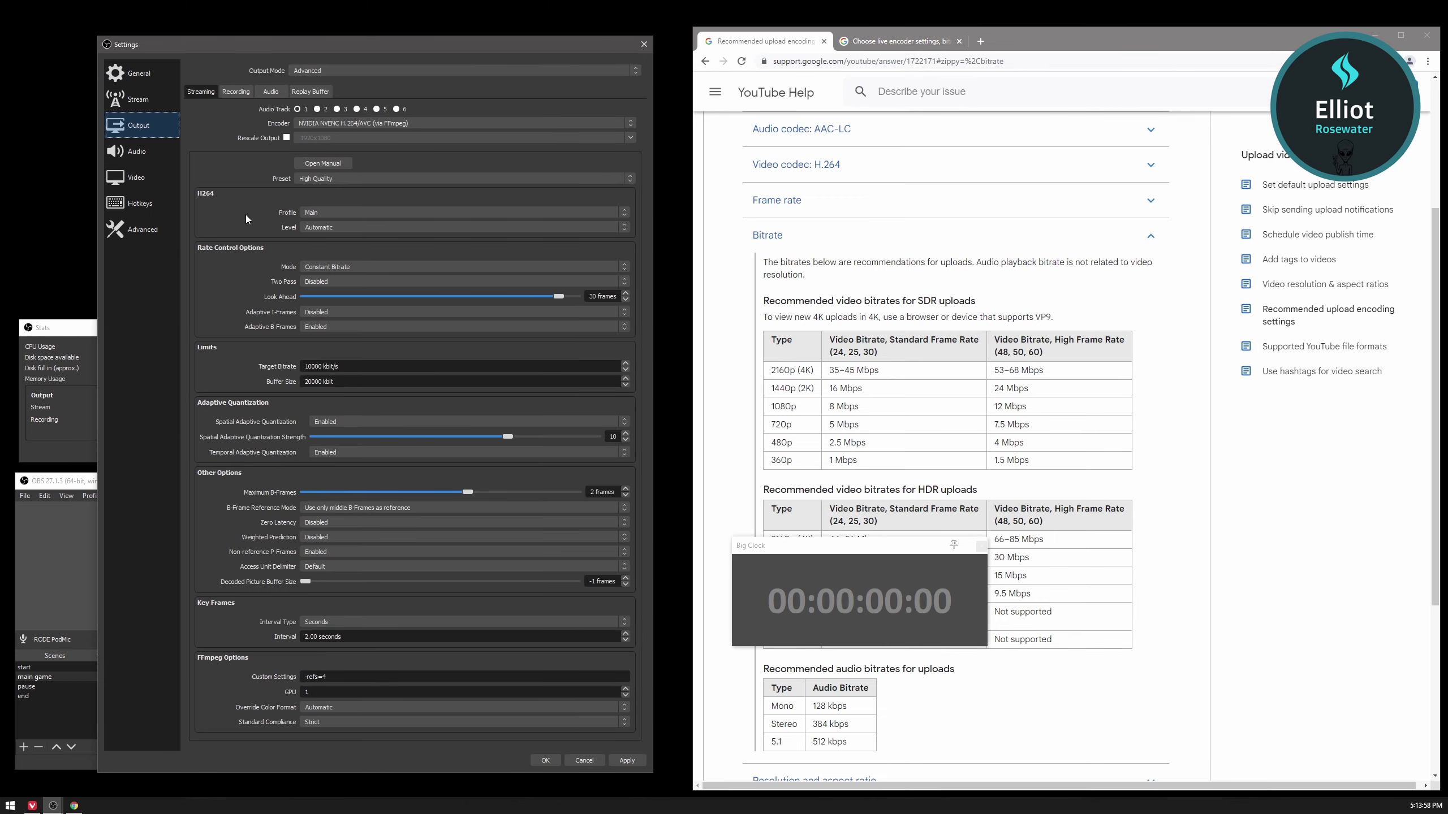
- Examine the streaming encoder's preset, profile and level settings, marking them on screen and clearing the marks
mouse_move(200, 149)
left_mouse_down()
mouse_move(191, 467)
mouse_move(205, 682)
mouse_move(227, 732)
mouse_move(317, 432)
mouse_move(283, 149)
left_mouse_up()
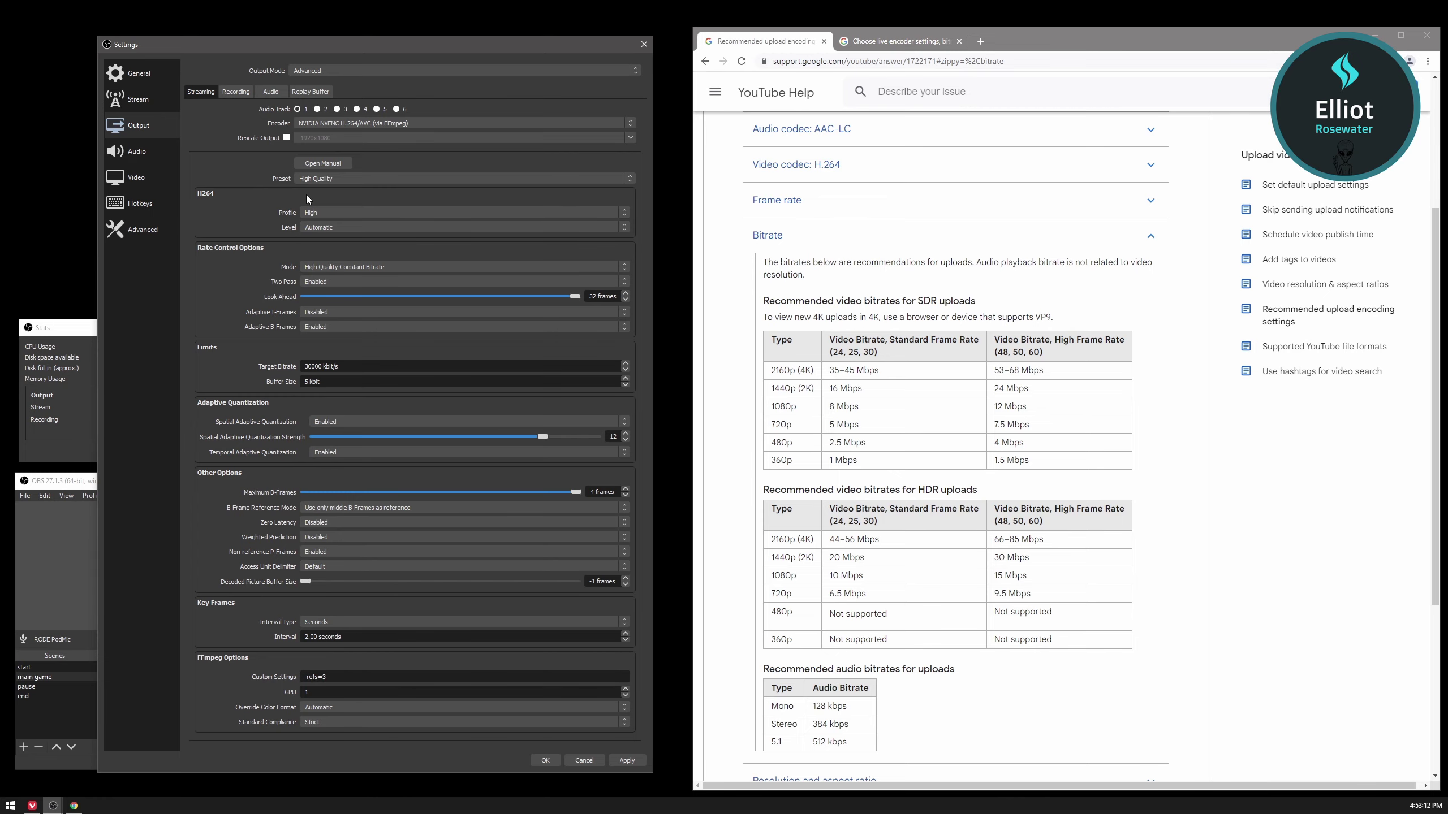
left_click_drag(269, 180, 357, 178)
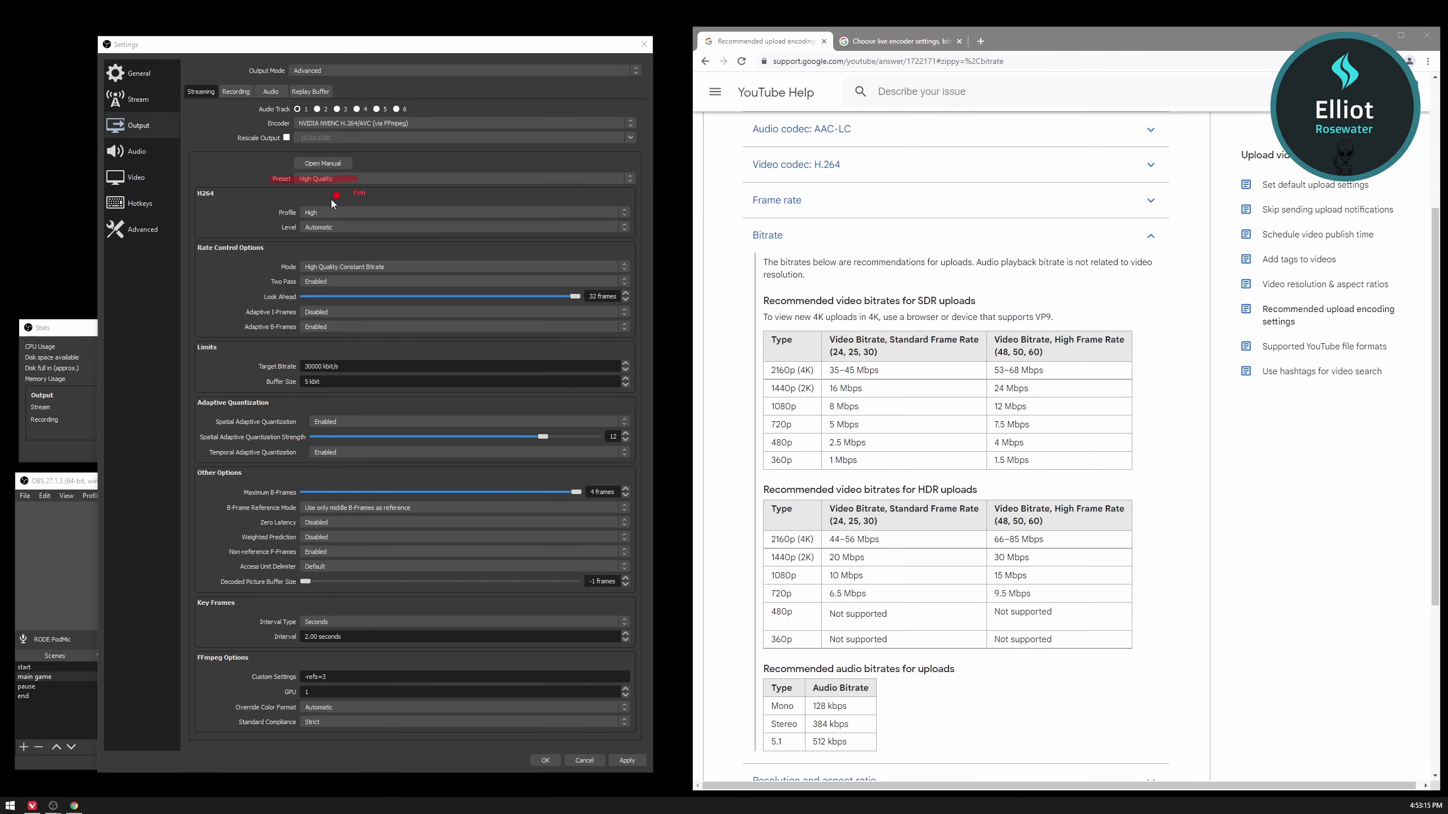
mouse_move(264, 212)
left_mouse_down()
mouse_move(338, 217)
mouse_move(317, 234)
mouse_move(368, 232)
left_mouse_up()
key("Escape")
- Set the streaming encoder's target bitrate to 18000 kbit/s and its buffer size to 36000 kbit
left_click(233, 364)
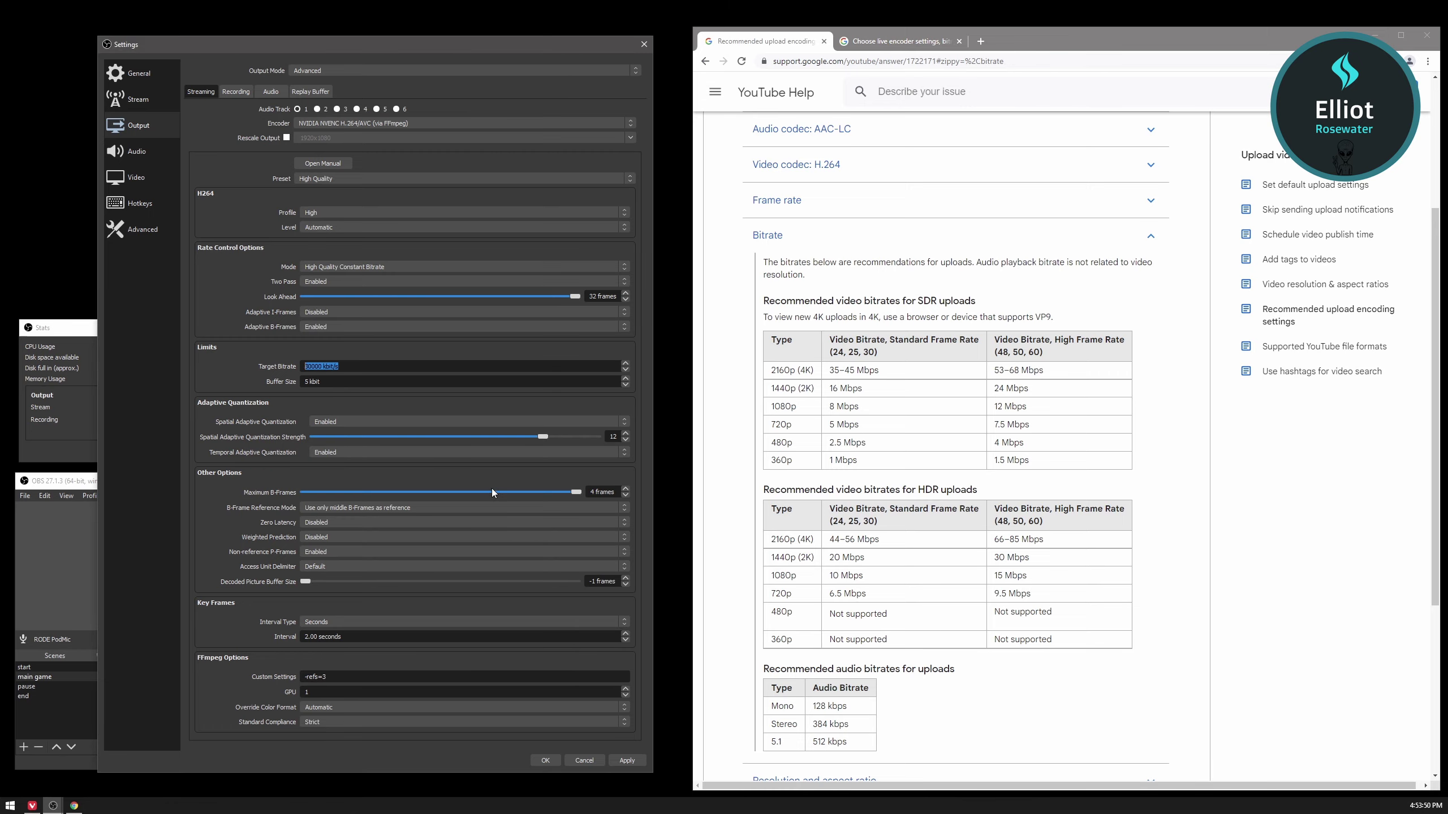
type("18000")
key("Tab")
type("36000")
- Reduce the encoder's look-ahead to 30 frames and the maximum B-frames to 2
left_click_drag(574, 296, 541, 295)
left_click_drag(576, 491, 439, 494)
- Examine the target bitrate and buffer size limits, then minimize the Stats window
left_click(349, 367)
left_click_drag(349, 367, 296, 371)
left_click(344, 384)
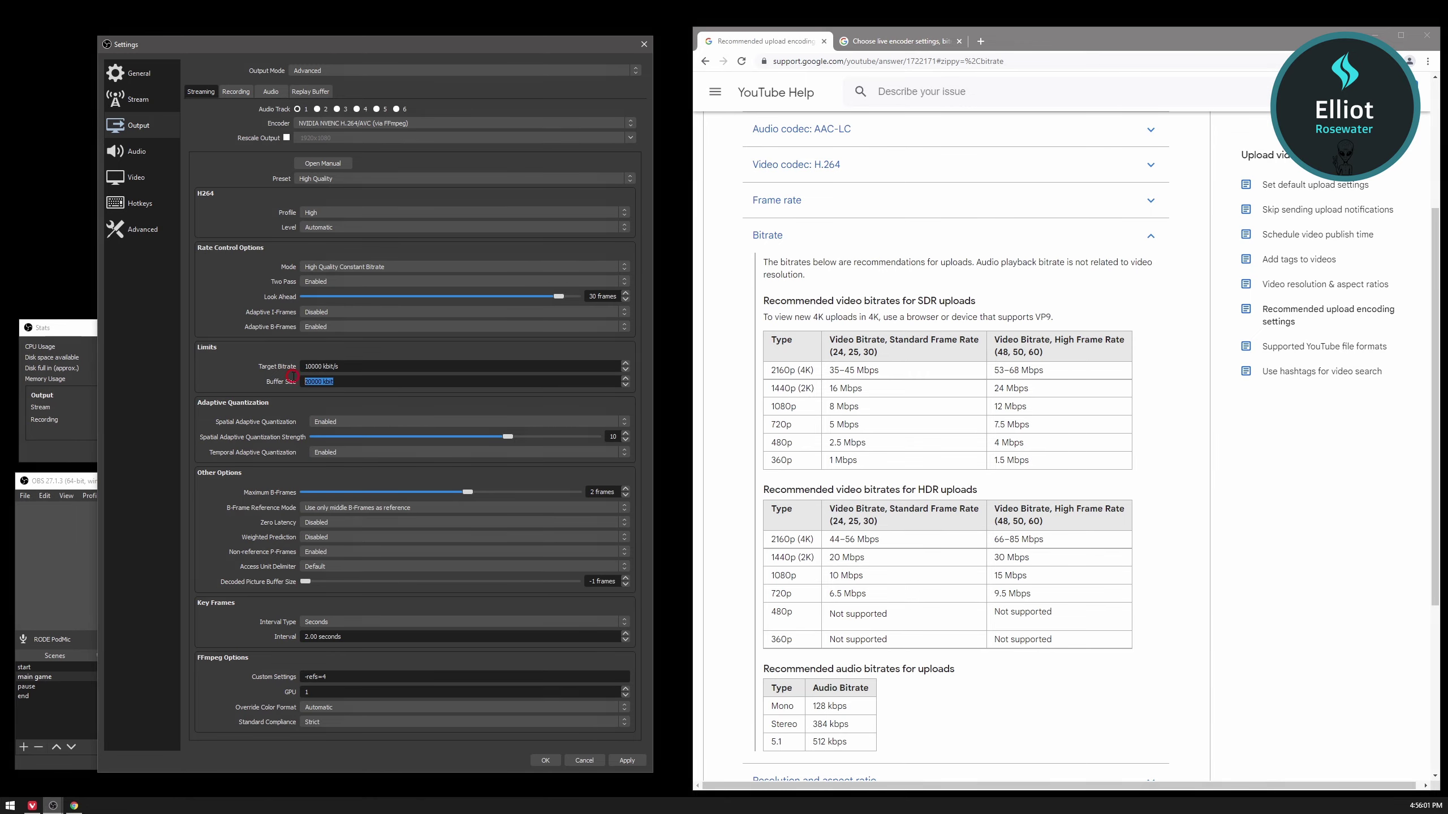
left_click_drag(341, 367, 291, 365)
left_click(345, 382)
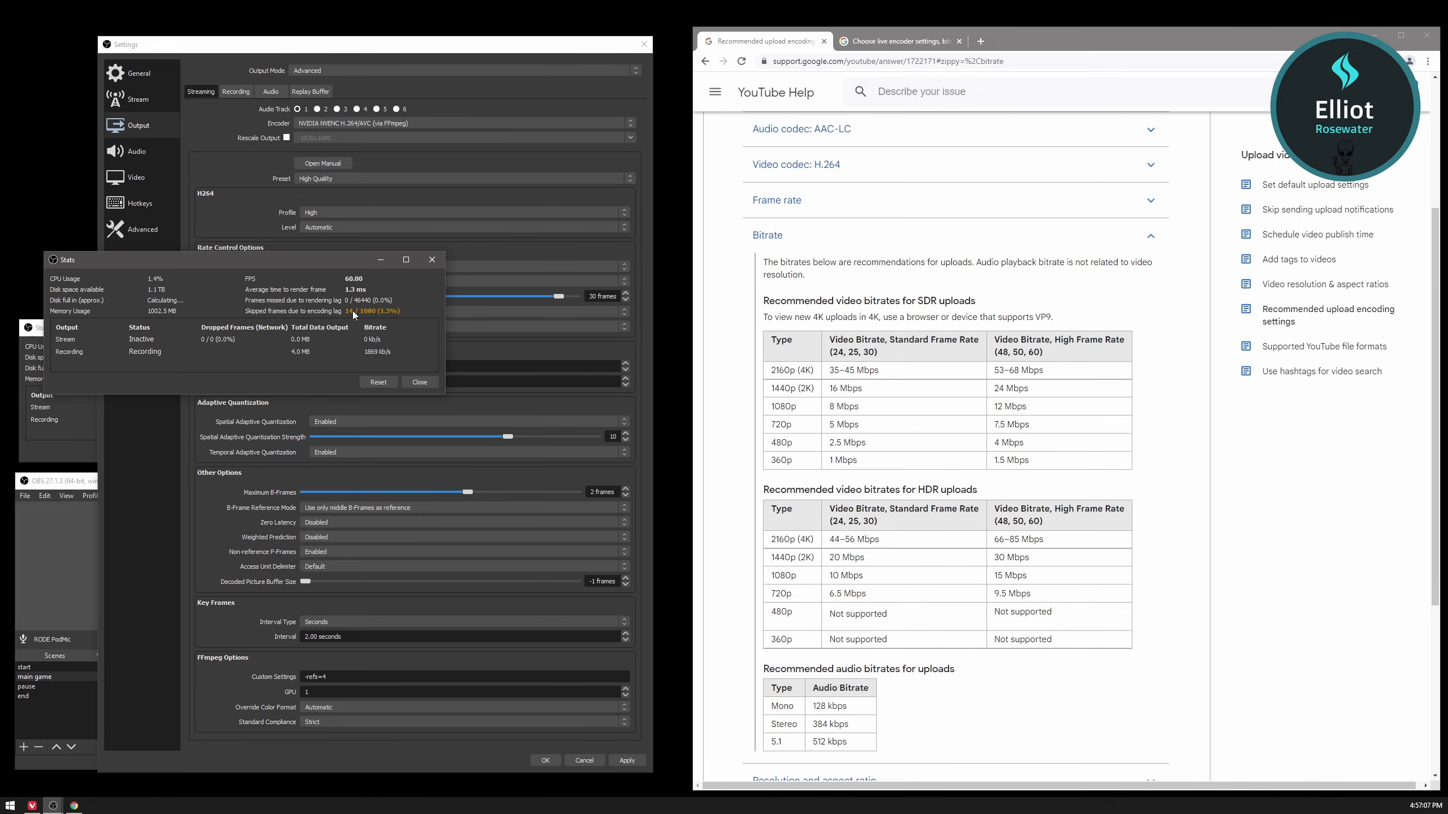
left_click(380, 260)
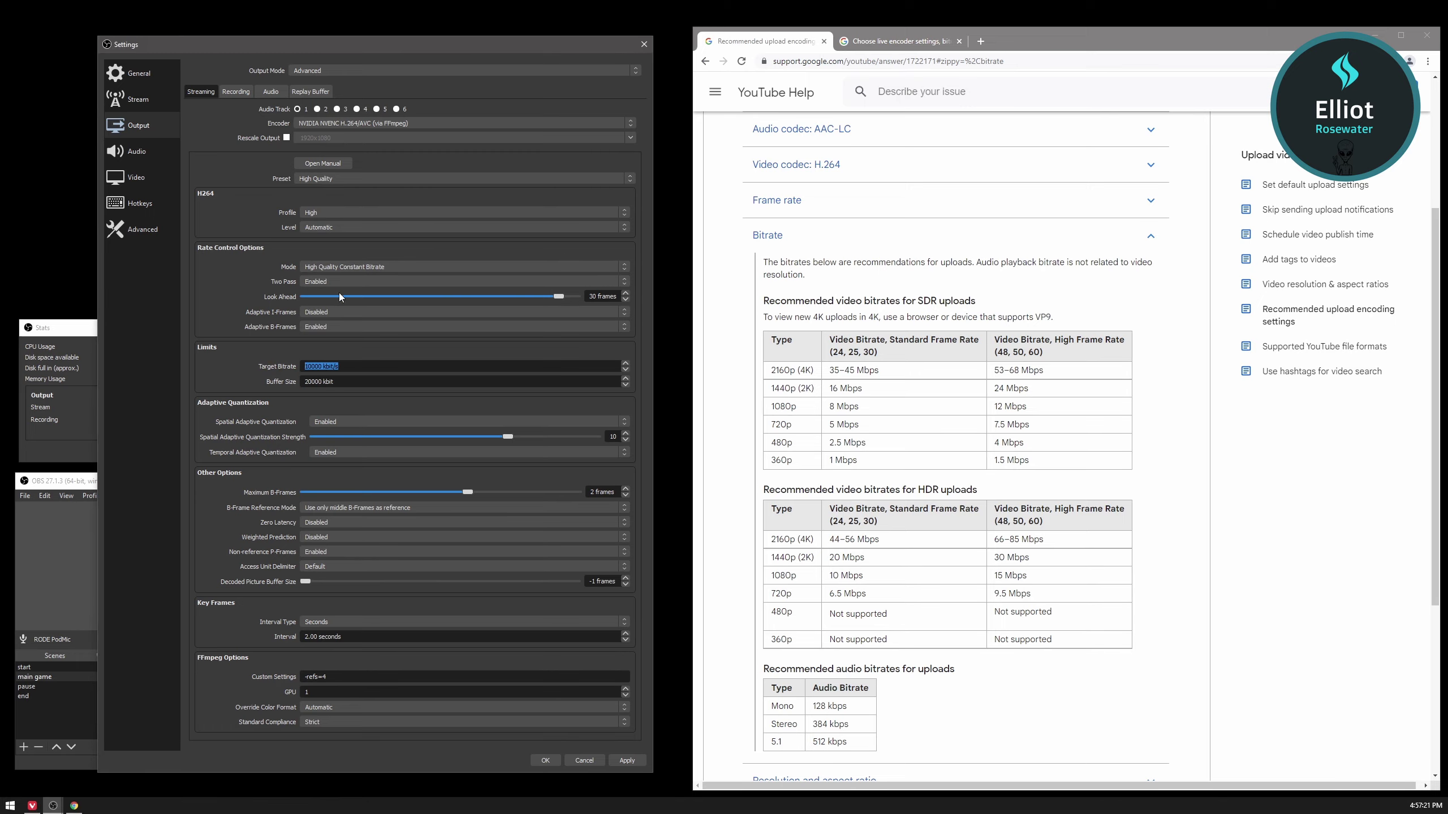
- Lighten the streaming encoder load with Constant Bitrate mode, Two Pass disabled and the Main profile
left_click(354, 267)
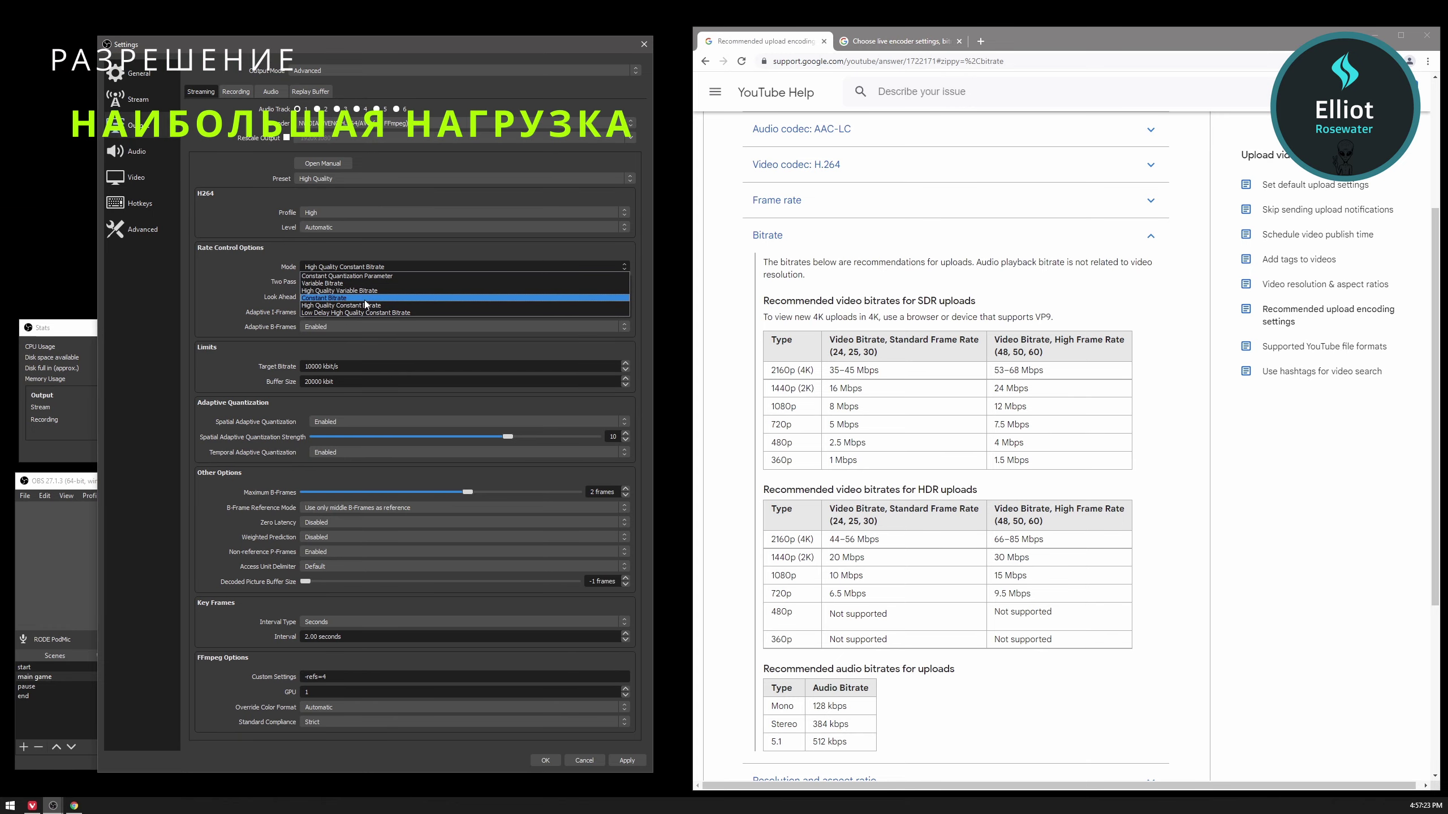
left_click(335, 301)
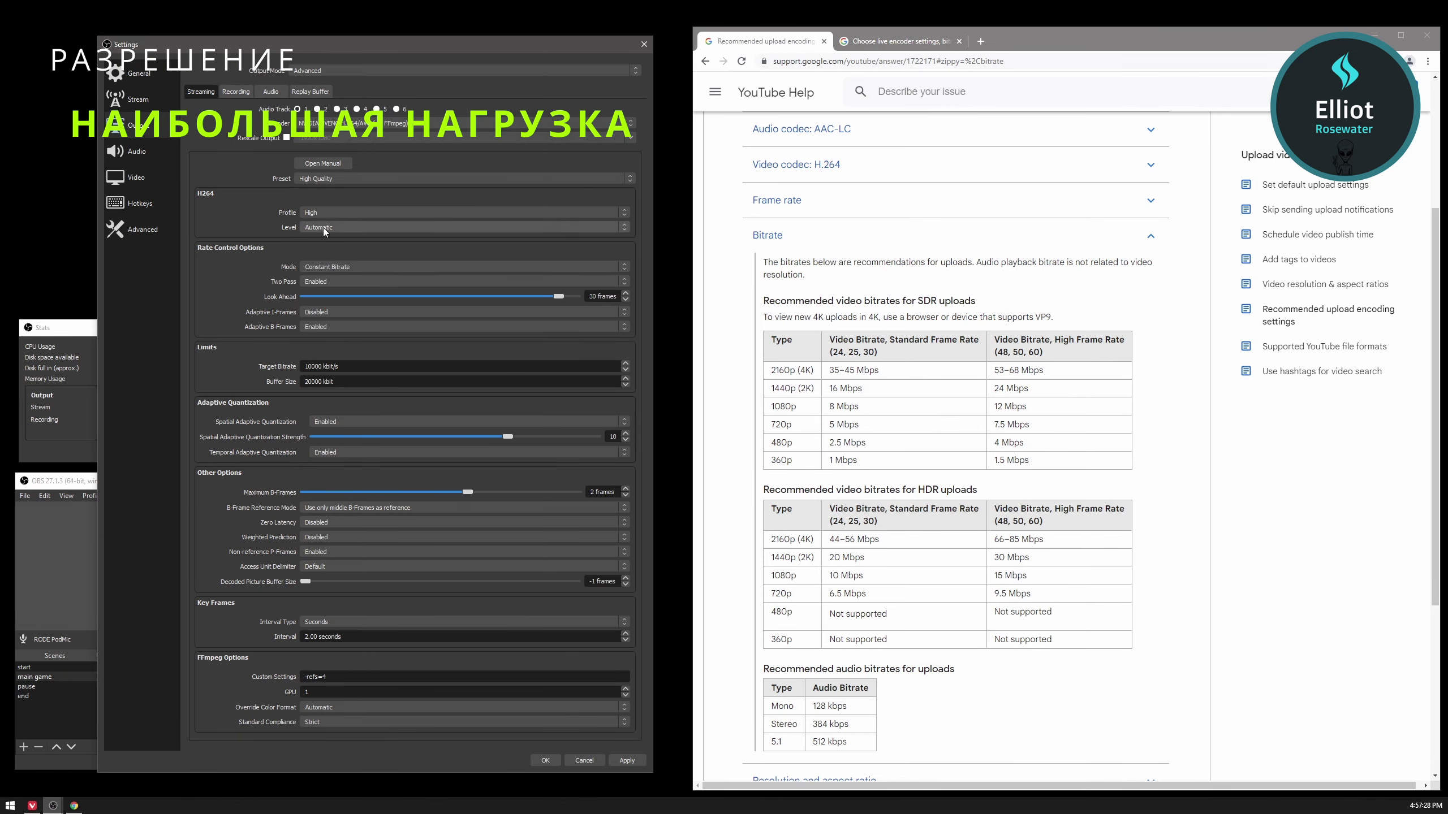
left_click(323, 281)
left_click(330, 296)
left_click(337, 210)
left_click(332, 236)
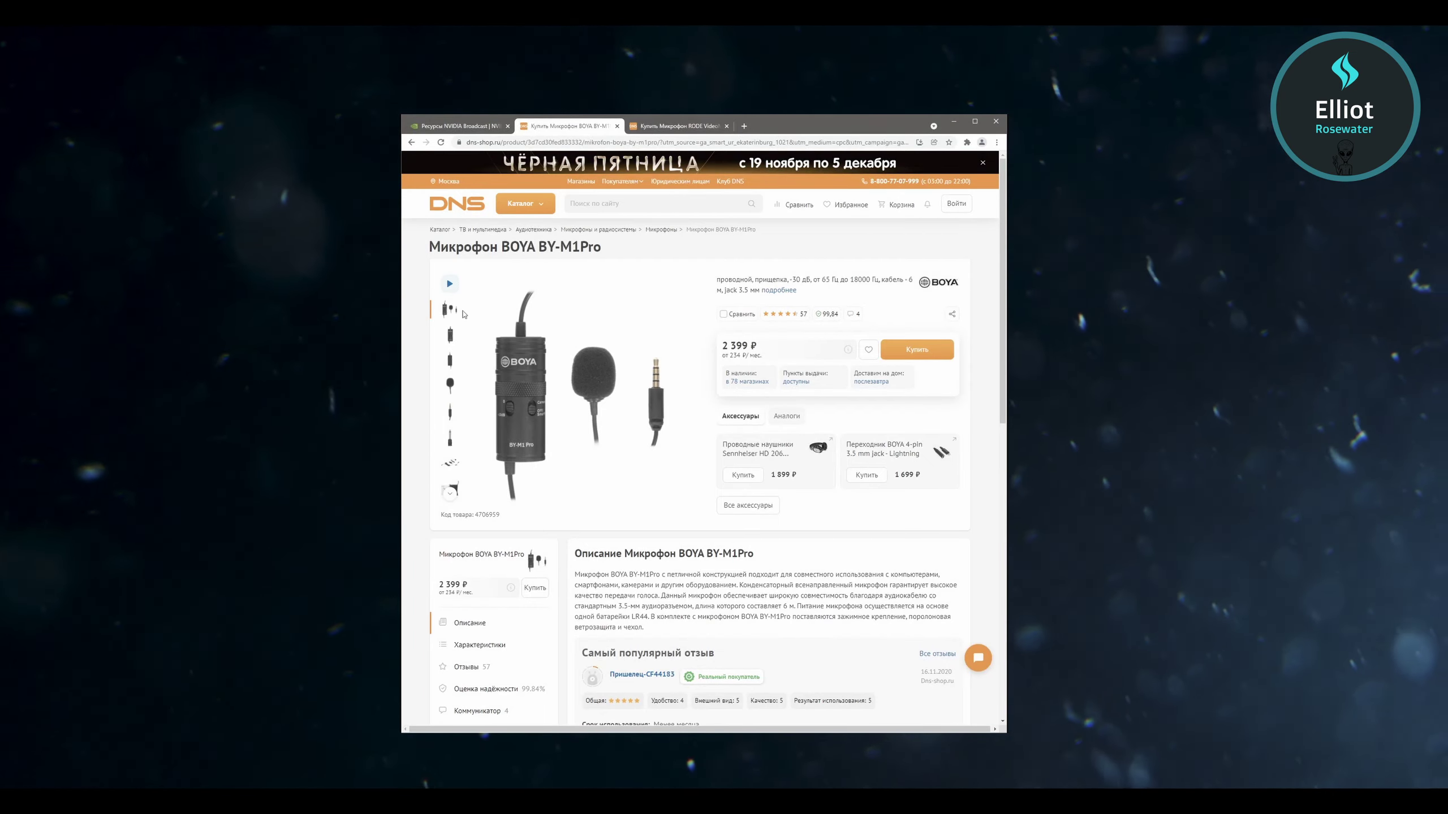
- Examine the product photos of the BOYA BY-M1Pro microphone, including the full-kit picture
left_click(450, 313)
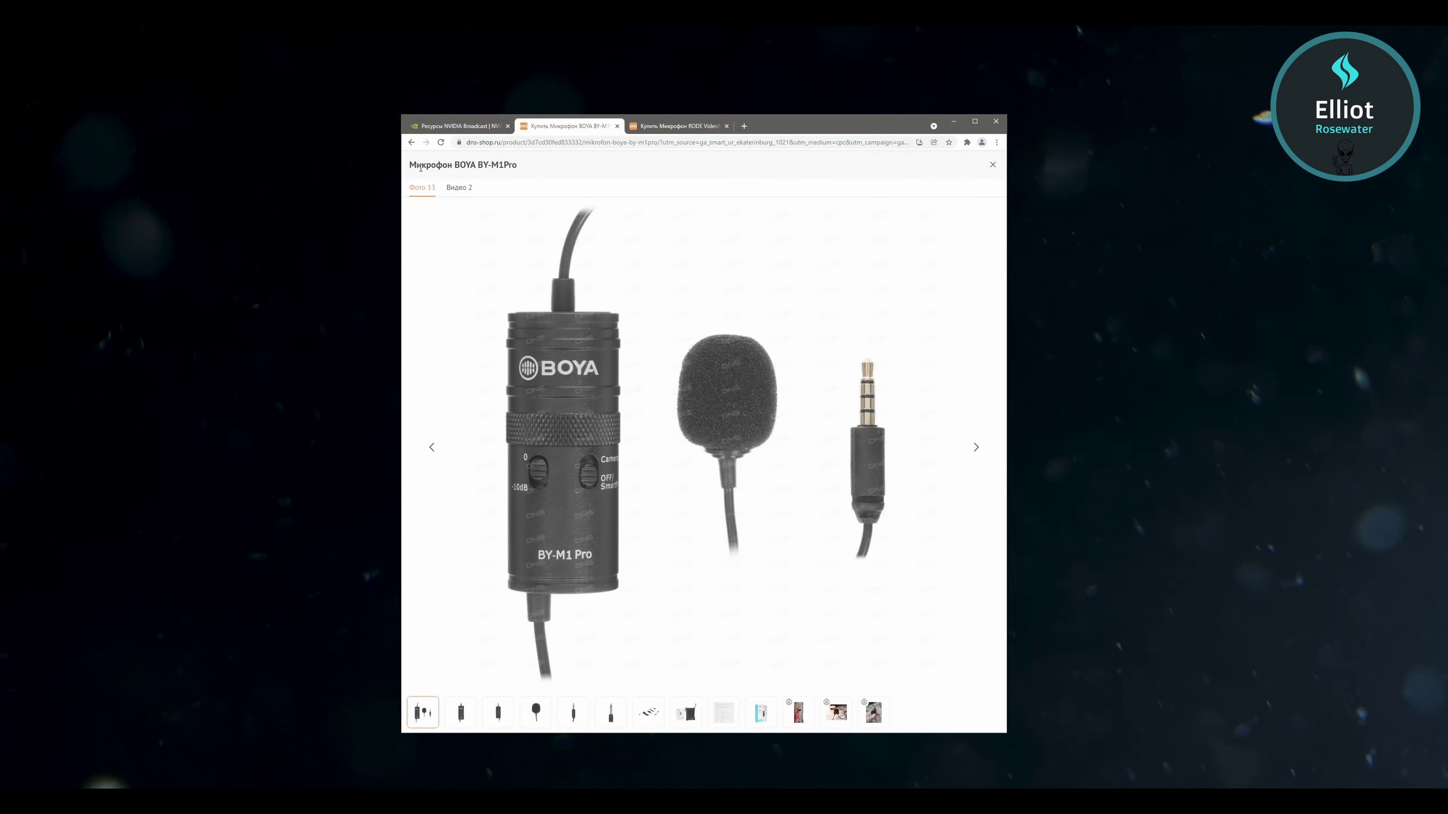
left_click(976, 450)
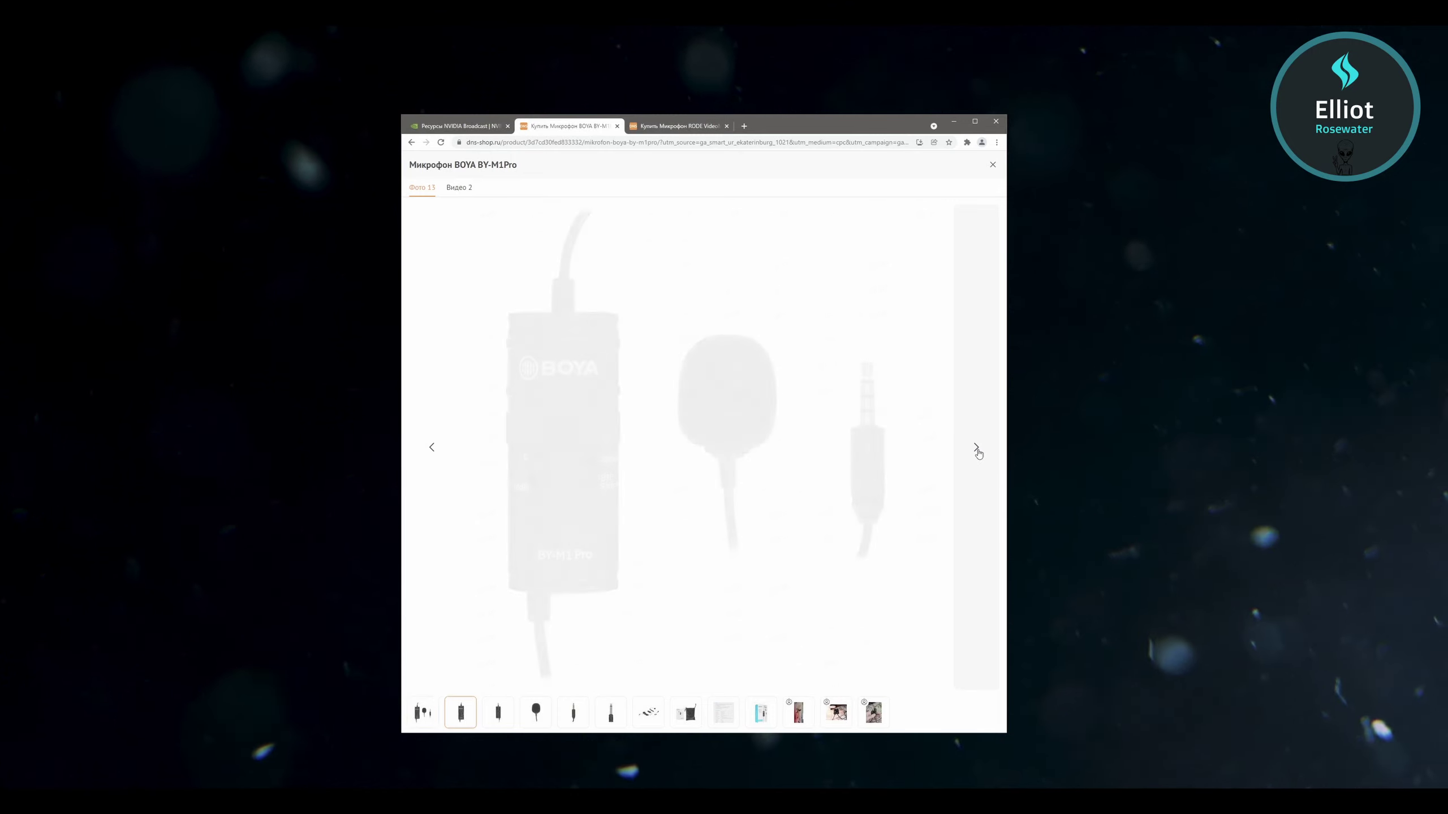
left_click(976, 450)
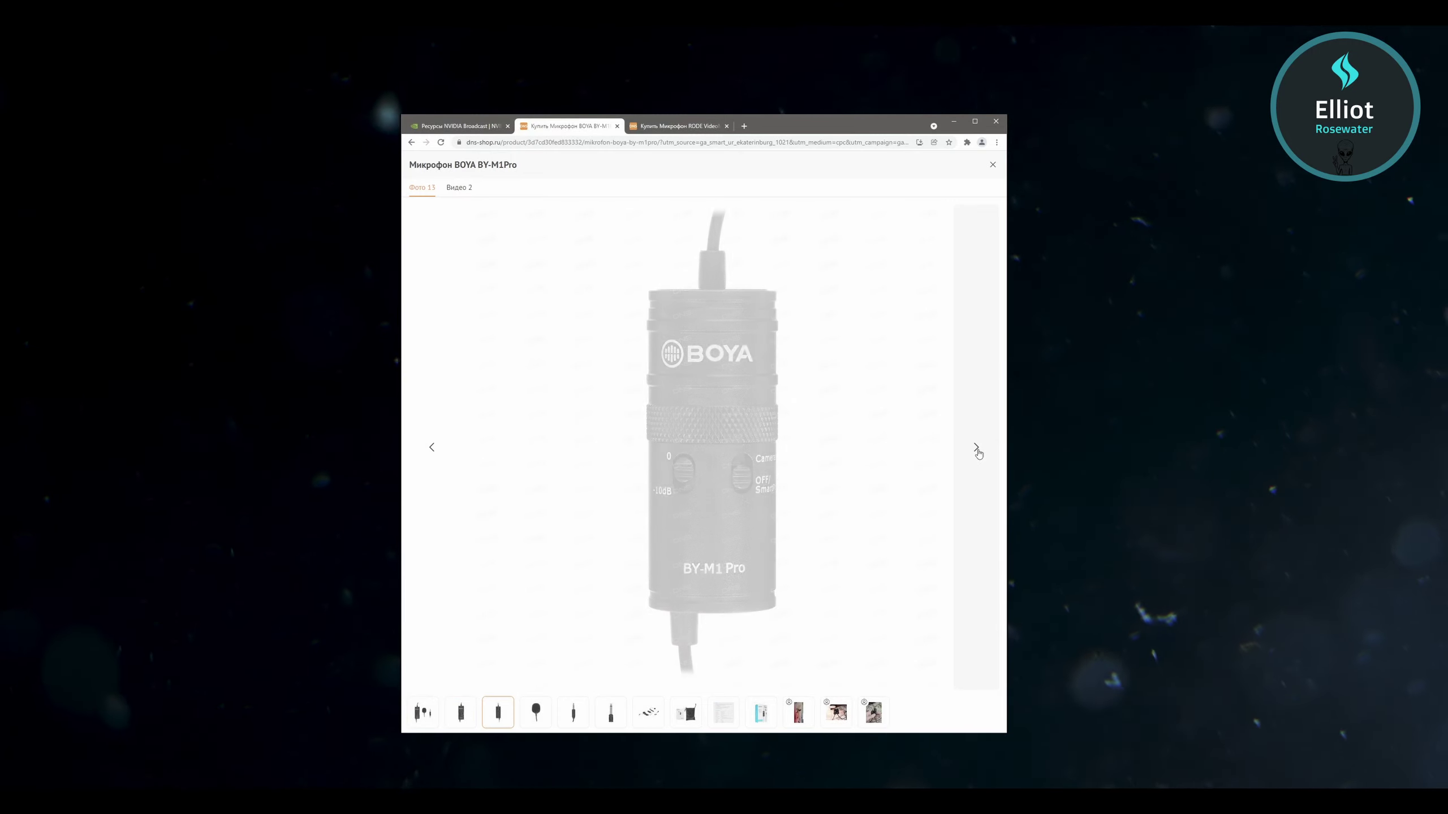
left_click(978, 451)
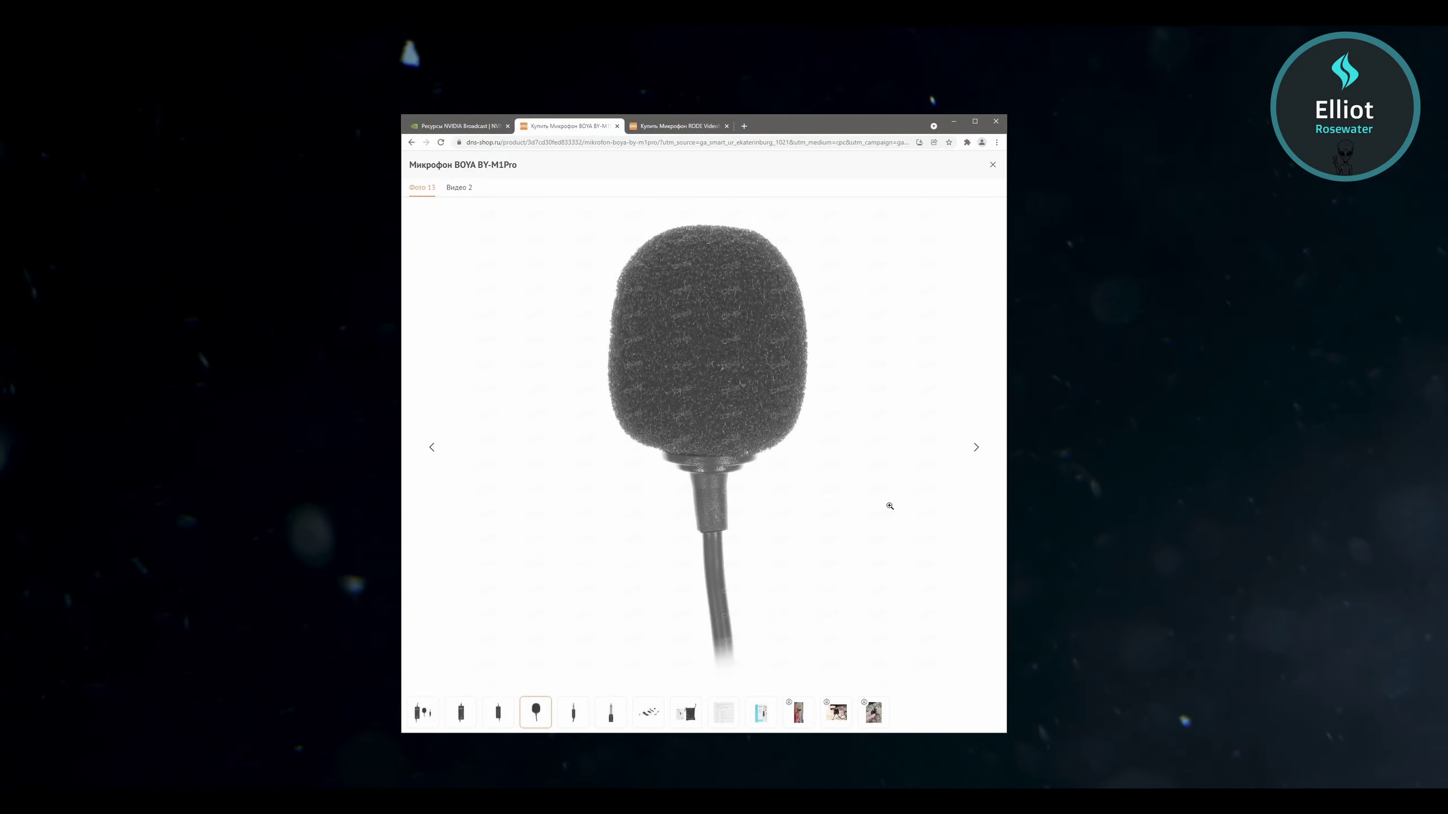
left_click(648, 718)
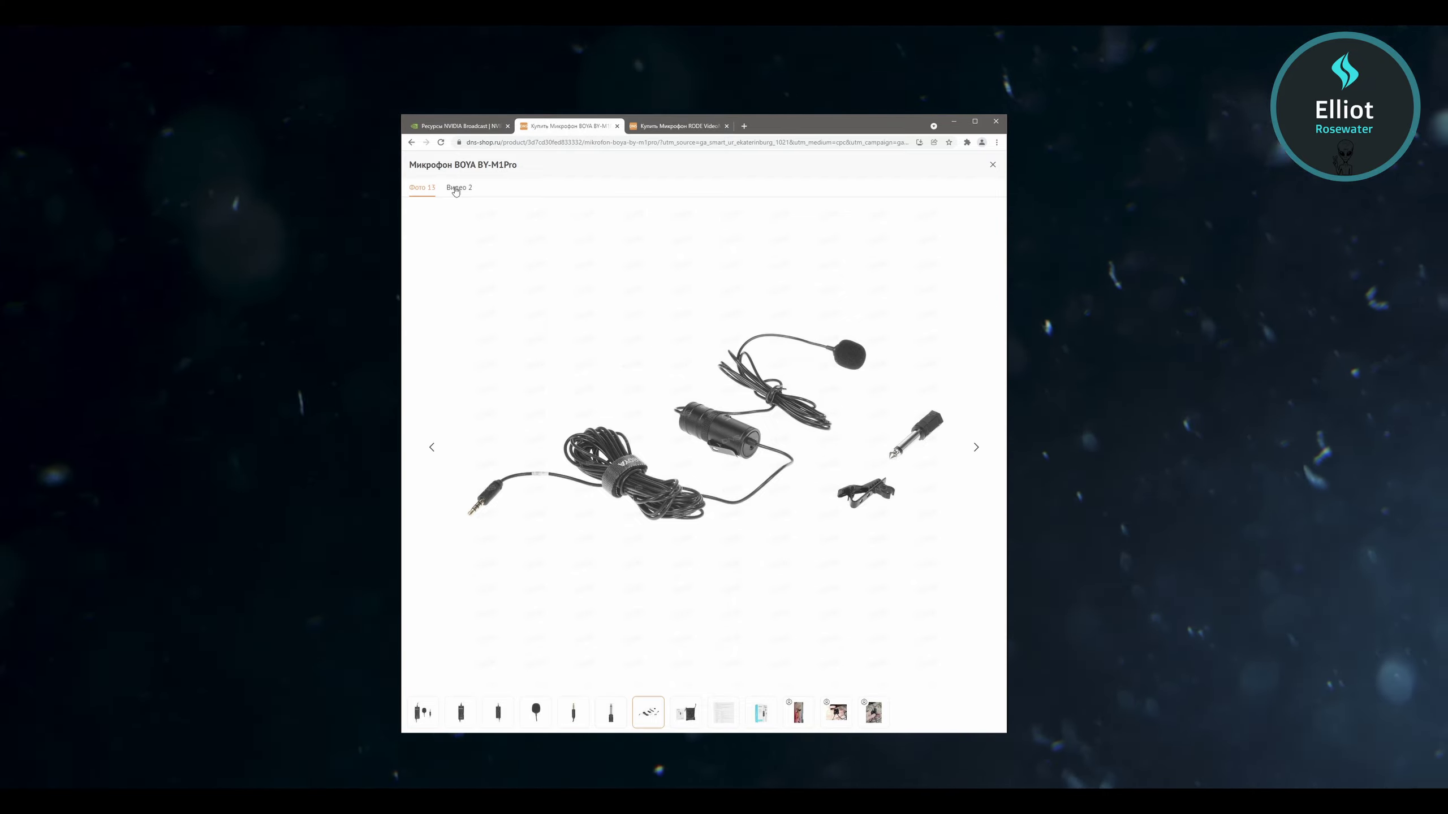
left_click(992, 165)
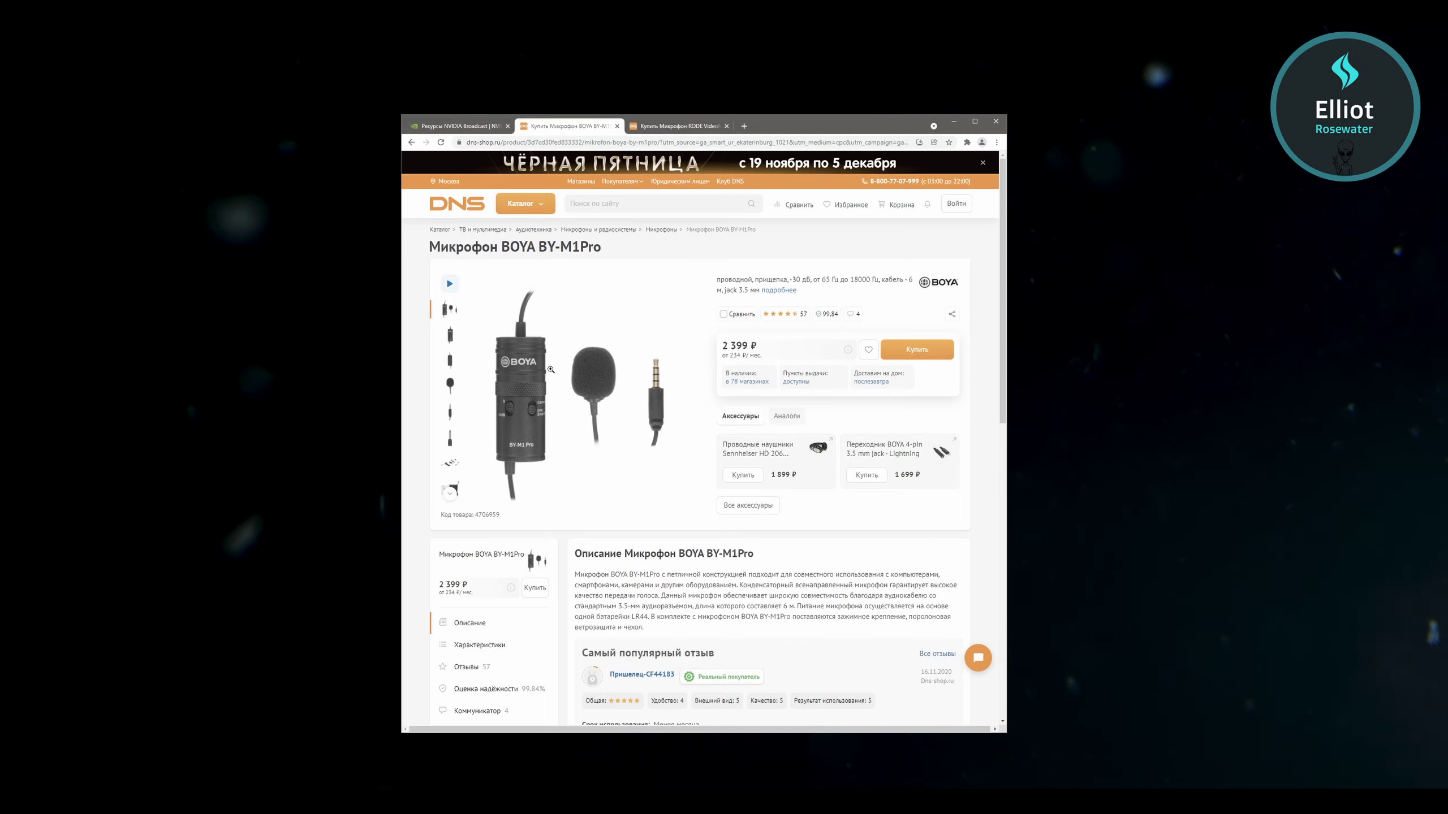
left_click(453, 463)
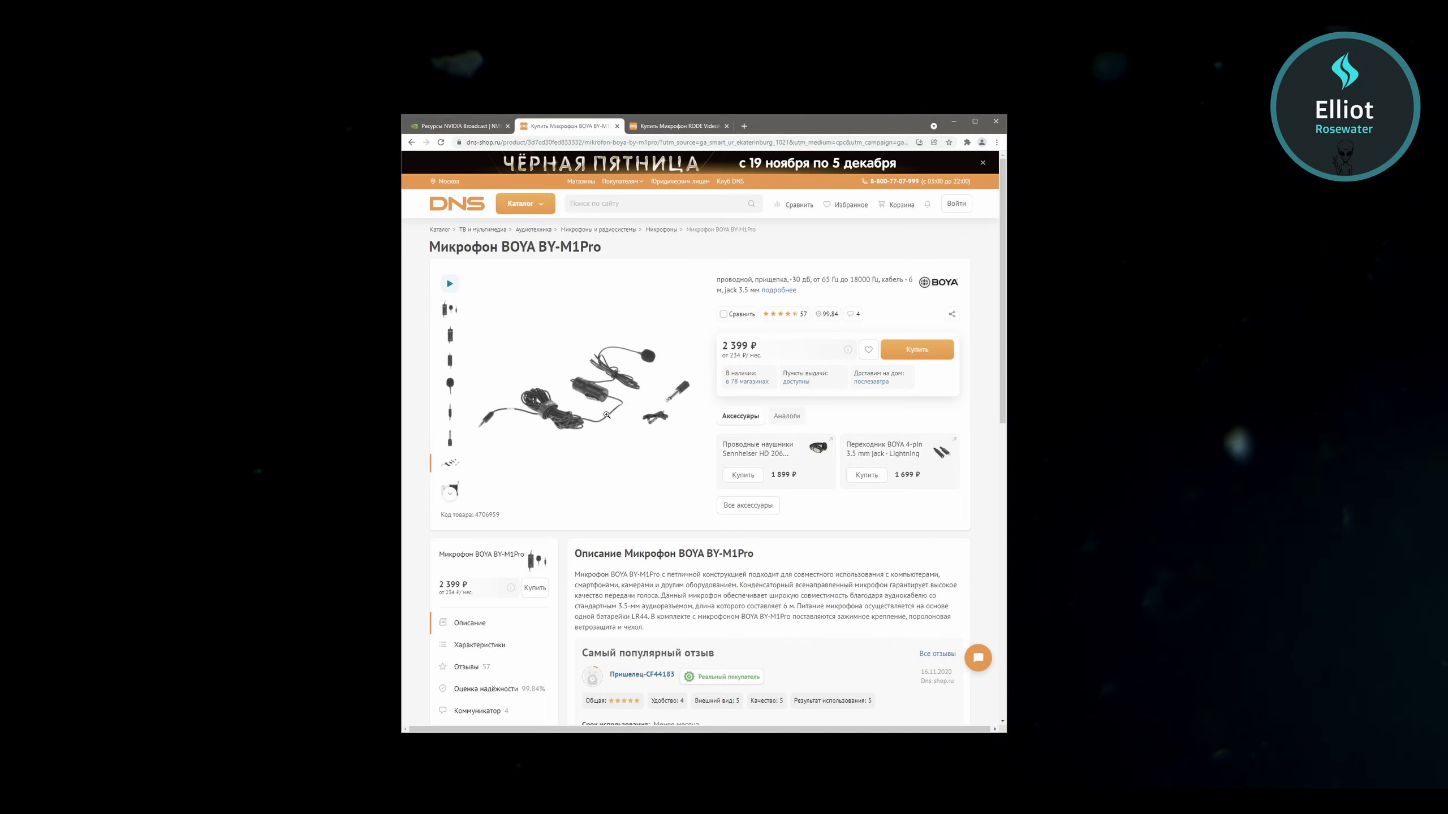
- Examine the product photos of the RODE VideoMicro microphone, including its shock mount, cable and box
left_click(675, 125)
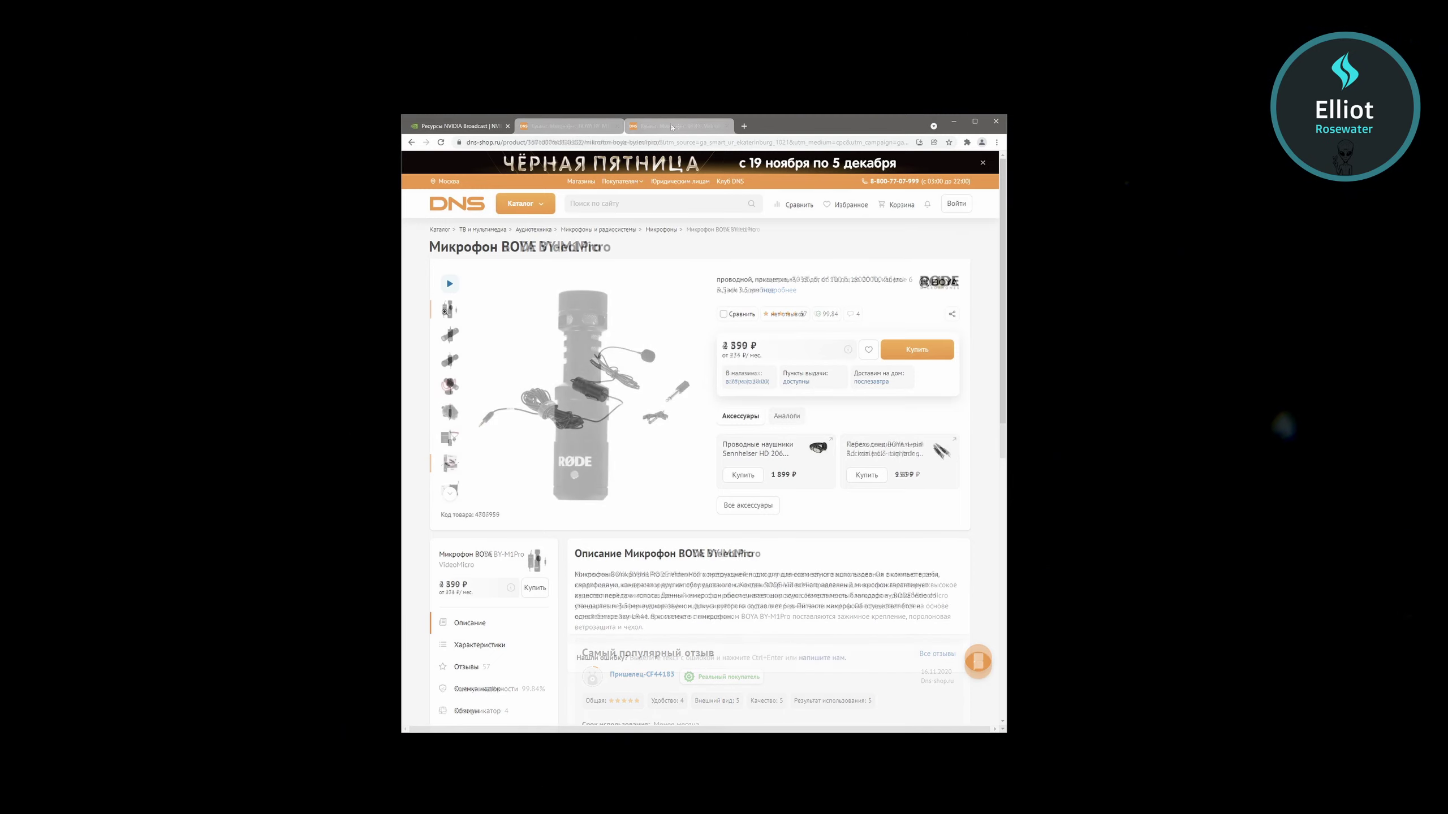
left_click(449, 335)
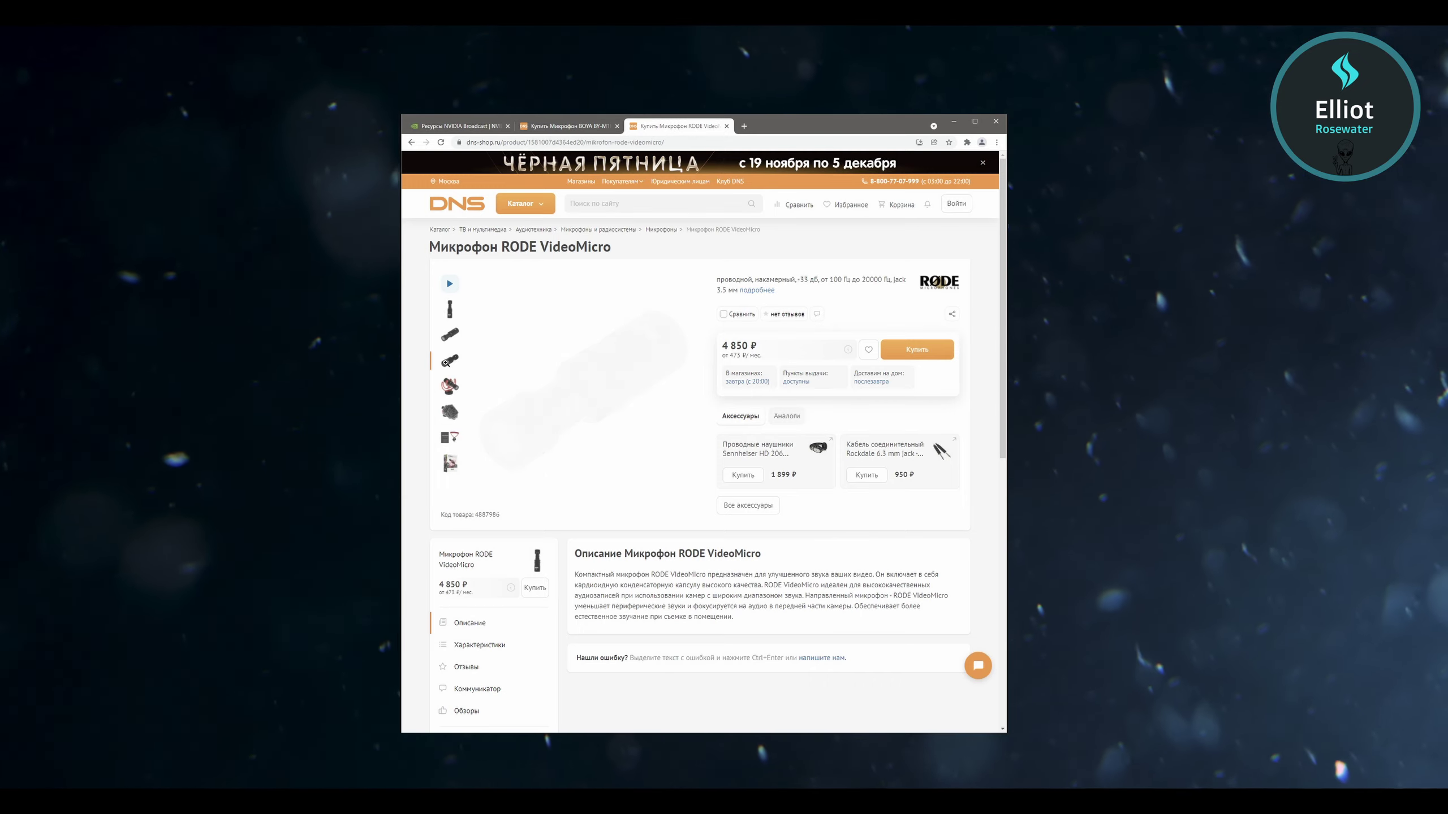
left_click(450, 387)
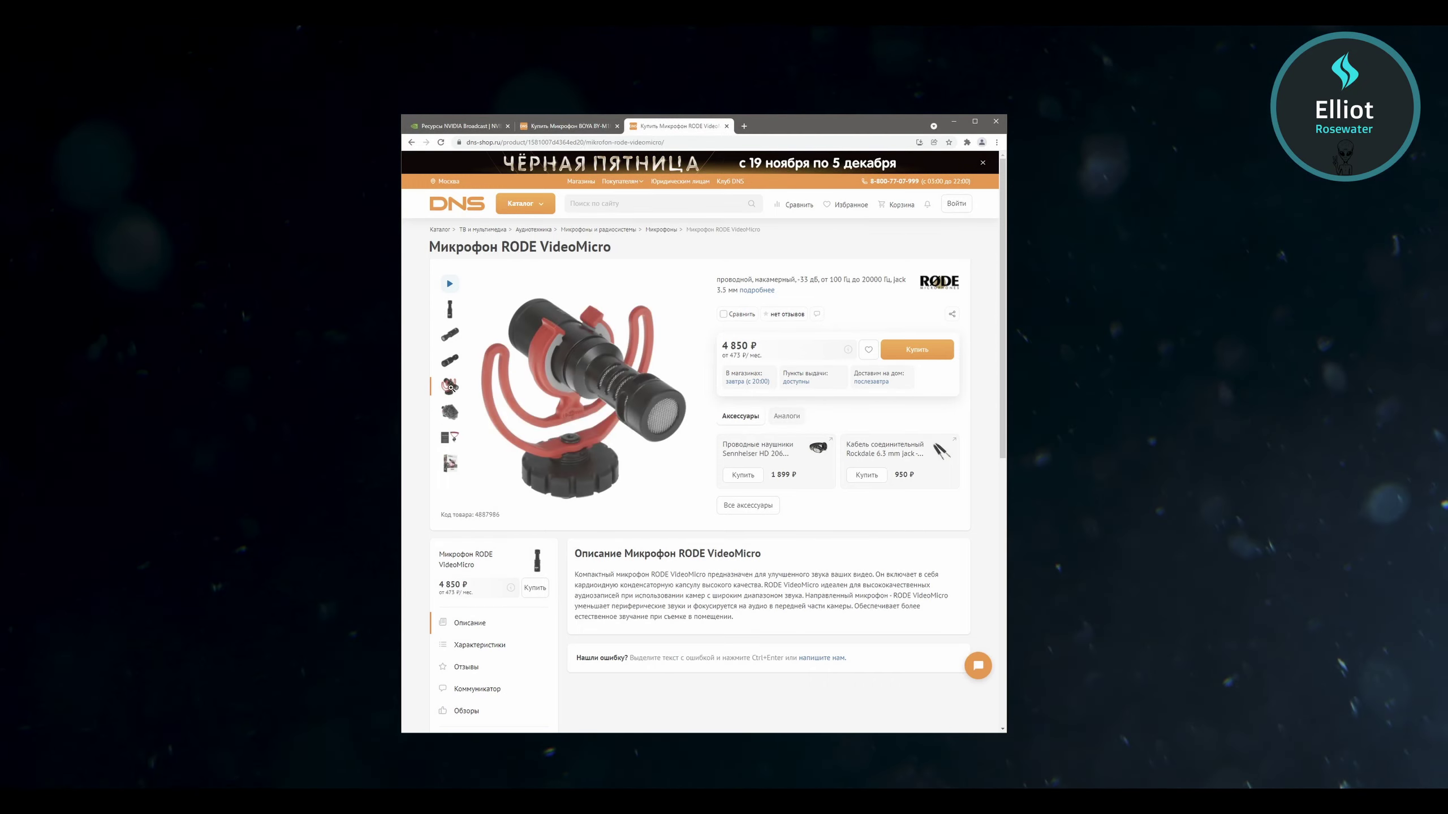
left_click(449, 414)
left_click(452, 438)
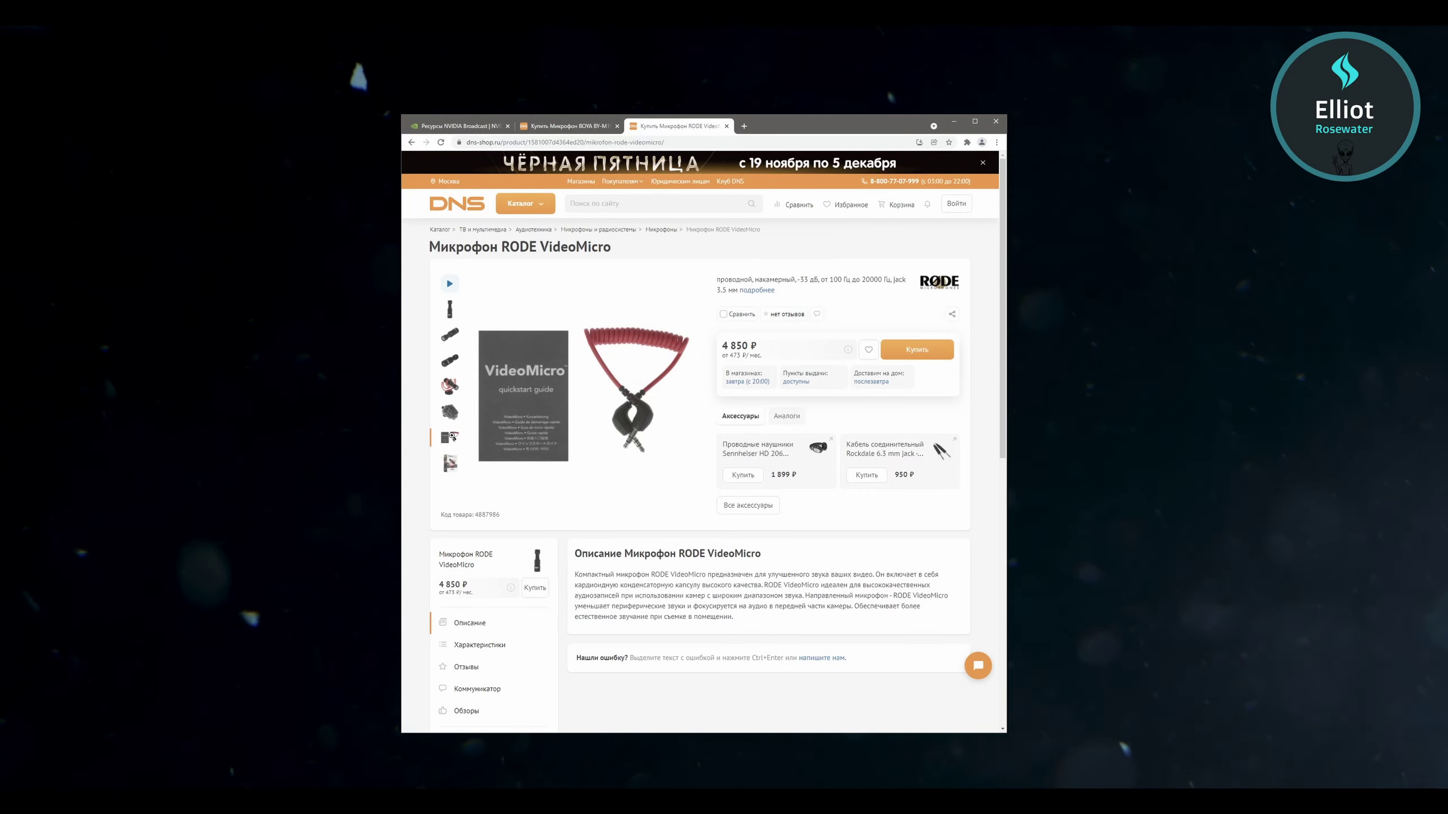
left_click(450, 463)
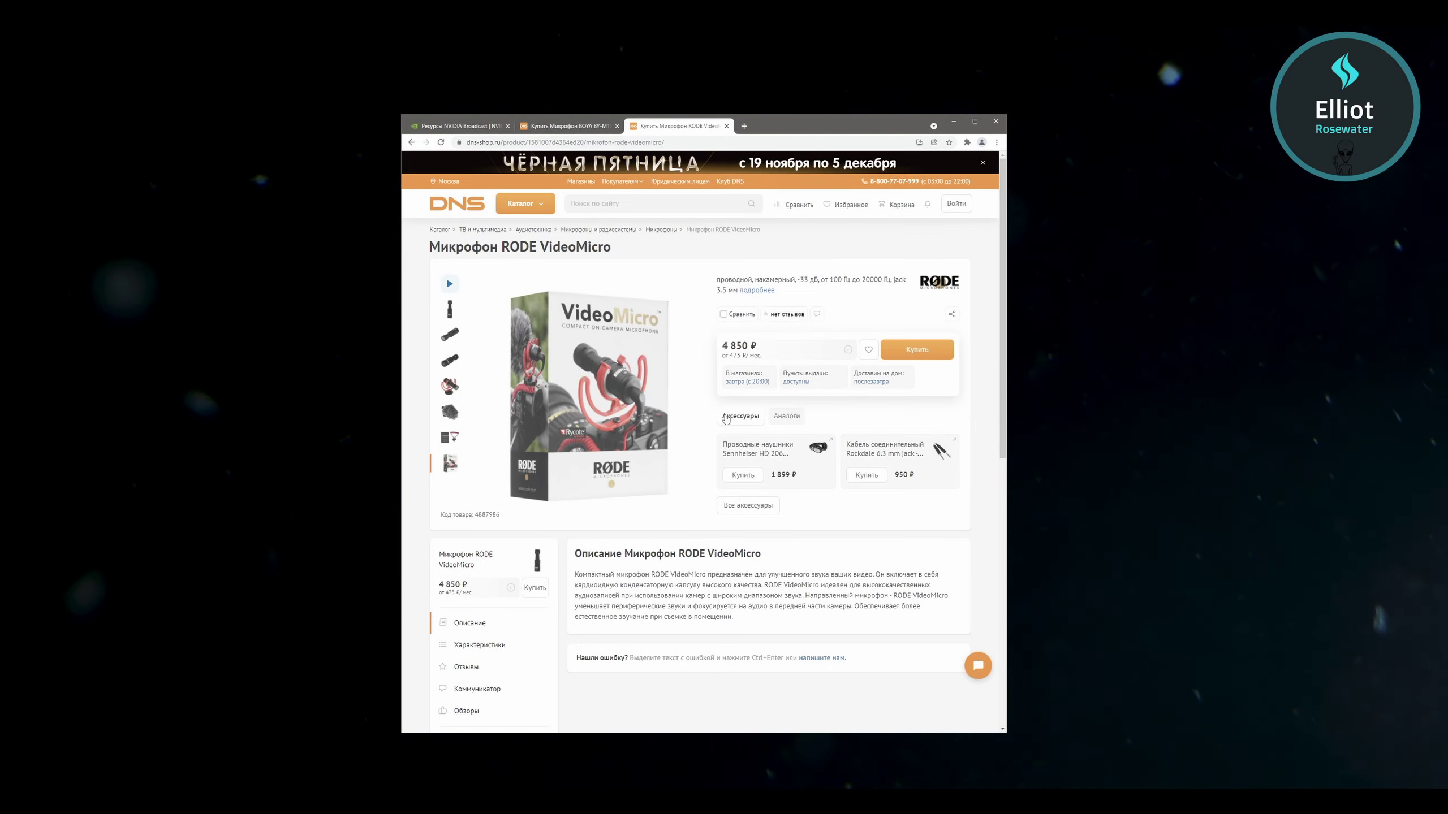
key("Left")
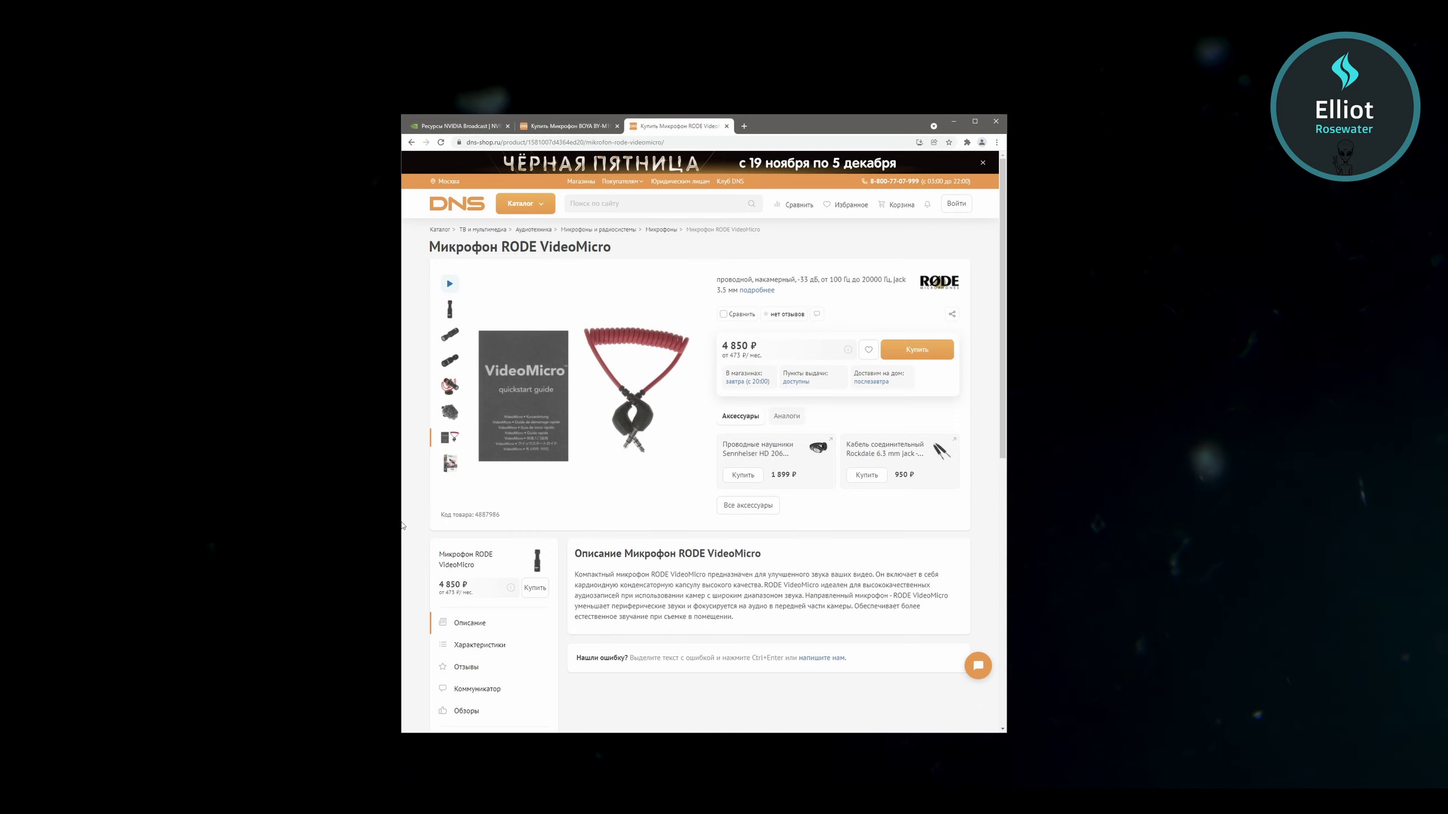
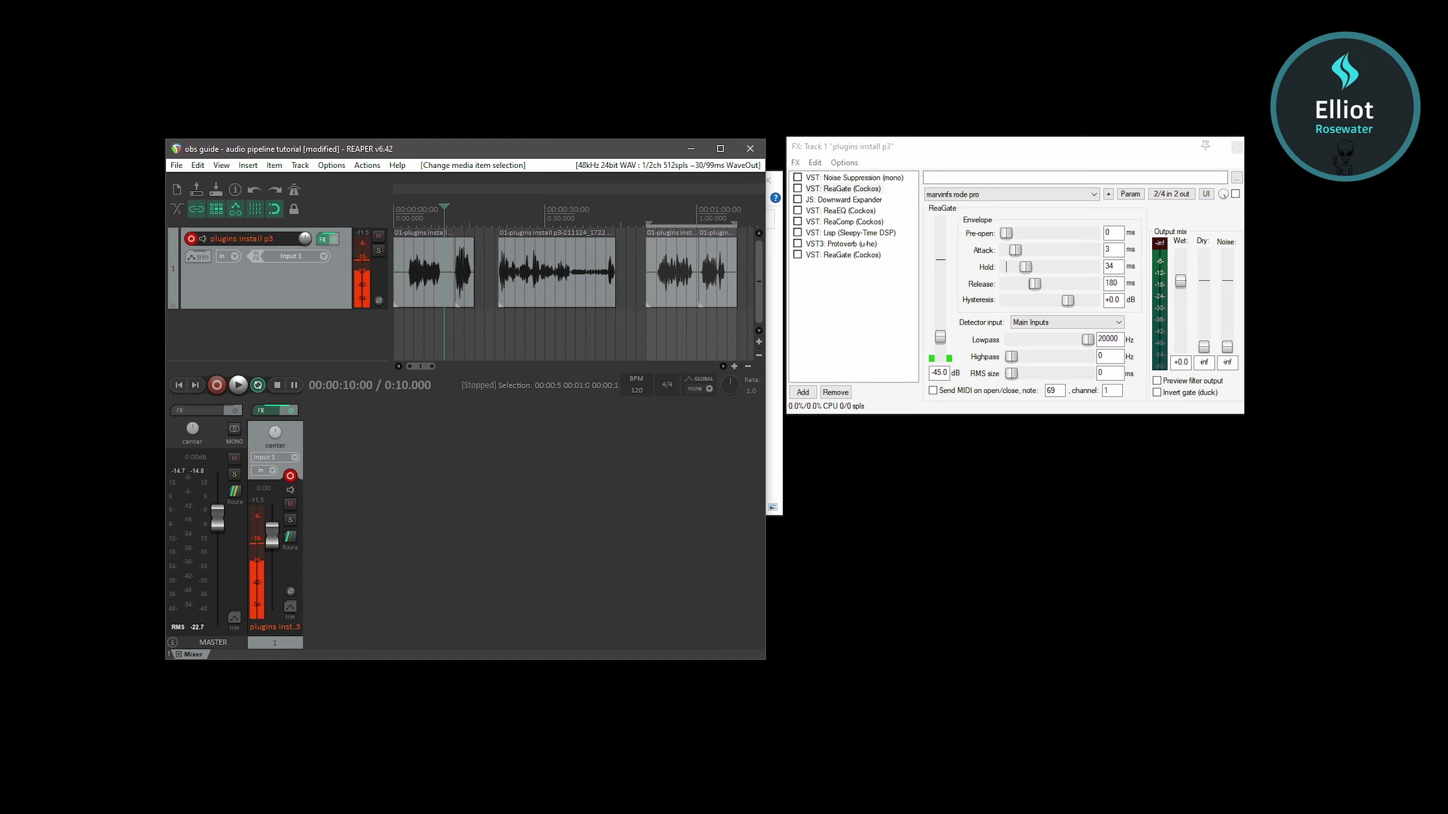
- Reopen the track's FX chain in REAPER and examine the standalone plugin files in C:\Program Files\VSTPlugins\ReaPlugs in File Explorer
left_click(326, 239)
left_click(324, 238)
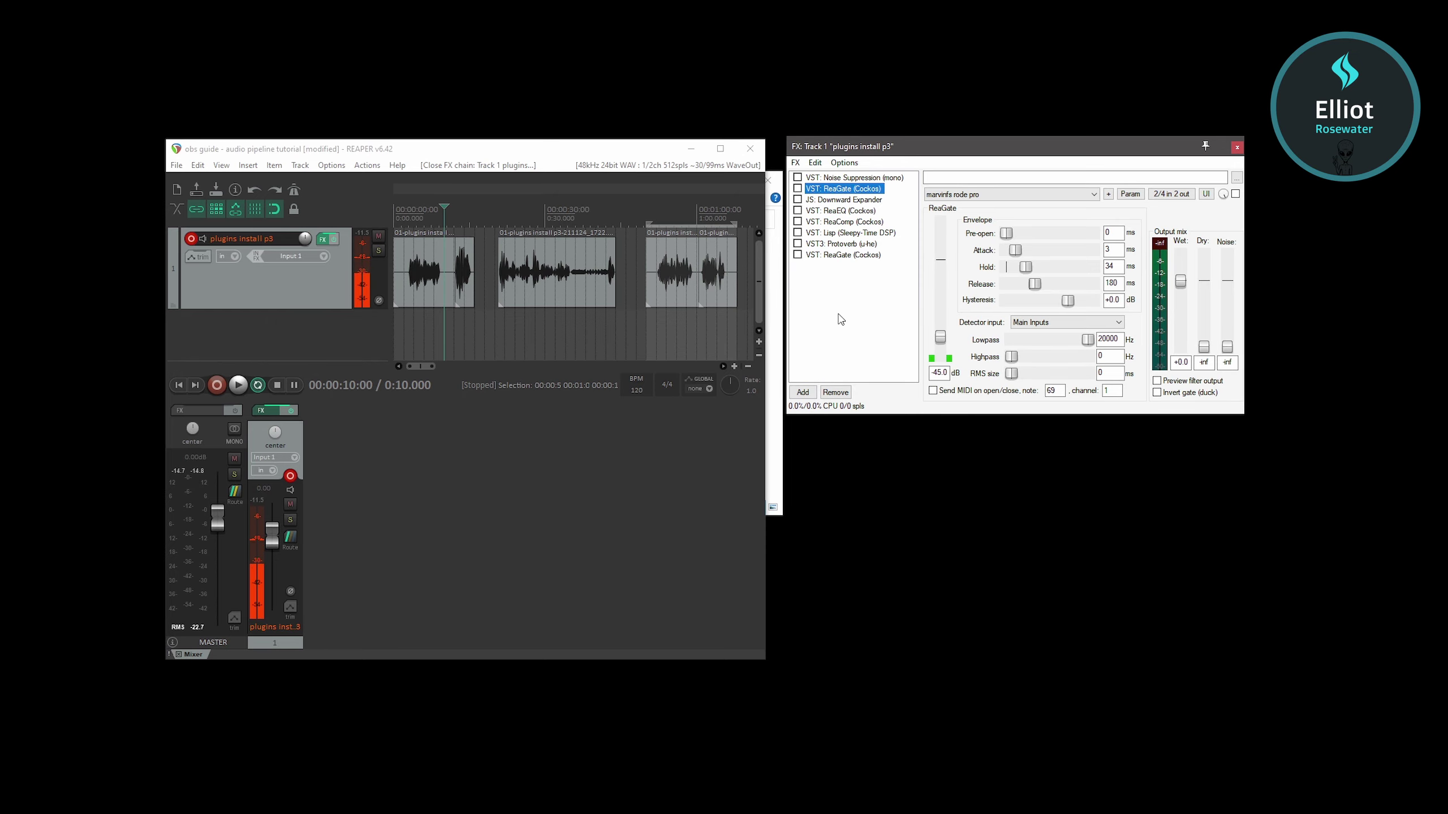
left_click(778, 462)
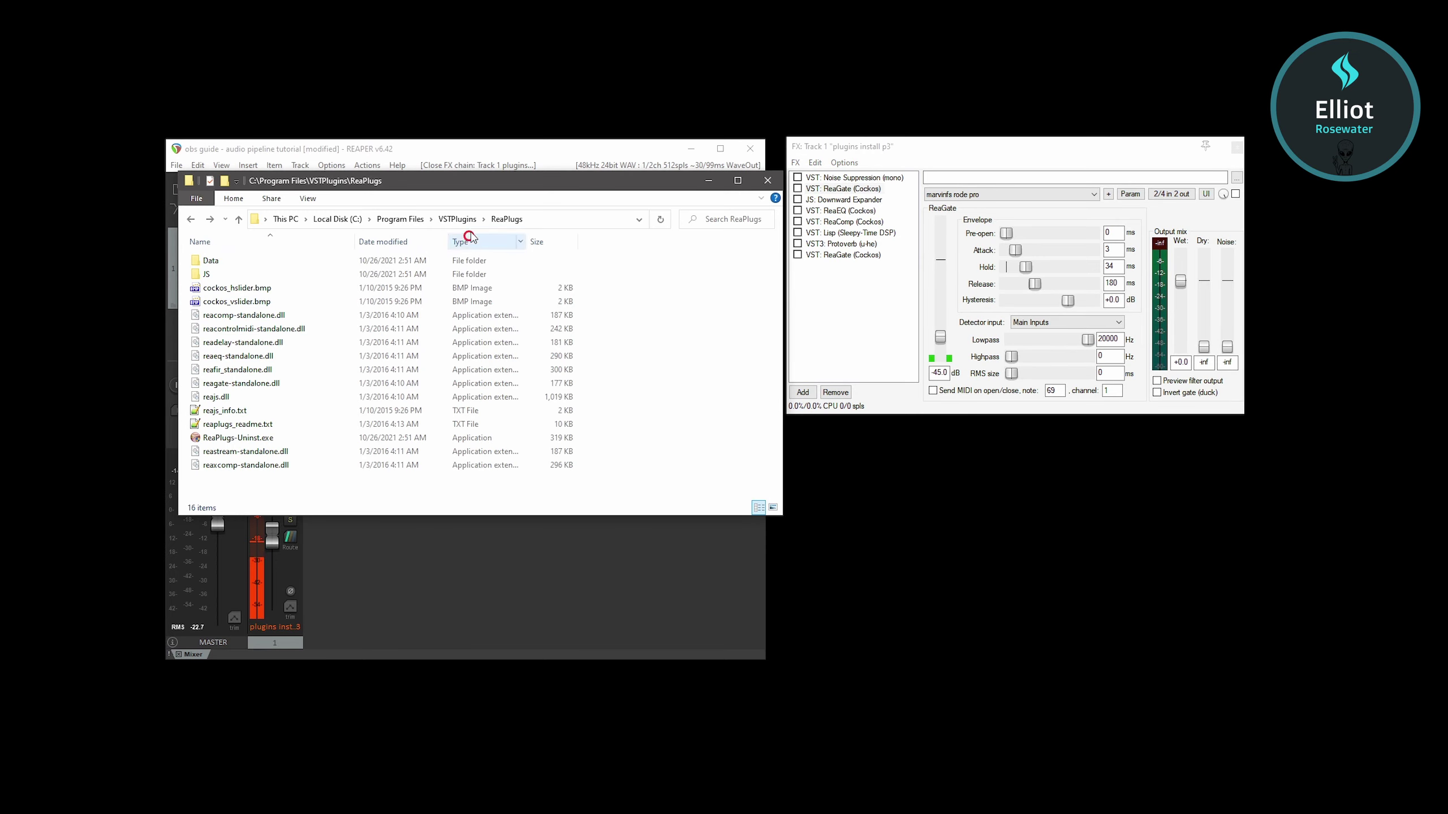
left_click_drag(490, 182, 664, 392)
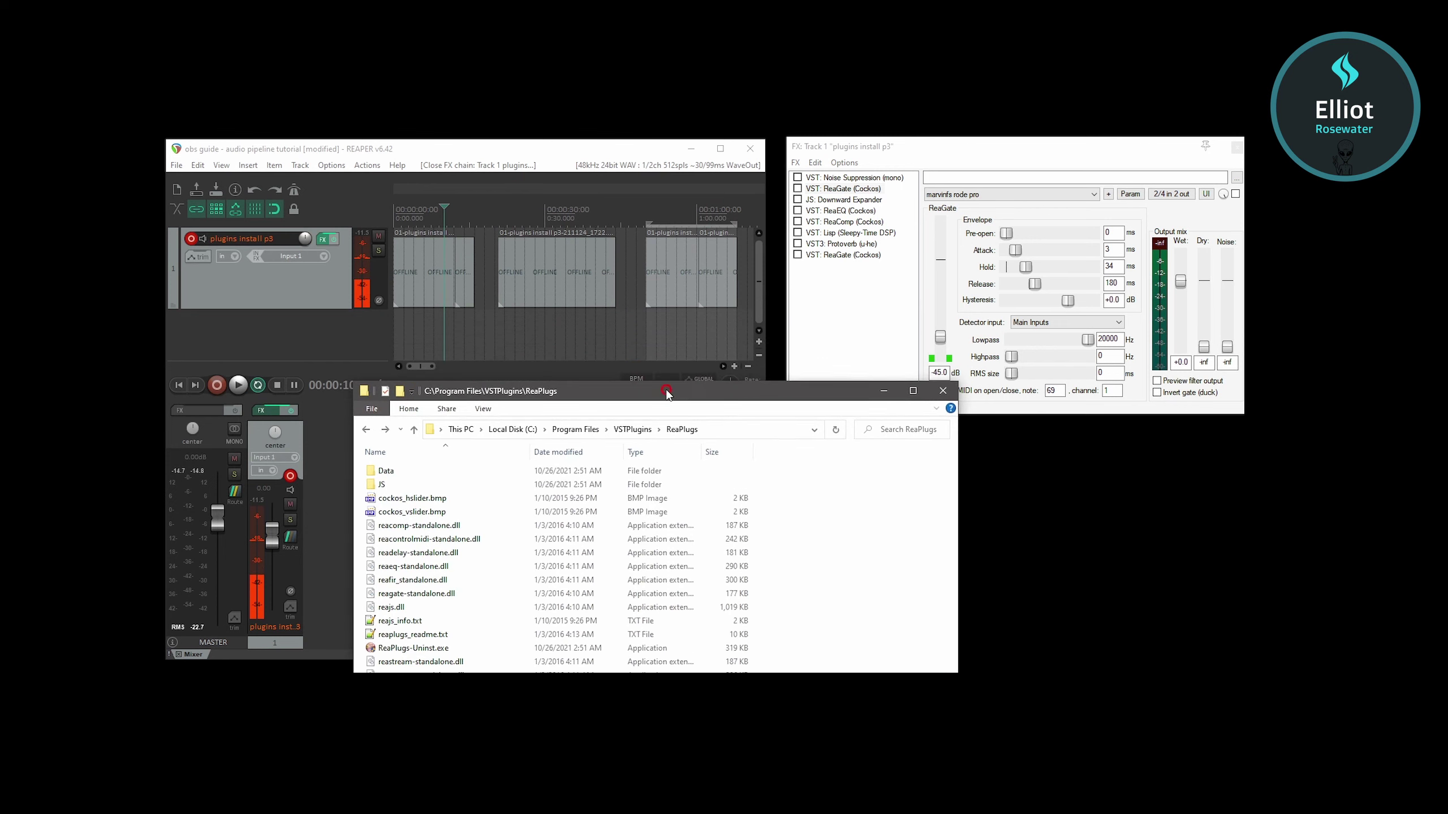
left_click(724, 433)
left_click(633, 442)
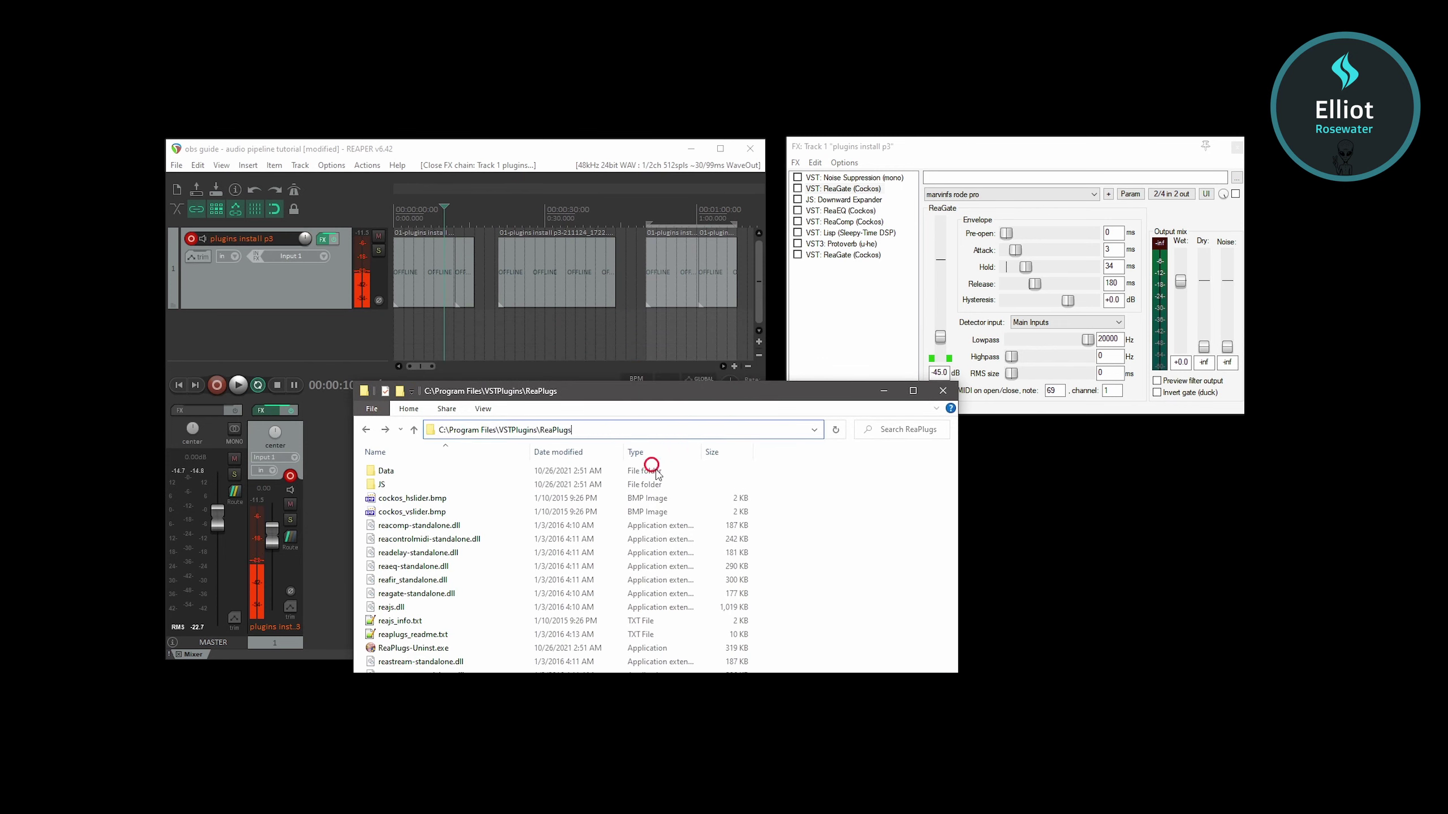
left_click(440, 580)
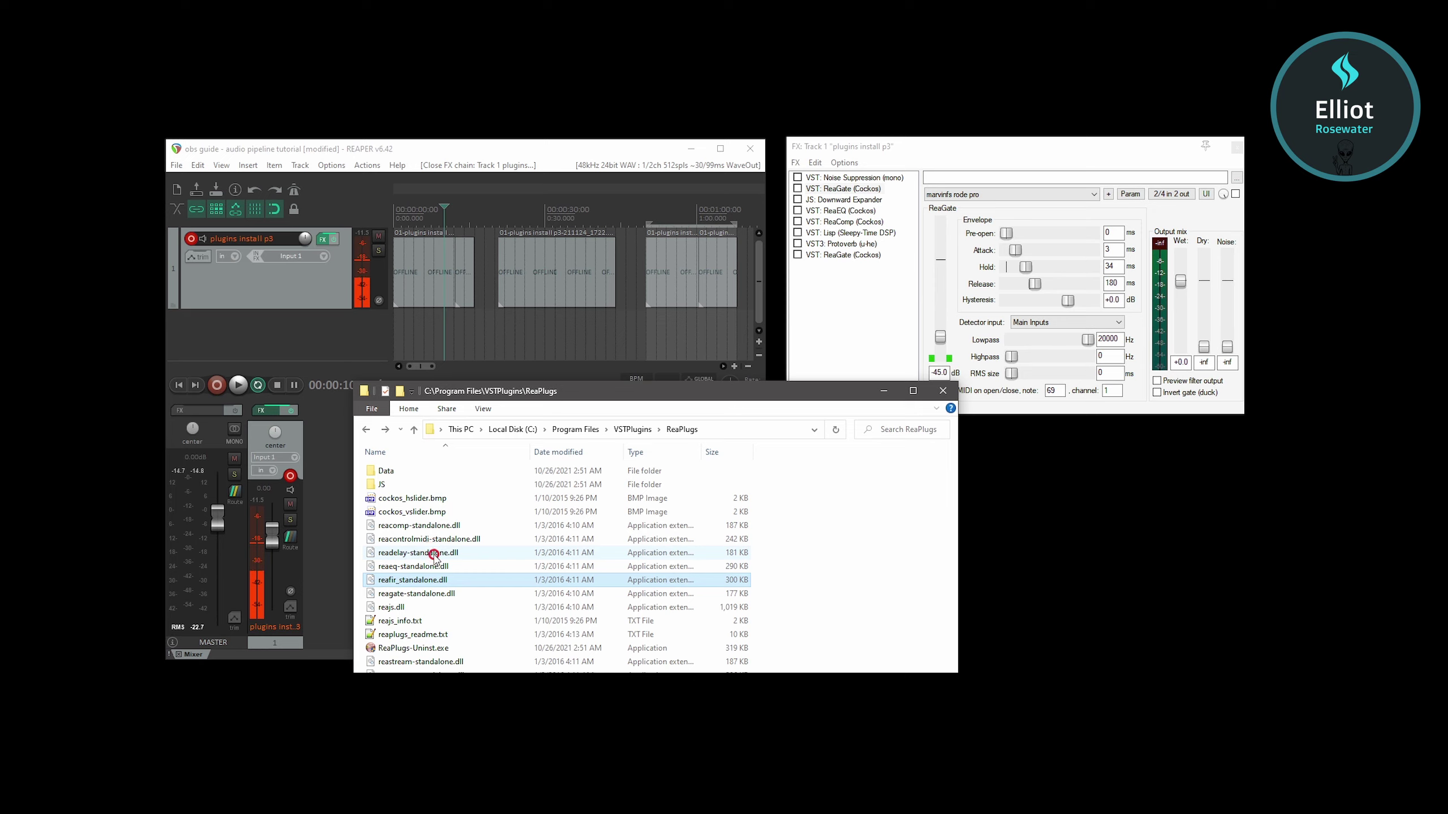
left_click(434, 554)
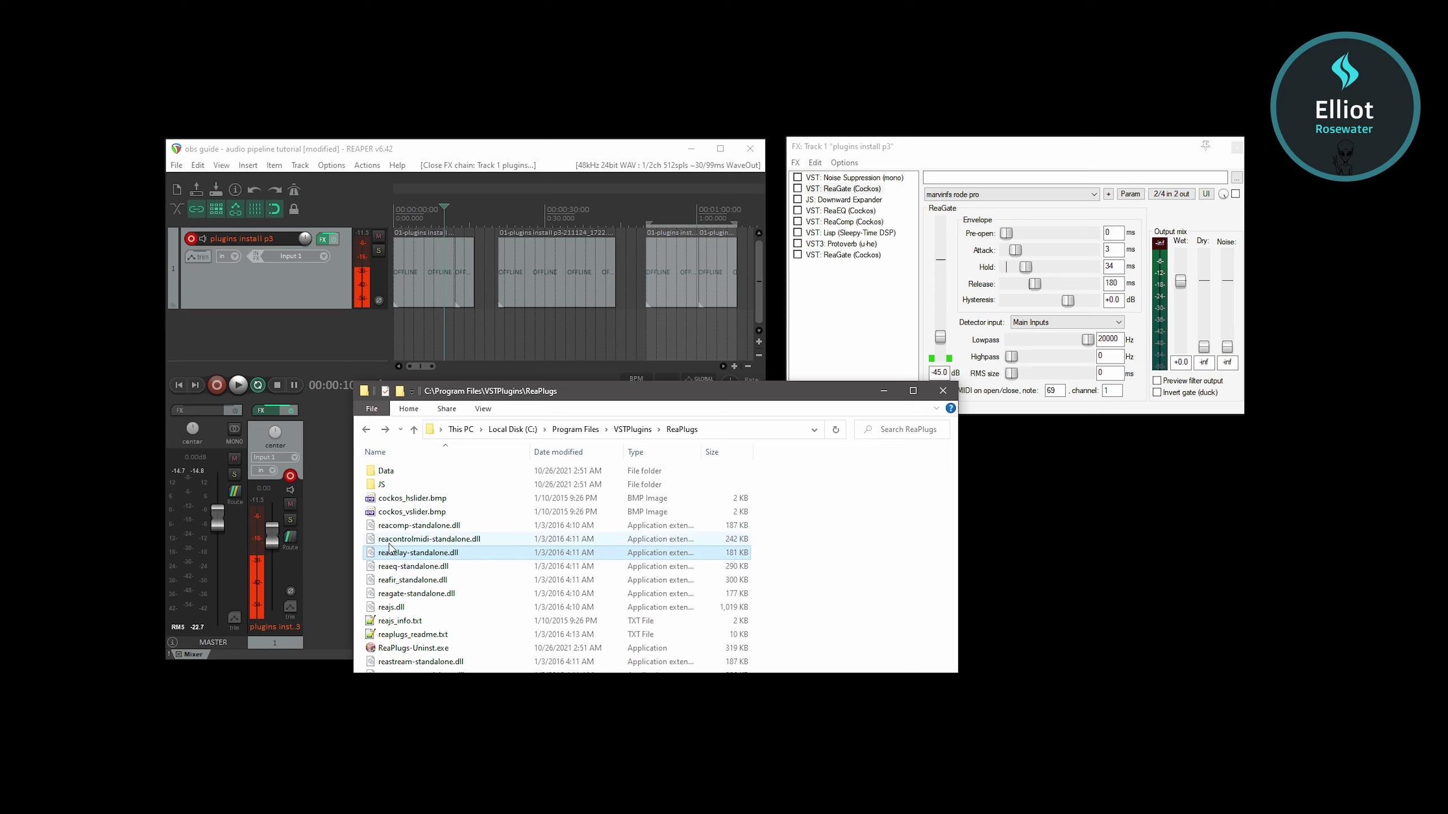
- Locate the Downward_Expander file in the ReaPlugs JS\Effects\sstillwell folder and close the folder window
double_click(390, 489)
left_click(390, 487)
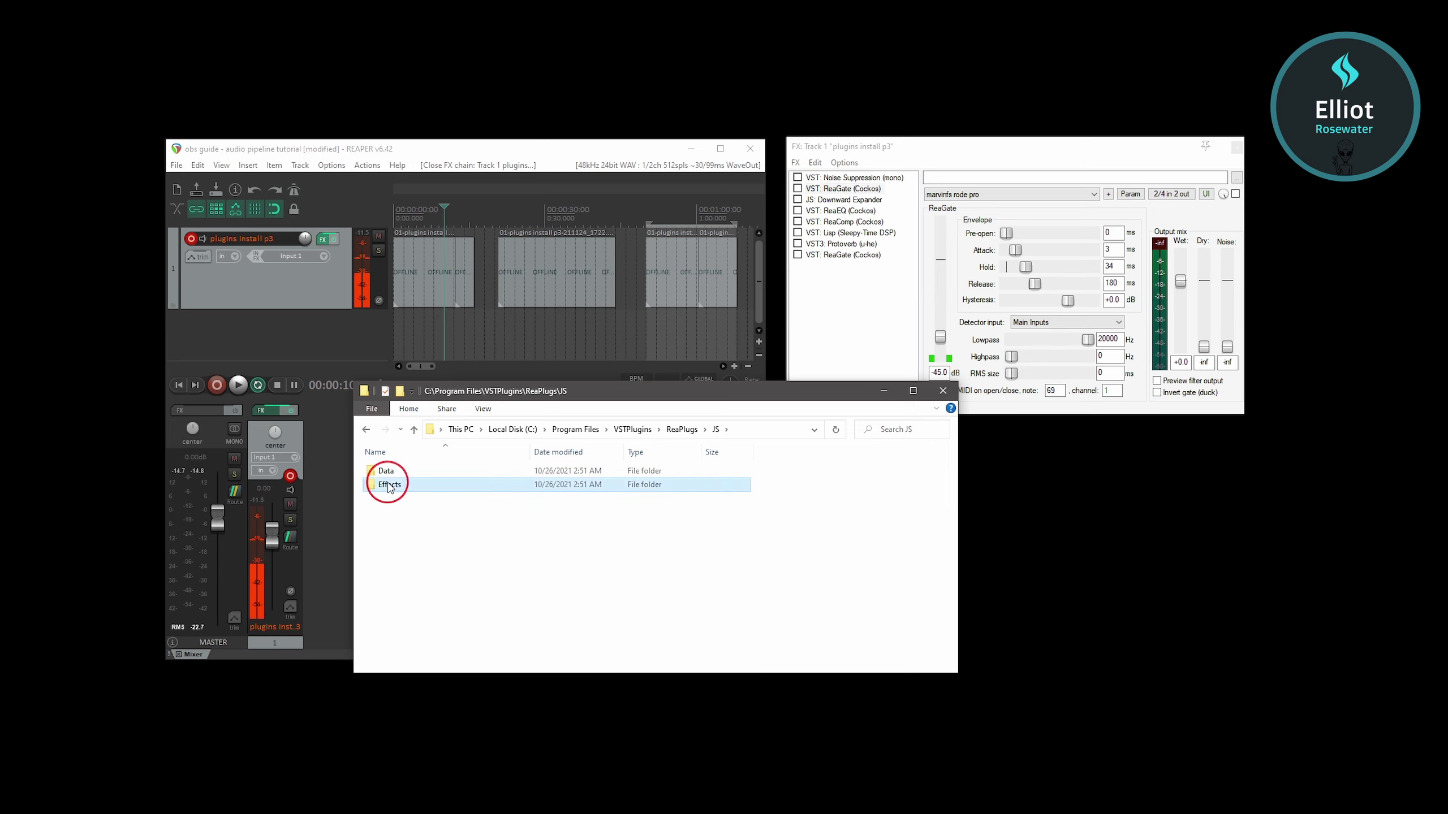
double_click(389, 487)
left_click(400, 664)
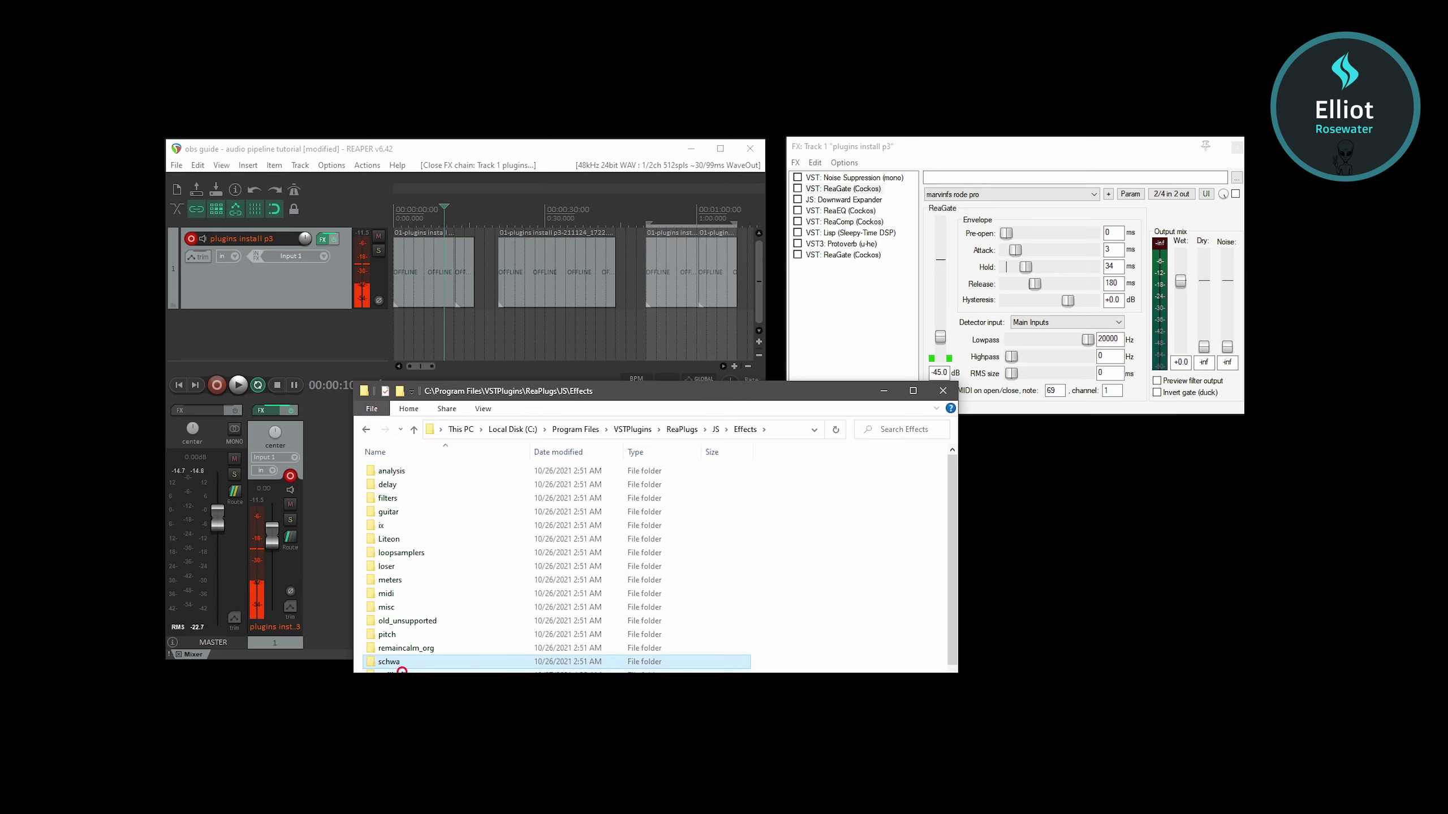
double_click(402, 672)
left_click(441, 635)
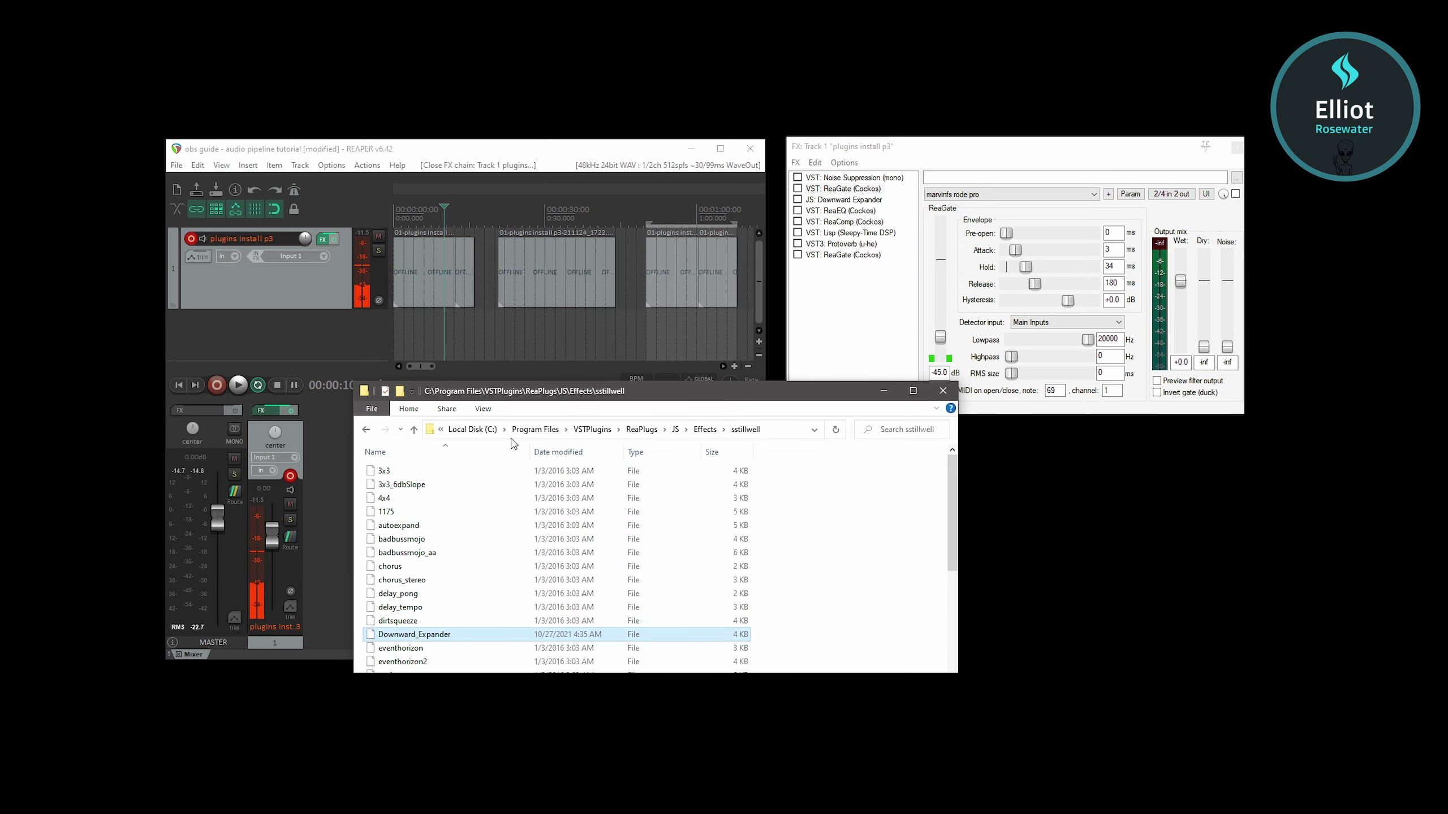
key("alt+F4")
- Move the track's FX chain window below the timeline beside the mixer strips, and briefly view its plugin browser
left_click_drag(941, 150, 619, 422)
left_click(484, 653)
left_click_drag(922, 331, 728, 413)
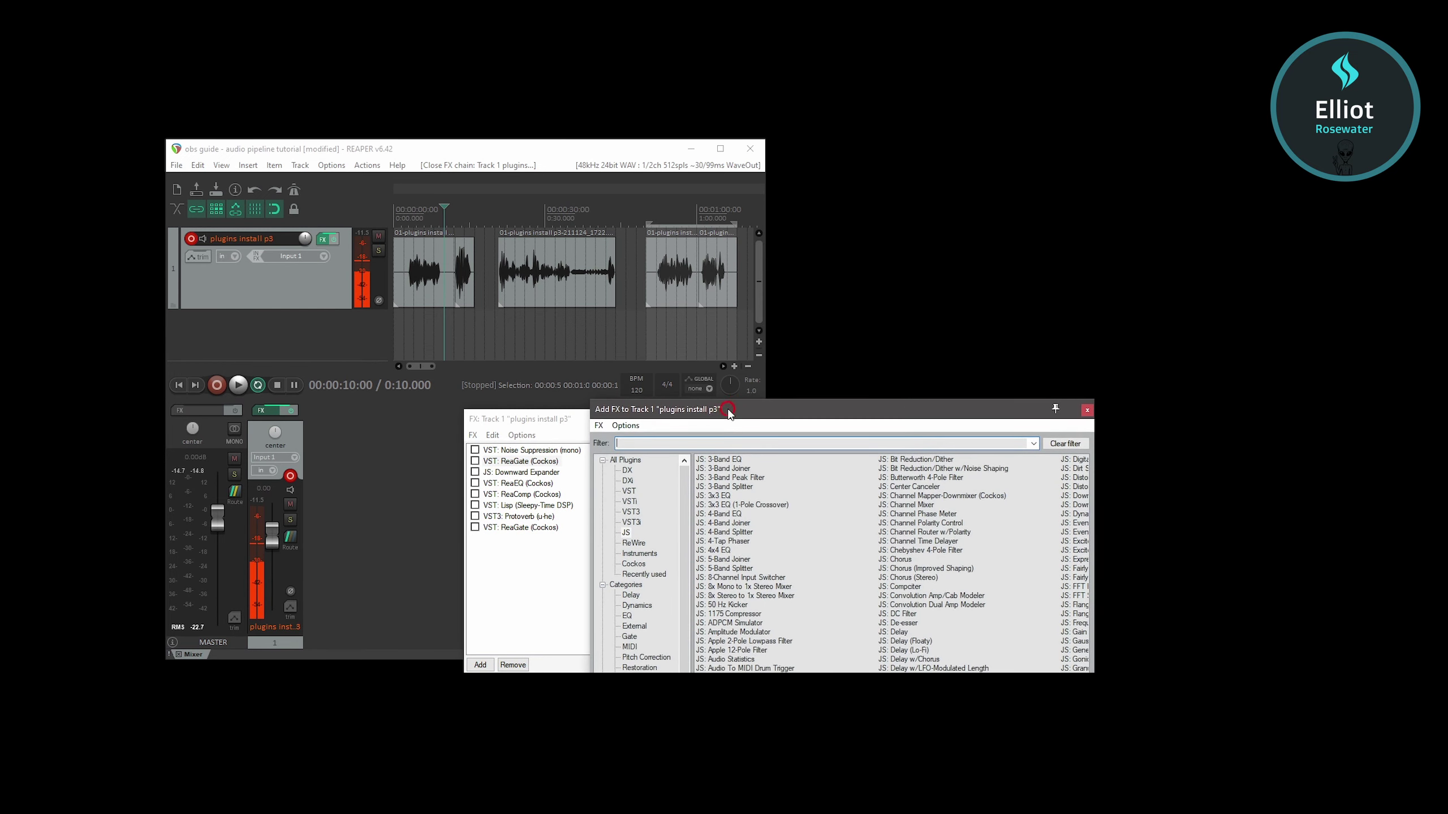
left_click(1087, 410)
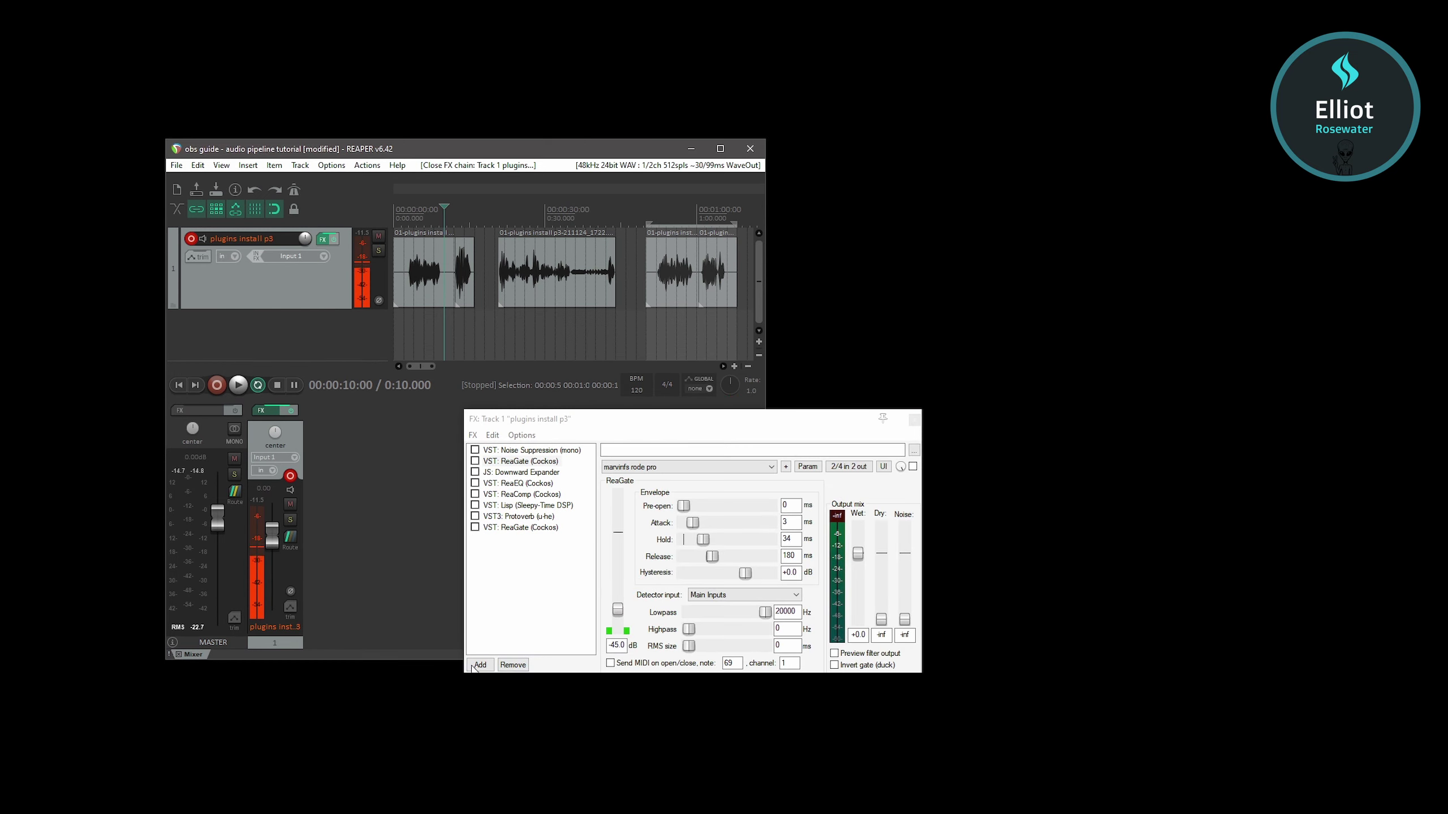
- Reopen the plugin browser for the track and search all plugins for "reajs"
left_click(473, 436)
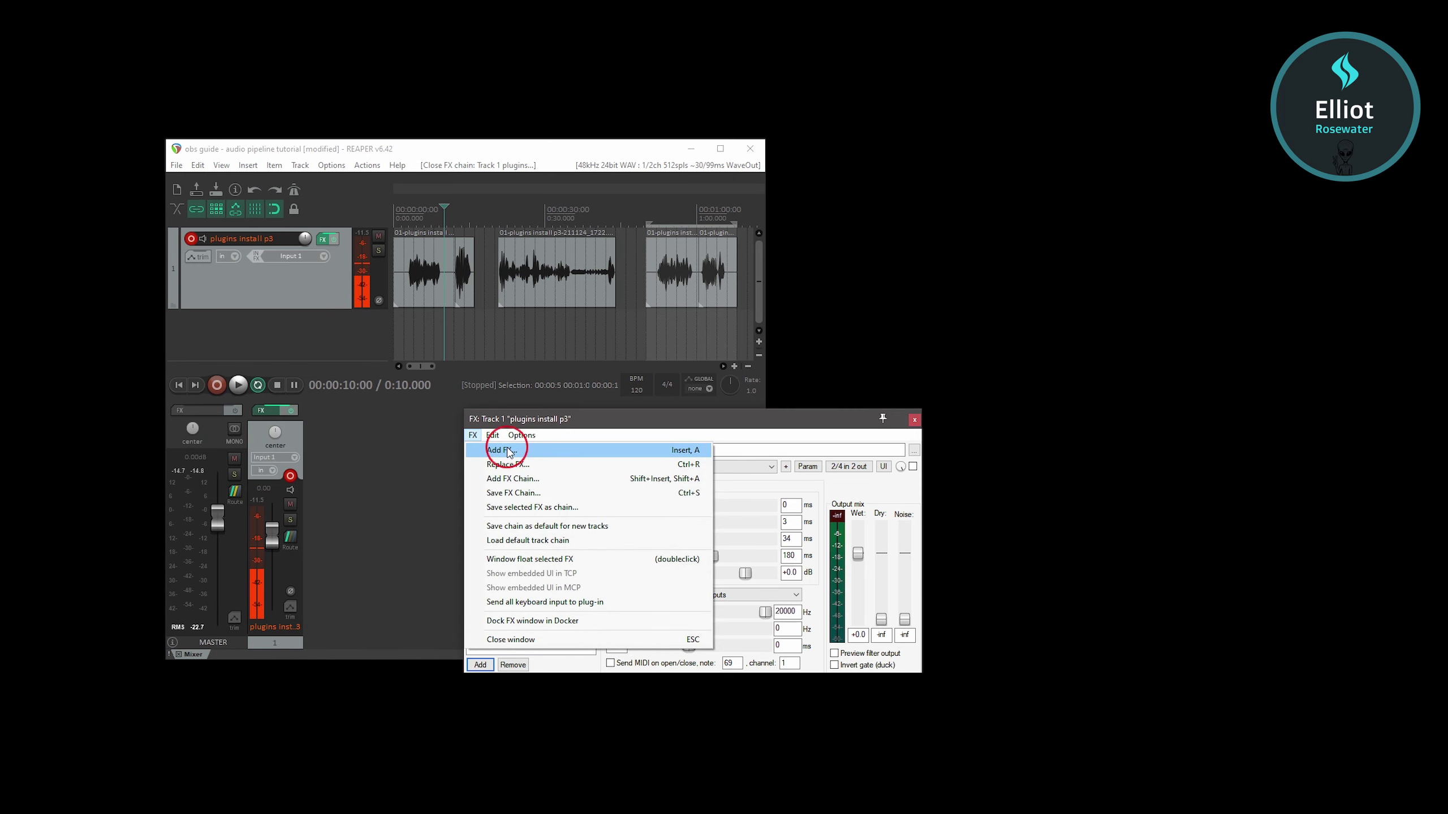
left_click(502, 451)
left_click(625, 461)
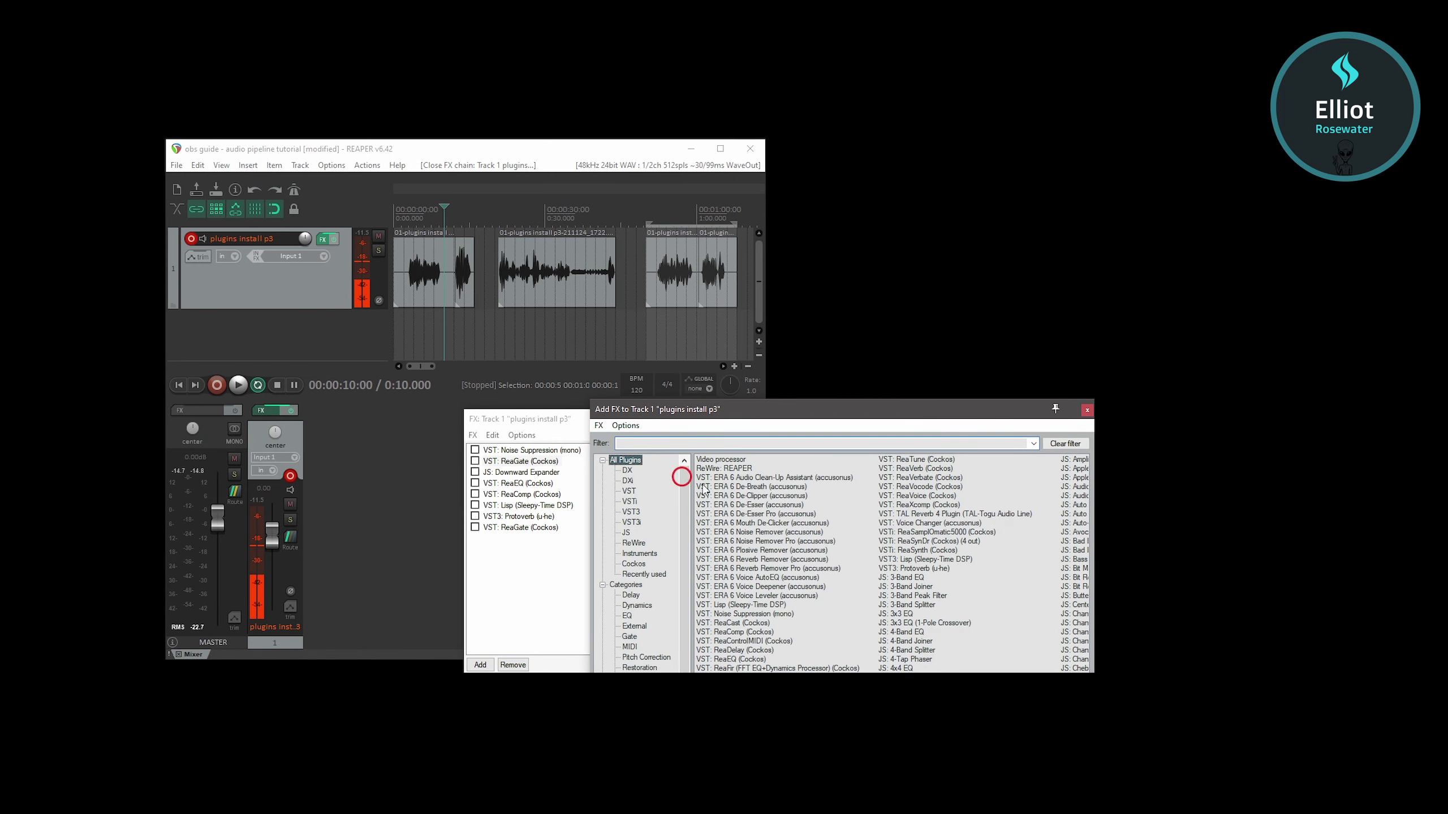
scroll(855, 570, "down", 10)
type("rea")
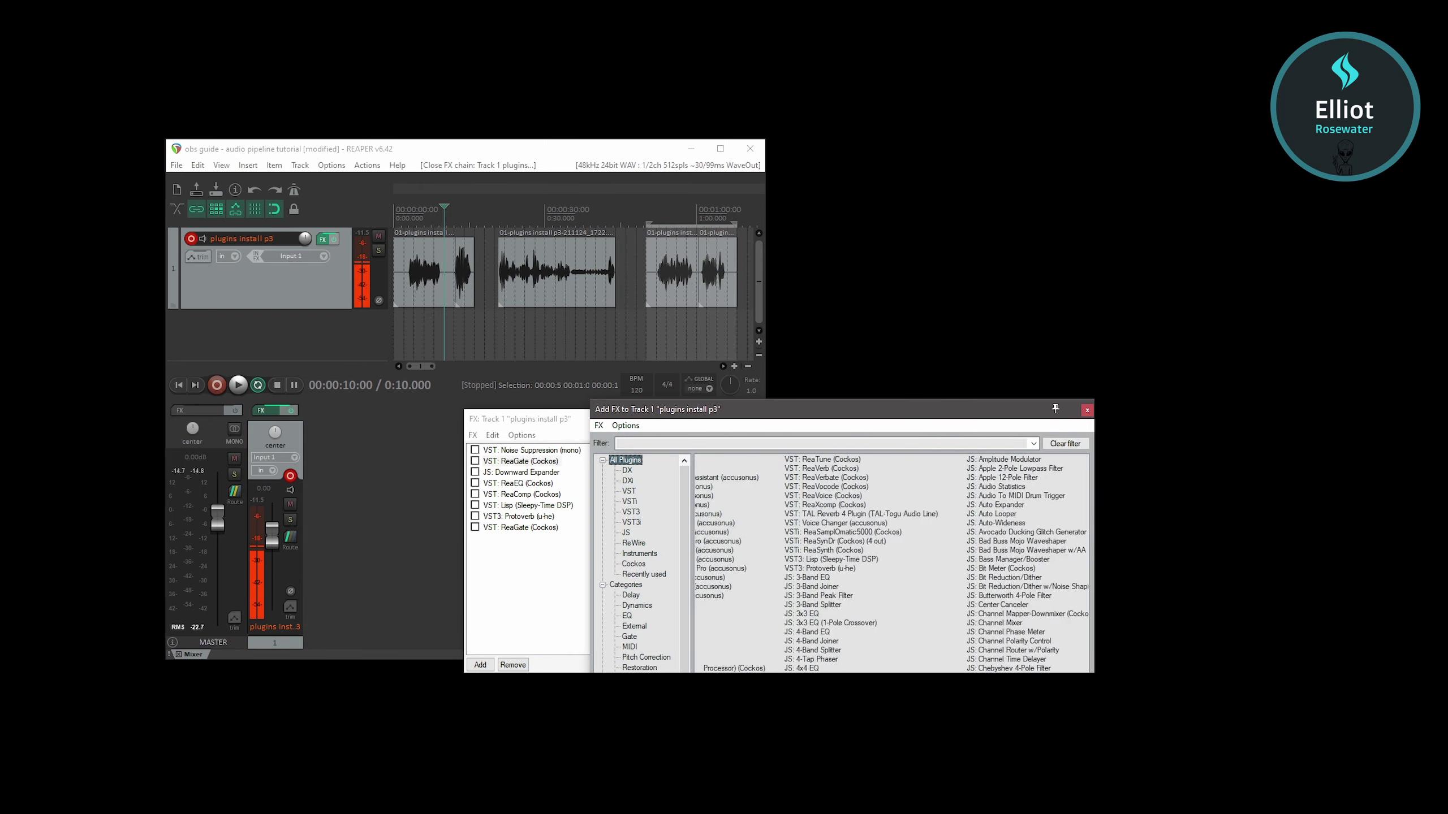
type("js")
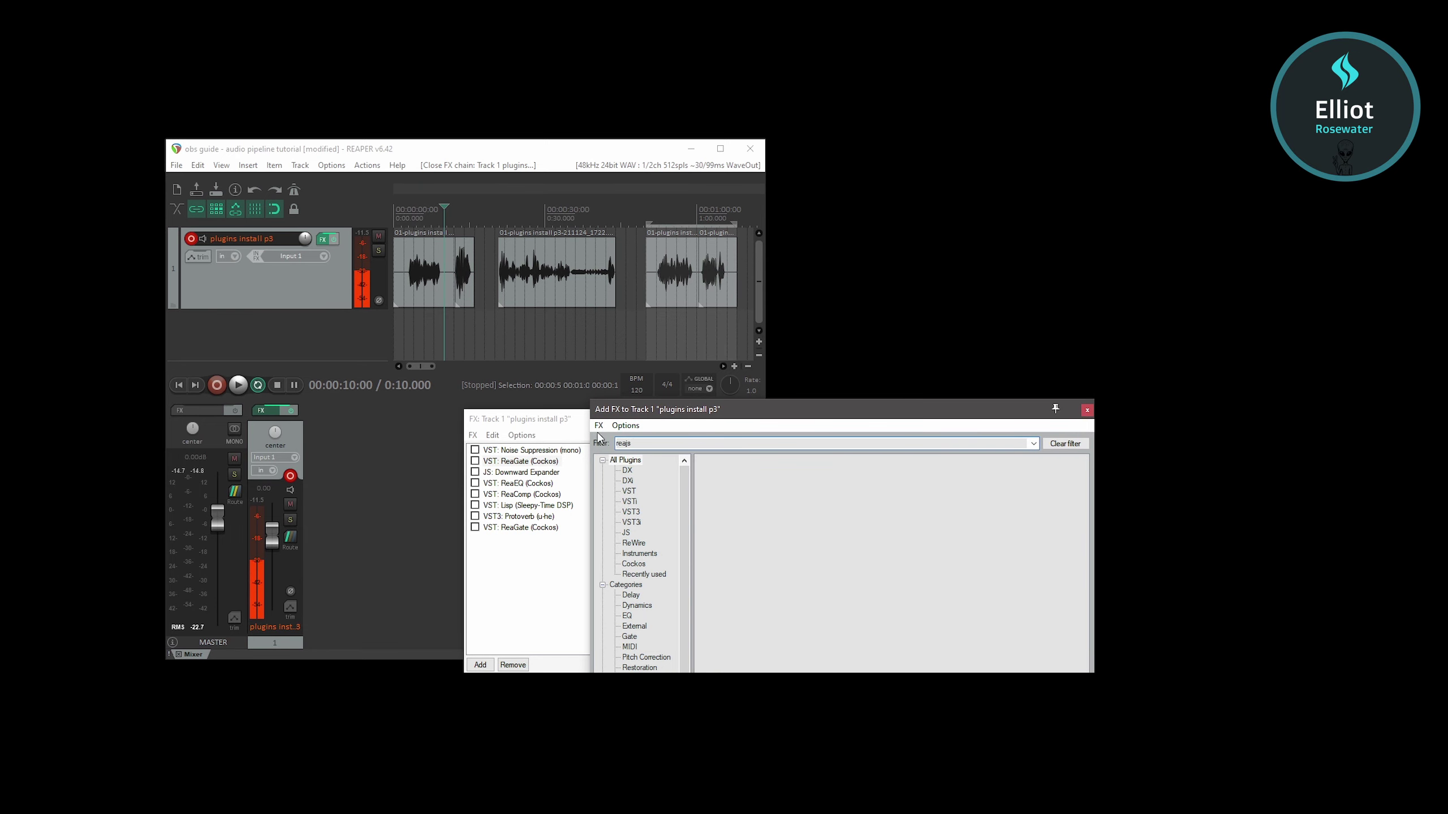
- Clear the plugin search and list only the JS plugins
left_click(637, 524)
left_click(632, 520)
left_click(627, 527)
left_click(634, 517)
key("BackSpace")
left_click(626, 533)
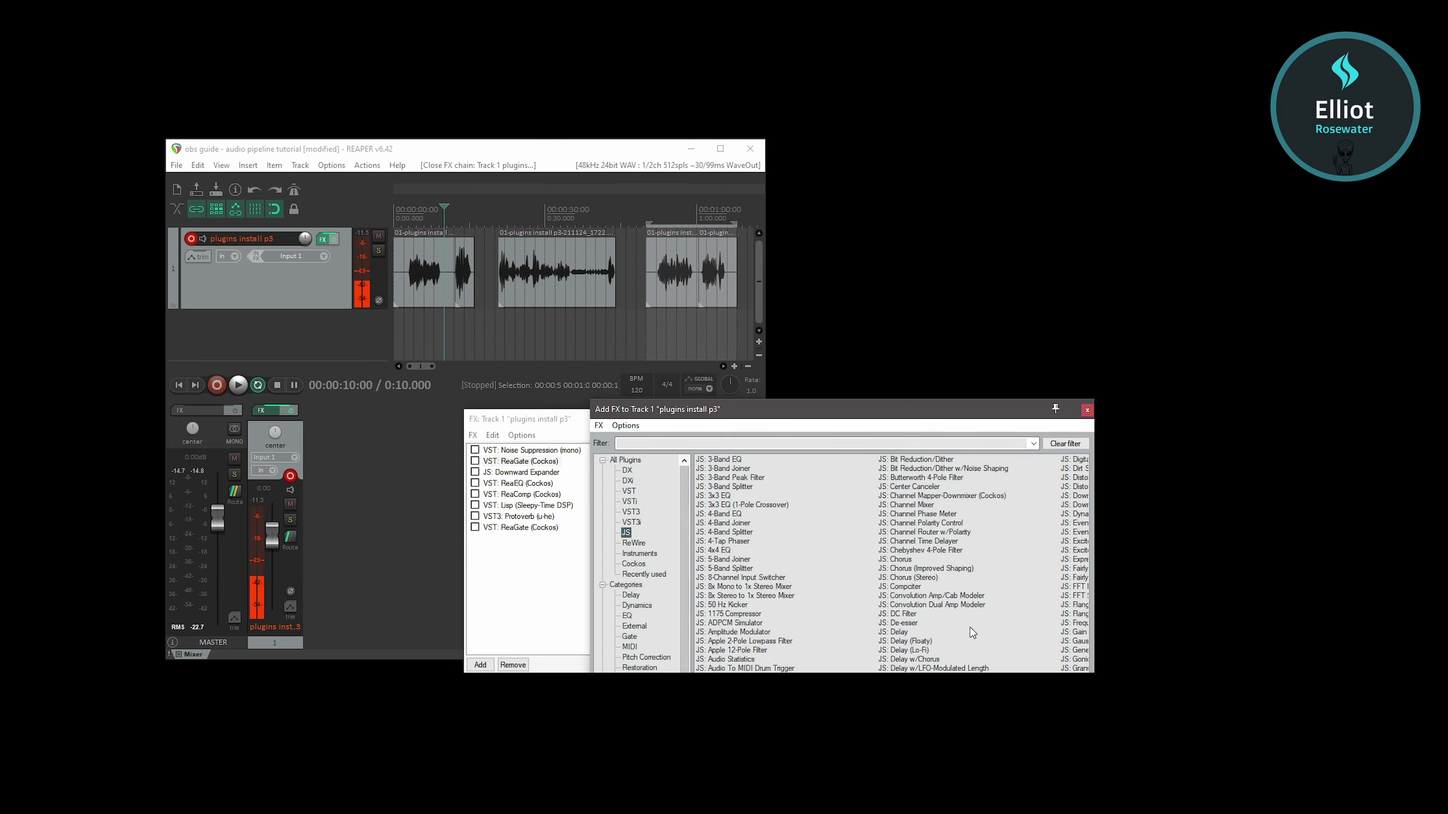
- Search all plugins for "reacomp" and close the plugin browser
left_click(634, 460)
left_click(648, 443)
type("re")
left_click(669, 450)
type("agate")
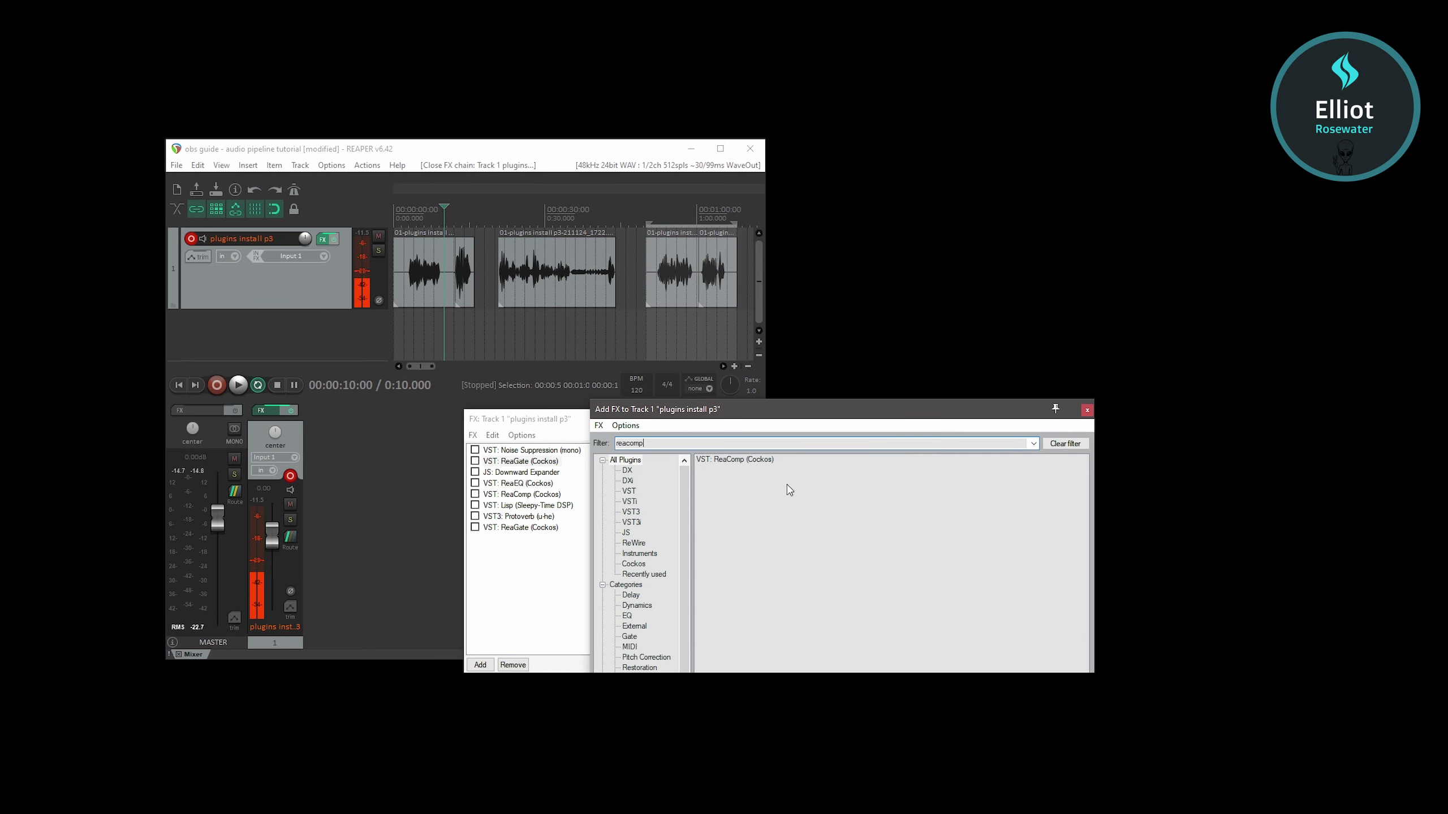
key("Escape")
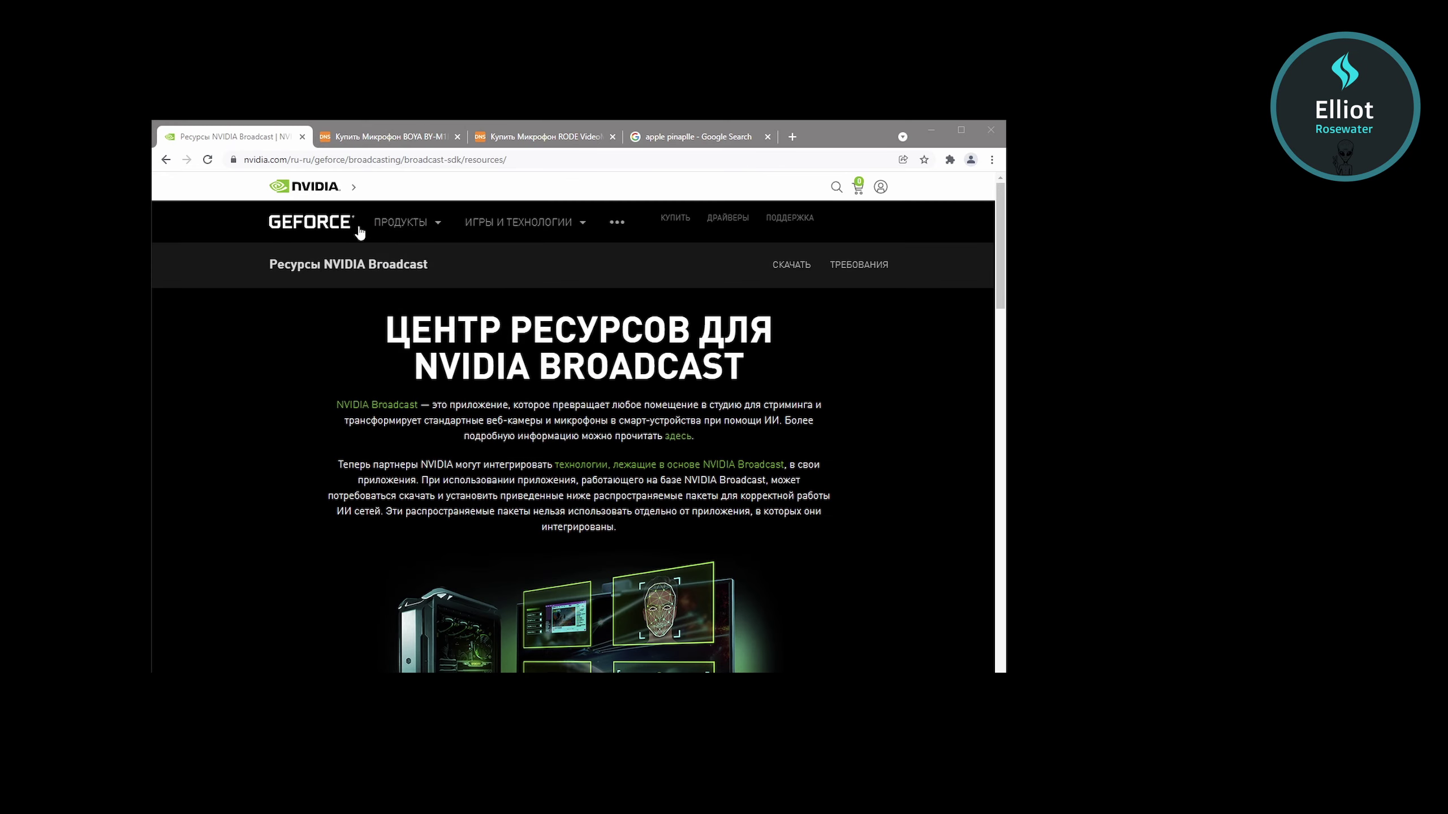
- Switch to the browser and examine the audio, video and AR effects downloads on the NVIDIA Broadcast resources page
left_click(530, 158)
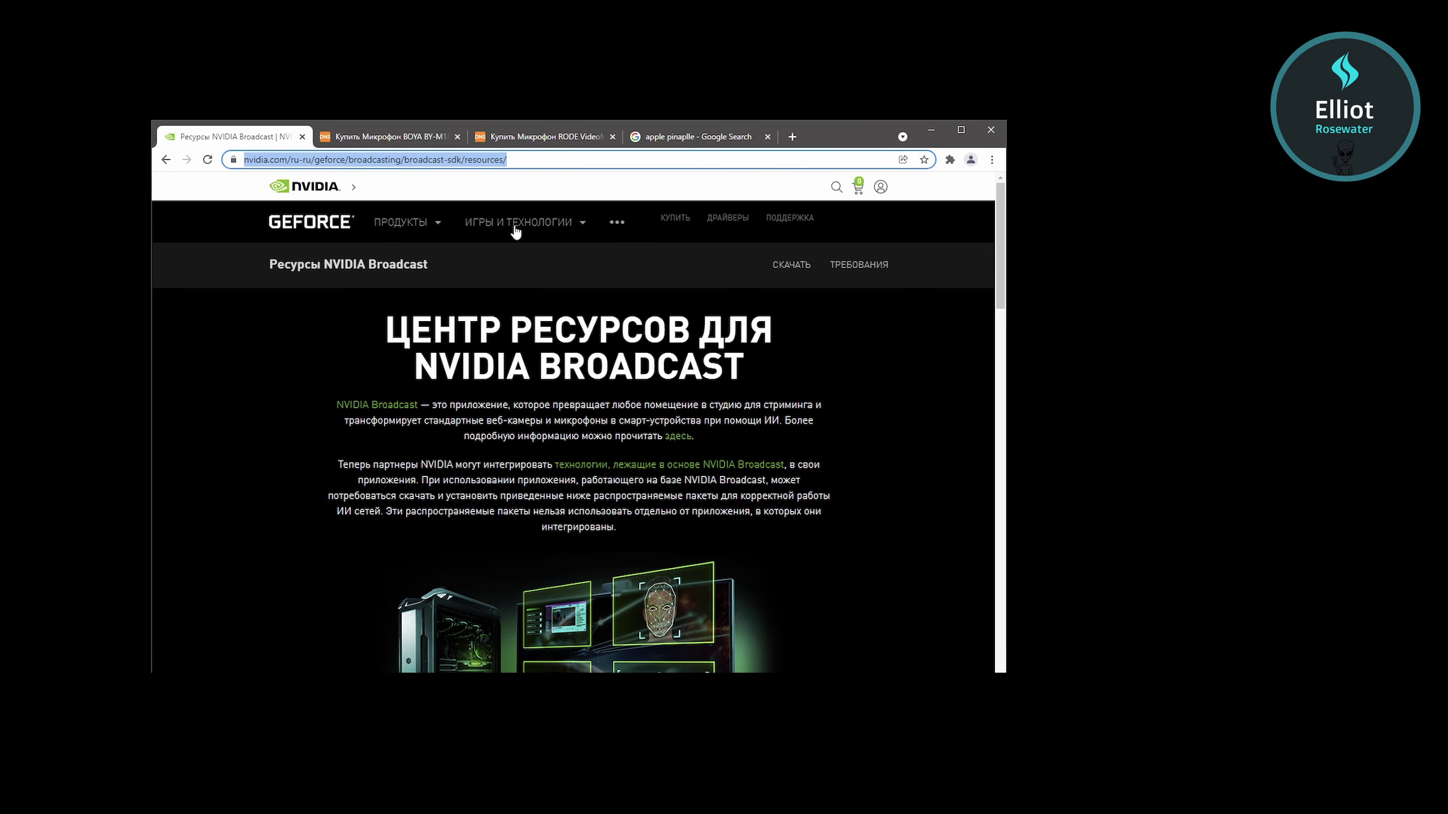
left_click(977, 396)
scroll(767, 466, "down", 5)
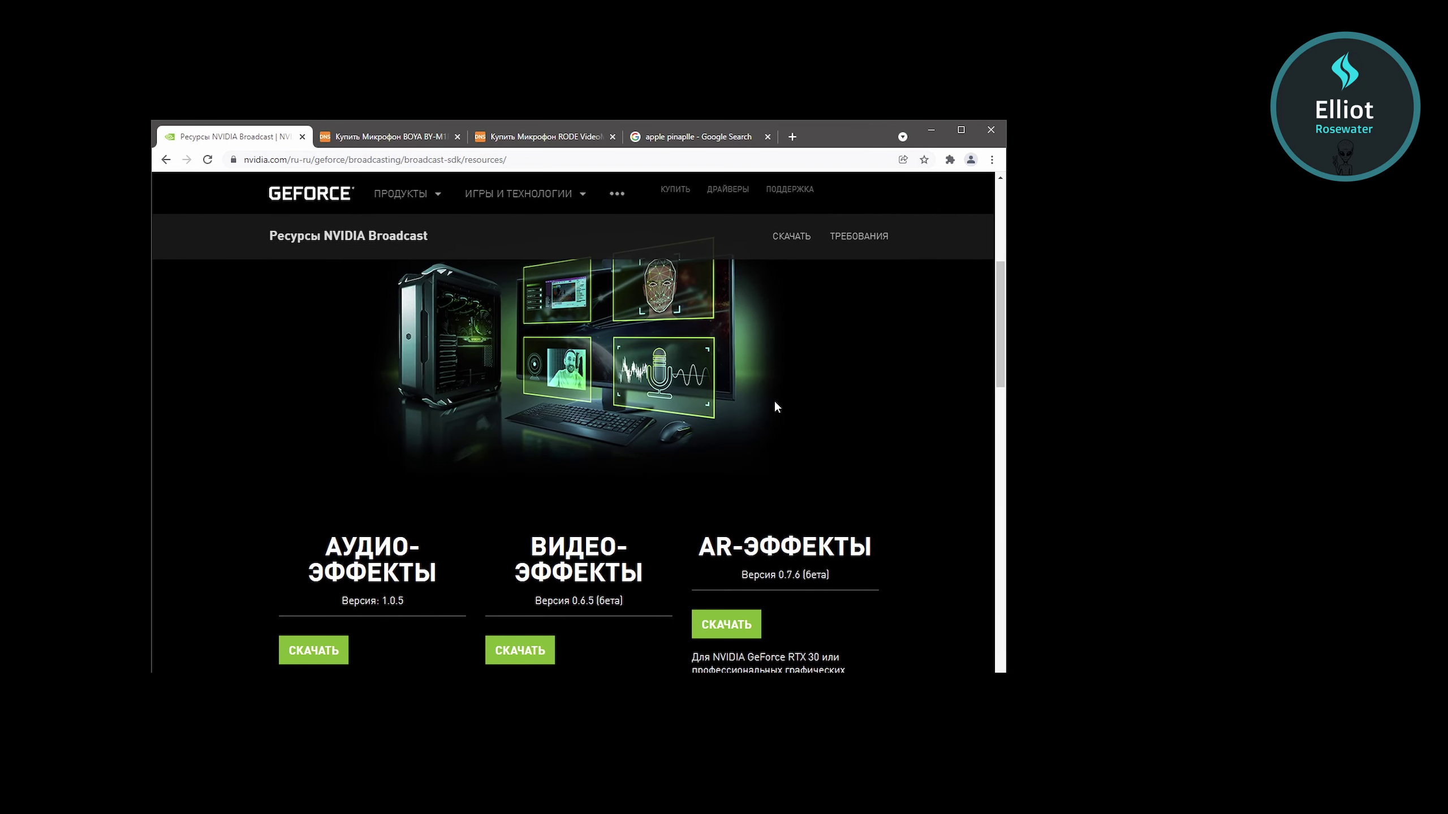
scroll(774, 392, "down", 3)
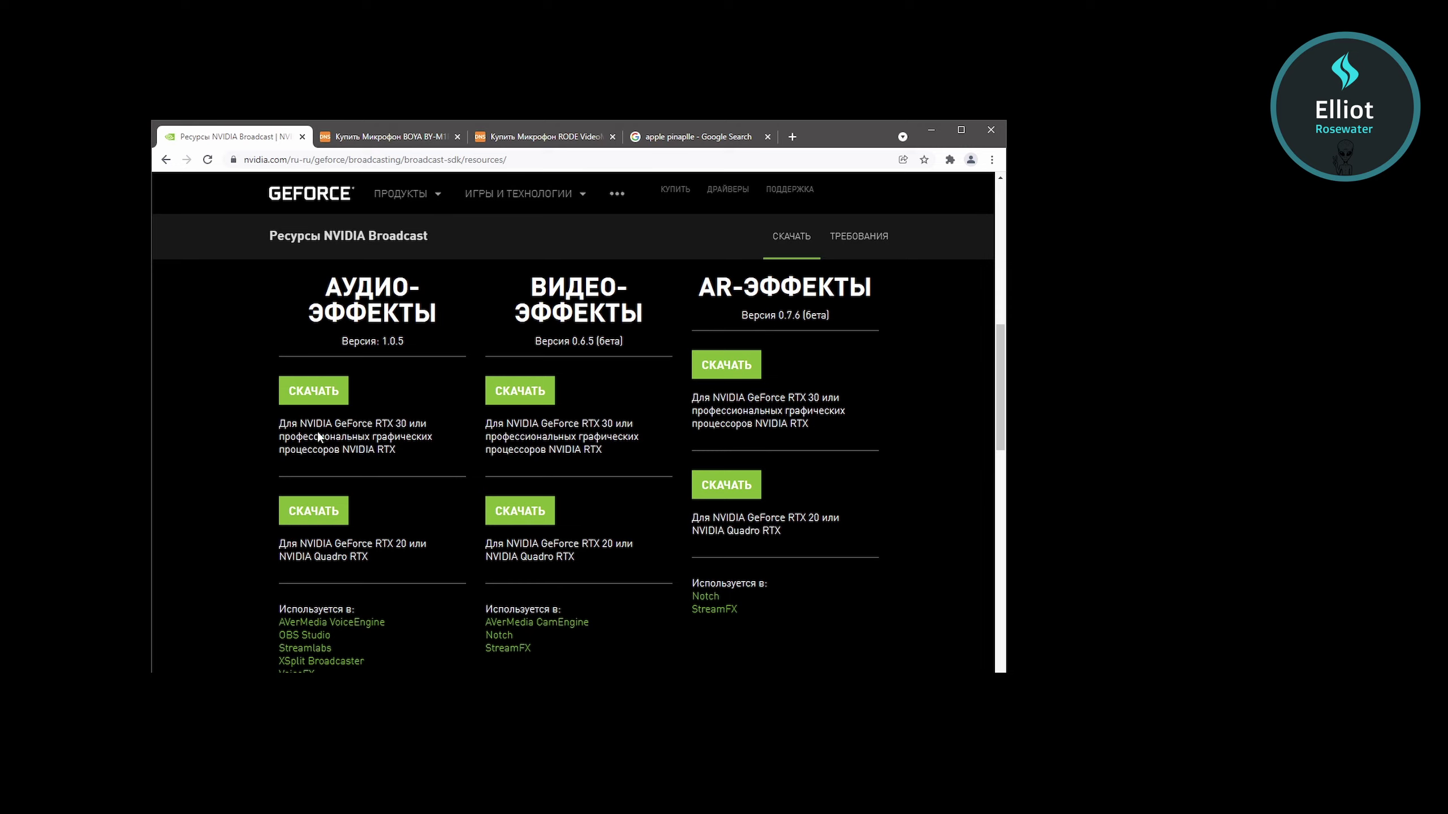
- Examine which graphics card series each NVIDIA audio effects download is for, comparing the RTX 30 and RTX 20 entries
left_click_drag(399, 451, 278, 423)
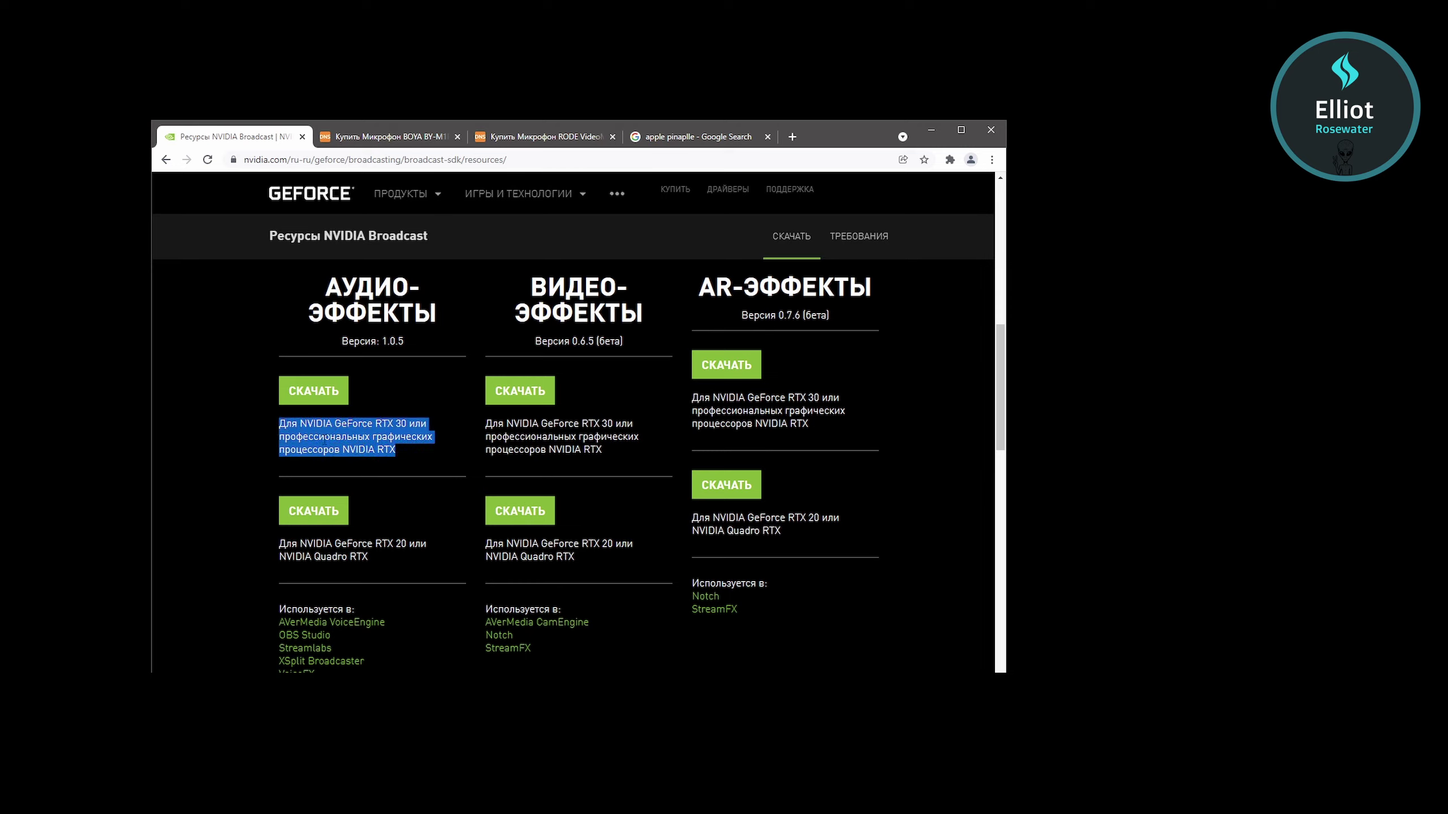
left_click_drag(369, 559, 281, 547)
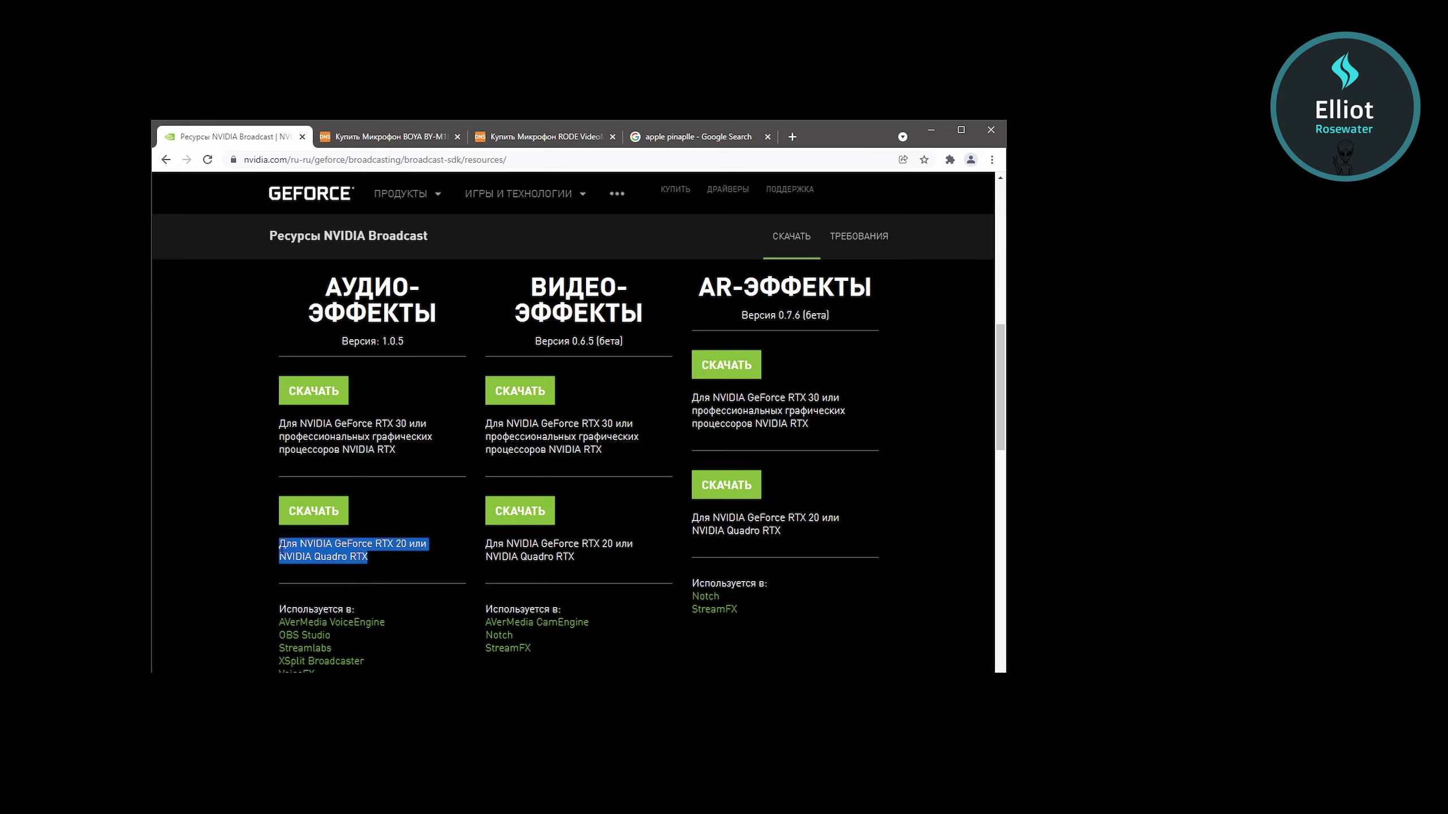
left_click_drag(369, 559, 281, 545)
left_click_drag(396, 450, 280, 423)
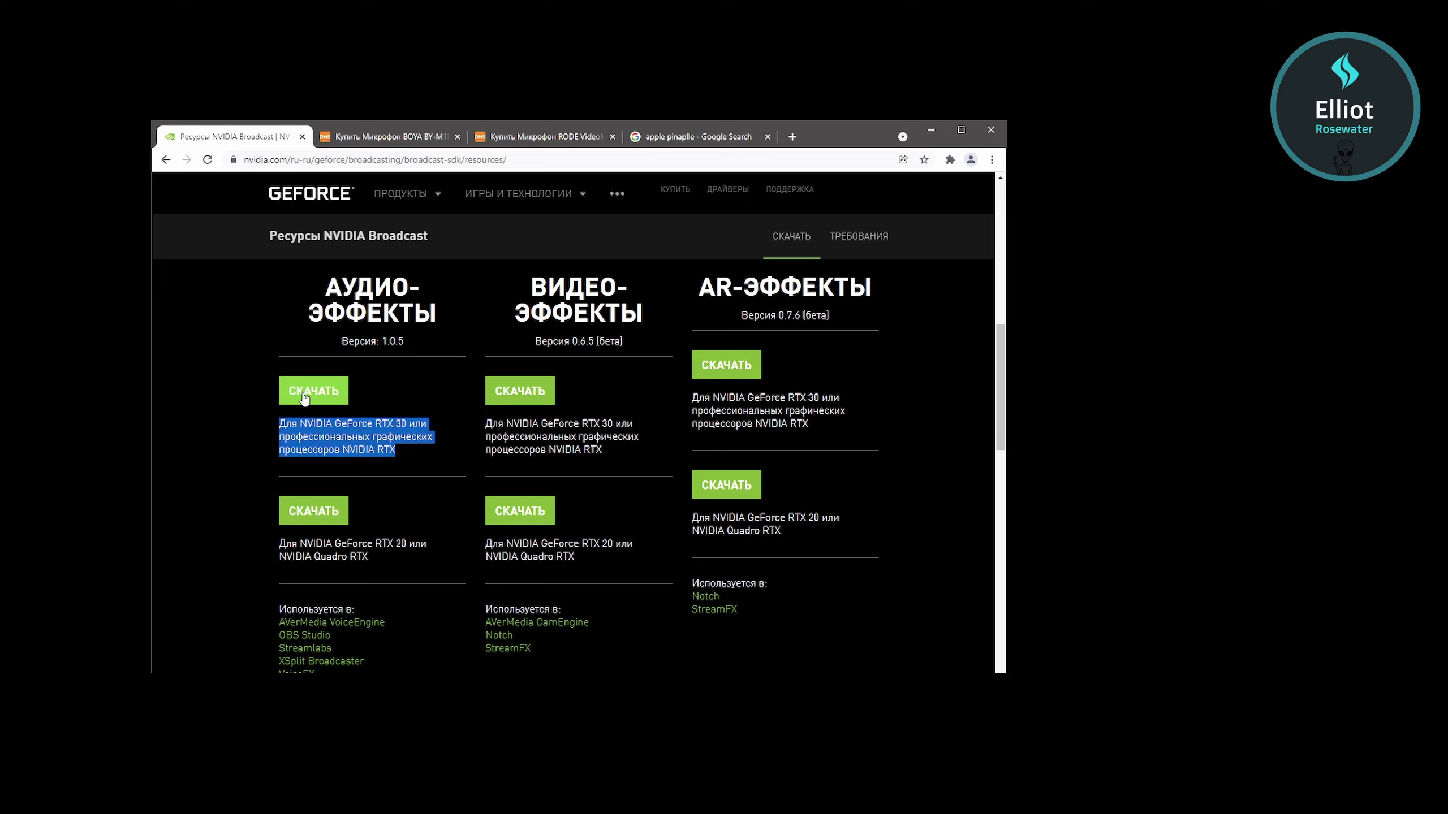
left_click_drag(368, 558, 279, 542)
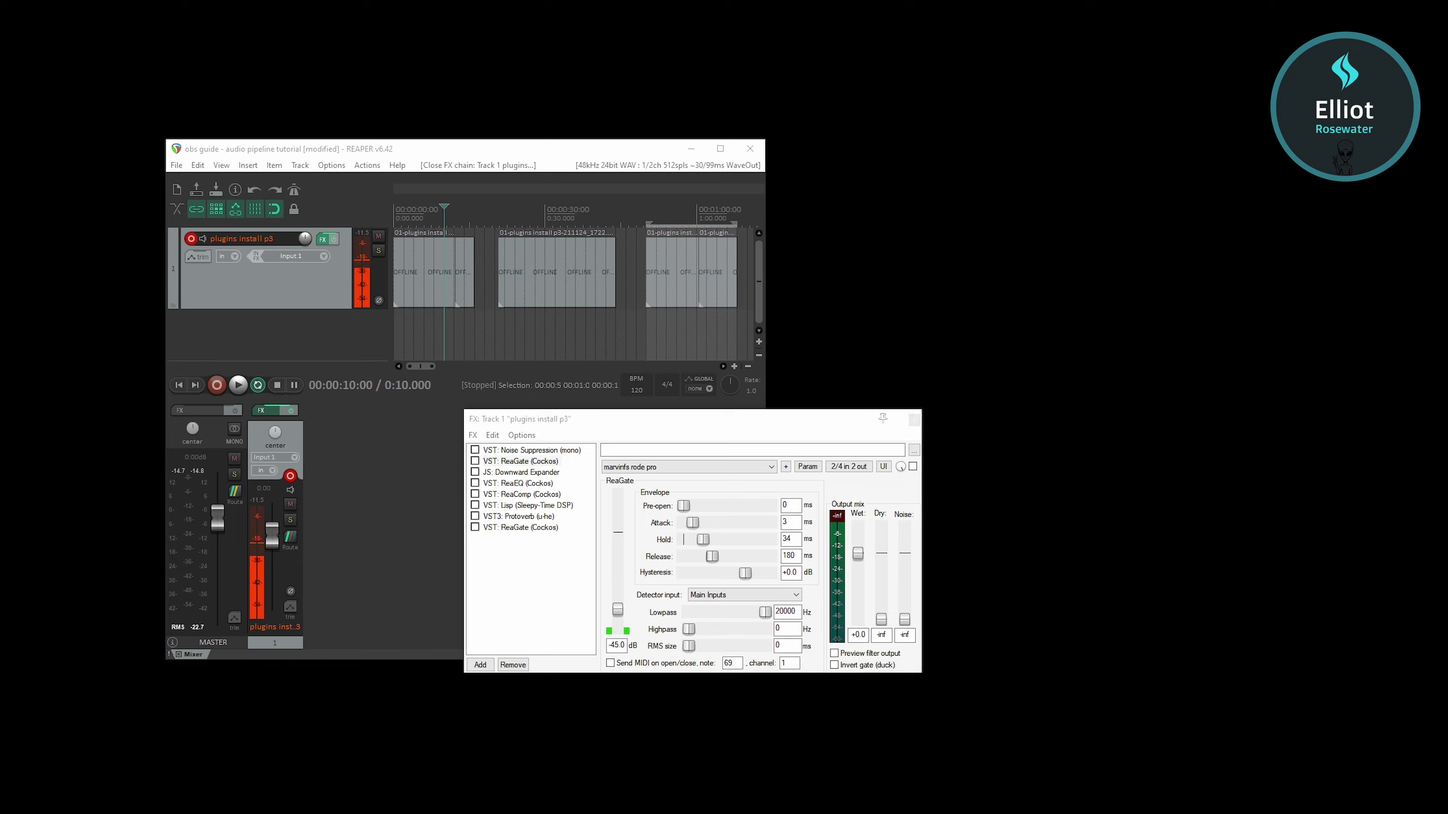
- Switch to REAPER, try ReaFir in Subtract mode with a captured noise profile on the track, and remove the plugin
left_click(480, 665)
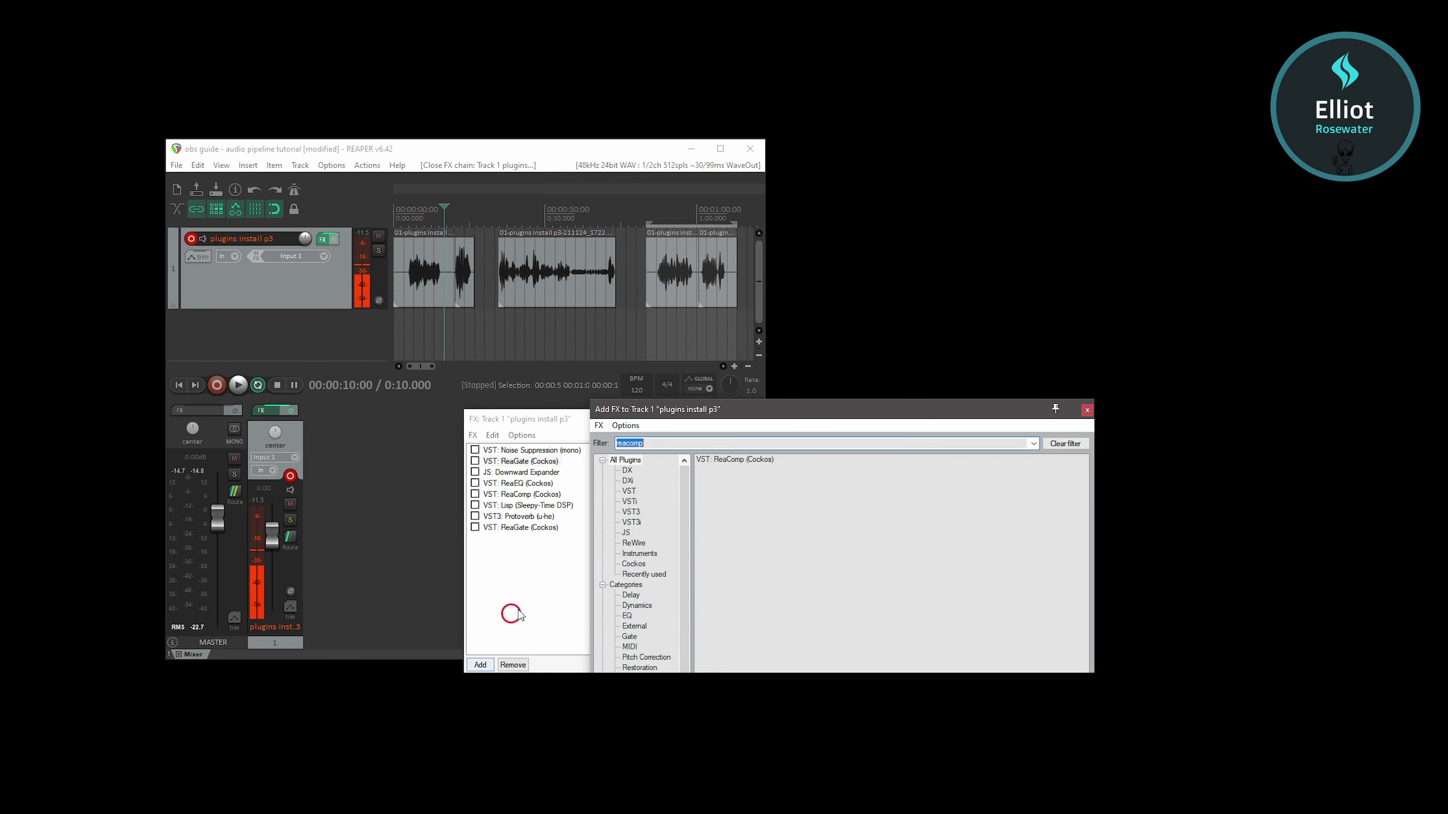
double_click(660, 465)
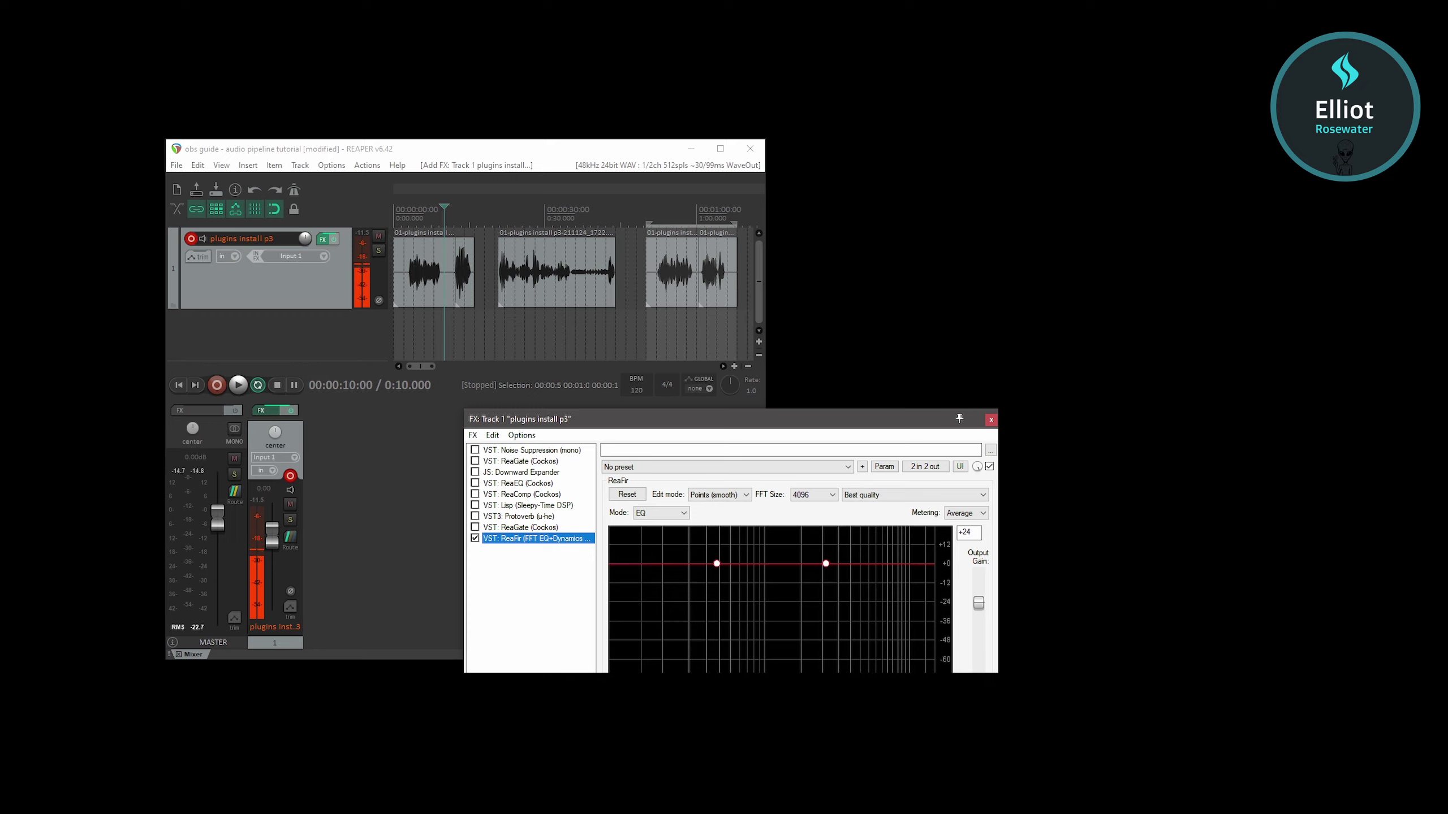
left_click(657, 513)
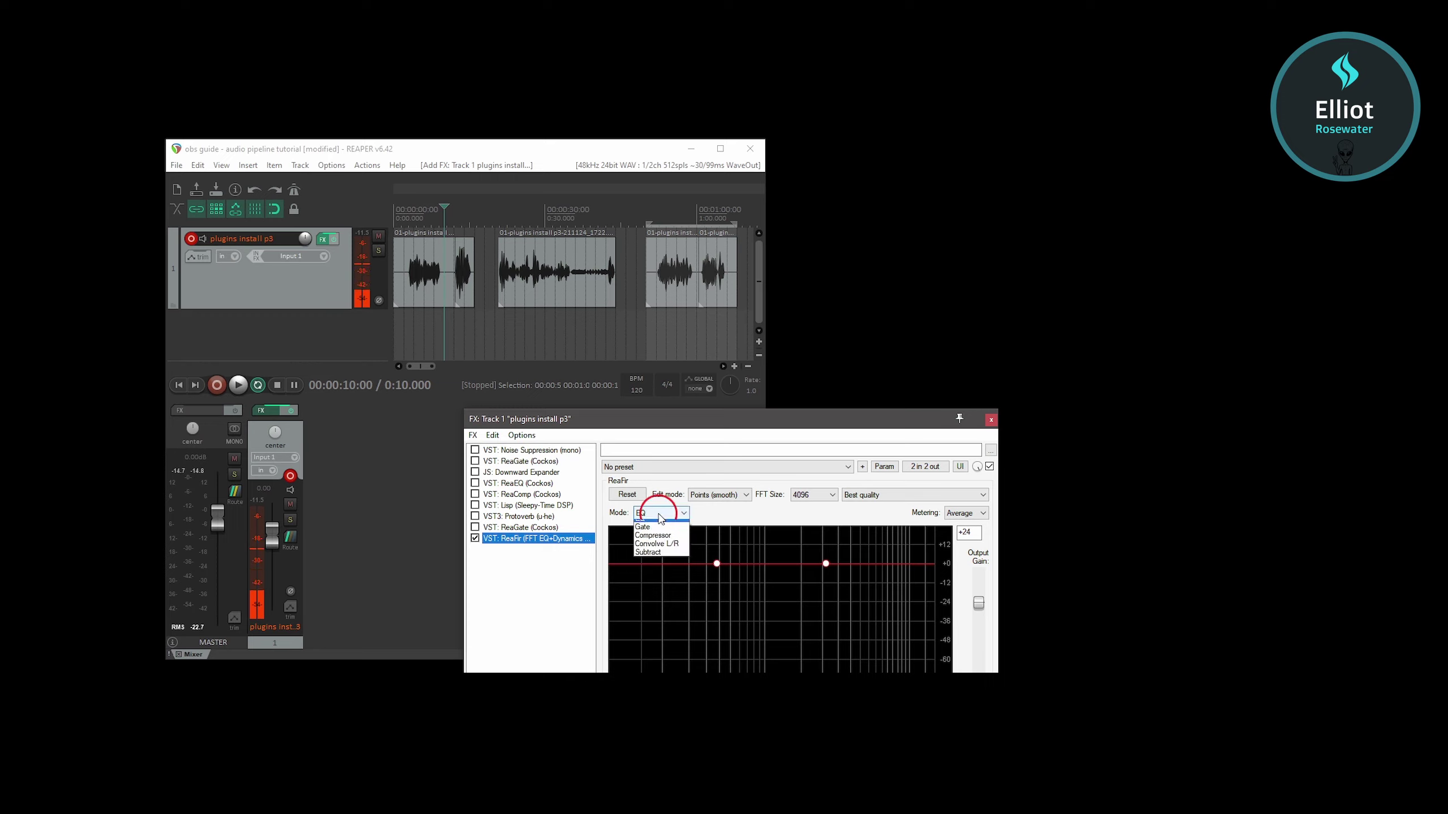
left_click(650, 558)
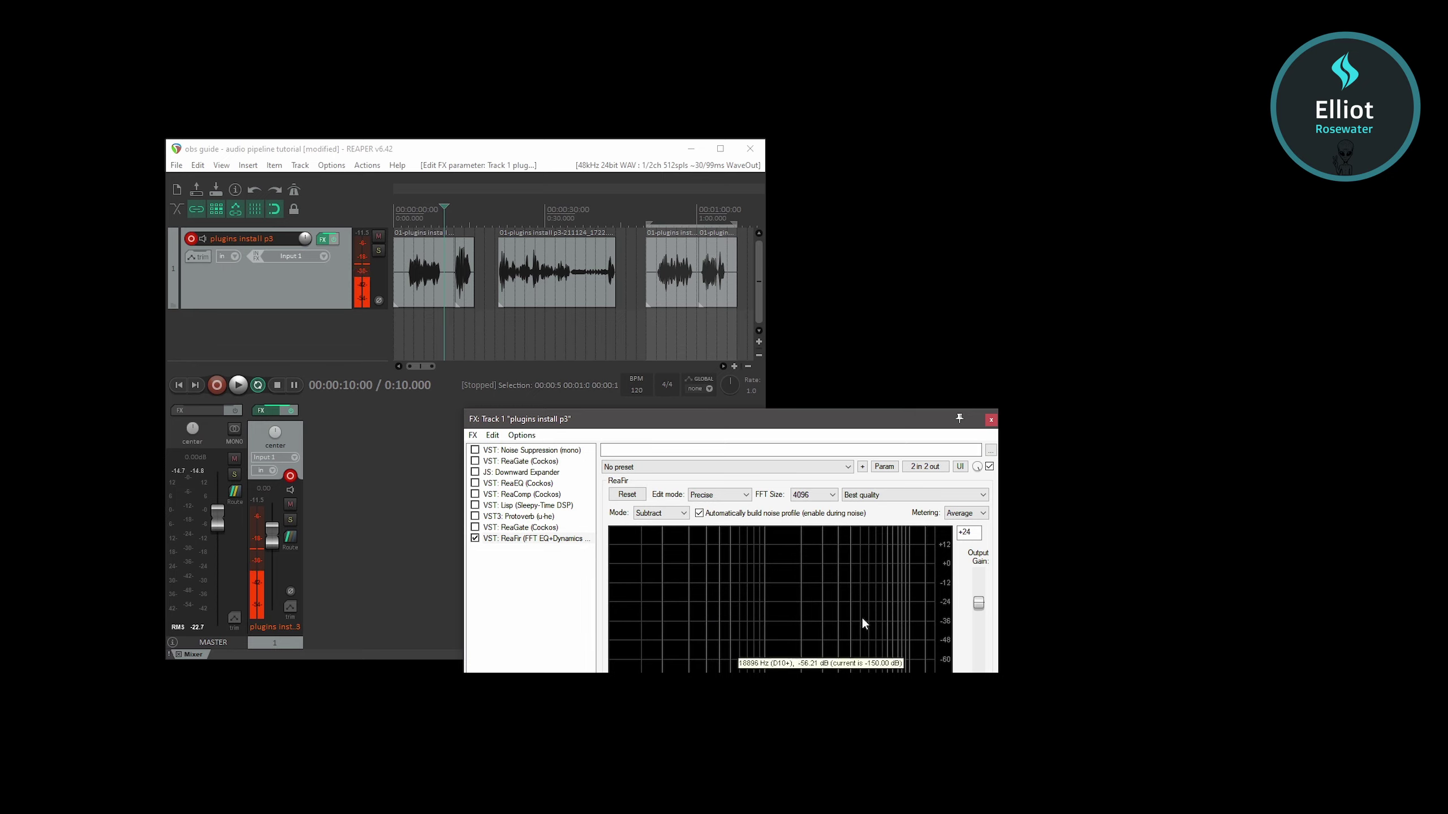
left_click(699, 514)
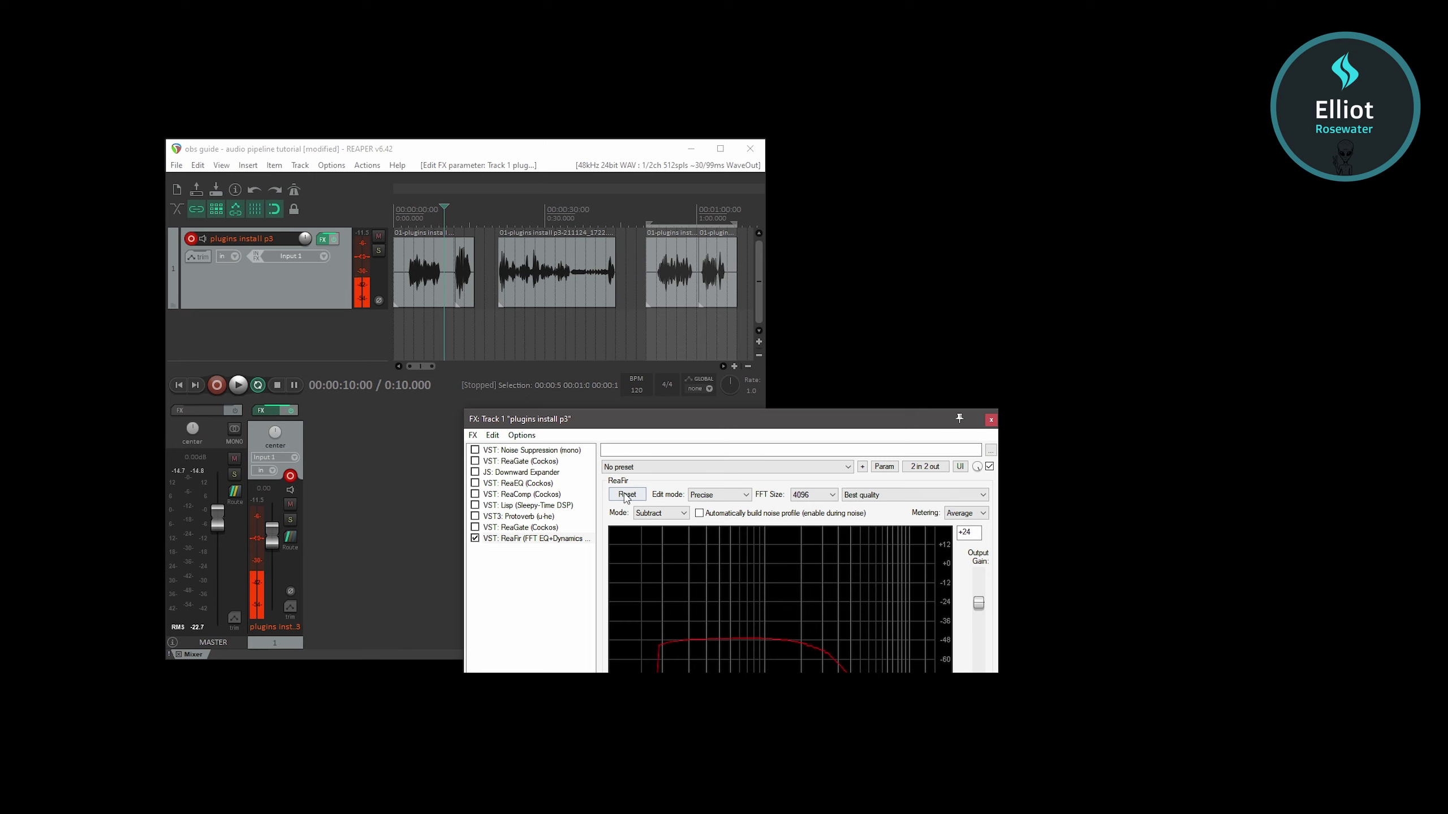
key("Delete")
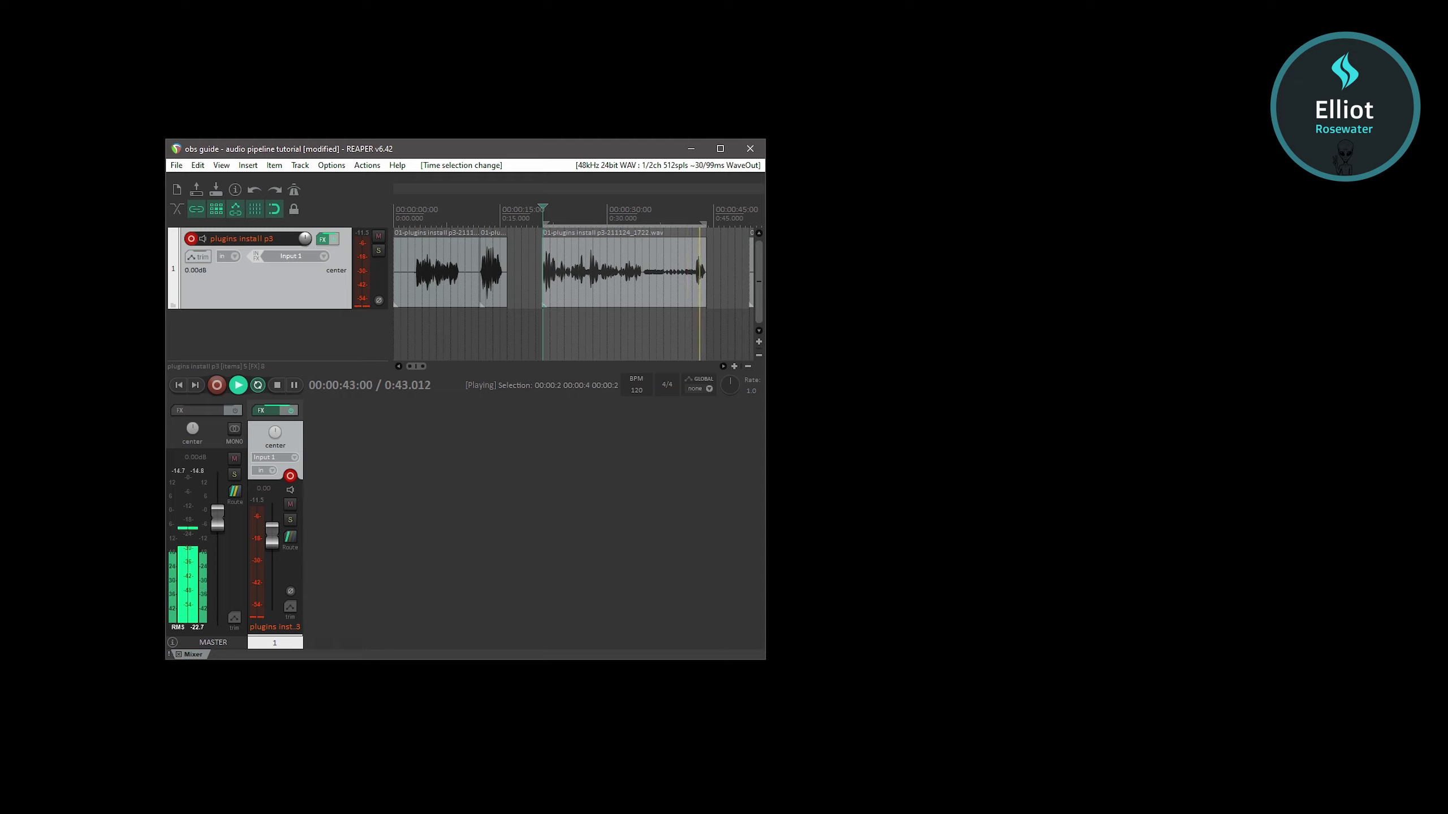
- Stop playback, enable all eight effects in the track's chain, and play the long clip through them
key("space")
key("ctrl+z")
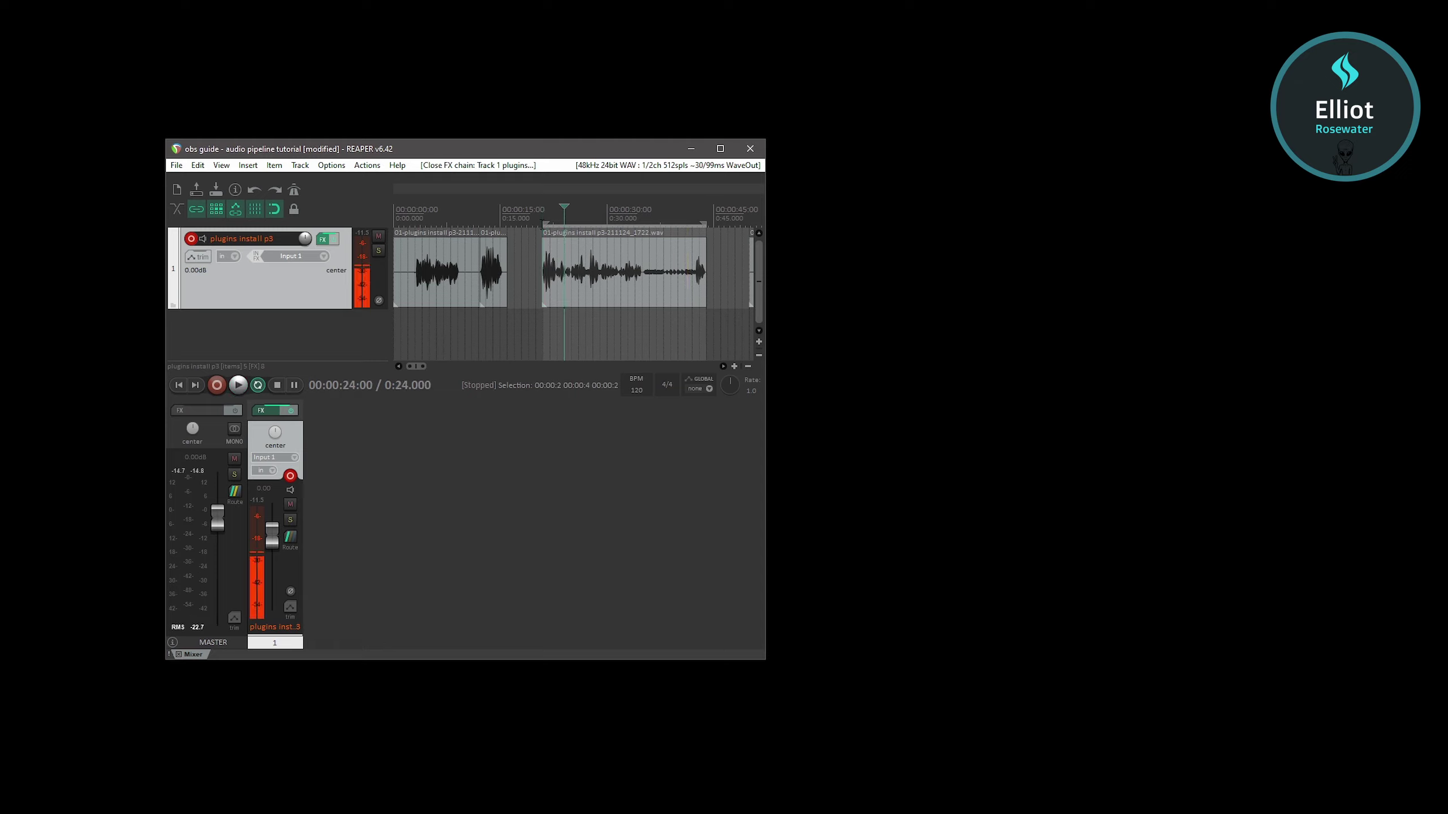
left_click(323, 239)
left_click(475, 450)
left_click(475, 461)
left_click(475, 472)
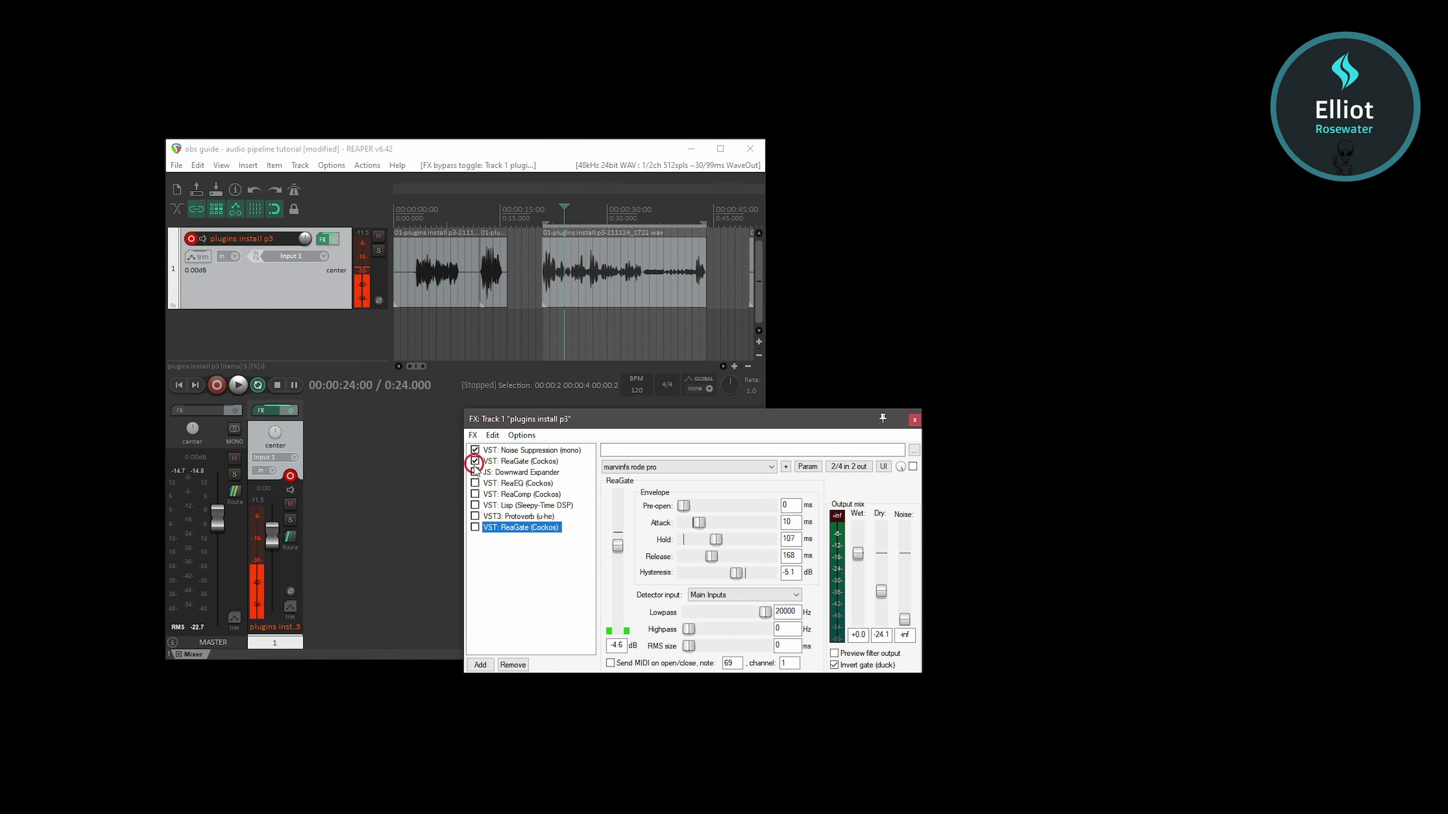
left_click(475, 483)
left_click(475, 493)
left_click(475, 505)
left_click(475, 517)
left_click(475, 527)
left_click_drag(547, 221, 710, 222)
key("space")
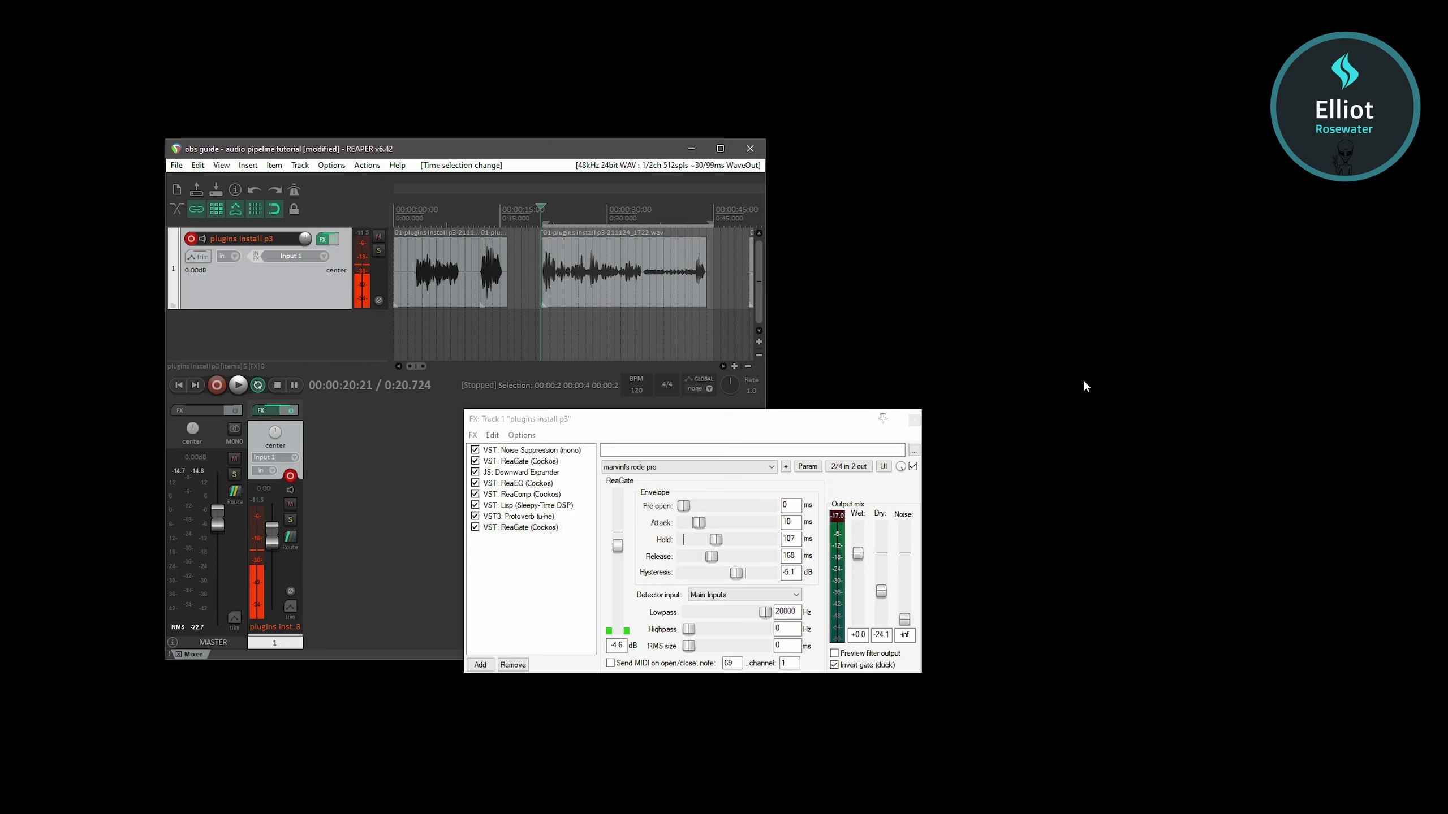
- Bypass the first four effects in the chain and select the threshold value of the first ReaGate
left_click(475, 450)
left_click(474, 462)
left_click(474, 472)
left_click(475, 484)
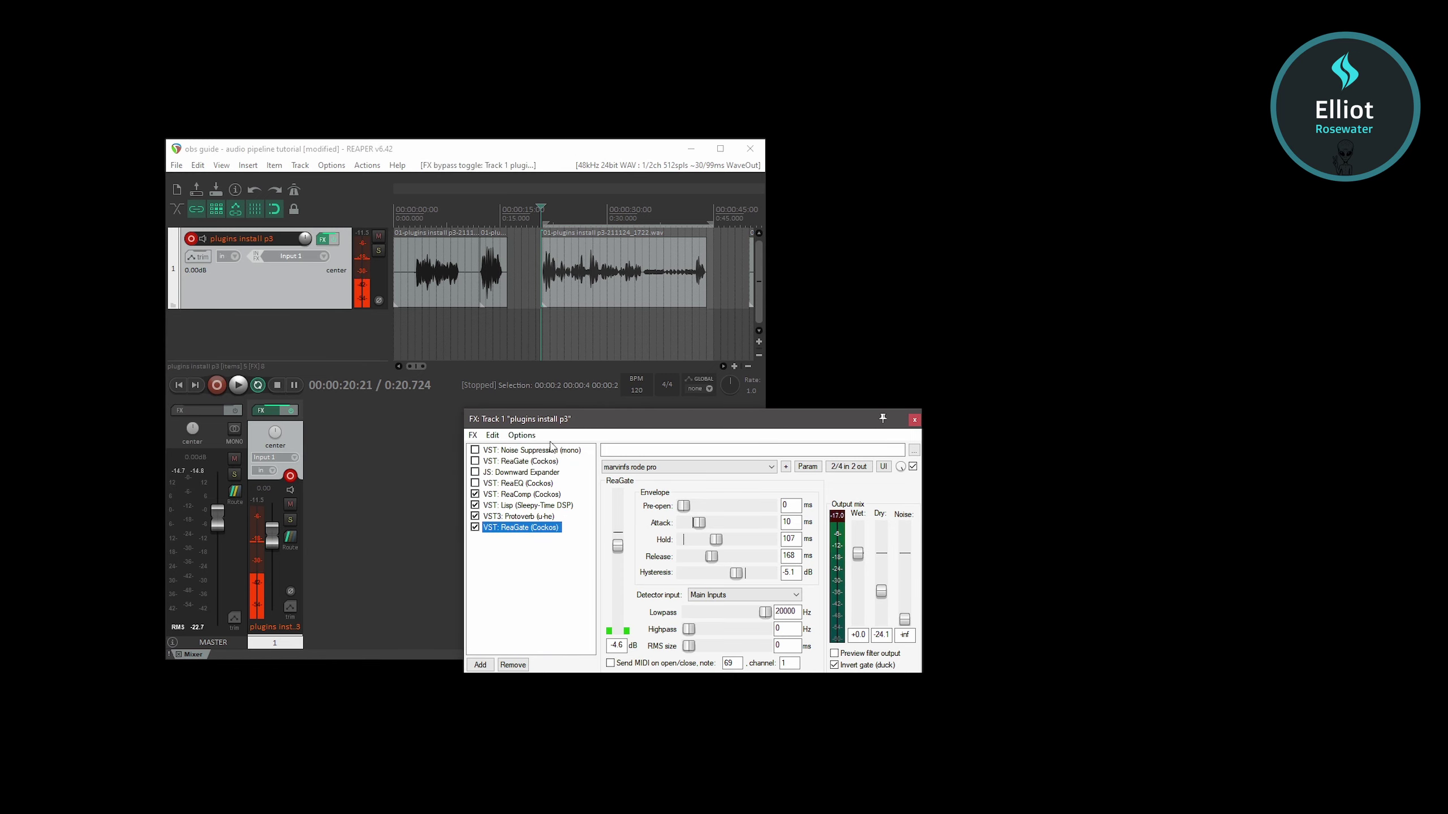
left_click(545, 462)
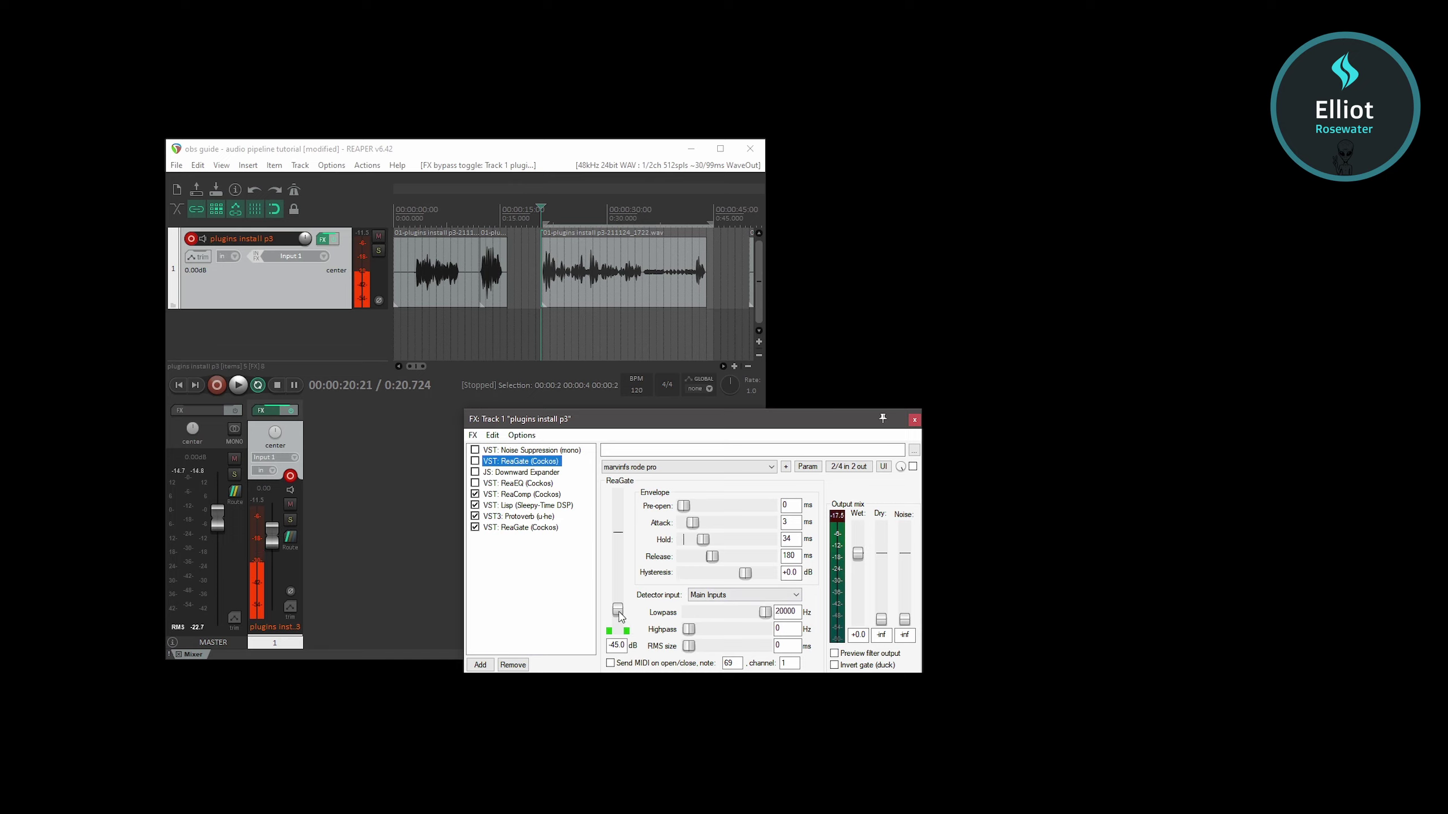
double_click(618, 646)
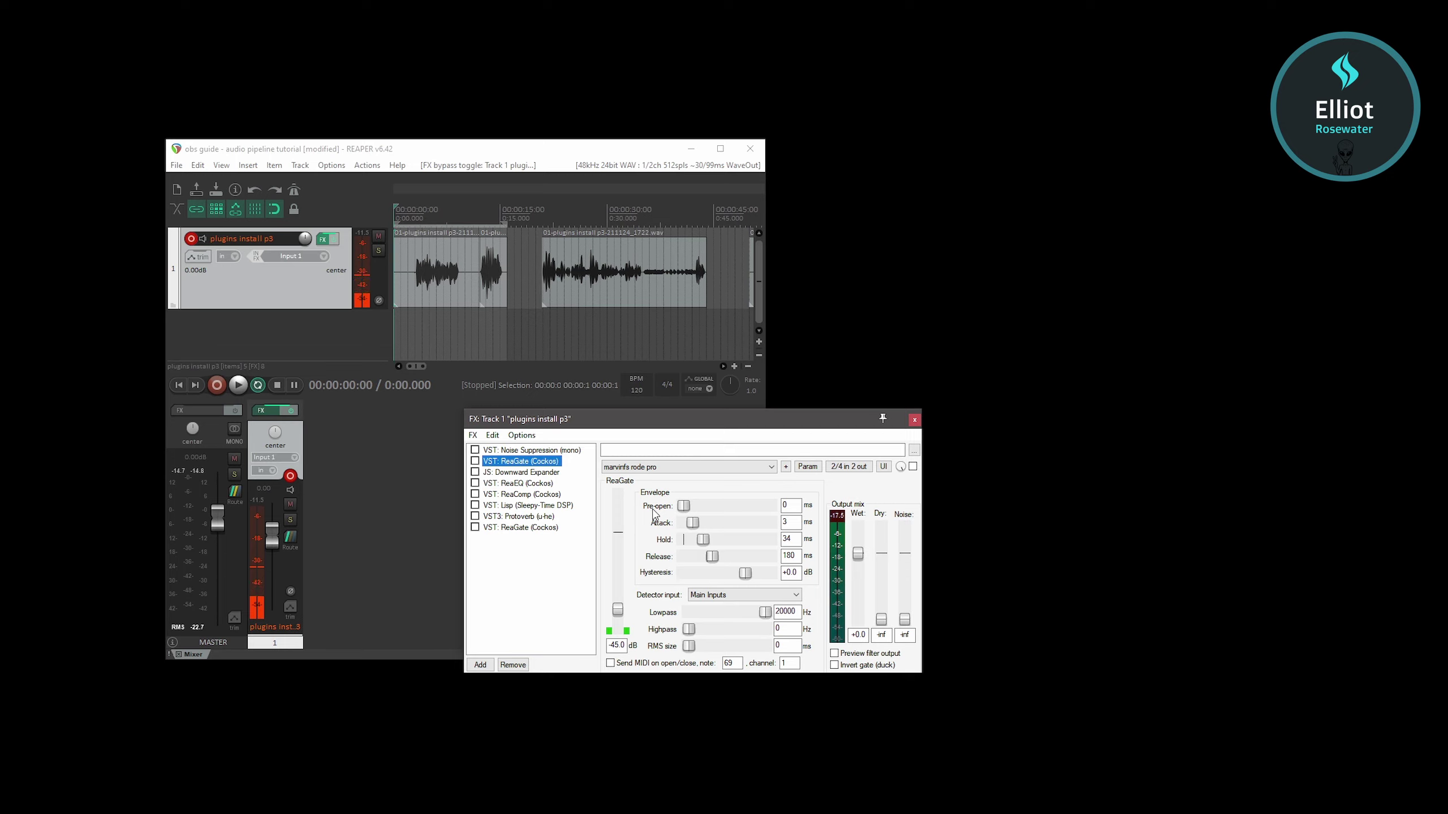
- Compare playback from the start of the timeline with the first ReaGate bypassed and enabled
key("space")
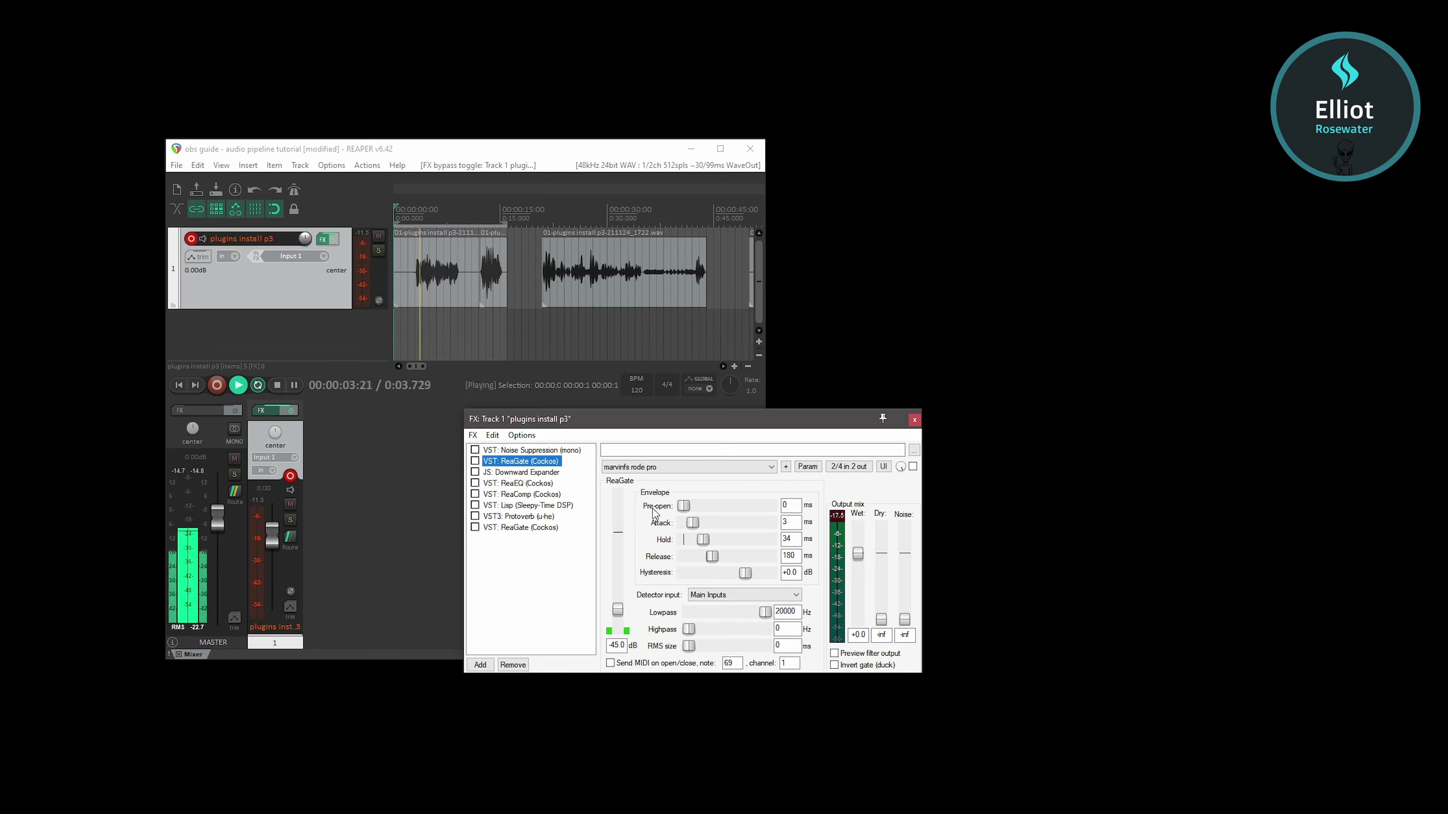
key("space")
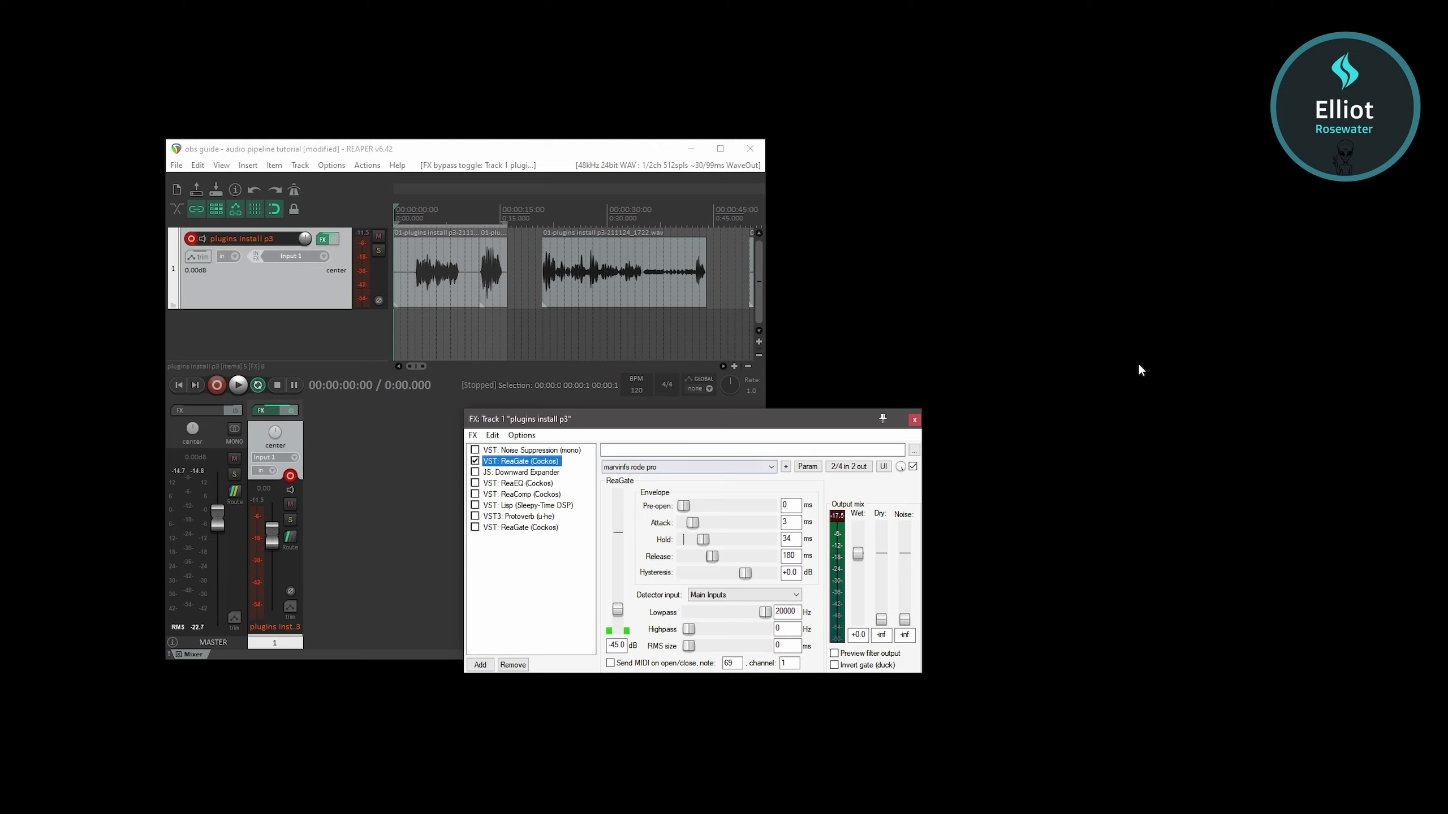
key("space")
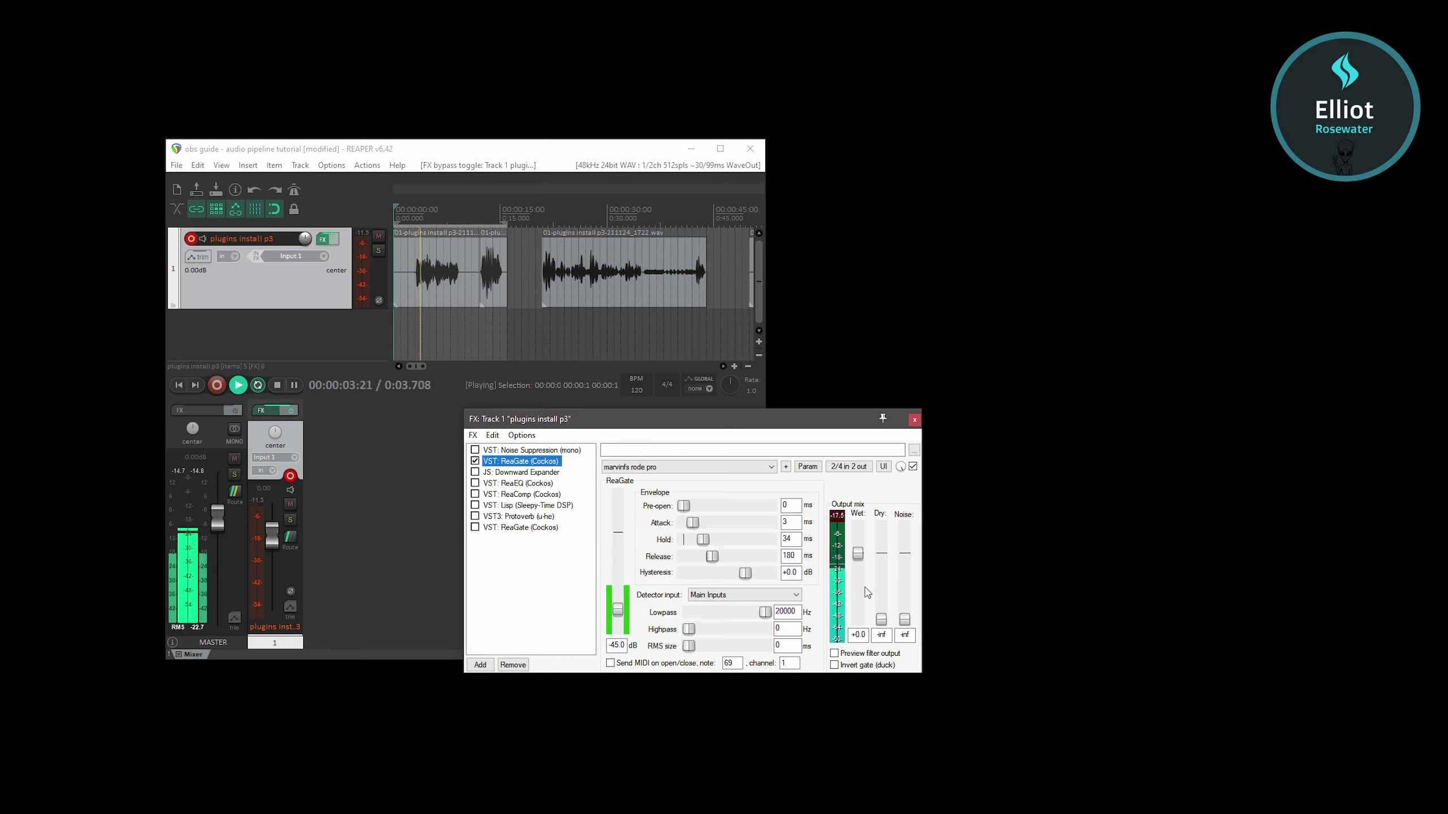
key("space")
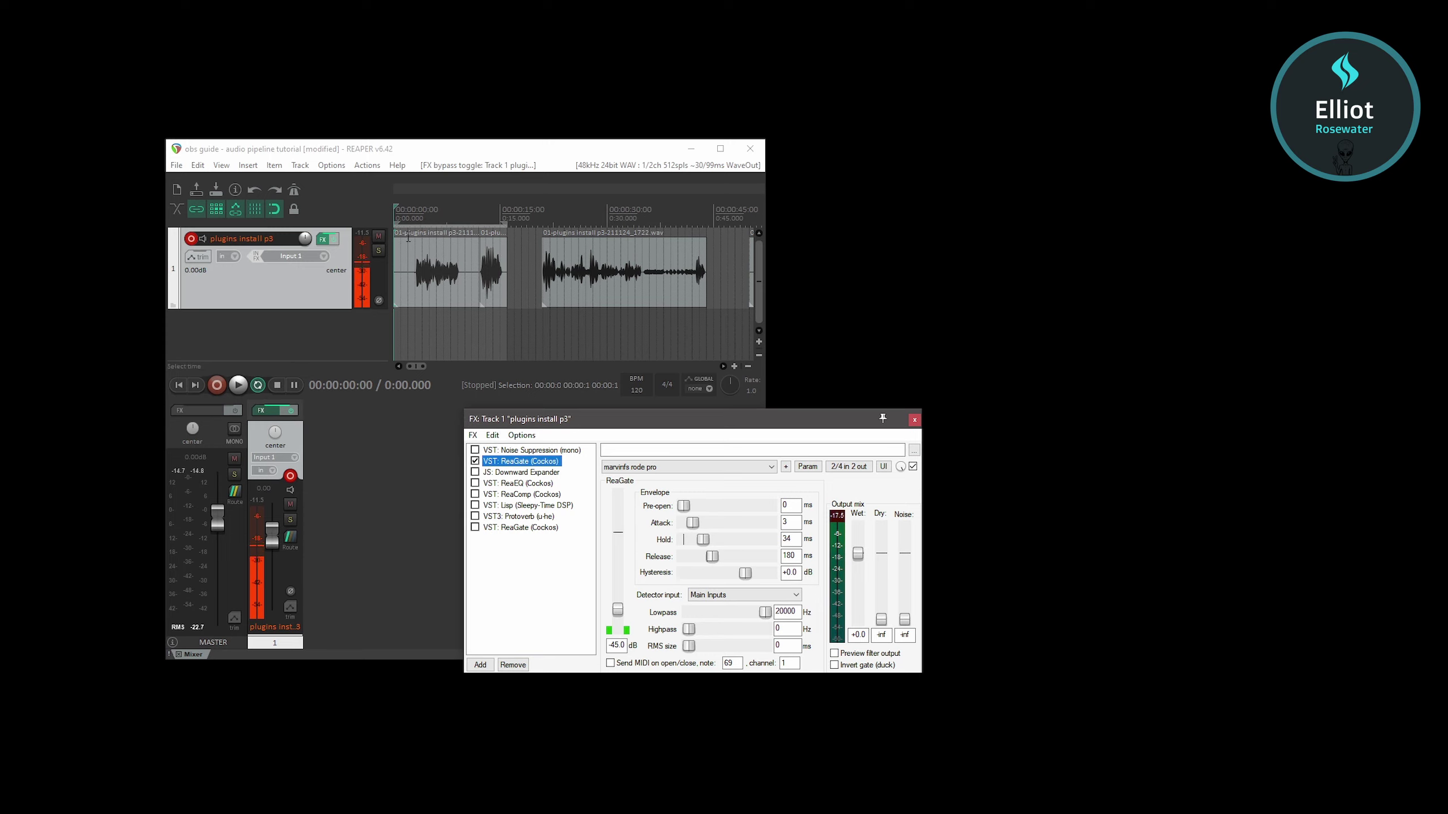
key("space")
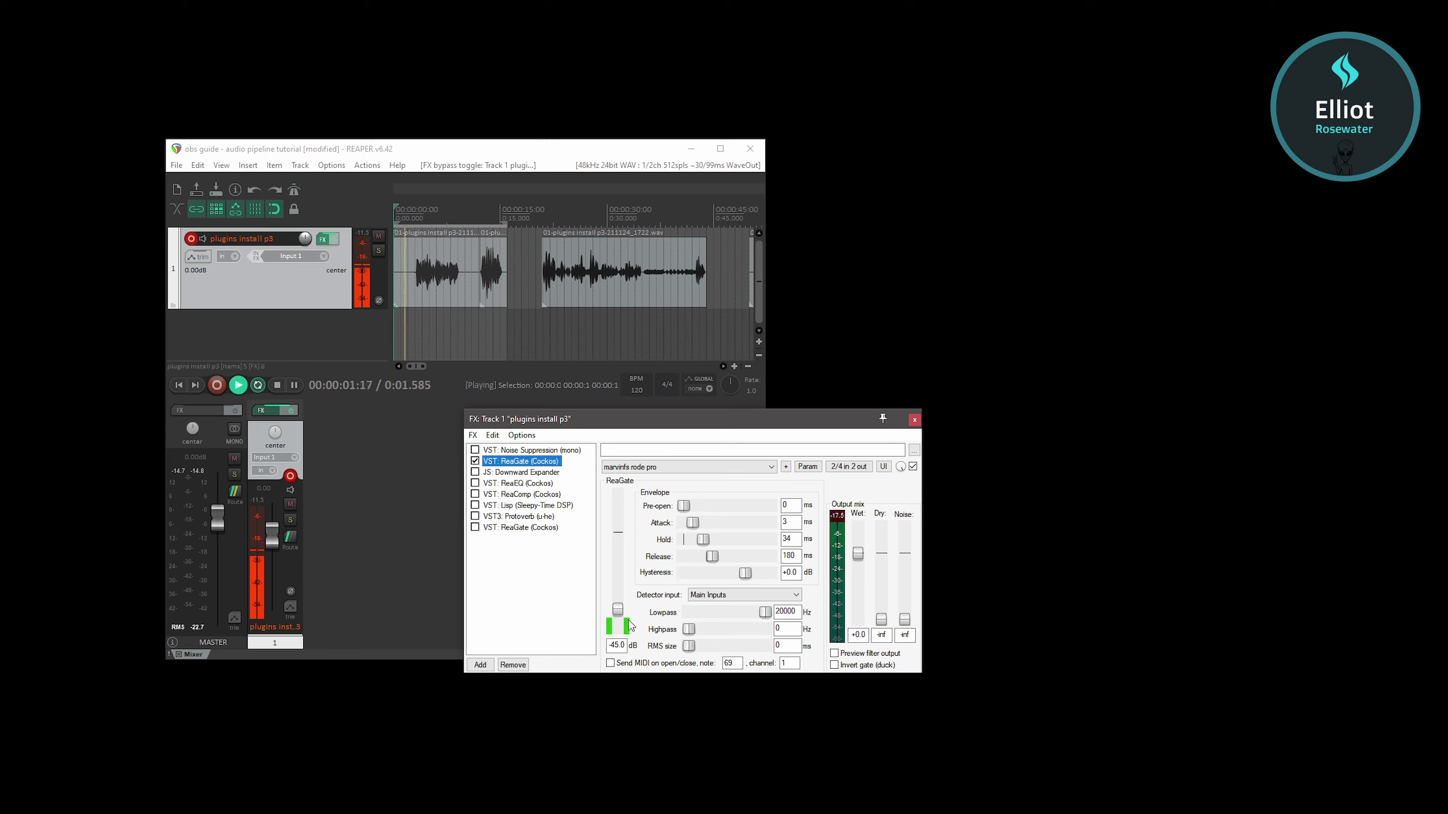
key("space")
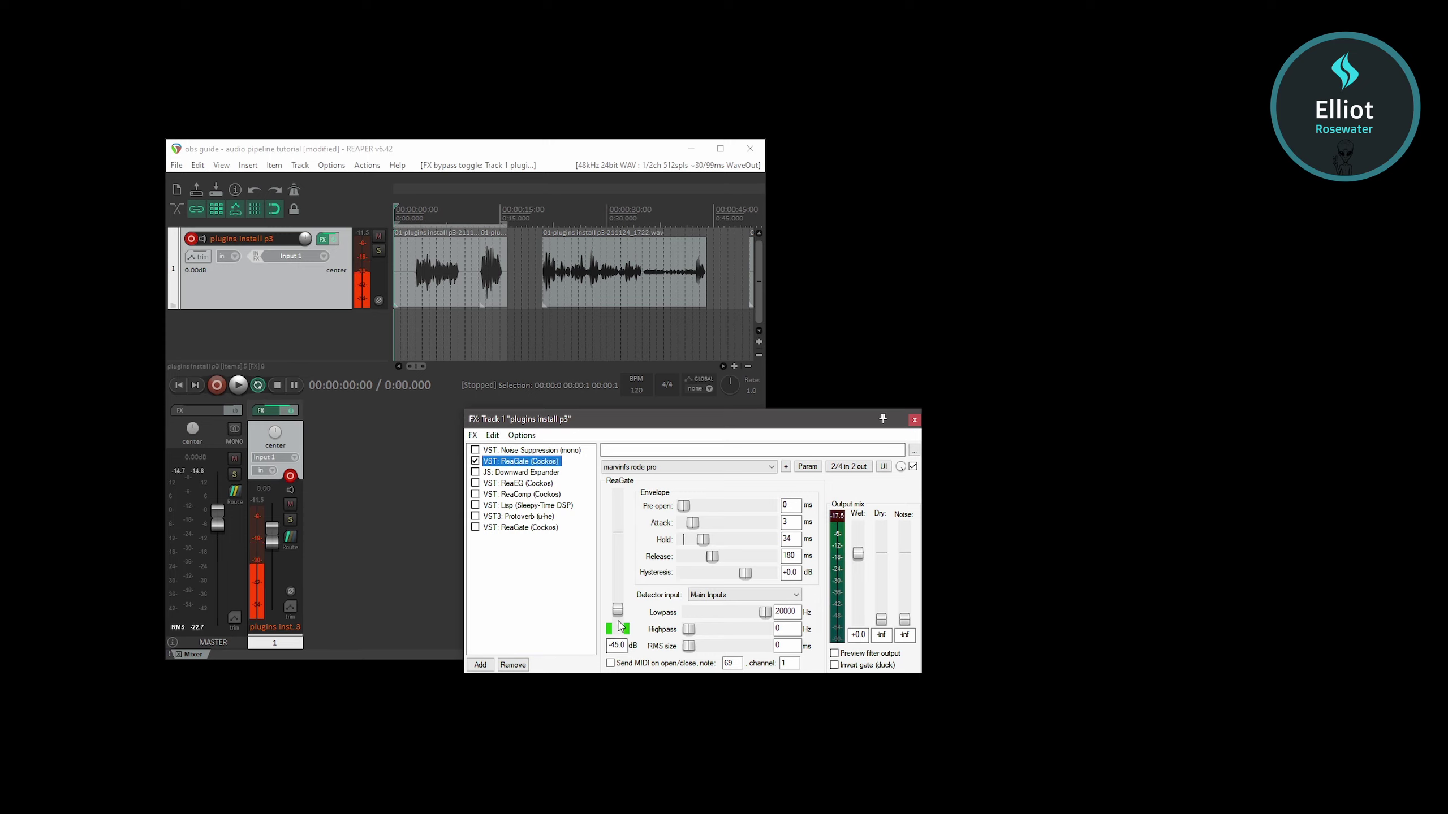
- Select the time range around the short second clip and compare its playback with the first ReaGate bypassed and enabled
left_click_drag(480, 222, 500, 223)
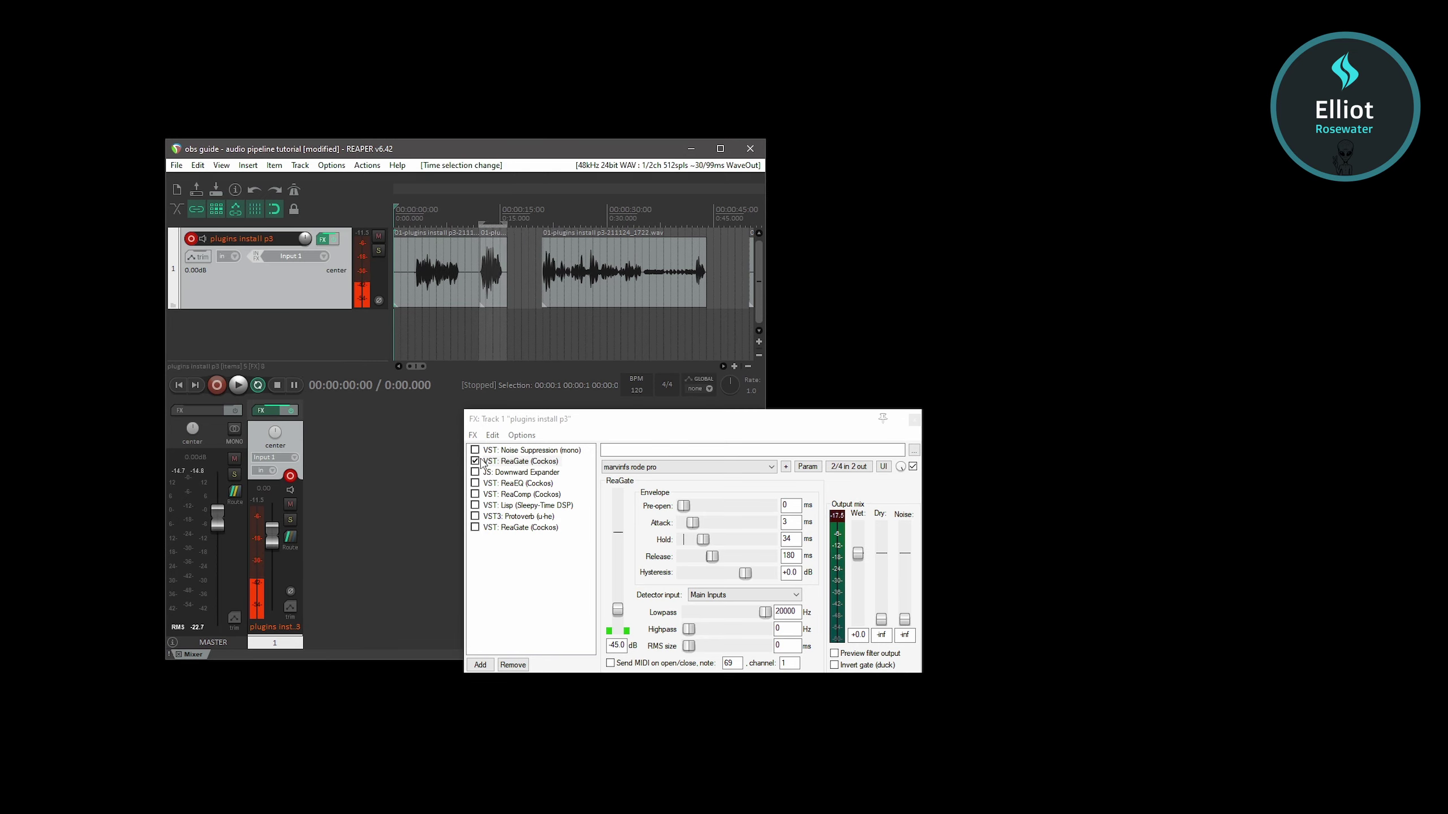
key("b")
left_click(476, 218)
key("space")
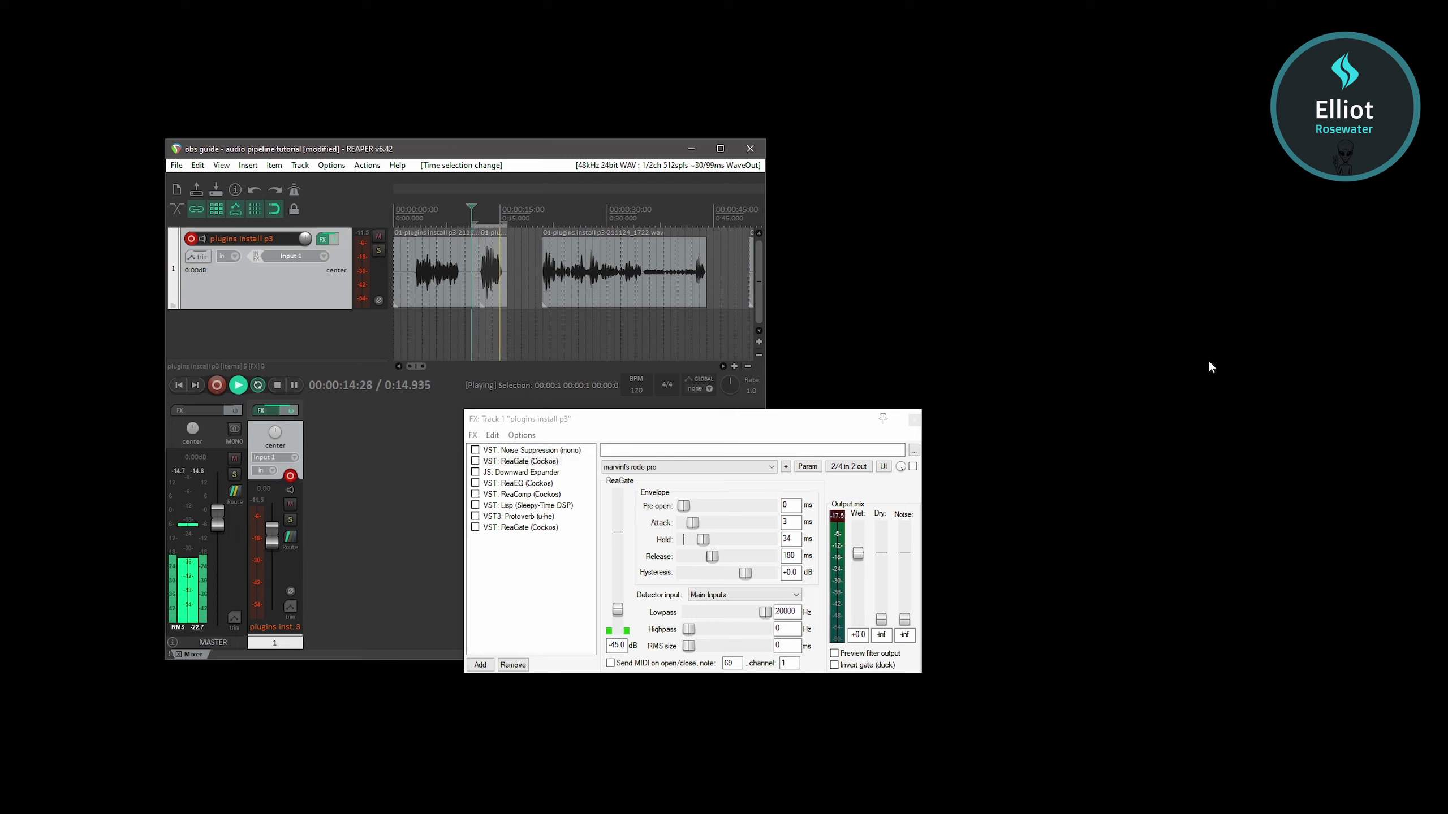
key("space")
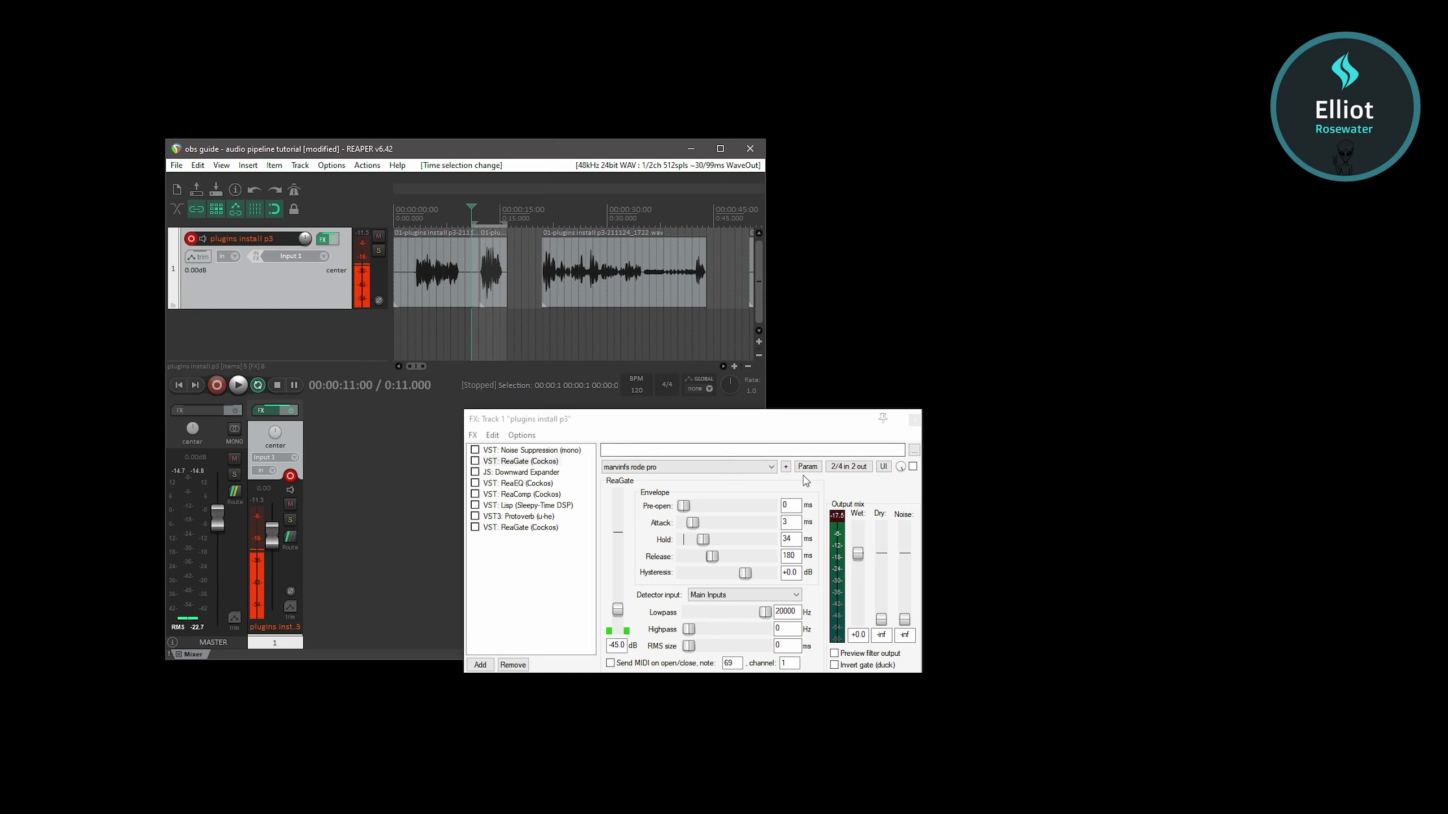
left_click(475, 461)
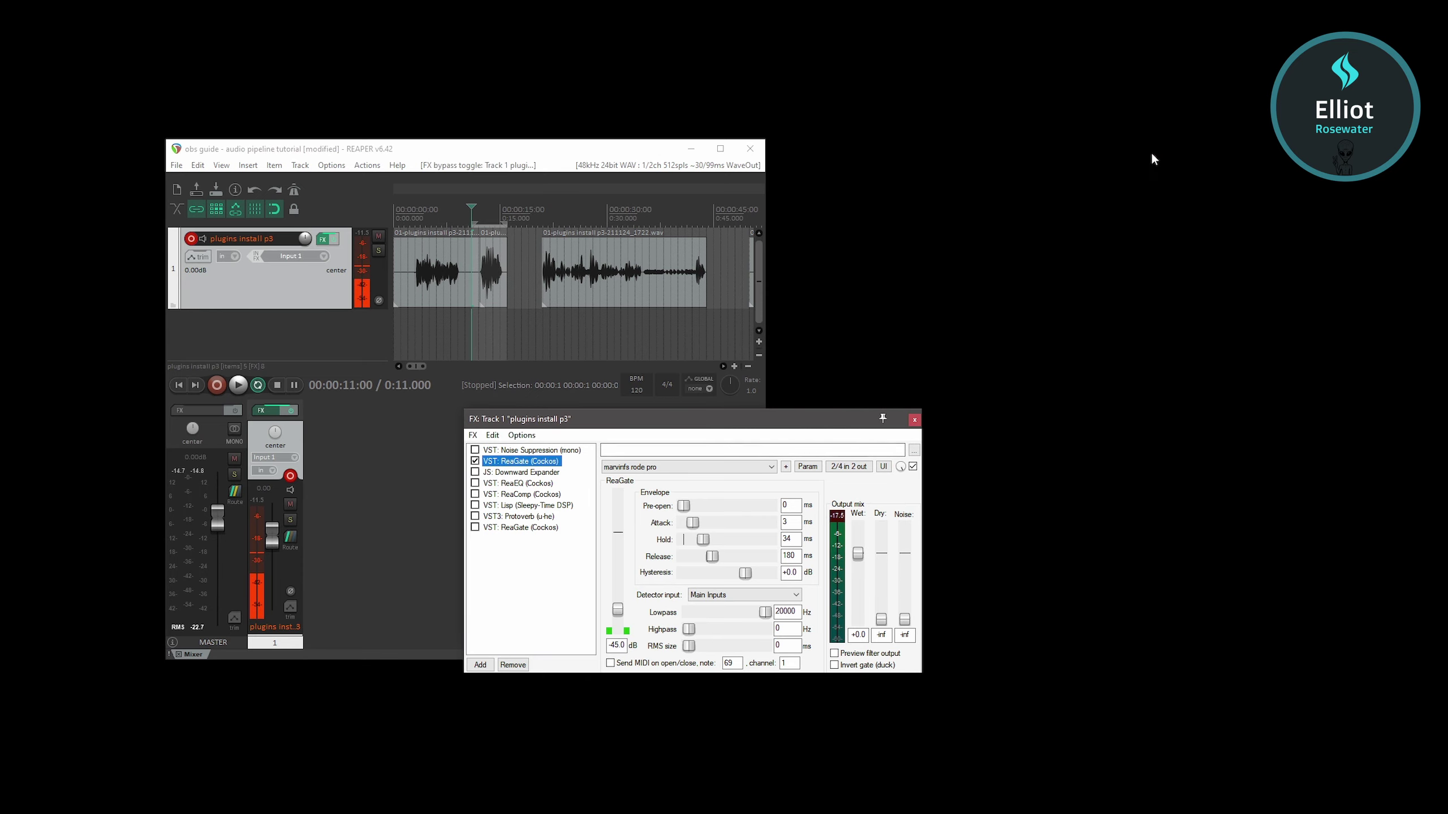
key("space")
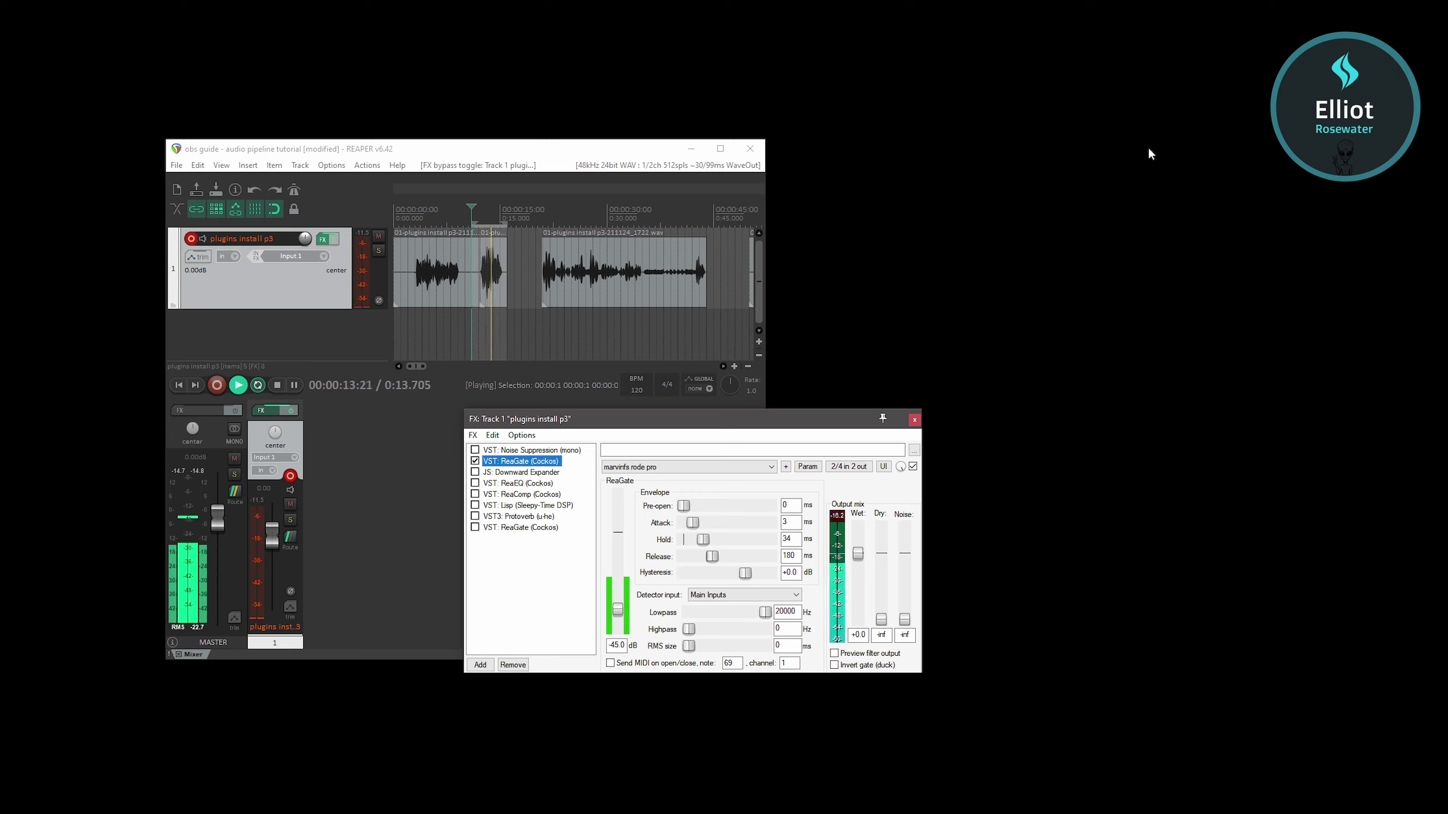
key("space")
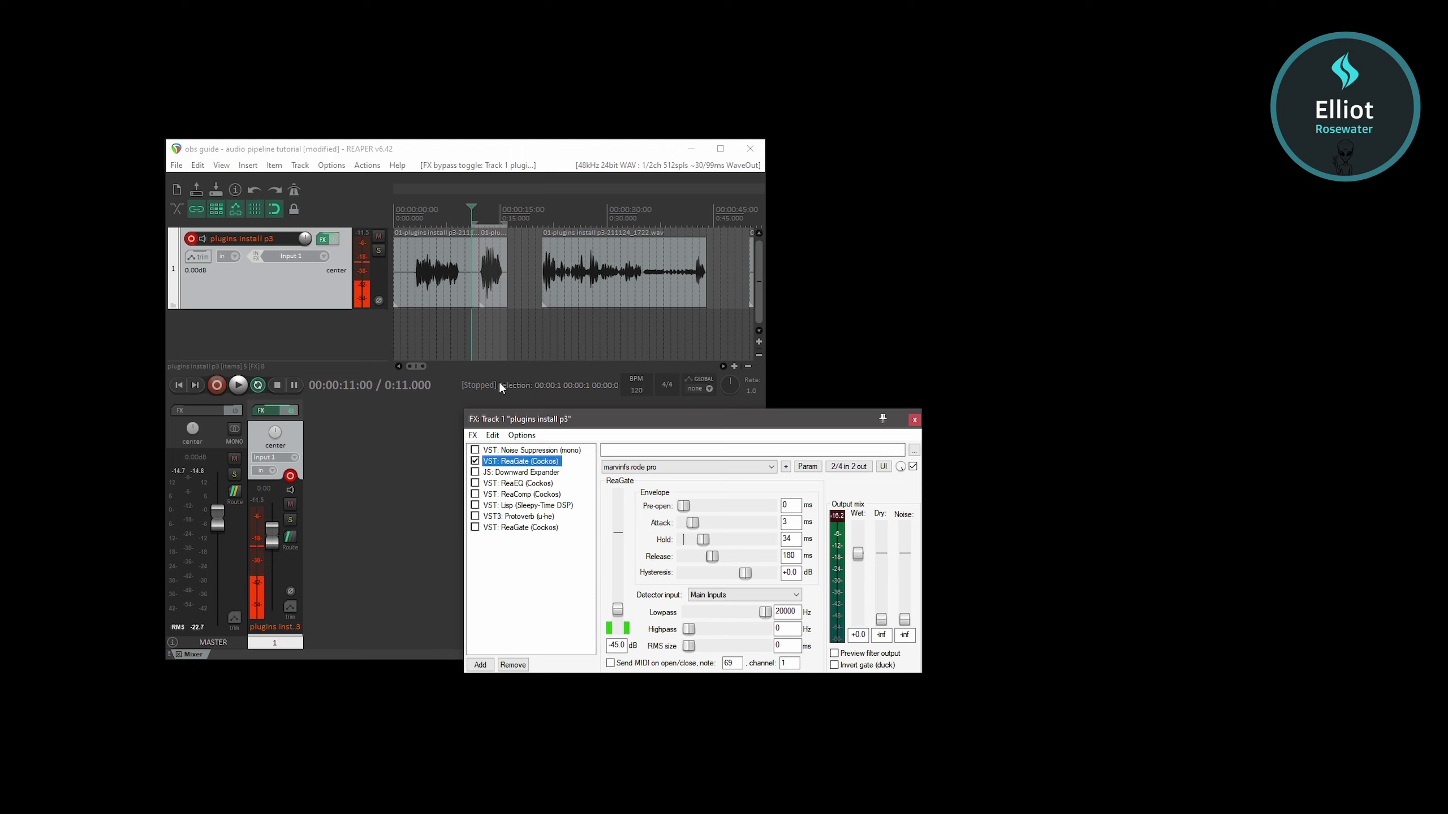
- Narrow the time selection to the speech in the short second clip and place the edit cursor at its start, 12.5 seconds
scroll(450, 286, "right", 2)
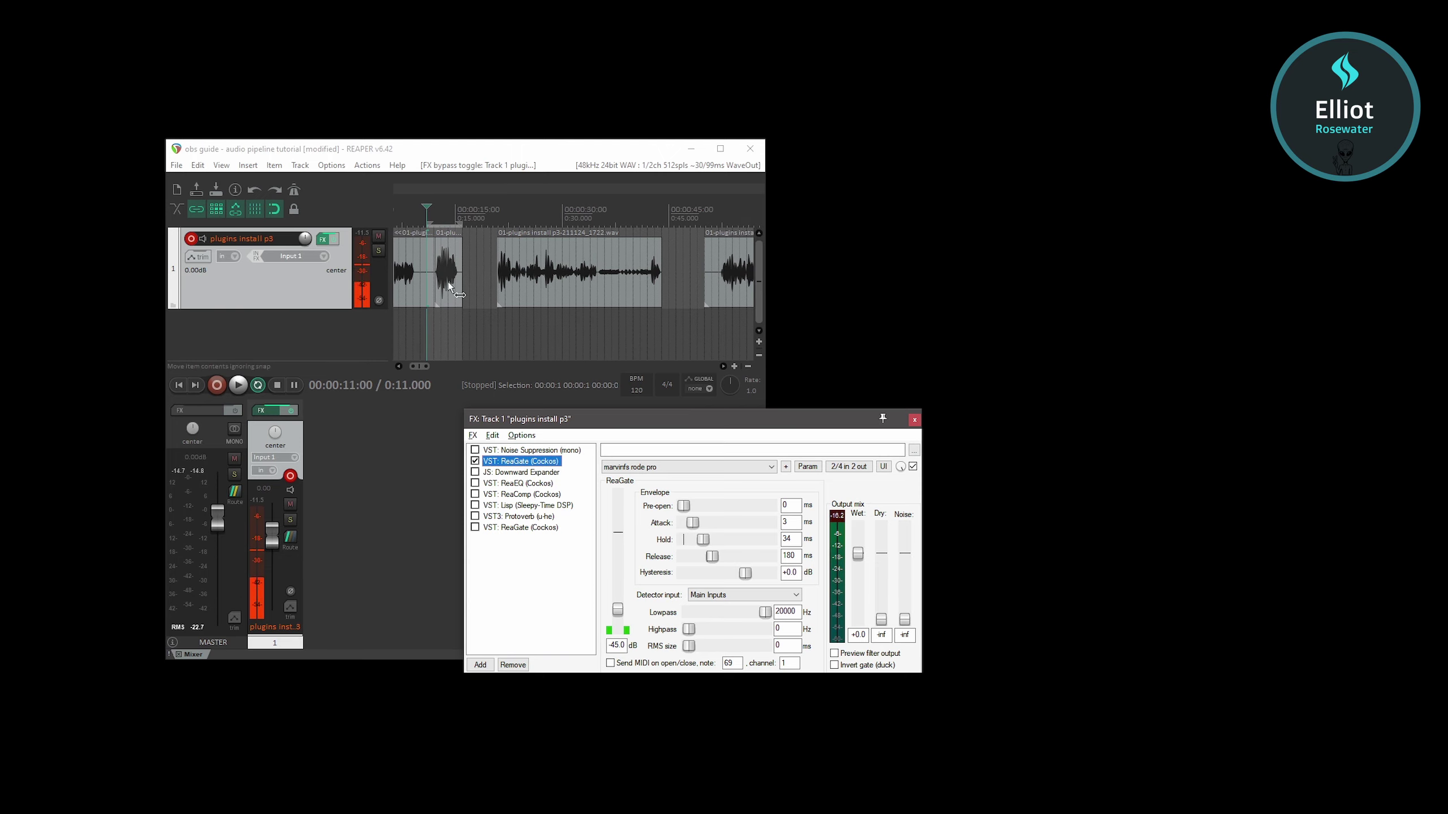
key("alt")
left_click(497, 150)
scroll(637, 268, "up", 5)
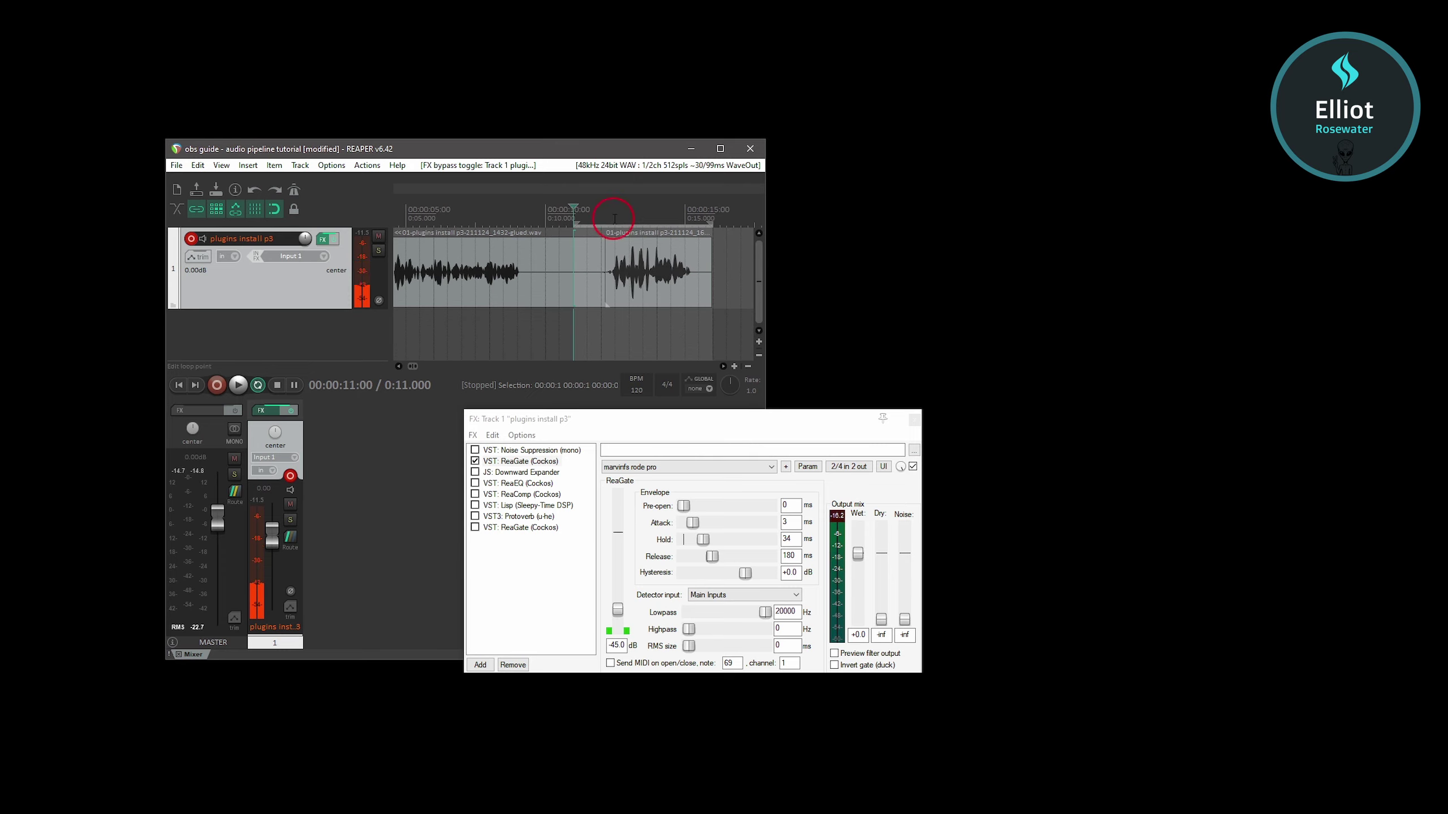
left_click_drag(614, 221, 685, 223)
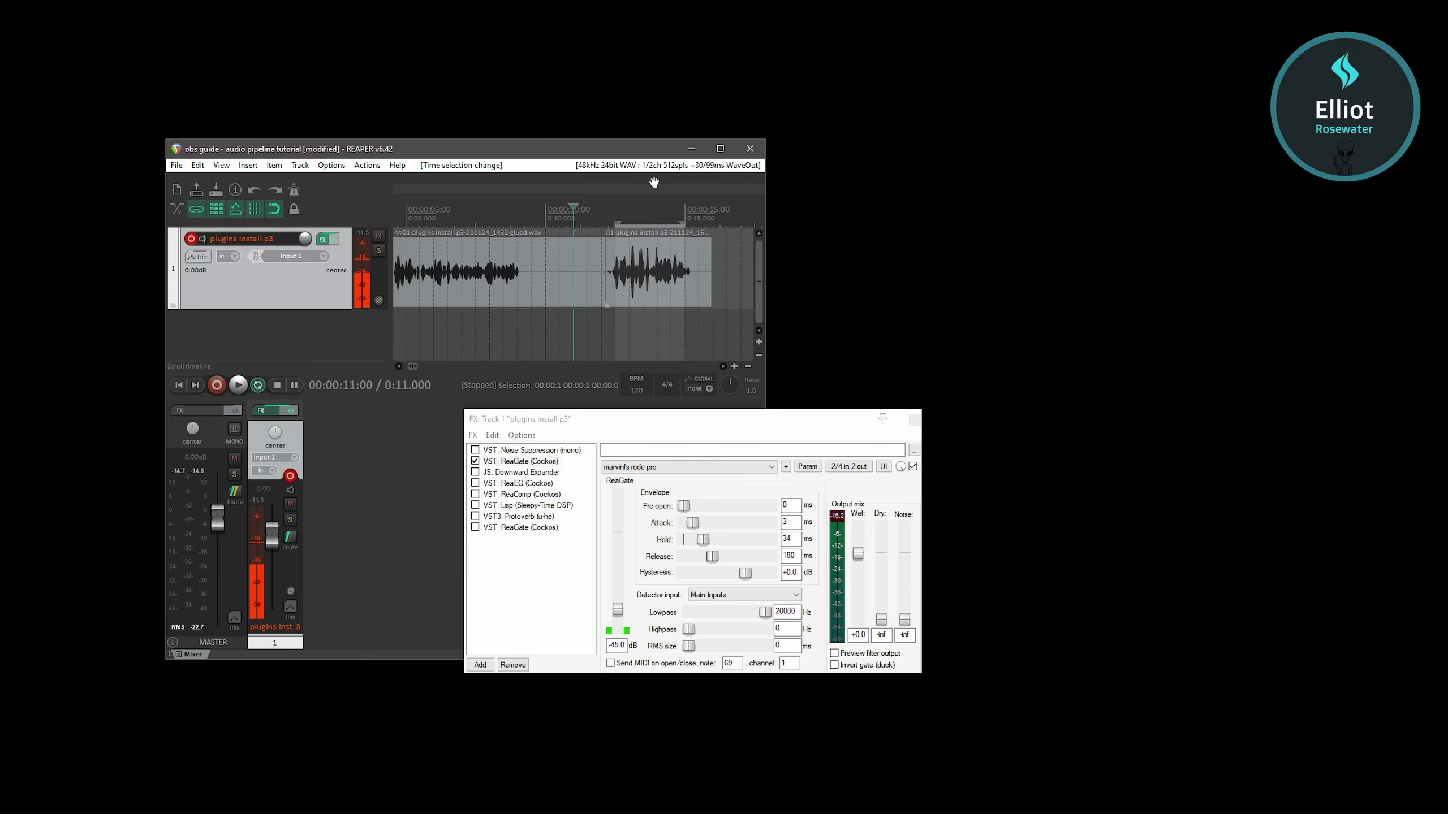
left_click(623, 160)
left_click(614, 209)
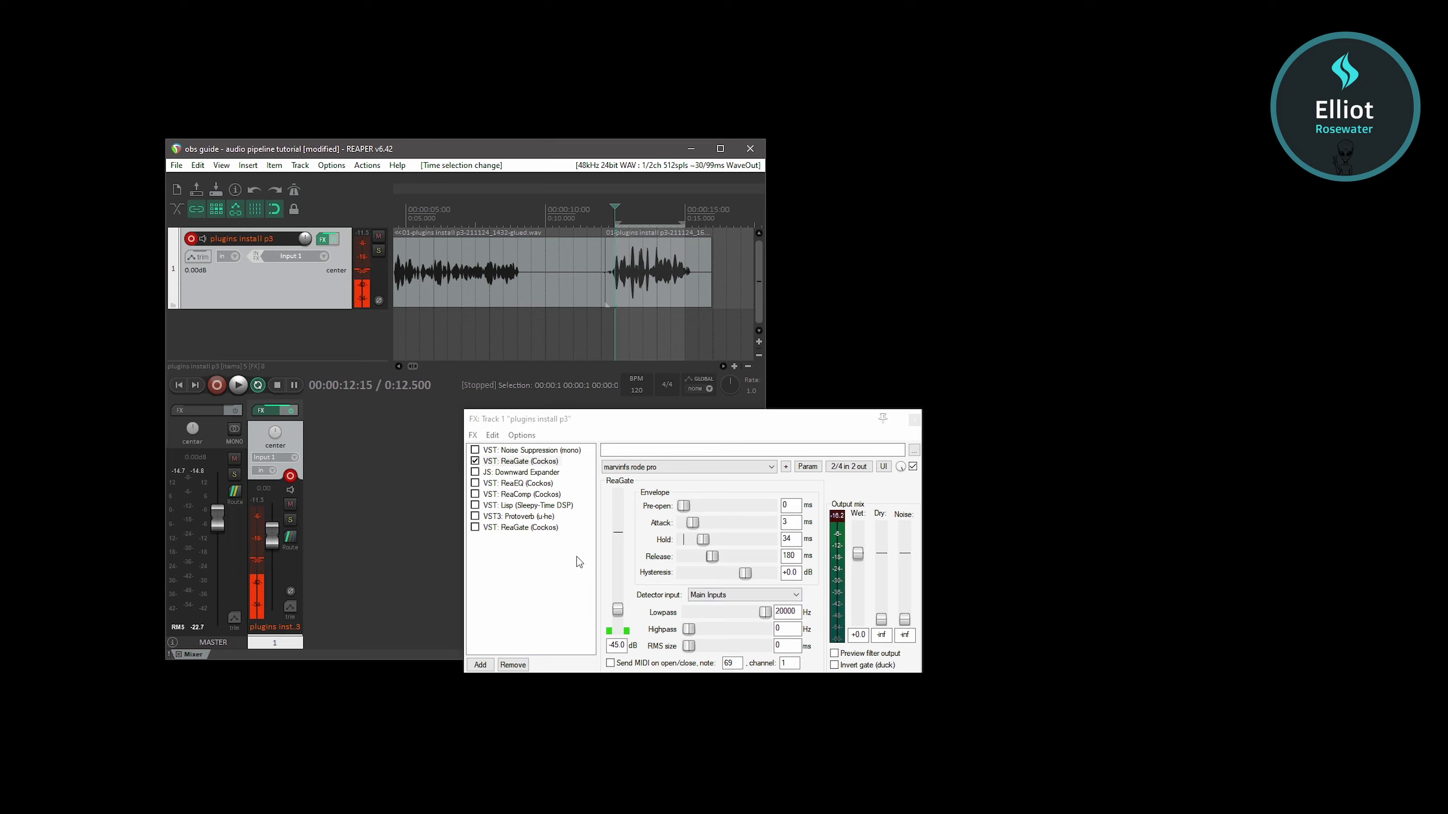
- Raise the first ReaGate's threshold to about -22 dB while playing the selected speech, and stop playback
key("space")
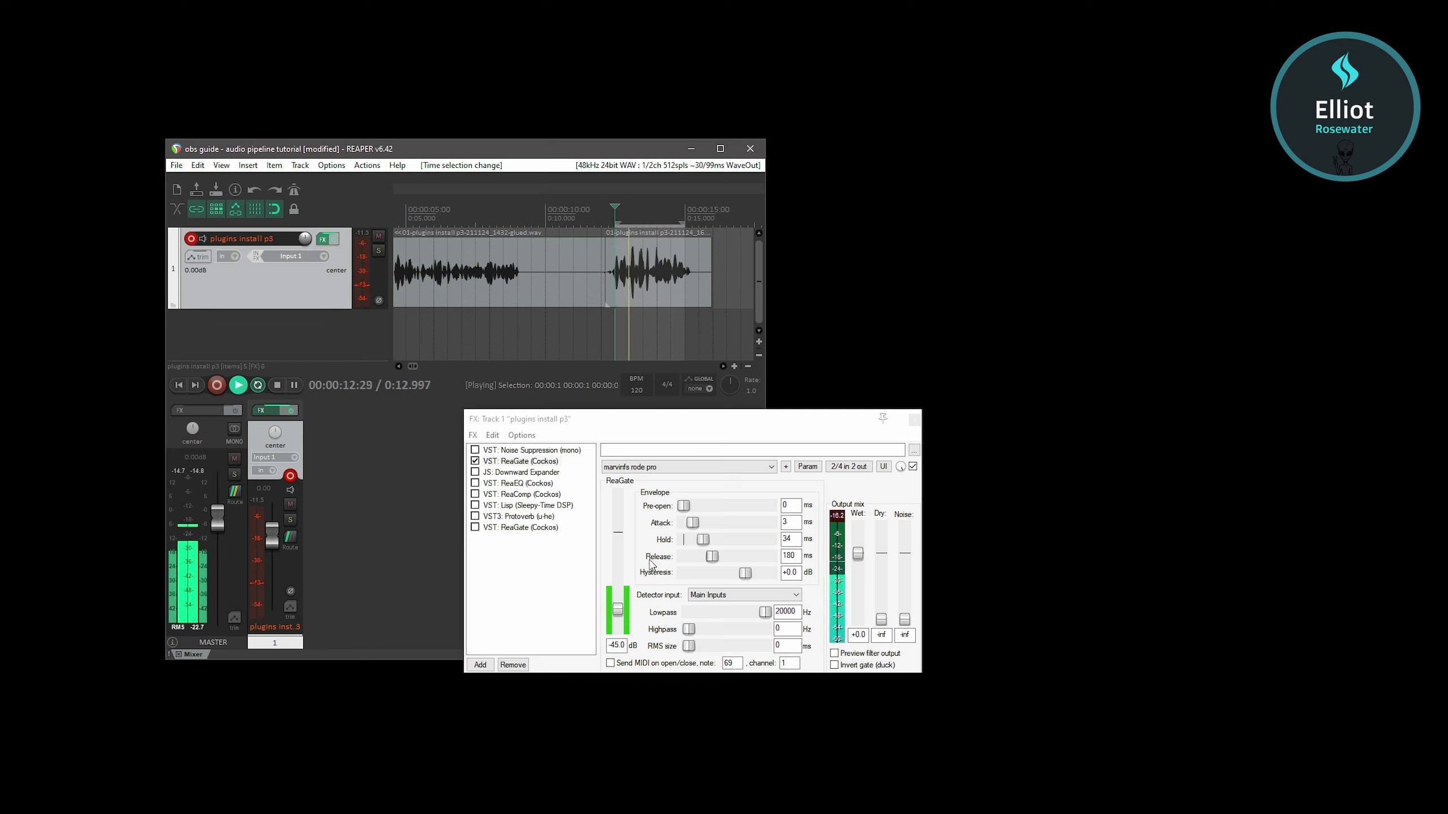
left_click_drag(618, 609, 620, 598)
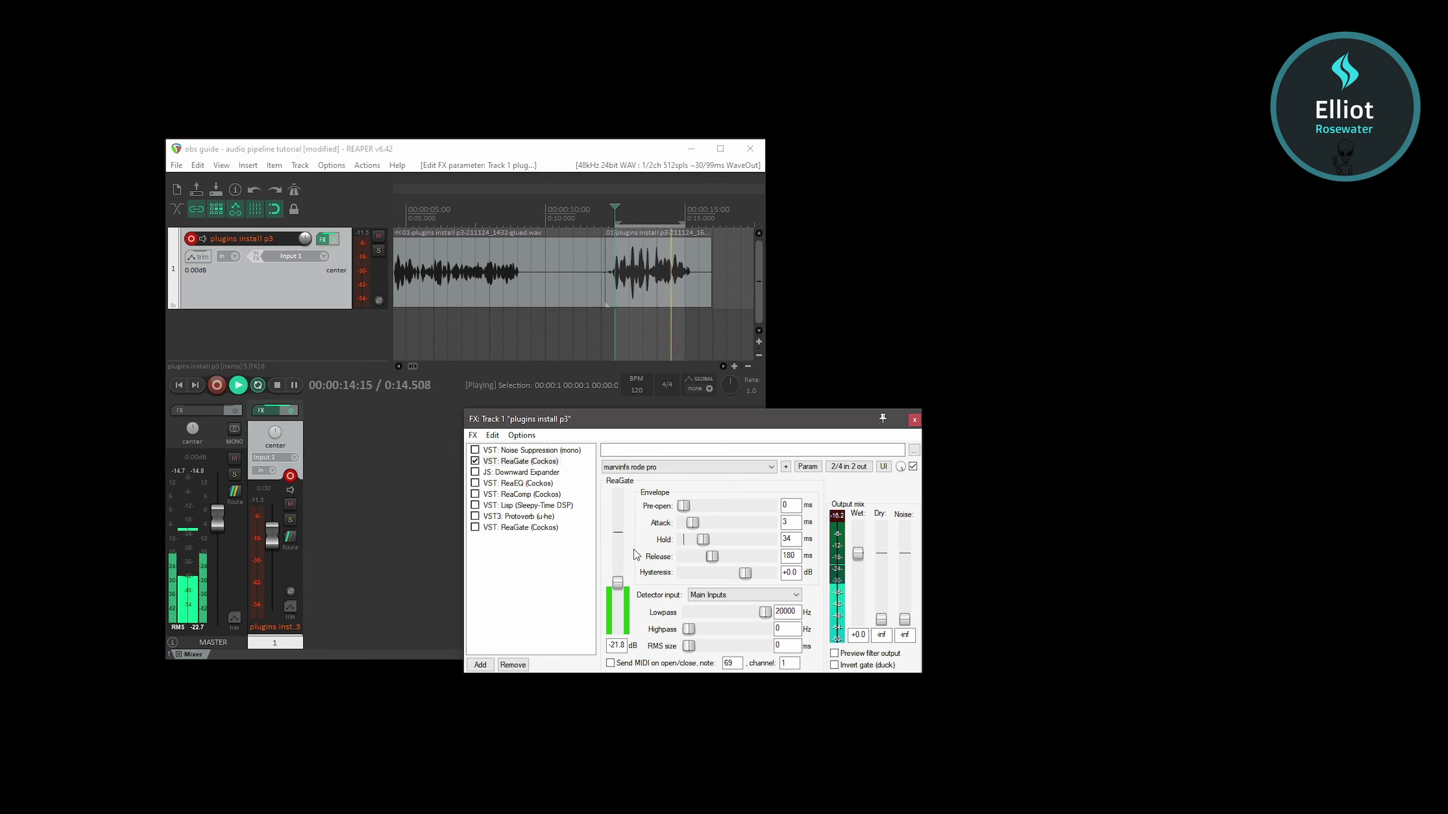
key("space")
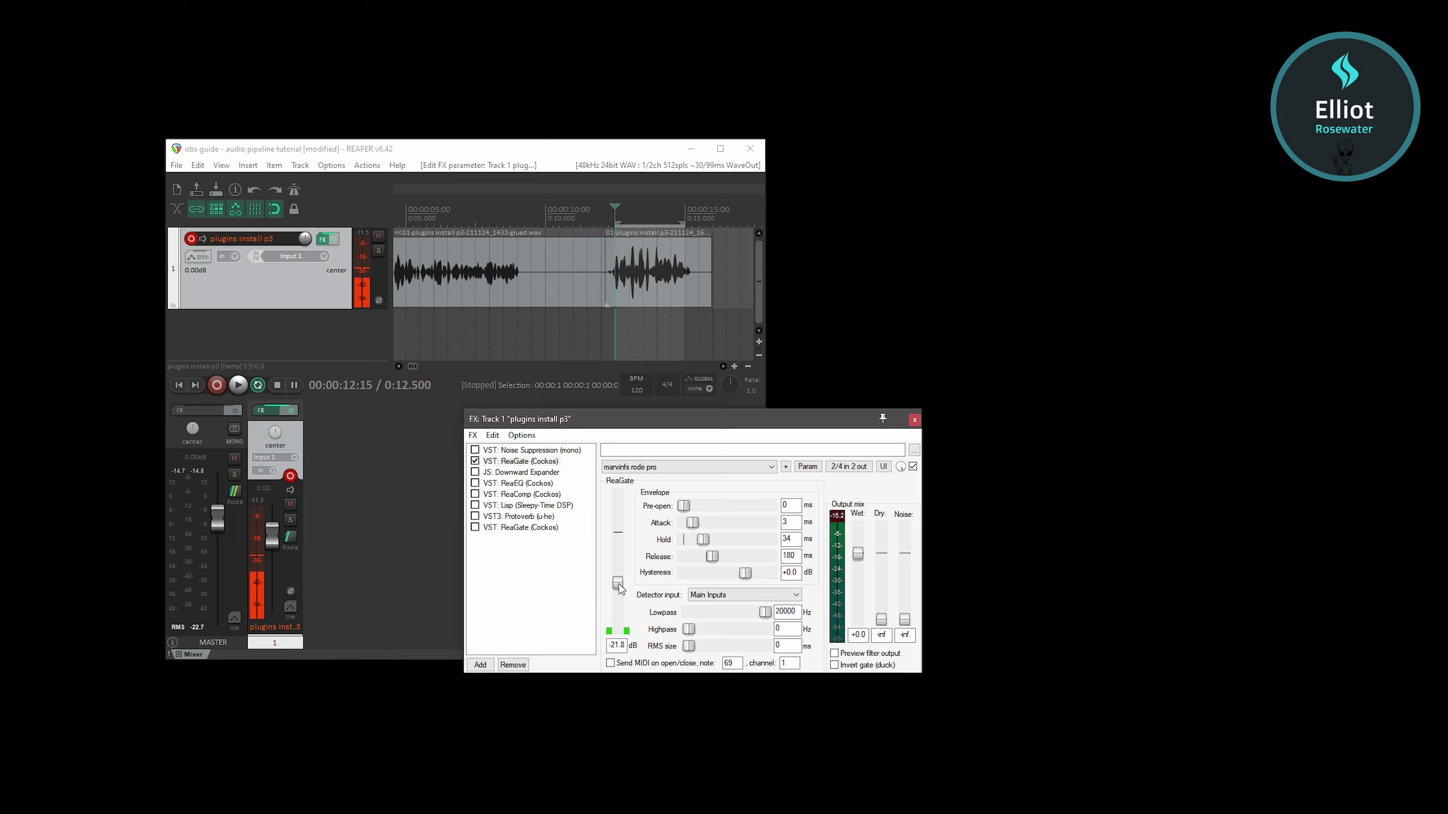
- Lower the first ReaGate's threshold to about -40 dB while playing the selected speech, and stop playback
key("space")
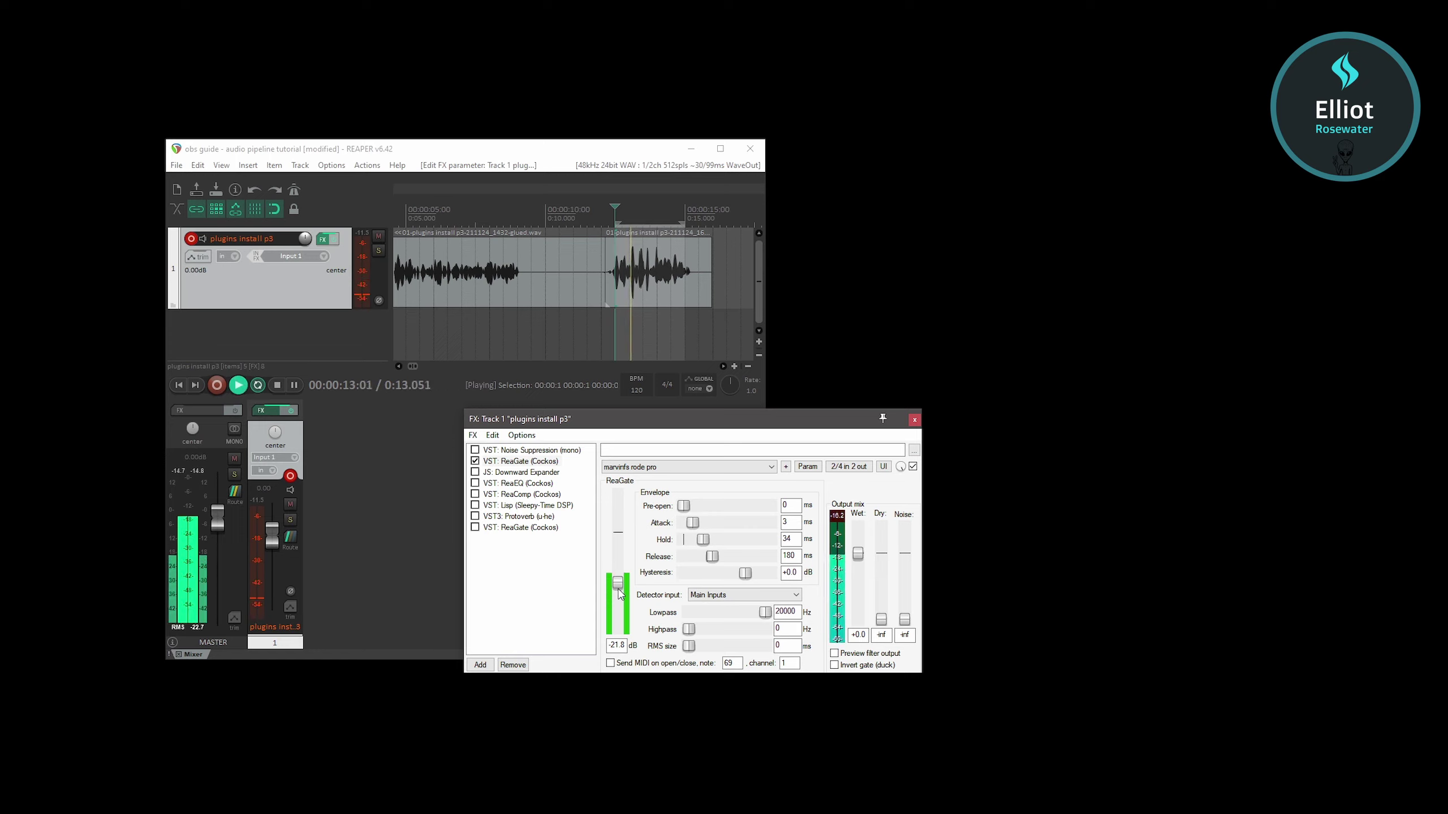
left_click_drag(622, 597, 624, 605)
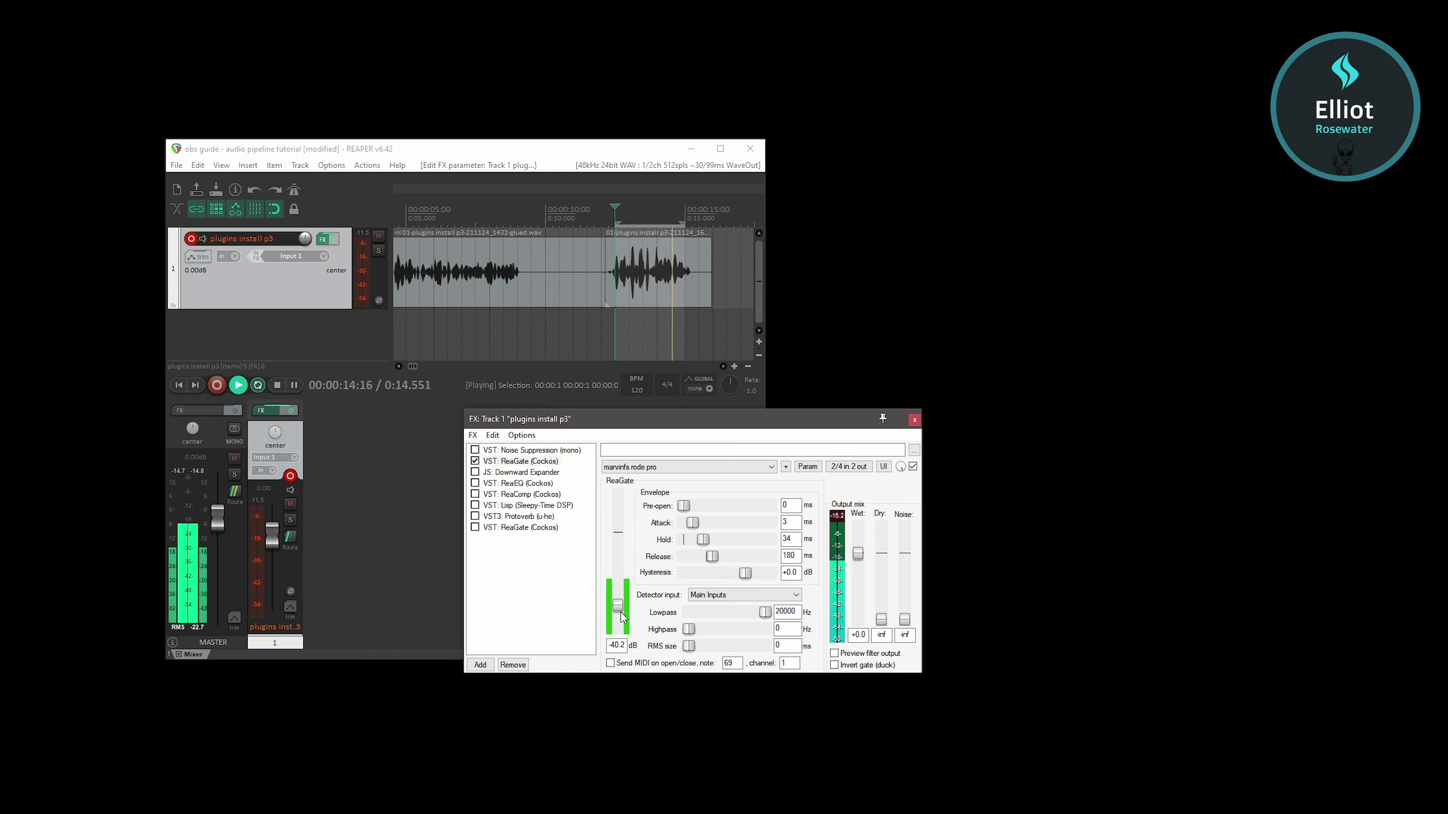
key("space")
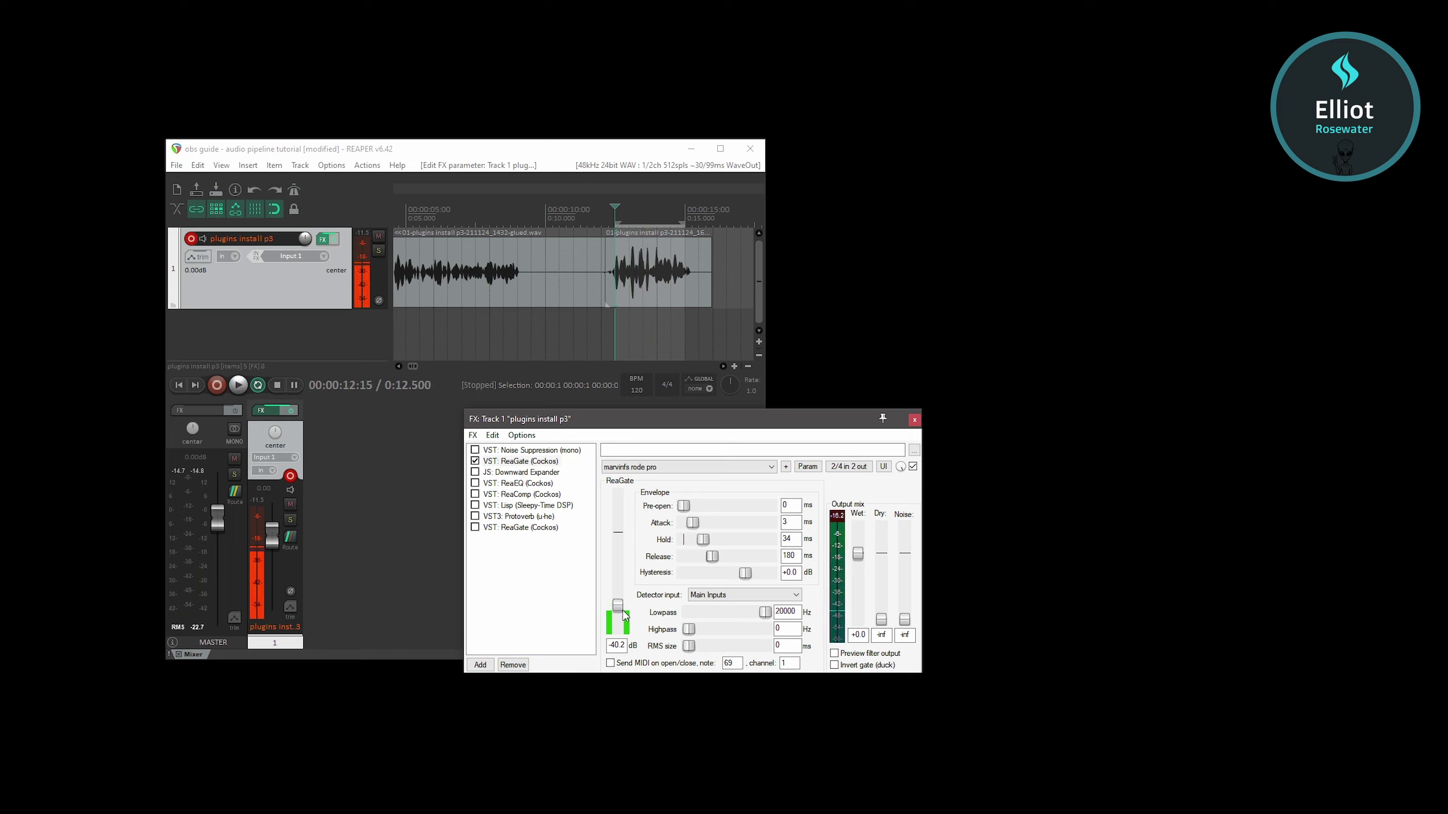
- Fine-tune the first ReaGate's threshold to about -39 dB, restart playback and raise it to -24 dB
left_click_drag(621, 609, 622, 603)
mouse_move(619, 614)
left_mouse_down()
mouse_move(624, 583)
mouse_move(624, 616)
left_mouse_up()
left_click_drag(617, 612, 618, 606)
key("space")
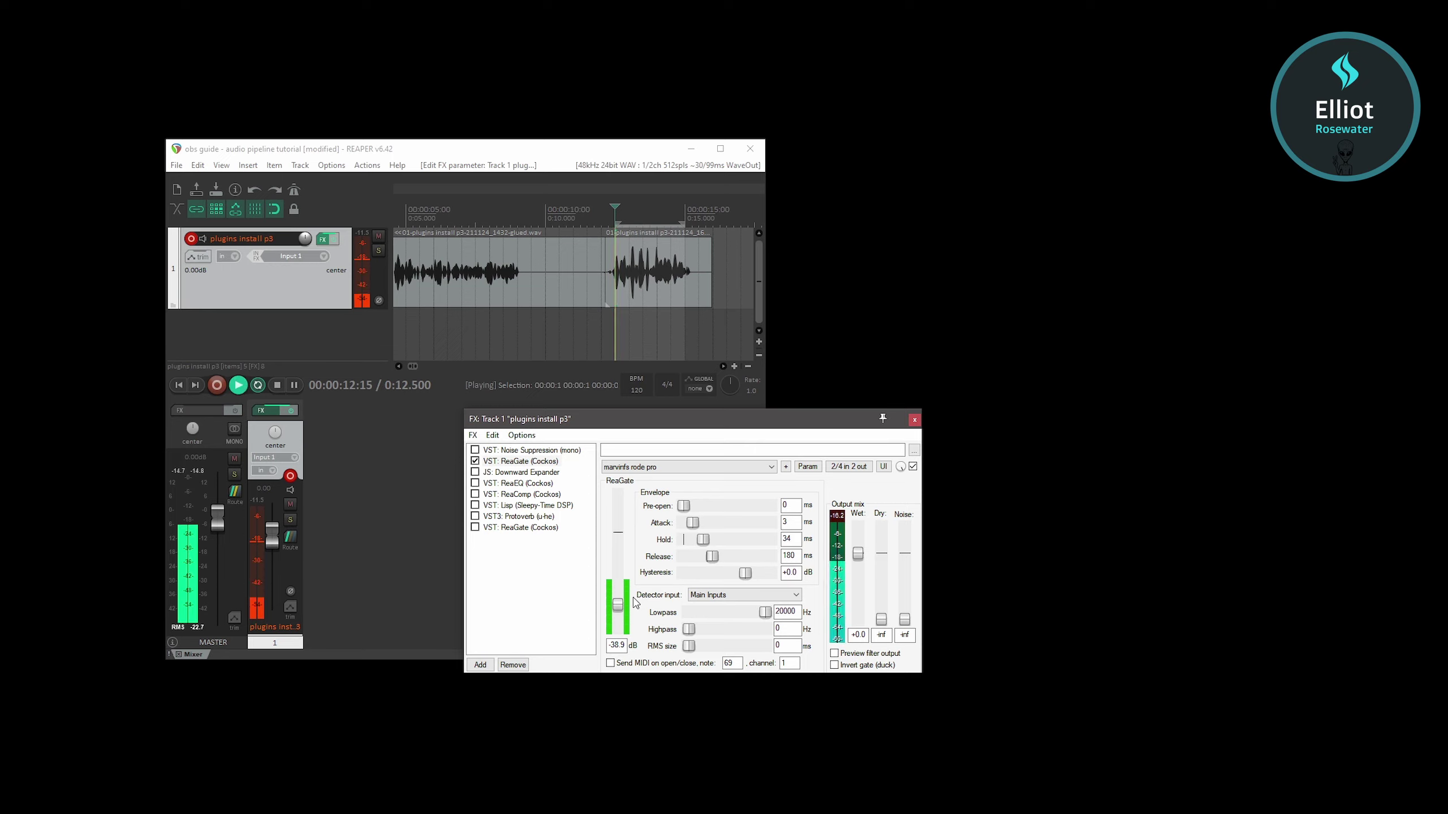
left_click_drag(618, 604, 620, 592)
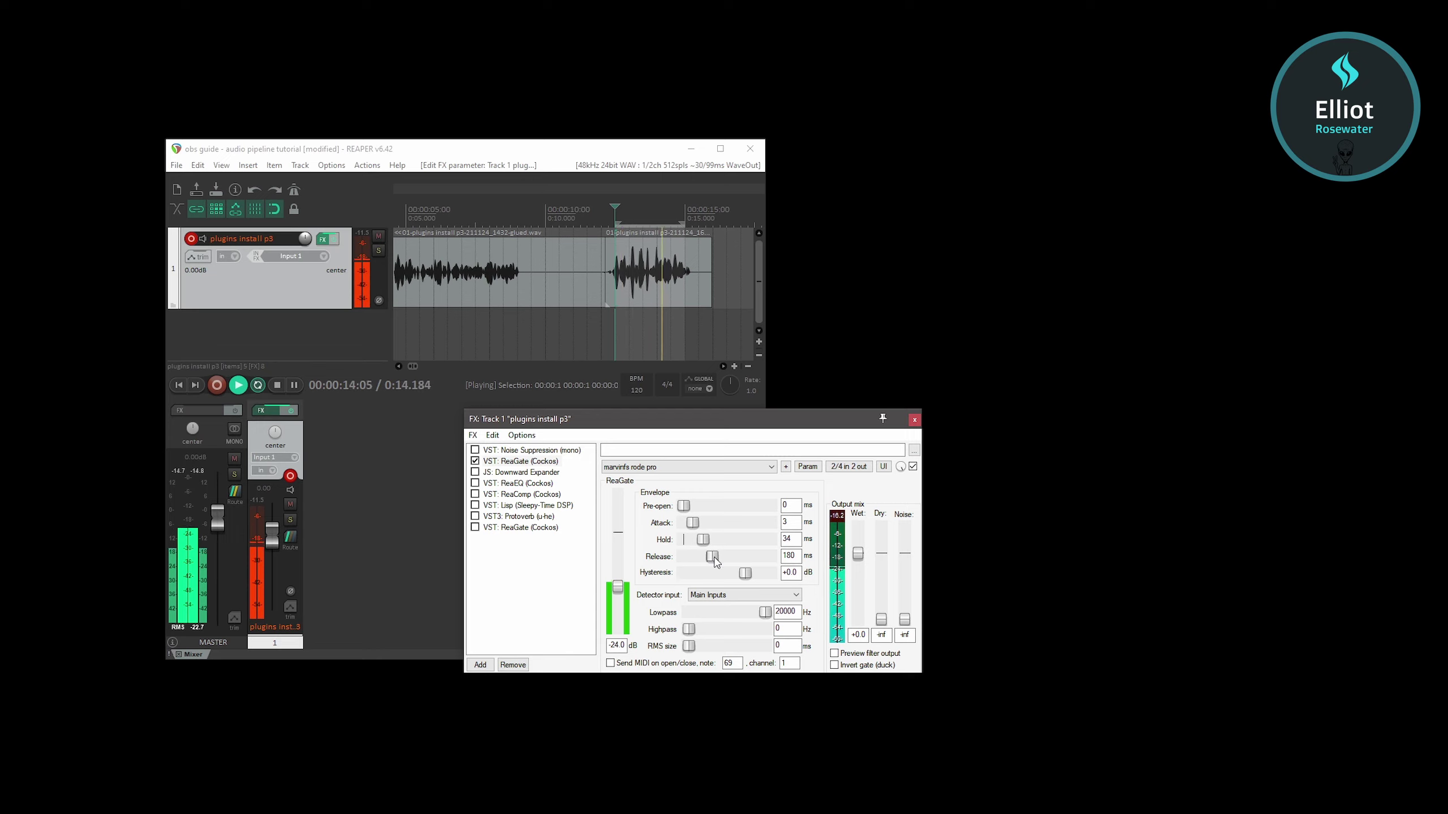
- Try a release of 474 ms and a slight threshold change on the first ReaGate during playback, and undo them
mouse_move(713, 558)
left_mouse_down()
mouse_move(743, 551)
mouse_move(725, 562)
left_mouse_up()
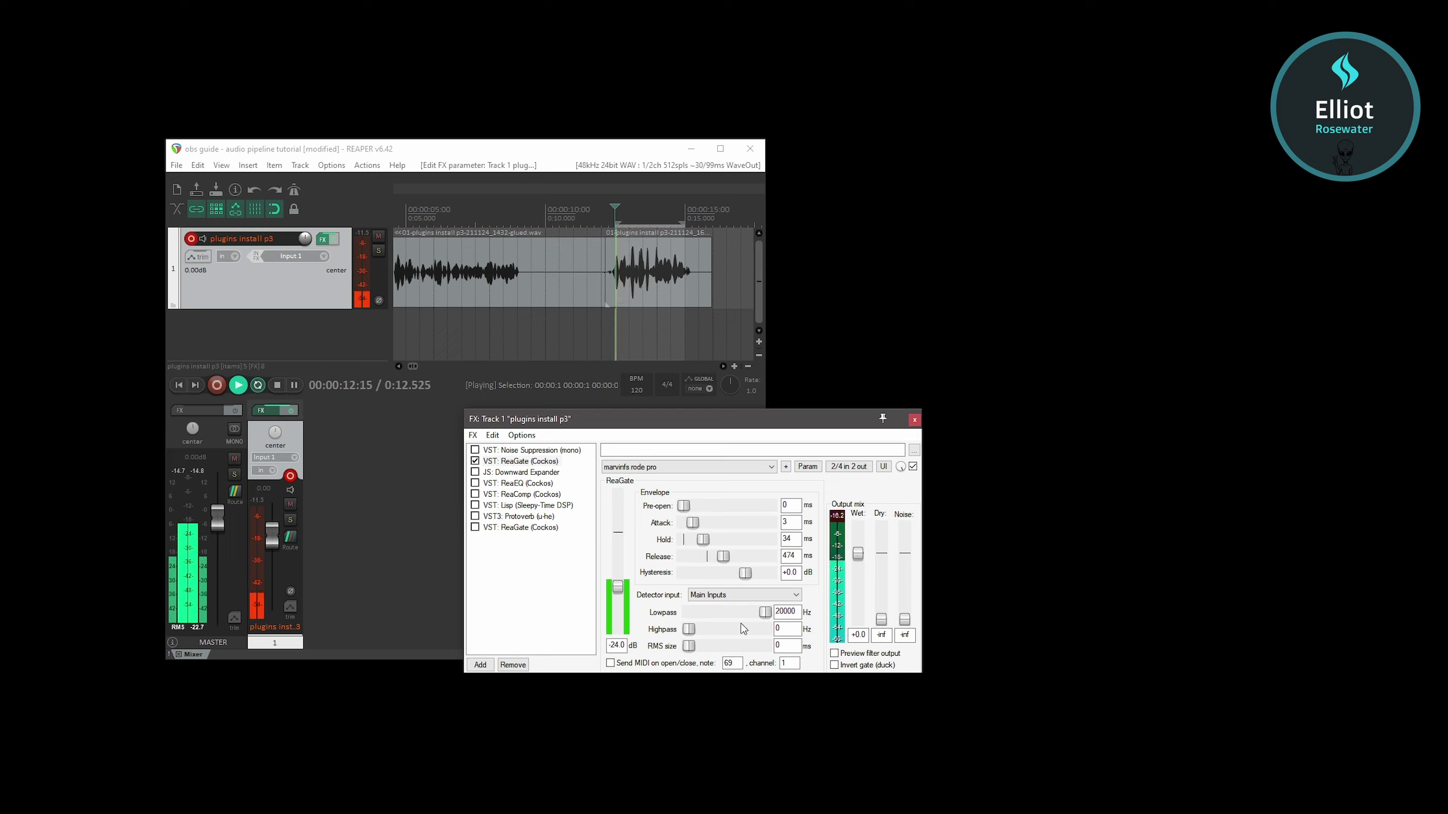
left_click(618, 593)
key("space")
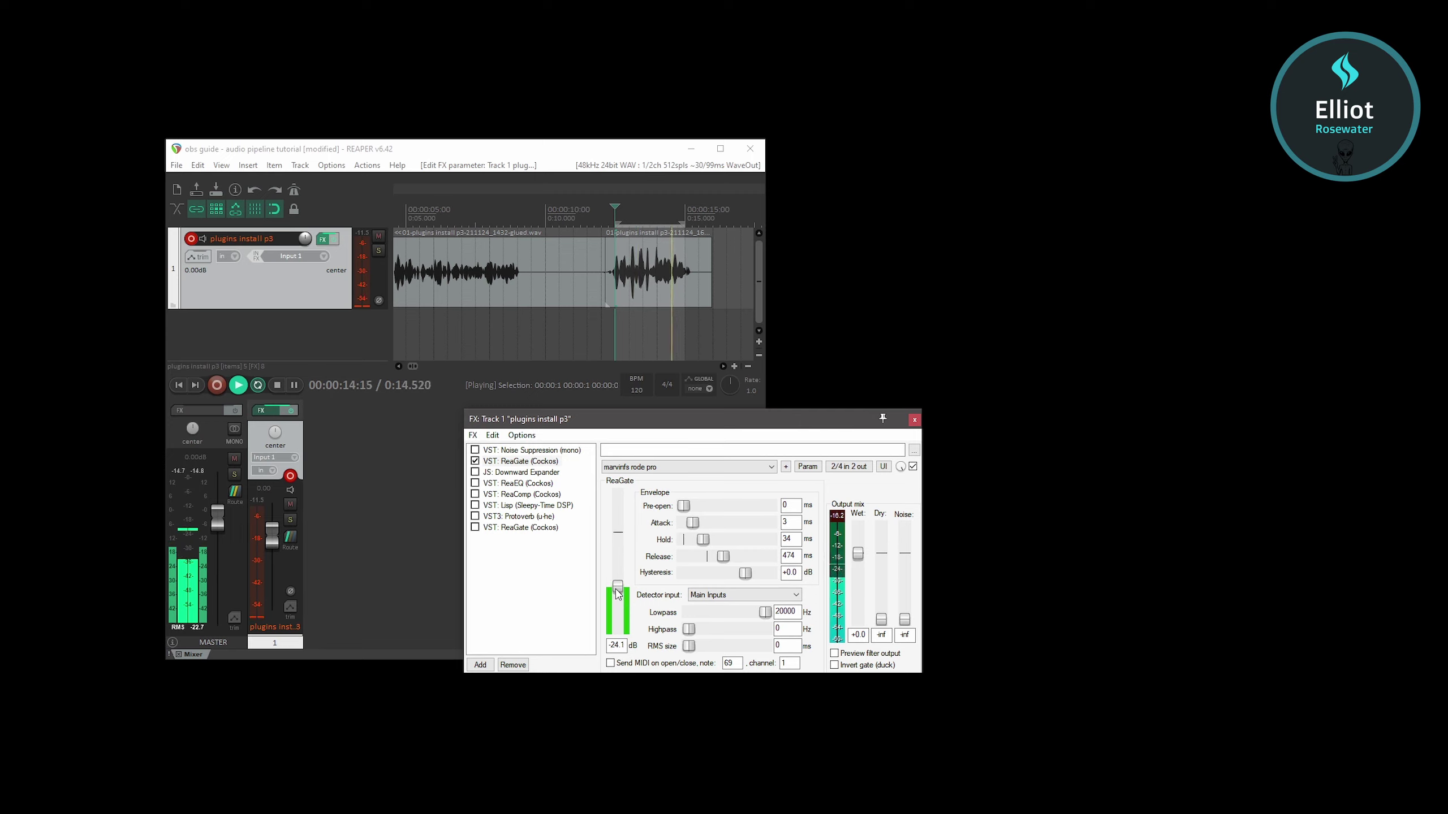
key("ctrl+z")
key("ctrl+z")
key("ctrl+z")
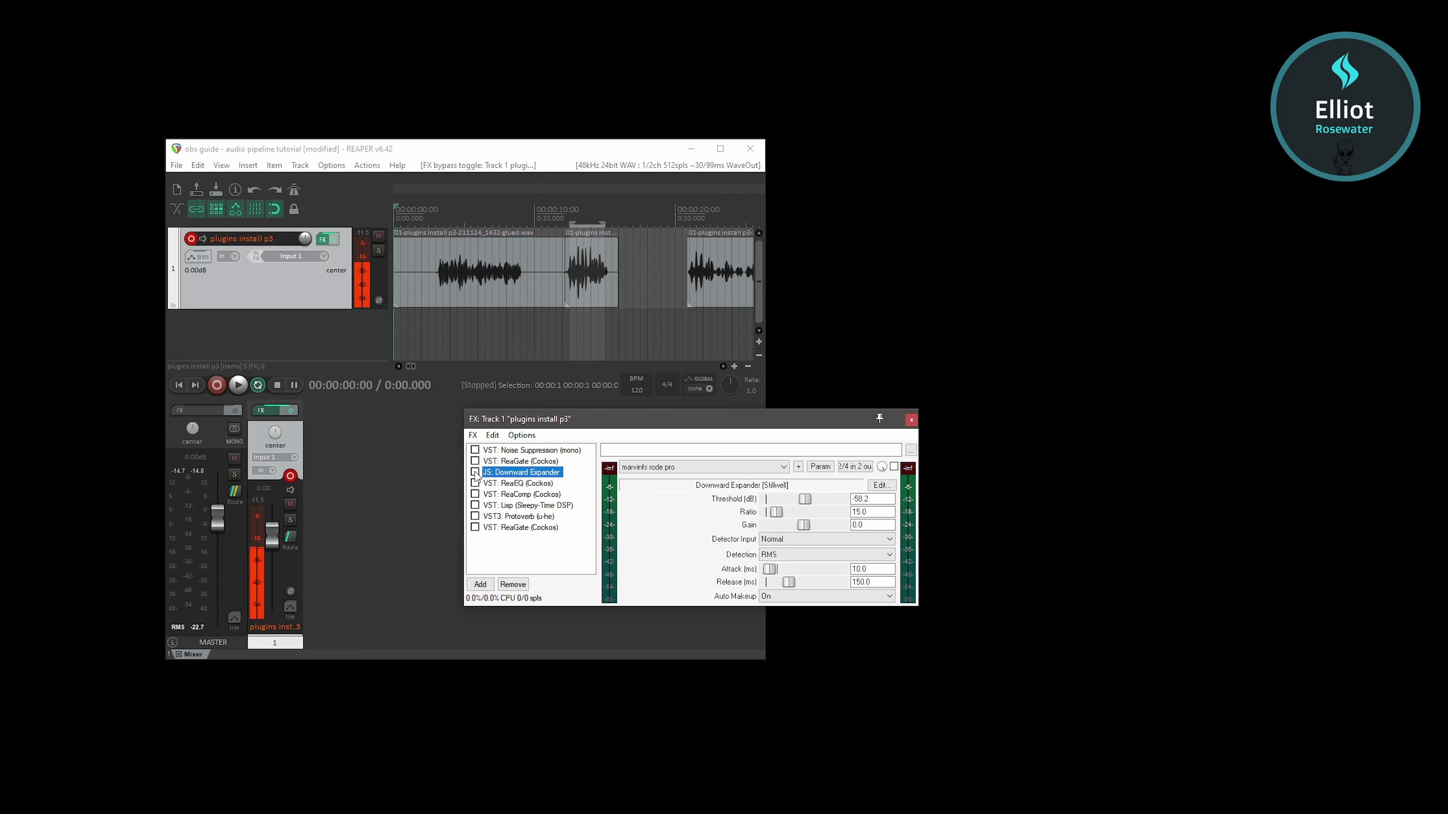
- Highlight the Downward Expander's threshold value and play the selected speech with the expander bypassed
double_click(872, 499)
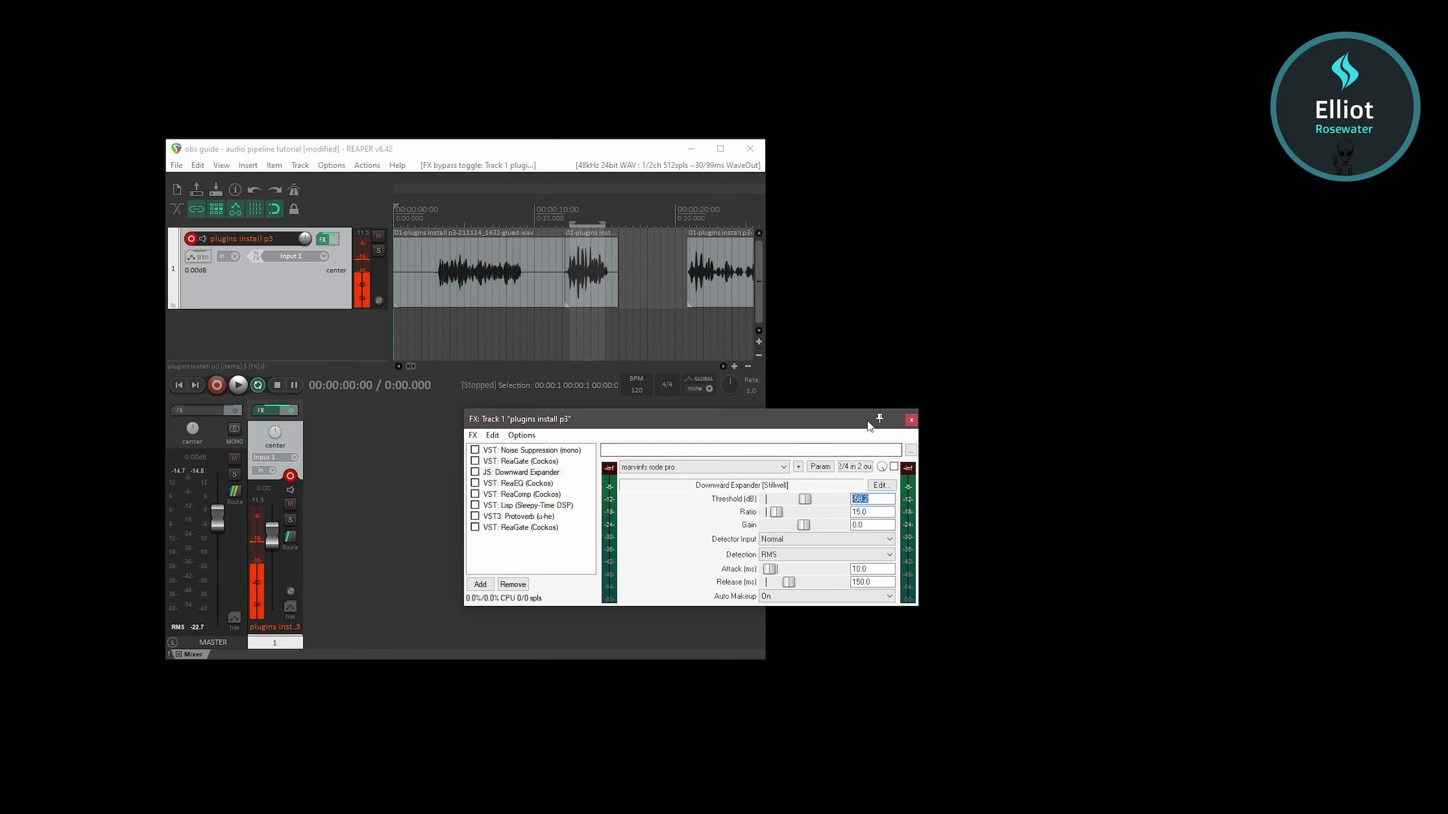
left_click_drag(855, 408, 855, 393)
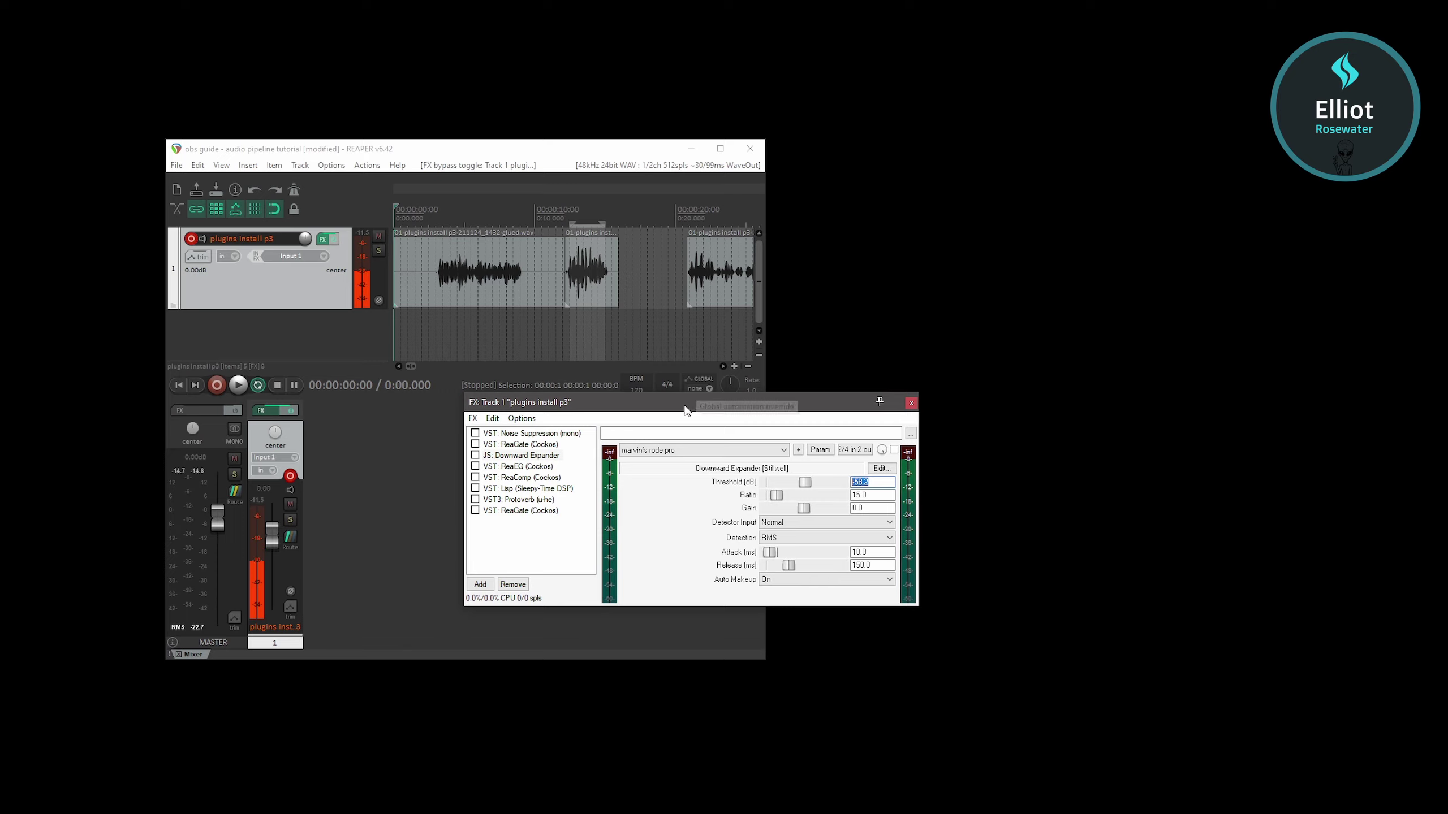
key("space")
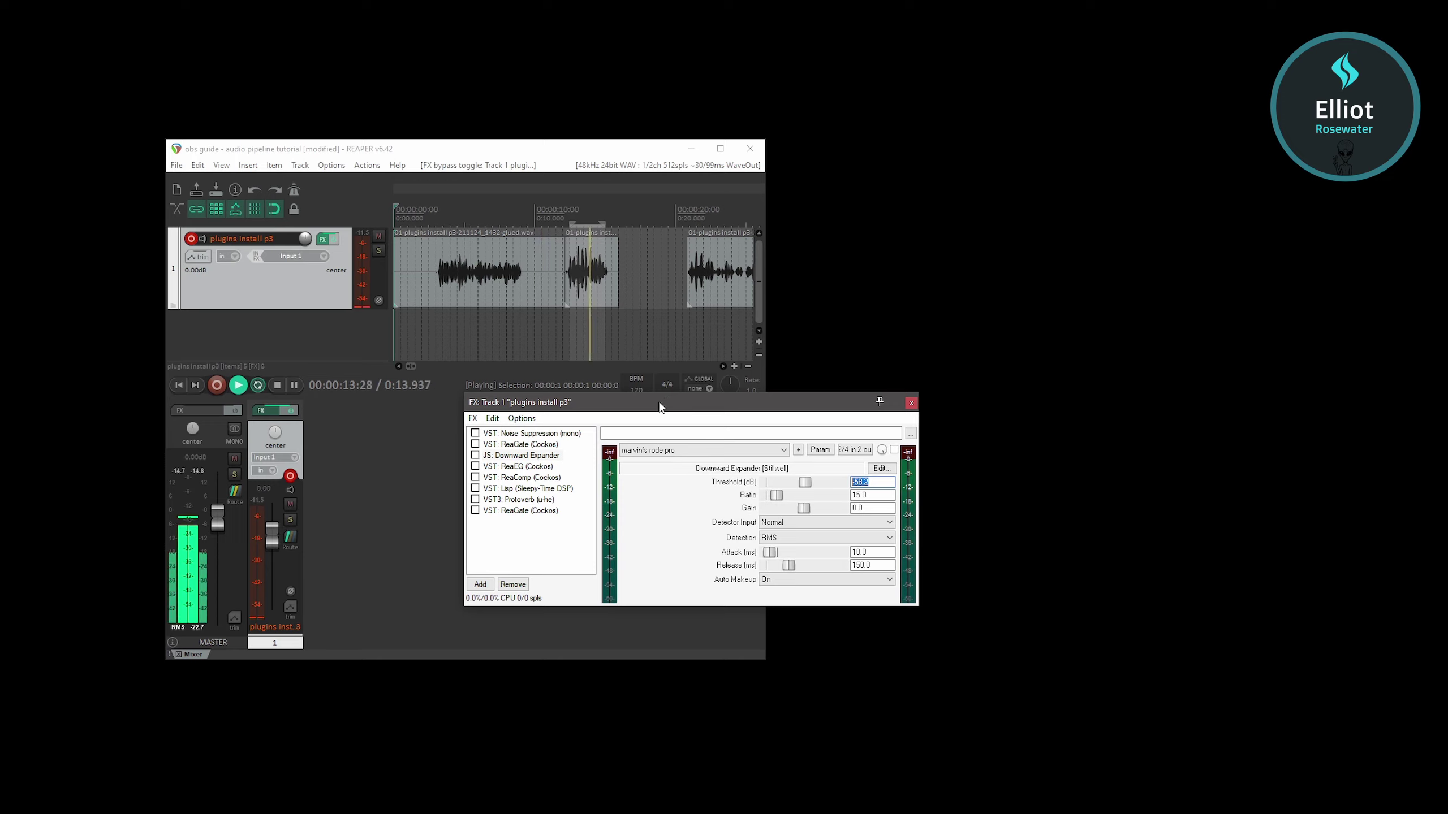
key("space")
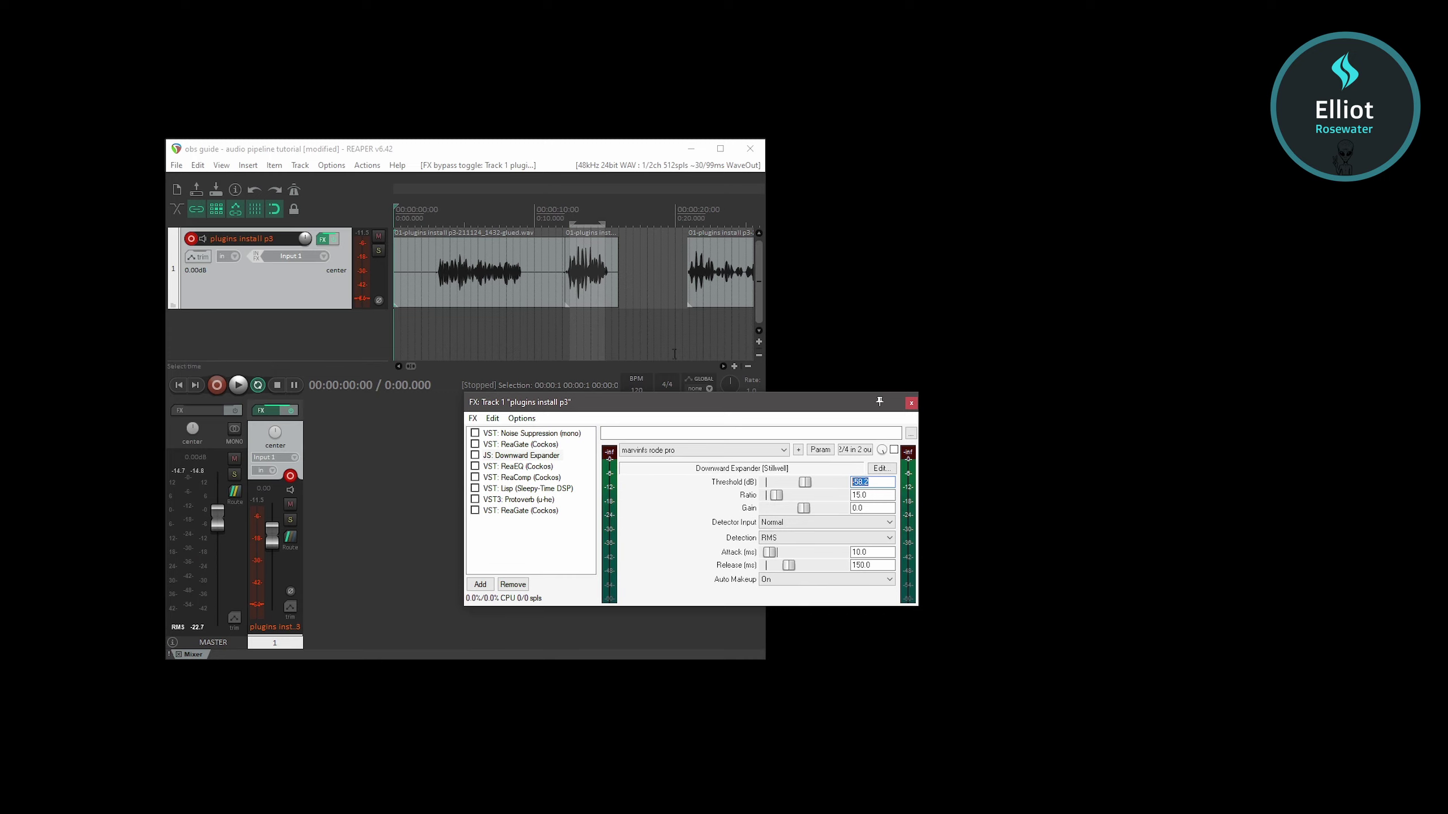
- Enable the Downward Expander and play the range from the timeline start to the end of the second clip
left_click(475, 456)
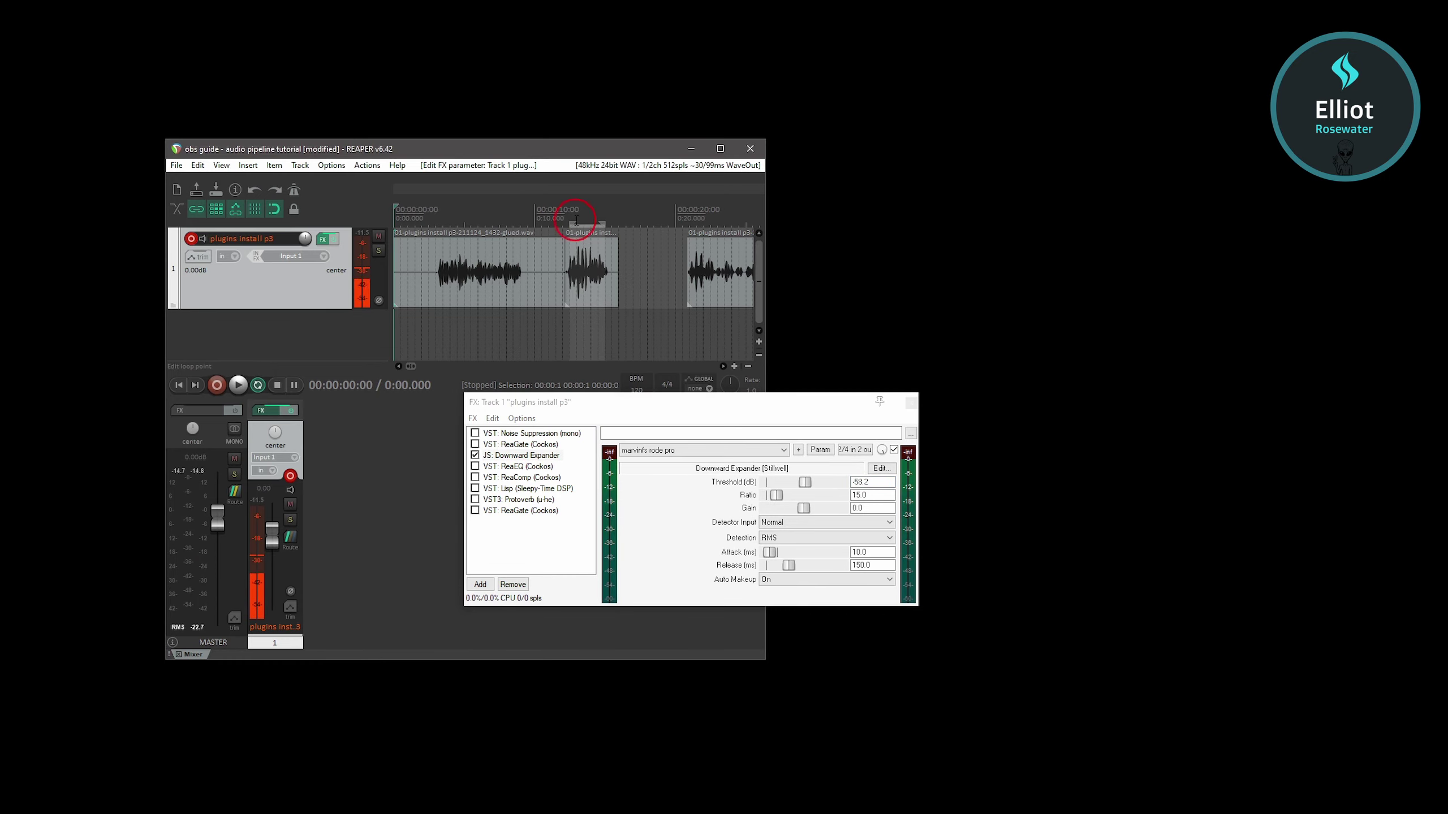
left_click_drag(395, 210, 567, 209)
key("space")
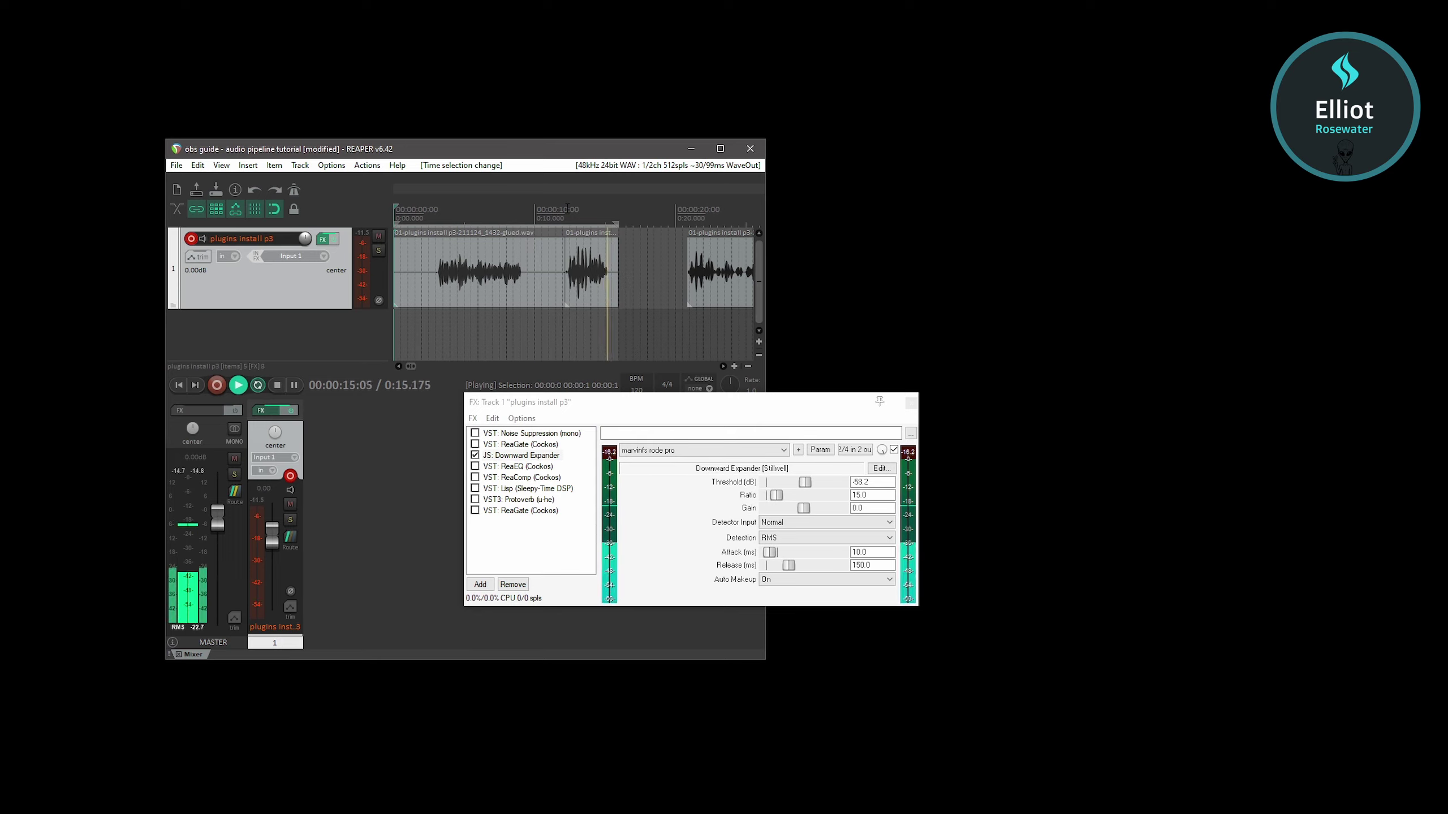
key("space")
- Enable the first ReaGate, lower its threshold to about -43 dB during playback, and stop playback
left_click(475, 445)
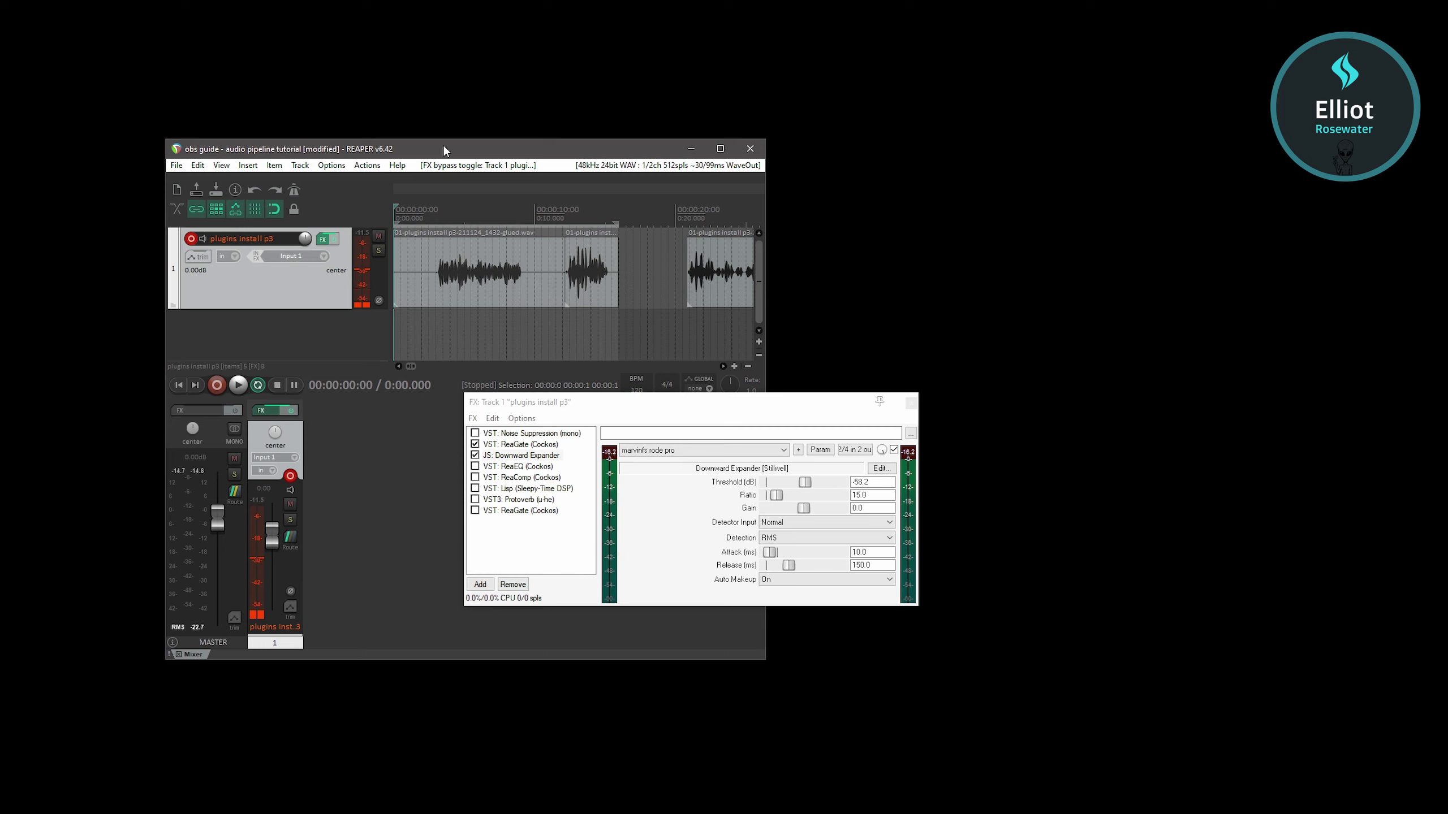
left_click(527, 443)
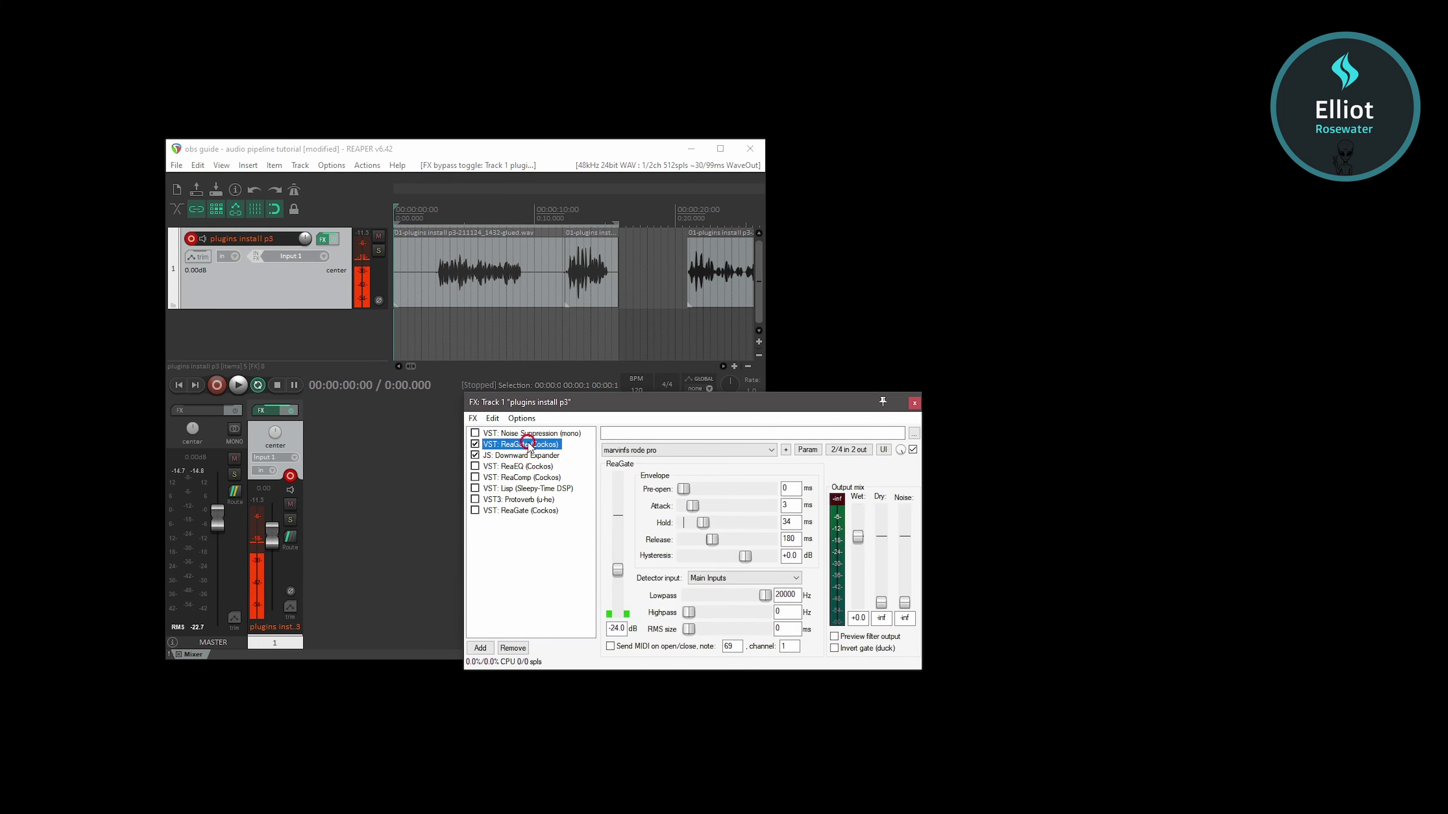
key("space")
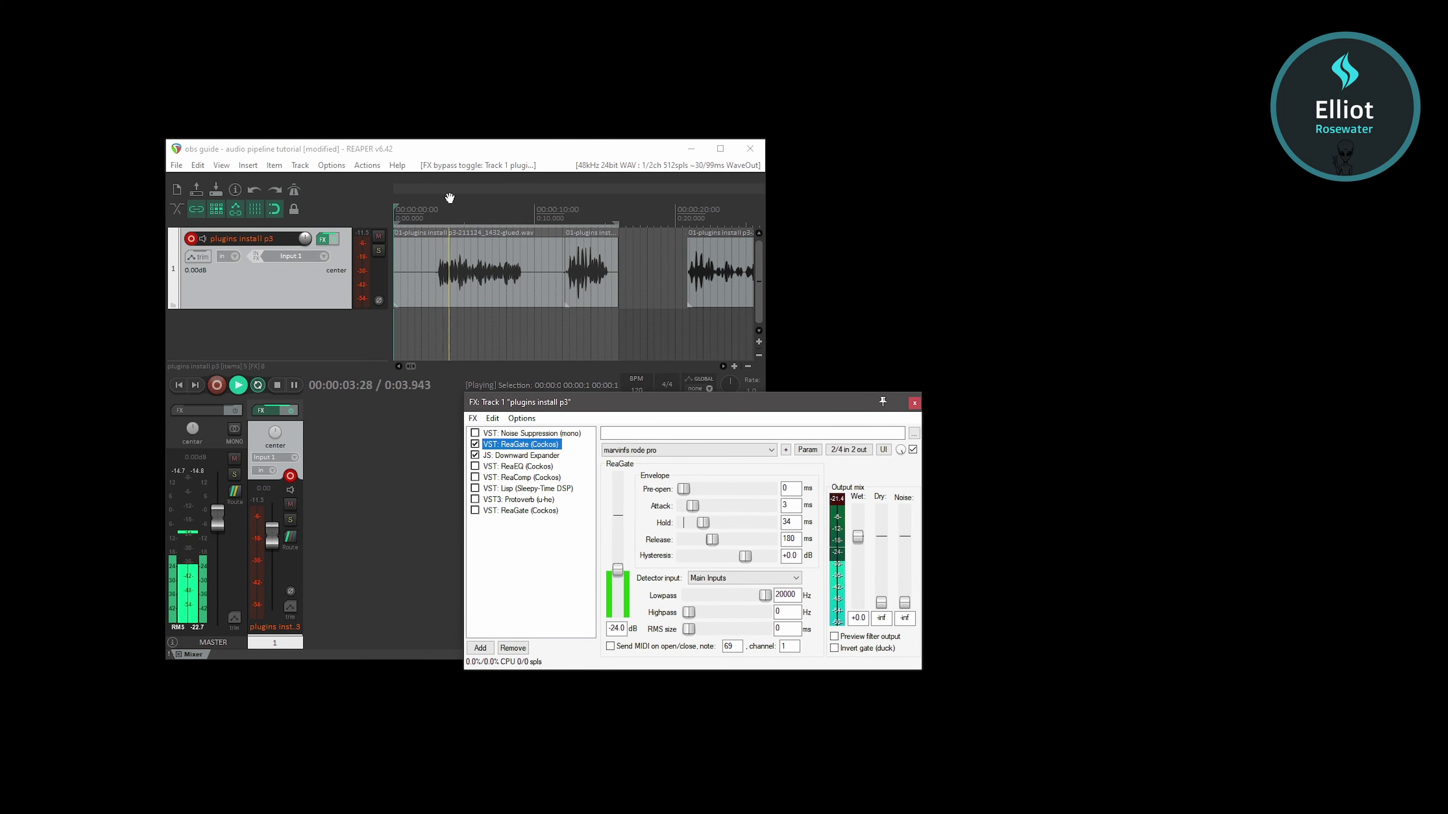
left_click_drag(615, 578, 614, 589)
left_click(616, 628)
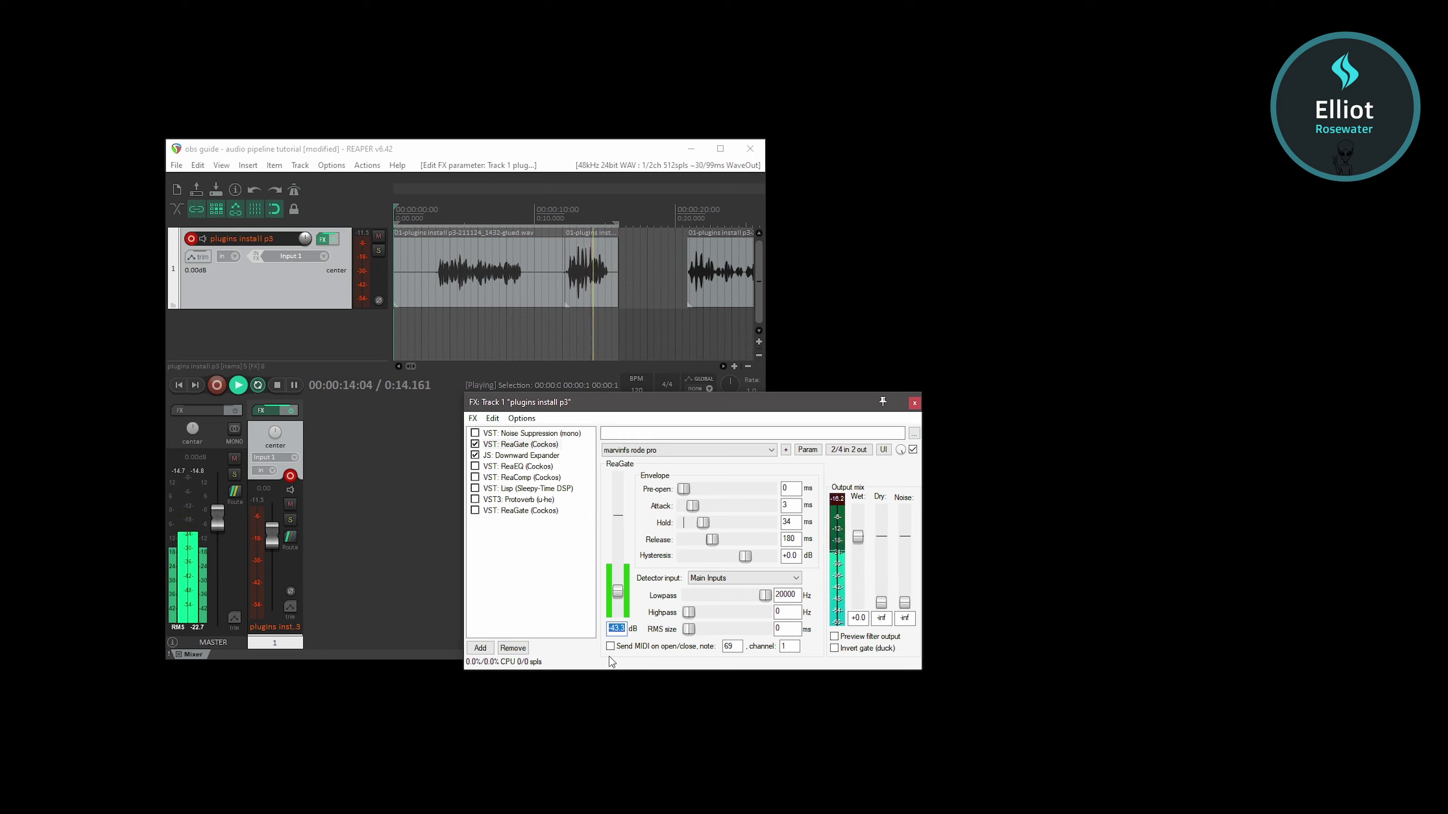
key("space")
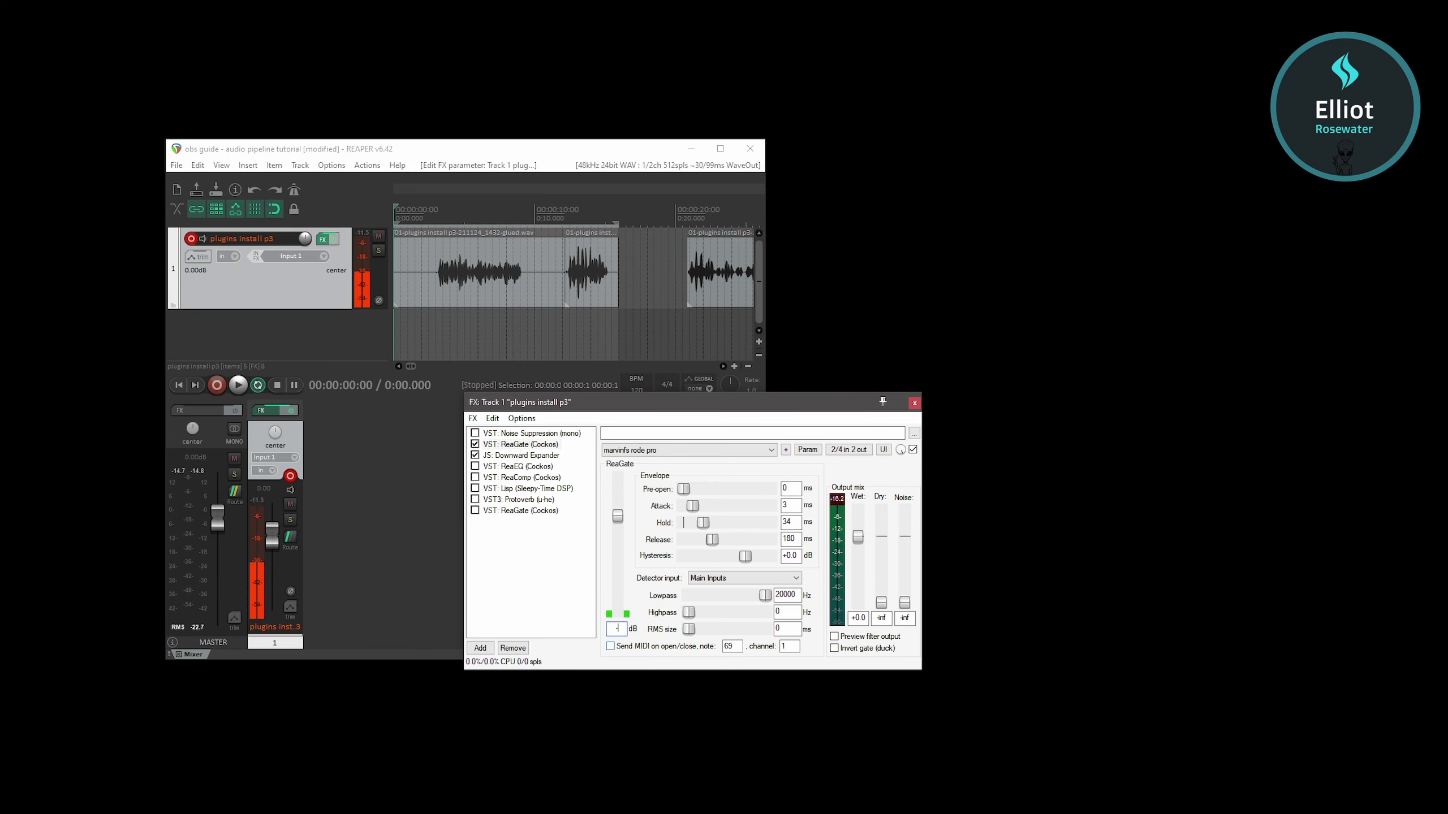
- Open ReaEQ in the effects chain and look through the settings of bands 1 to 6
left_click(517, 466)
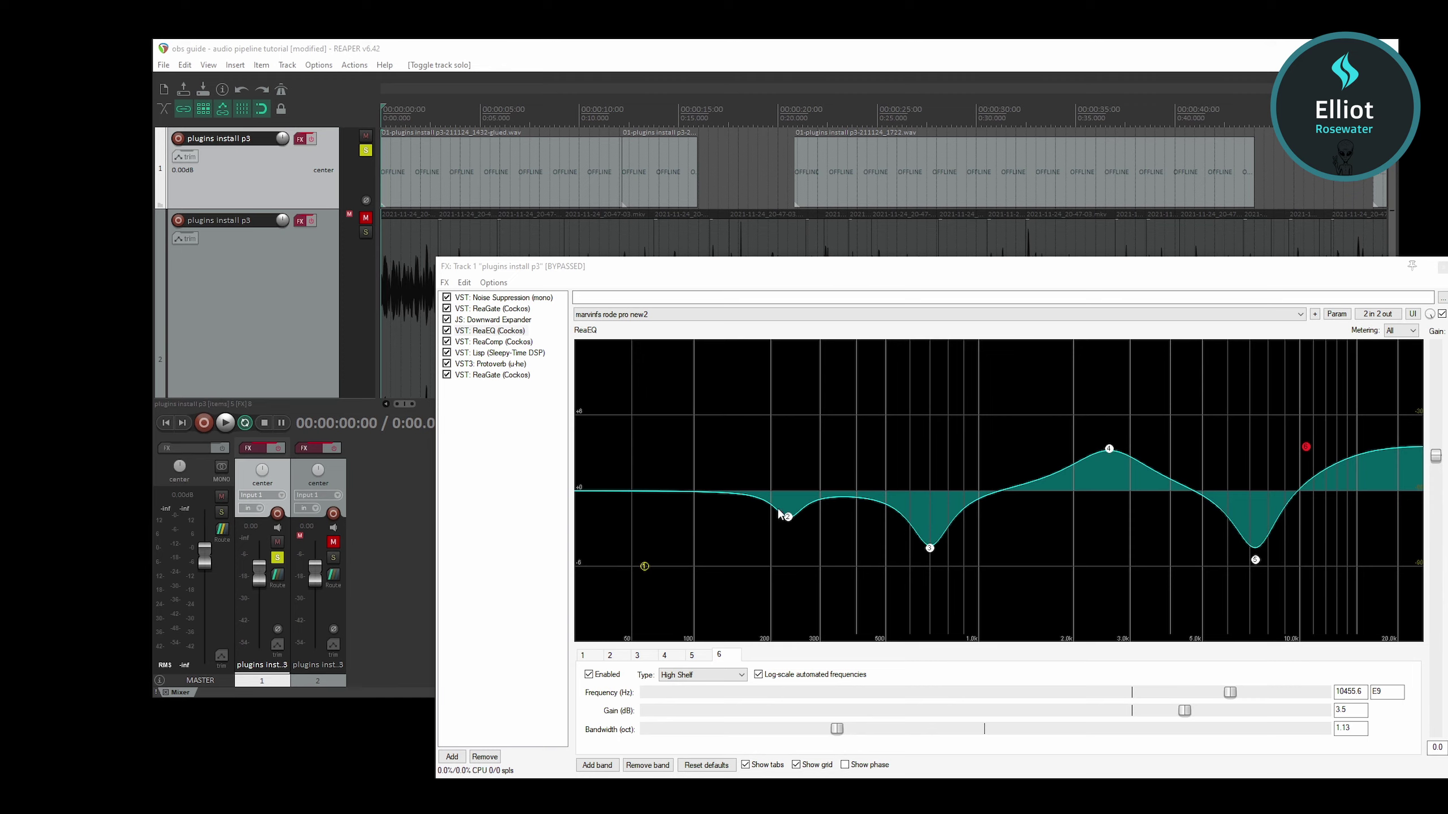
left_click(583, 655)
left_click(609, 655)
left_click(637, 655)
left_click(664, 656)
left_click(692, 656)
left_click(719, 655)
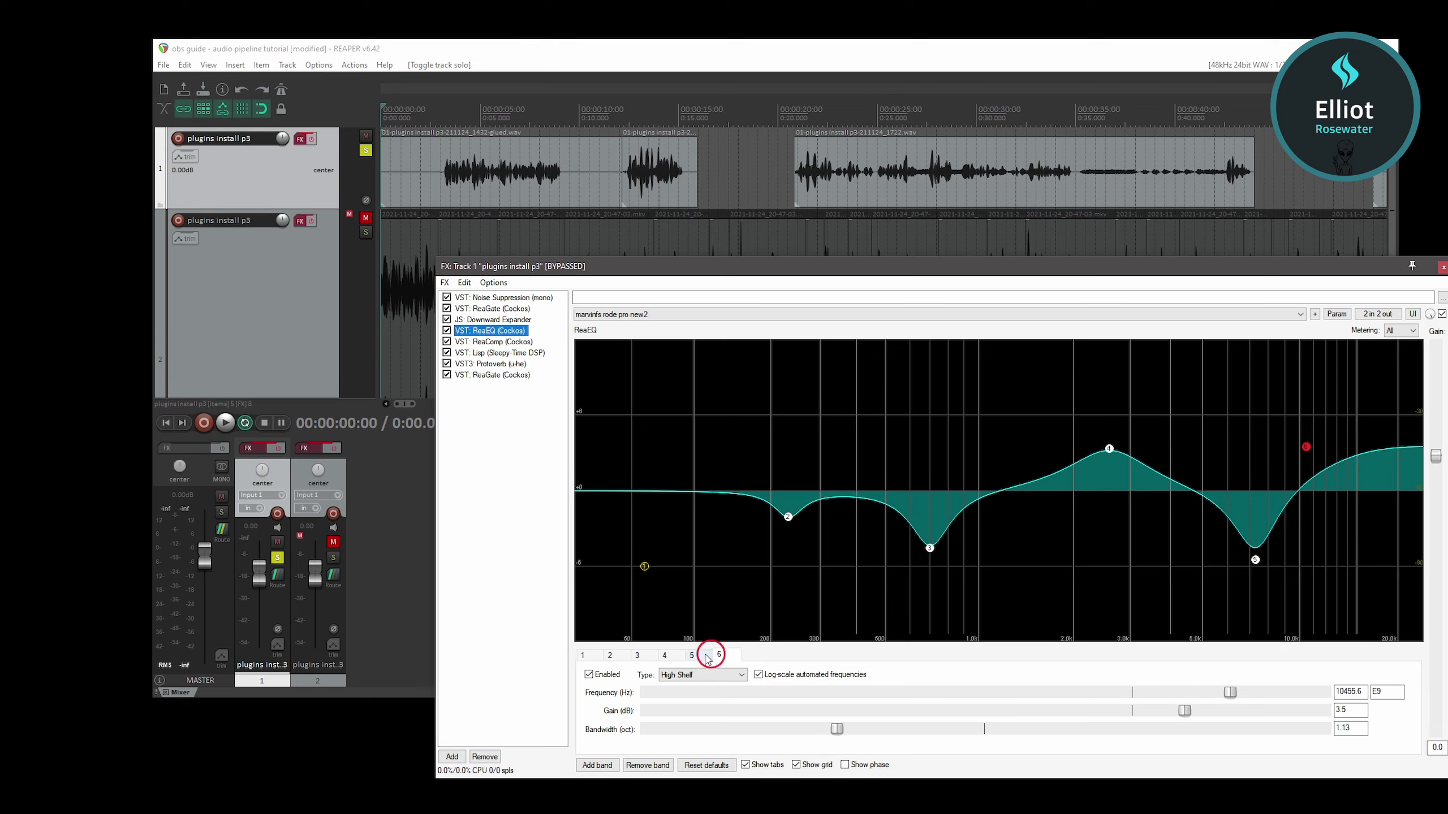
- Remove the disabled high-pass band 1 from ReaEQ and add two new bands, showing the settings of band 7
left_click(582, 656)
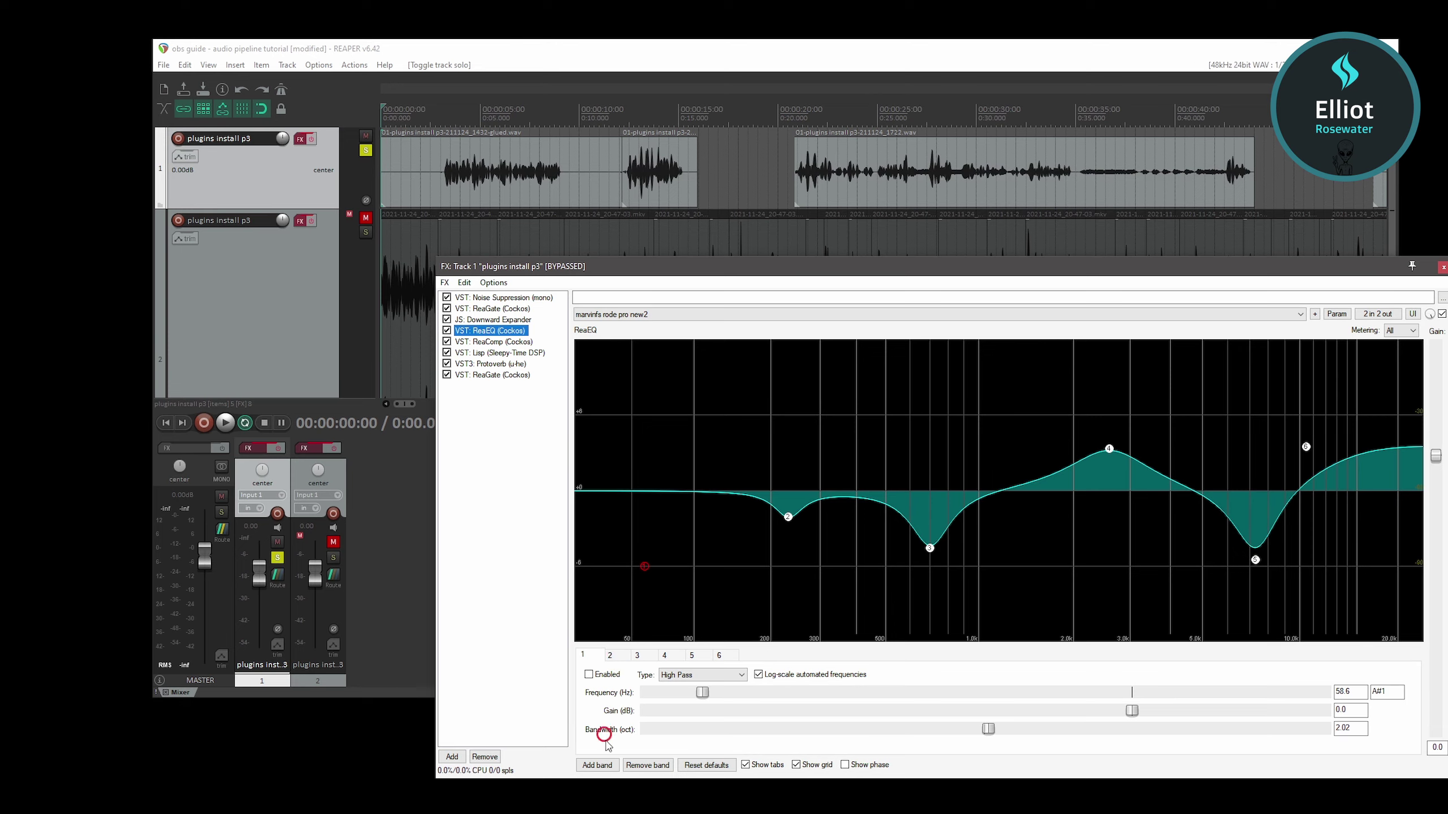
left_click(648, 766)
double_click(596, 766)
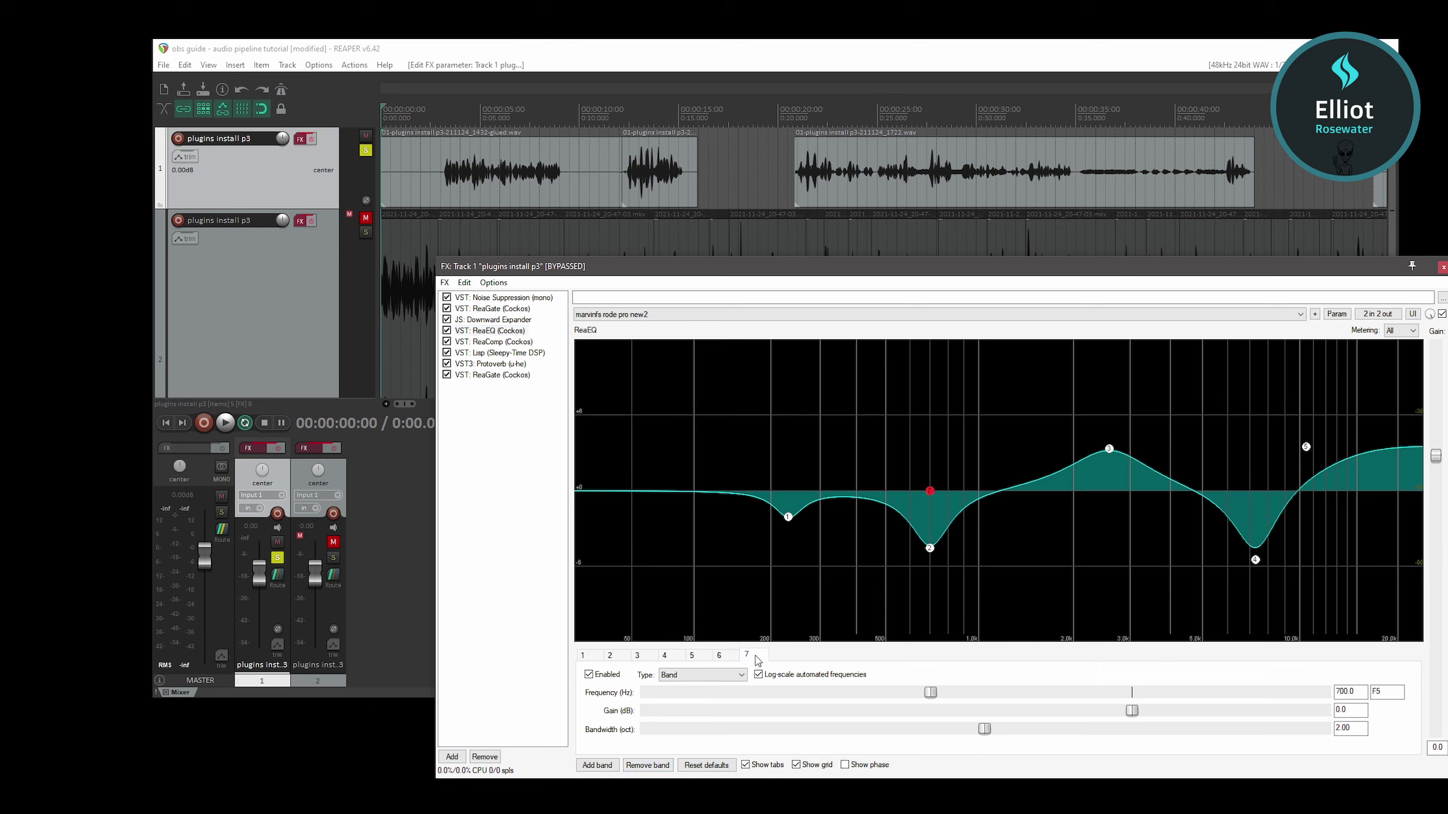
left_click(596, 656)
left_click(752, 656)
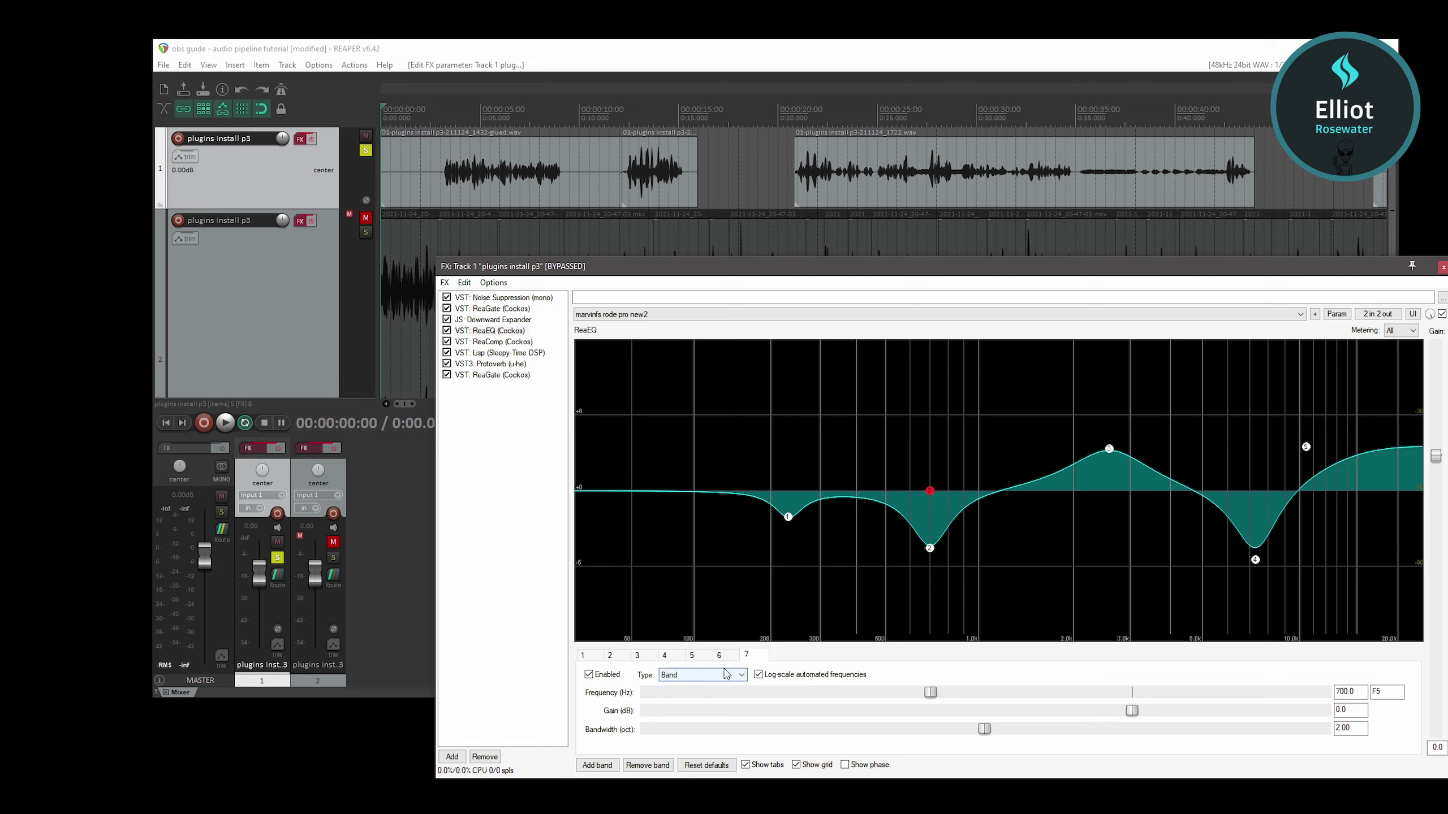
- Raise ReaEQ's high-shelf band on the graph and pull the boosted peak near 3 kHz down into a cut
left_click(1305, 451)
left_click_drag(1306, 471, 1319, 427)
left_click_drag(1108, 450, 1102, 531)
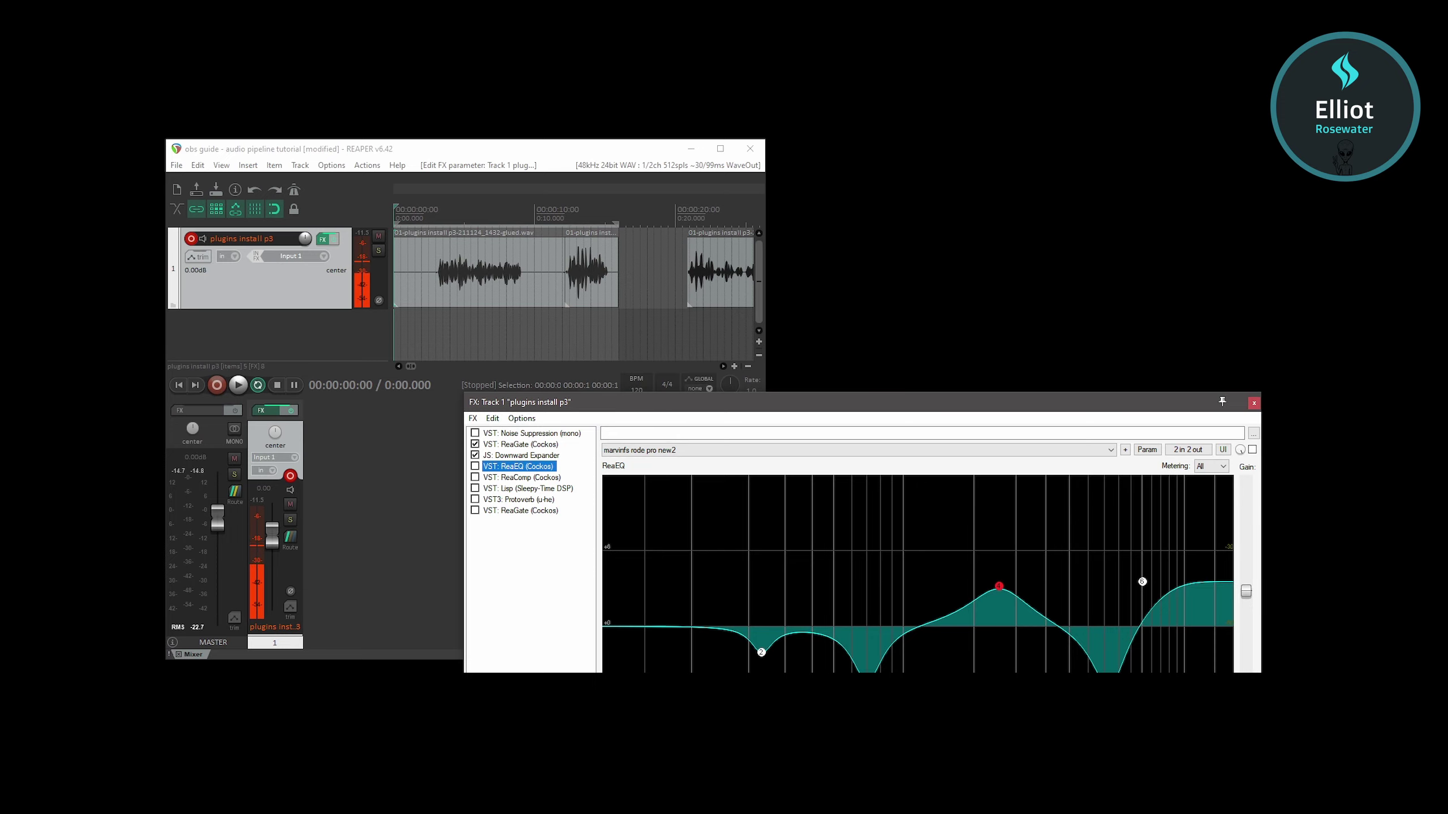
- Reposition the effects window and examine ReaEQ's low-frequency bands, including band 2 at 232 Hz
left_click_drag(795, 406, 776, 397)
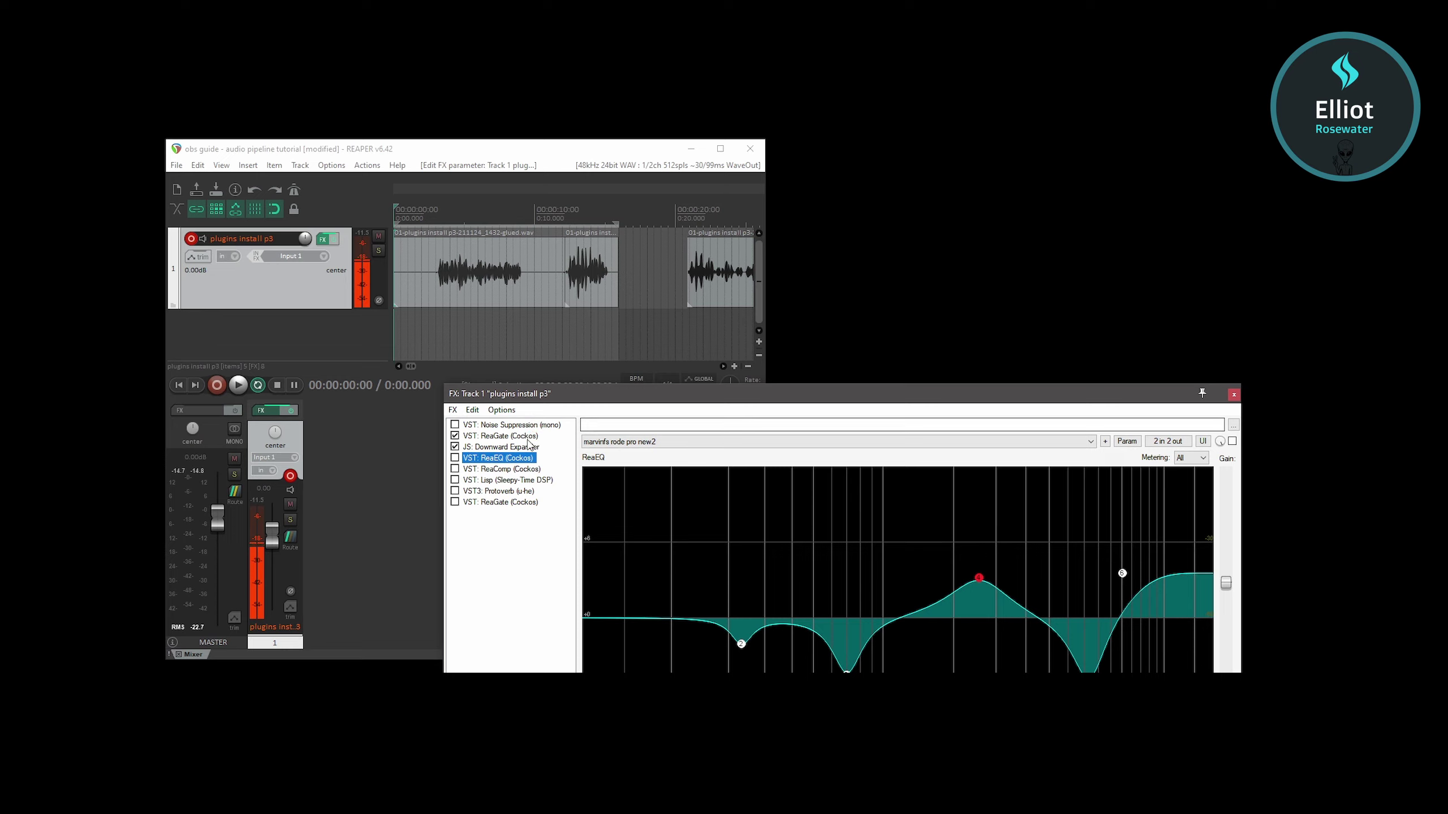
left_click(514, 463)
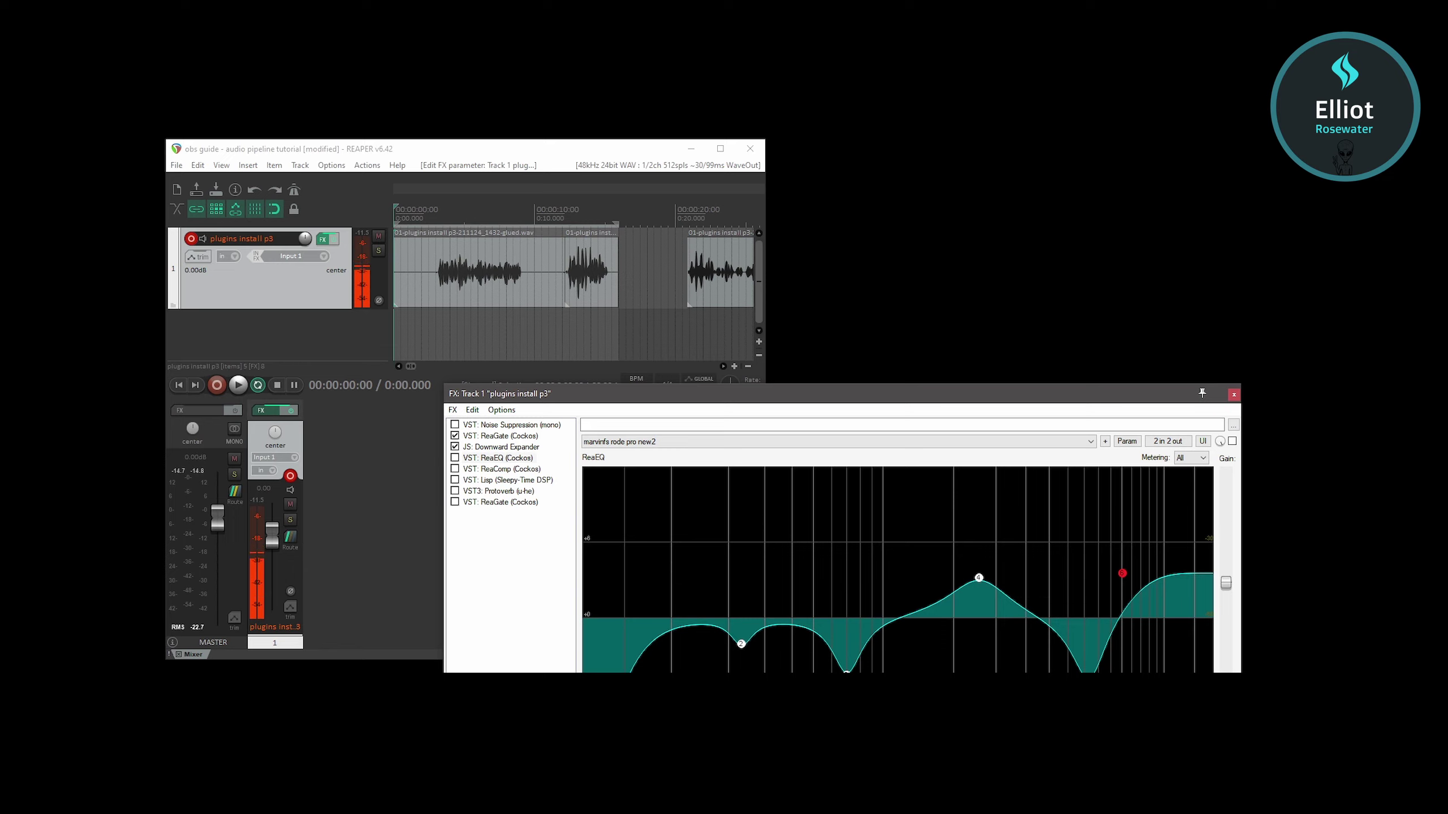
left_click(741, 643)
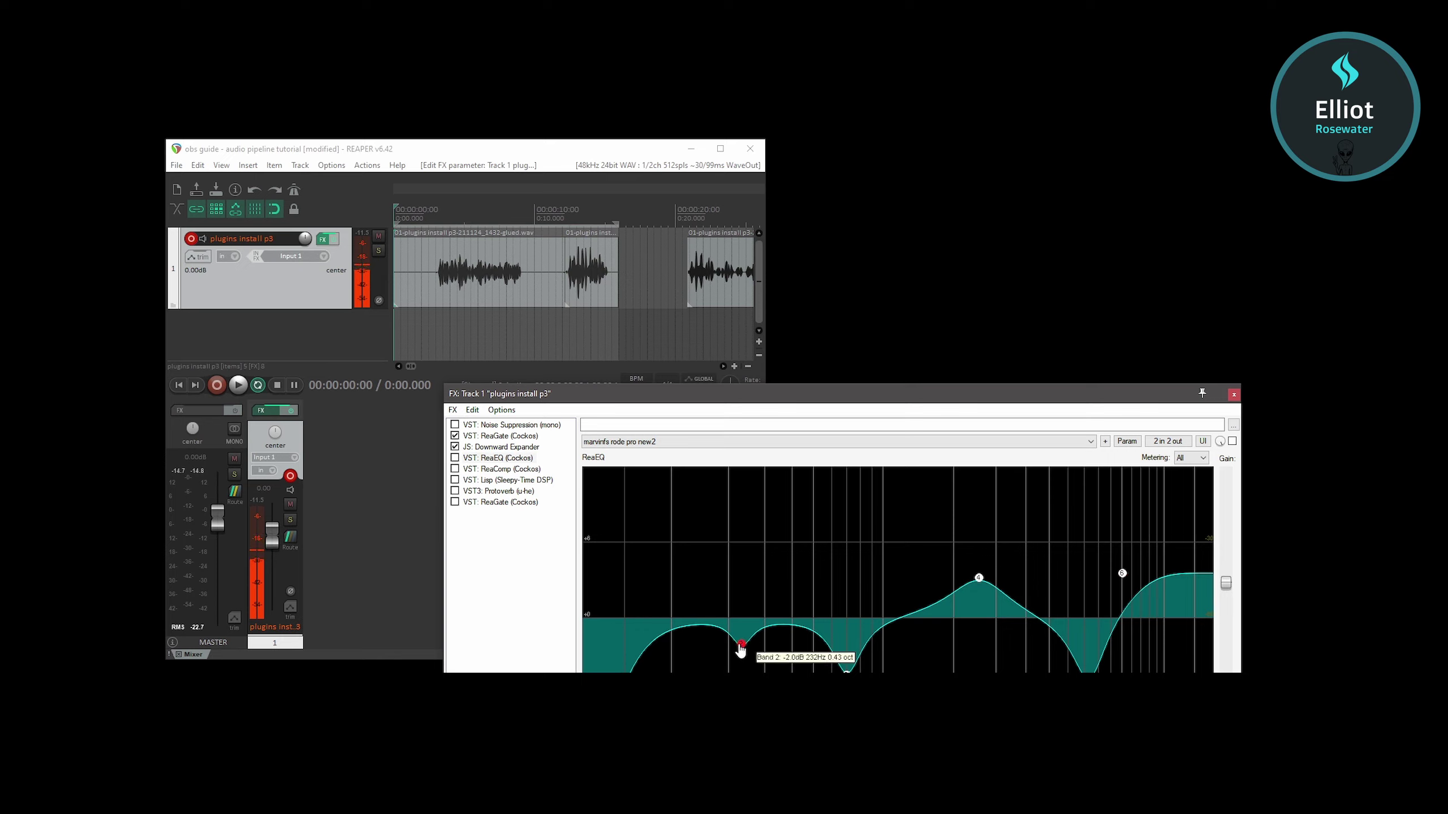
mouse_move(741, 649)
left_mouse_down()
mouse_move(735, 681)
mouse_move(730, 536)
mouse_move(710, 682)
mouse_move(727, 582)
mouse_move(739, 647)
left_mouse_up()
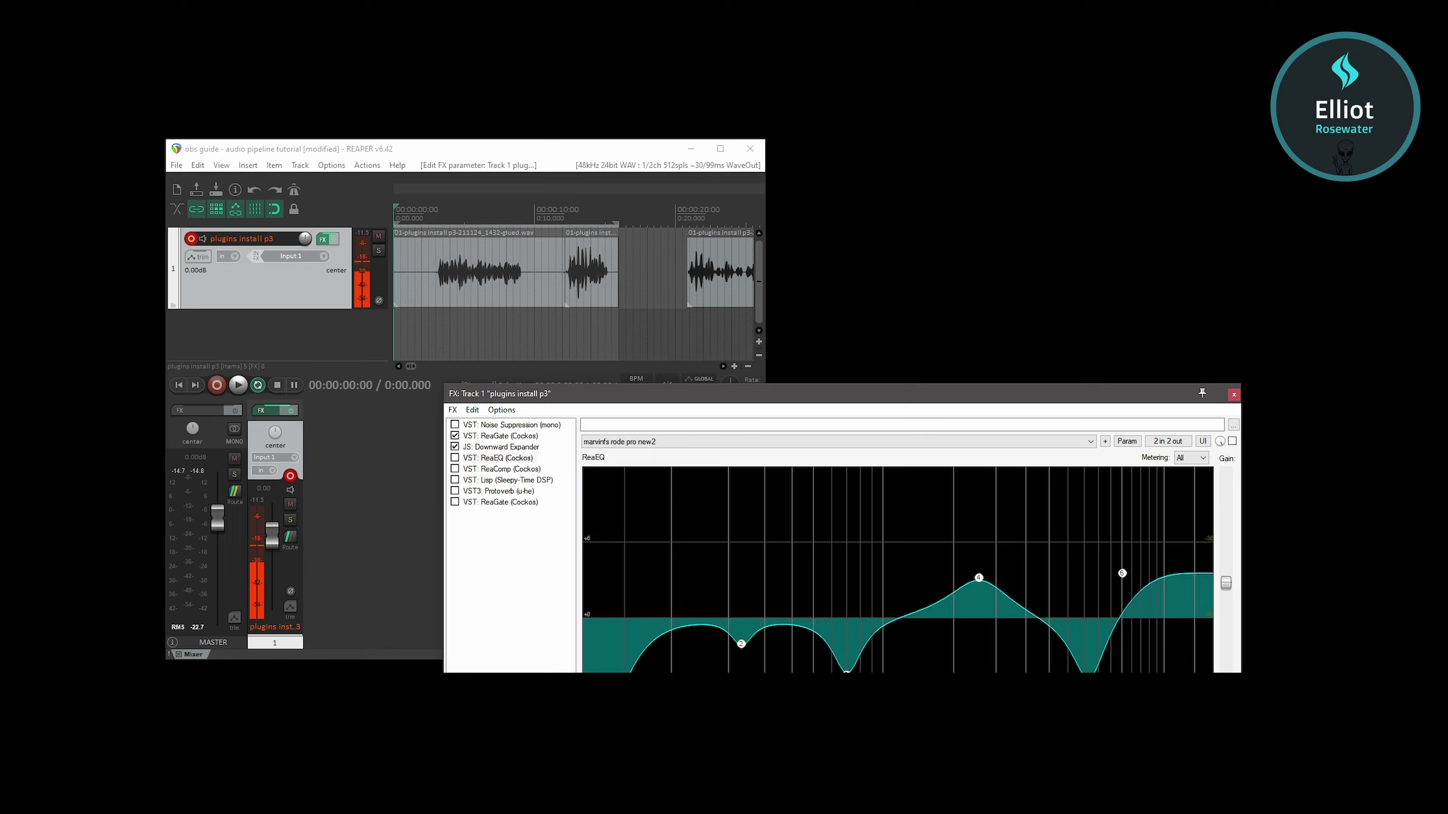
left_click(677, 672)
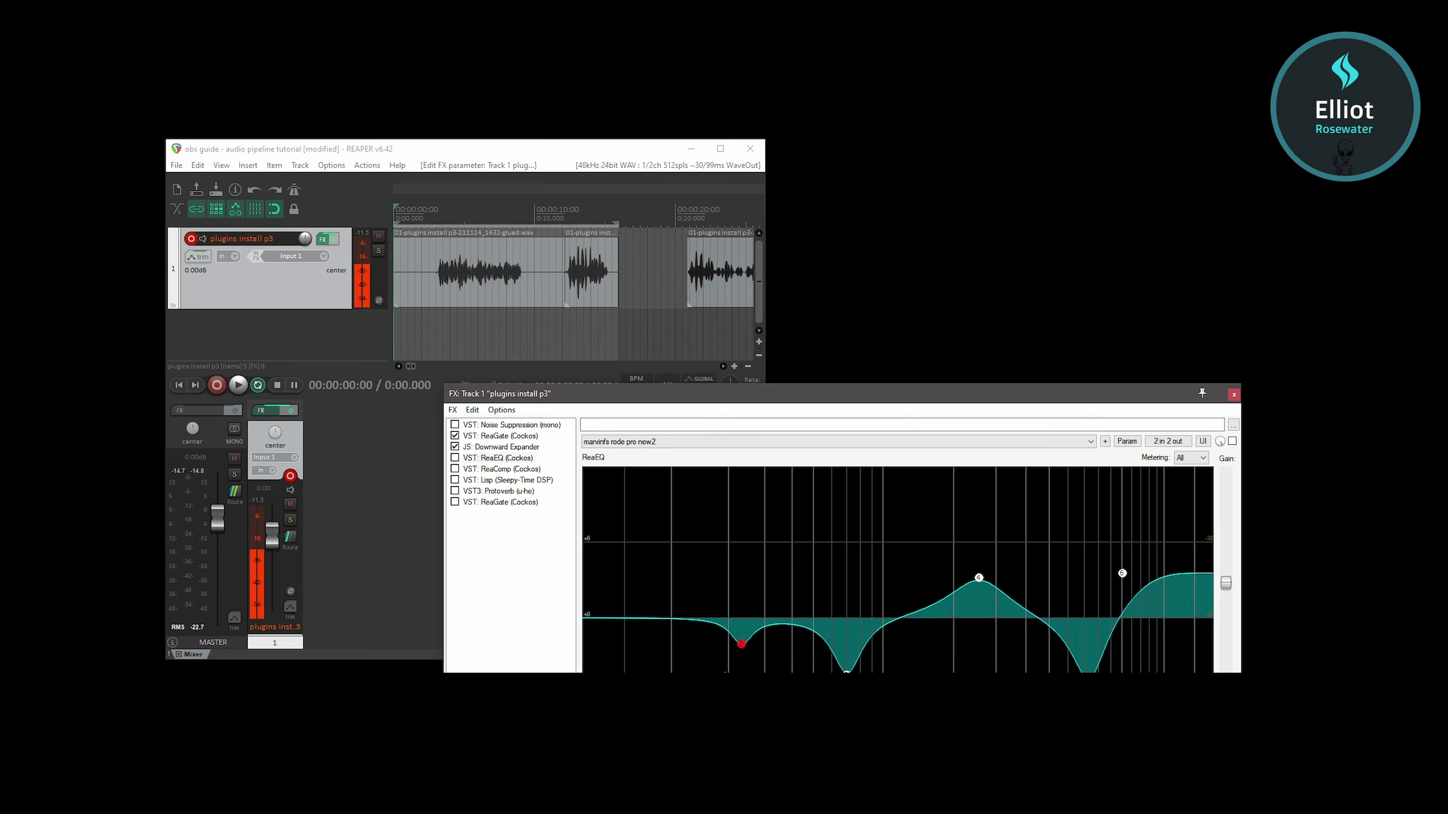
- Play the second clip's speech with ReaEQ enabled and deepen the cuts of bands 2 and 3, shifting them slightly lower in frequency
left_click(562, 224)
key("space")
left_click(454, 457)
mouse_move(741, 643)
left_mouse_down()
mouse_move(716, 594)
mouse_move(725, 494)
mouse_move(795, 495)
mouse_move(754, 496)
mouse_move(713, 667)
mouse_move(730, 665)
left_mouse_up()
mouse_move(848, 672)
left_mouse_down()
mouse_move(859, 494)
mouse_move(782, 511)
mouse_move(900, 506)
mouse_move(847, 543)
mouse_move(852, 671)
mouse_move(838, 681)
left_mouse_up()
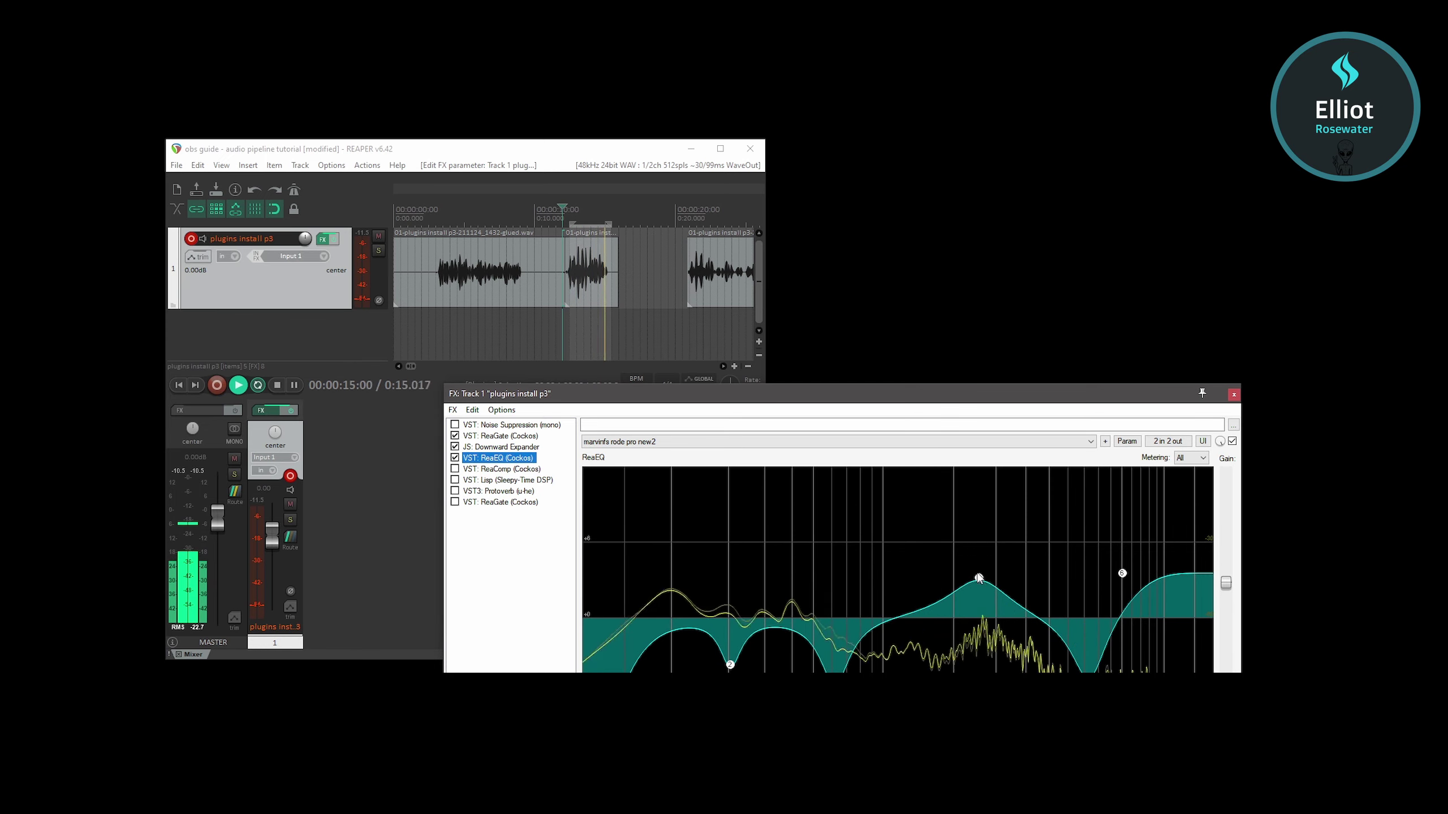
- Sweep ReaEQ's band 4 into a deep cut and back to a boost slightly above its former frequency, and shift band 5 lower
left_click_drag(979, 579, 1054, 679)
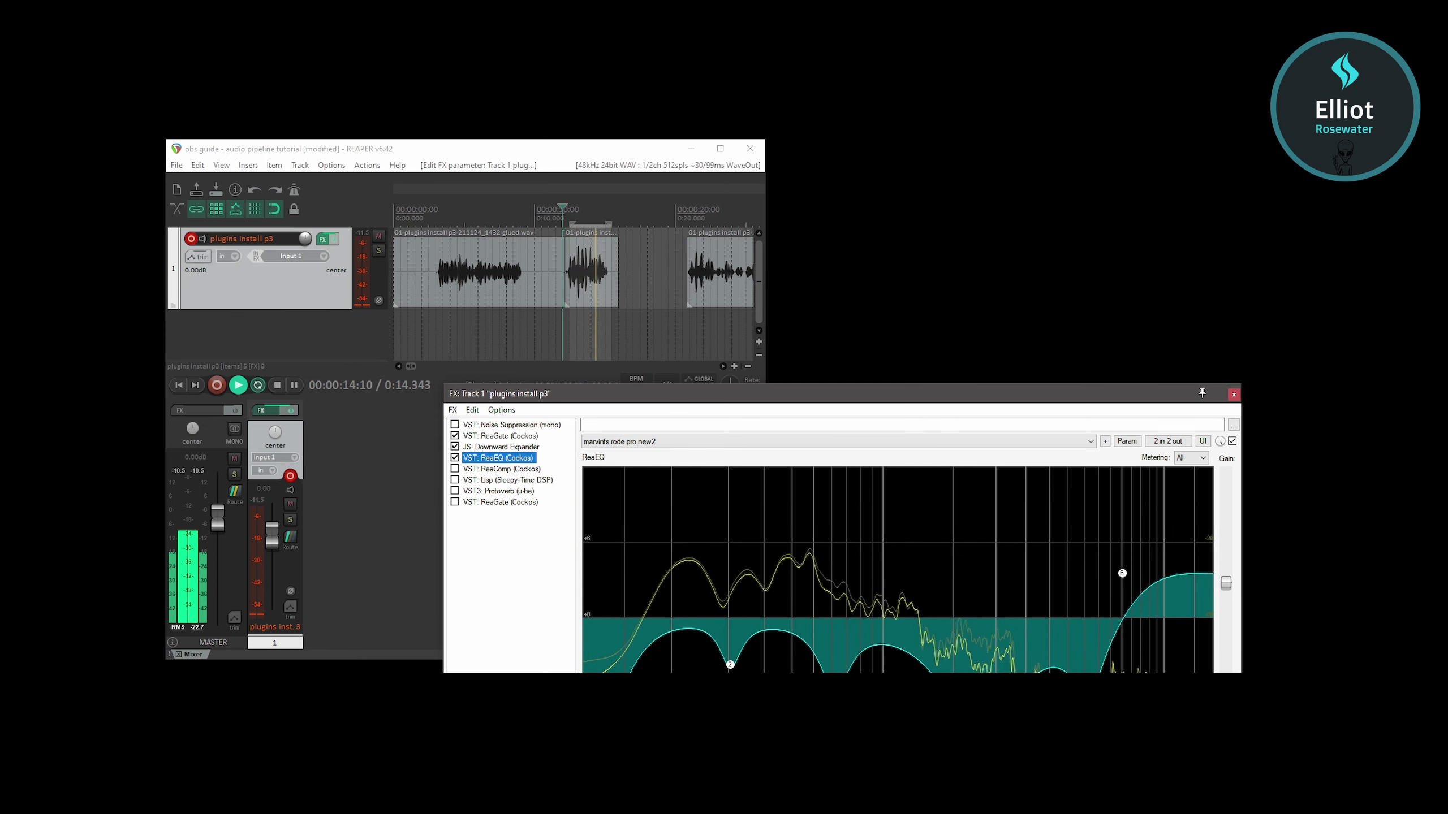
left_click_drag(1055, 678, 986, 583)
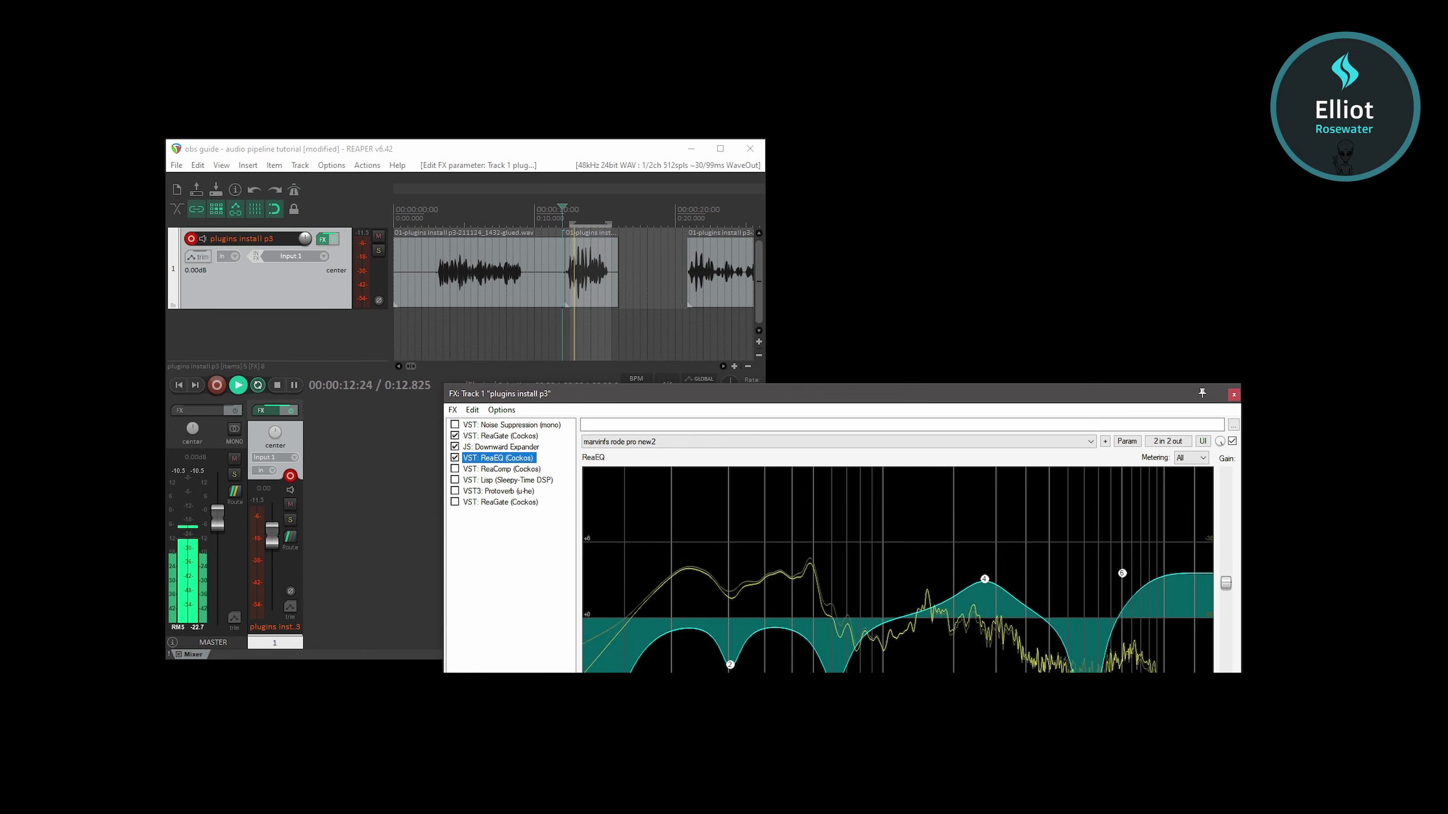
mouse_move(1088, 670)
left_mouse_down()
mouse_move(1078, 489)
mouse_move(1106, 489)
mouse_move(1083, 481)
mouse_move(1072, 672)
left_mouse_up()
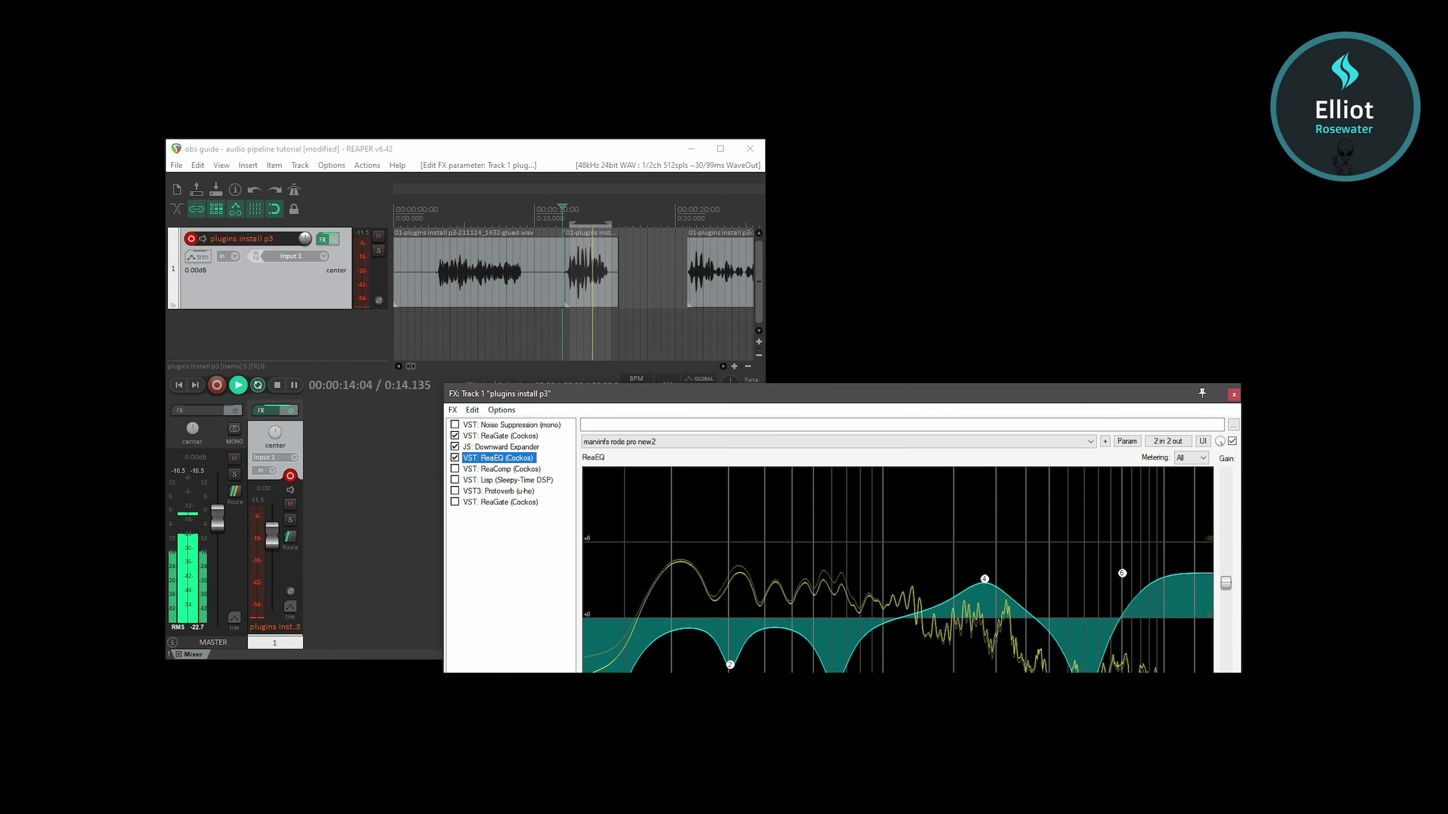
key("space")
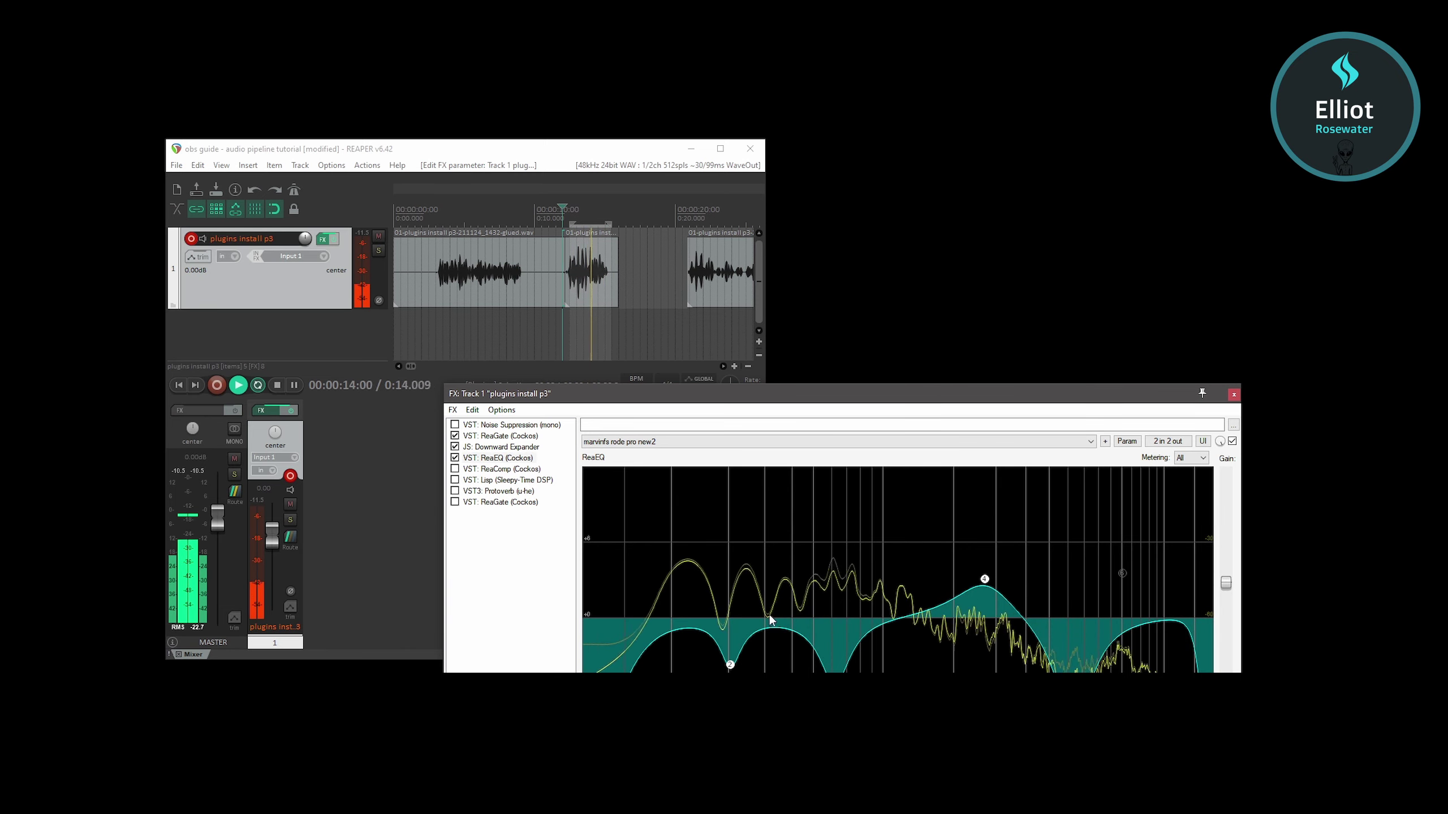
- Stop the playback and toggle ReaEQ off and back on in the effects chain
key("space")
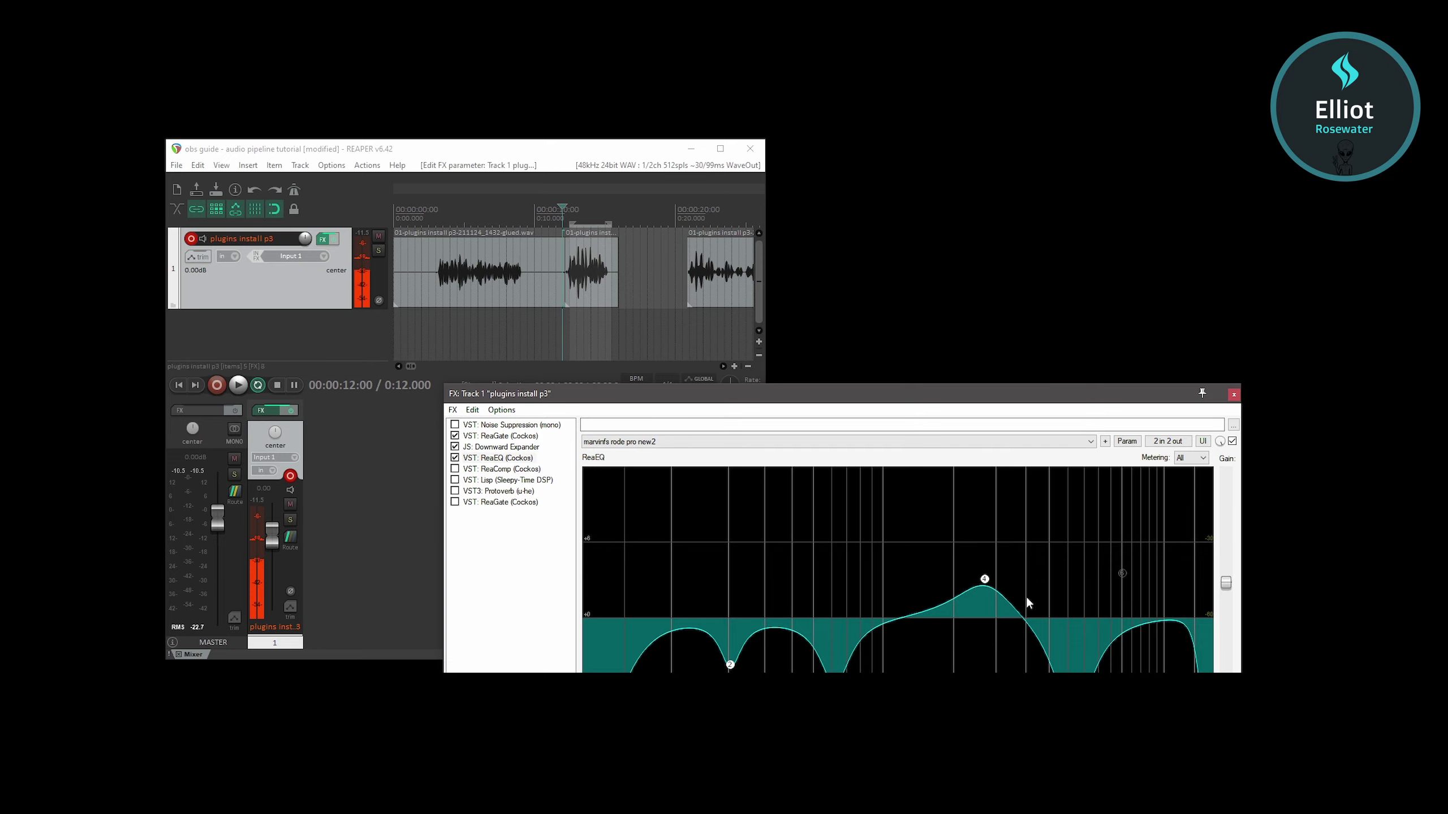
left_click(455, 458)
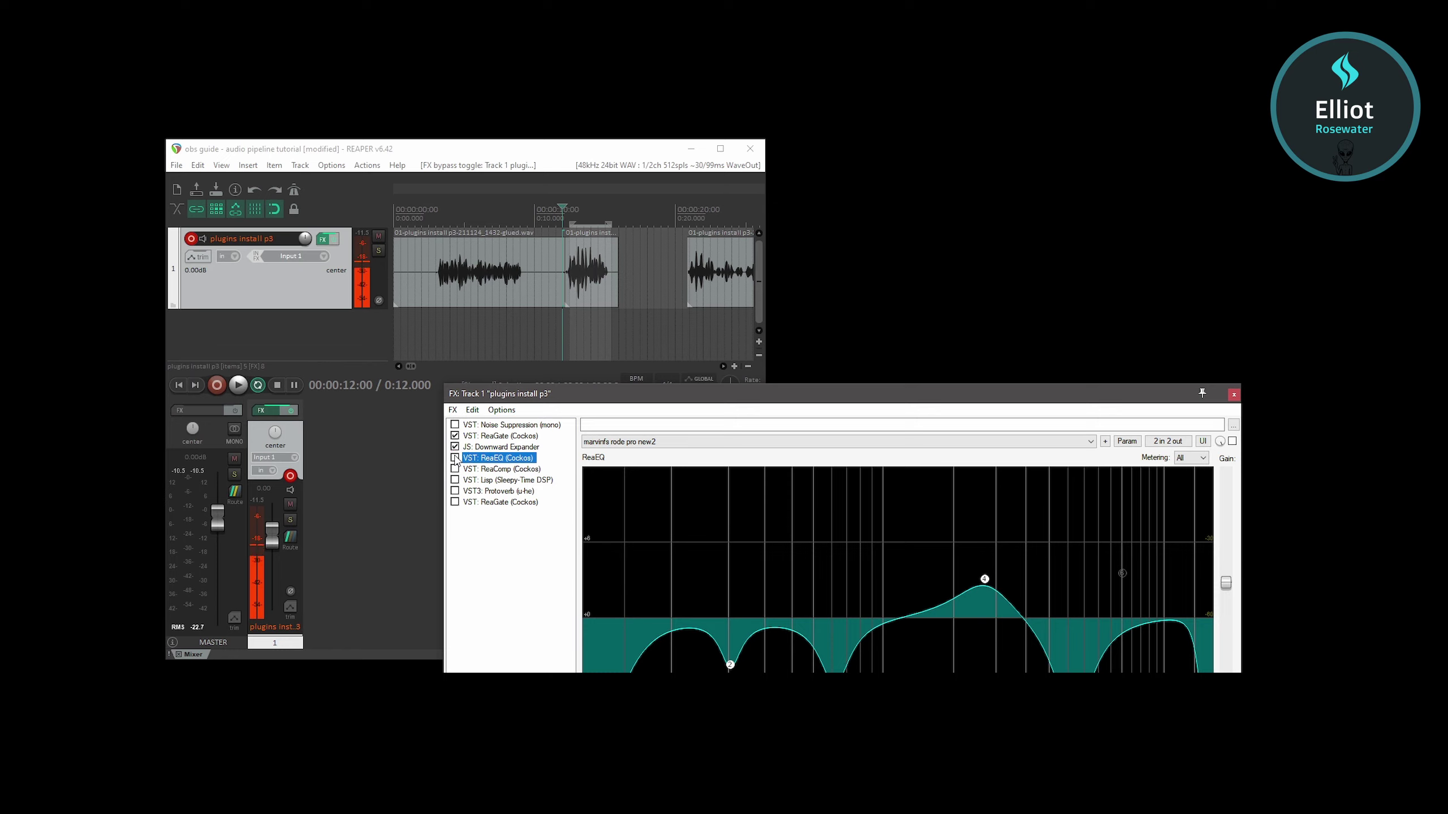
left_click(454, 458)
left_click(498, 553)
- Enable the Noise Suppression (mono) effect while playing the second clip's speech, and stop the playback
key("space")
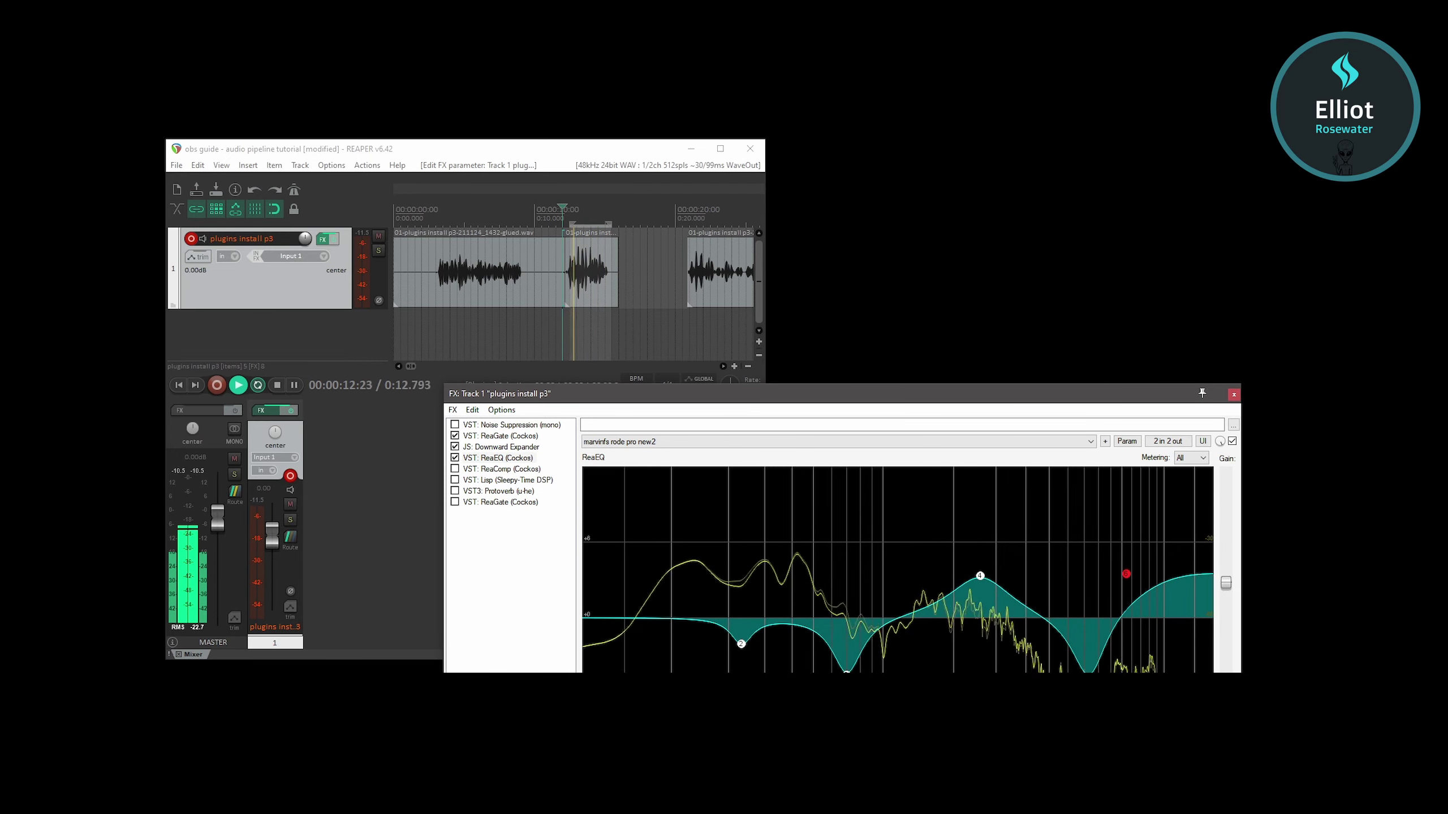
left_click(454, 425)
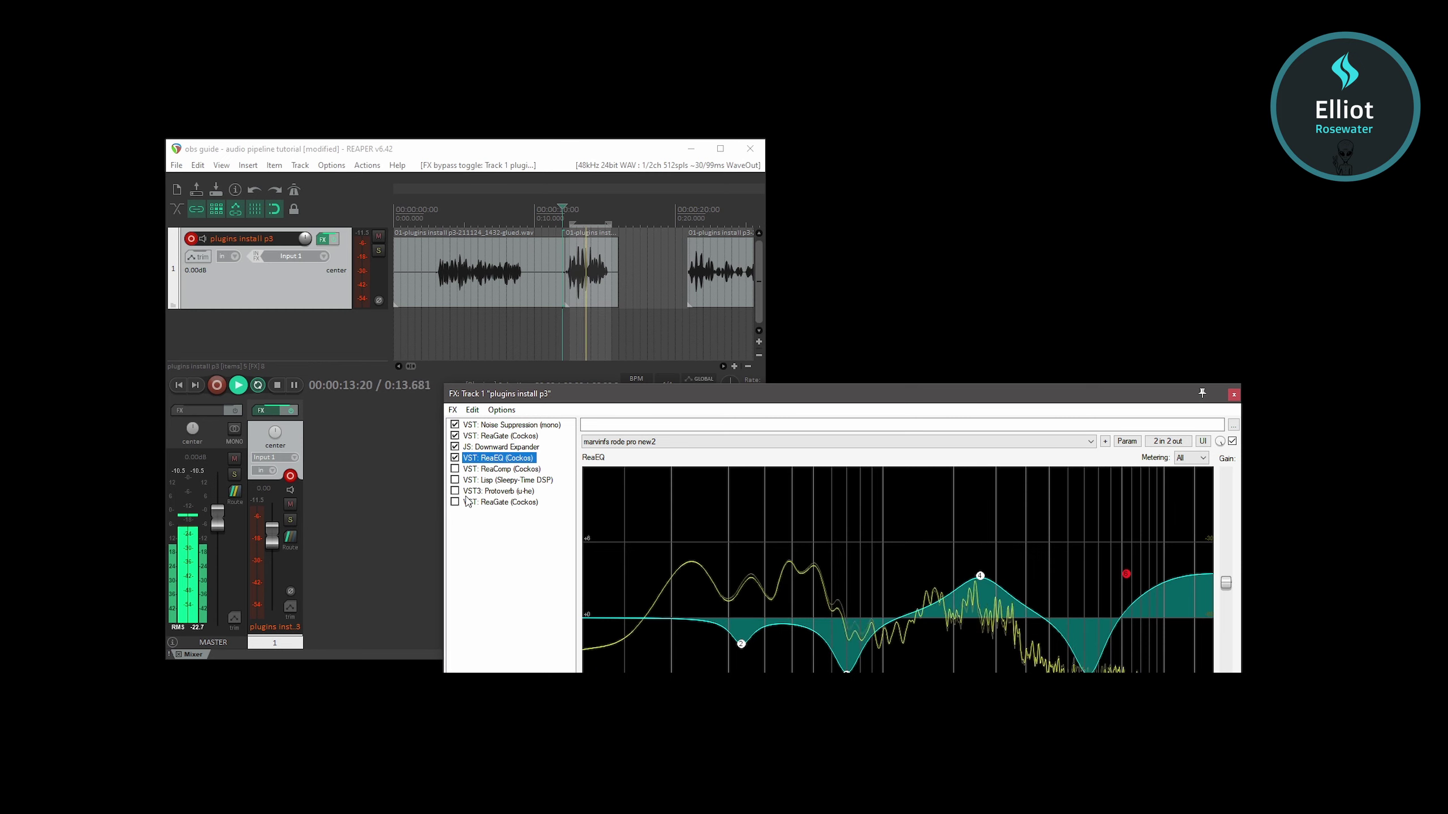
key("space")
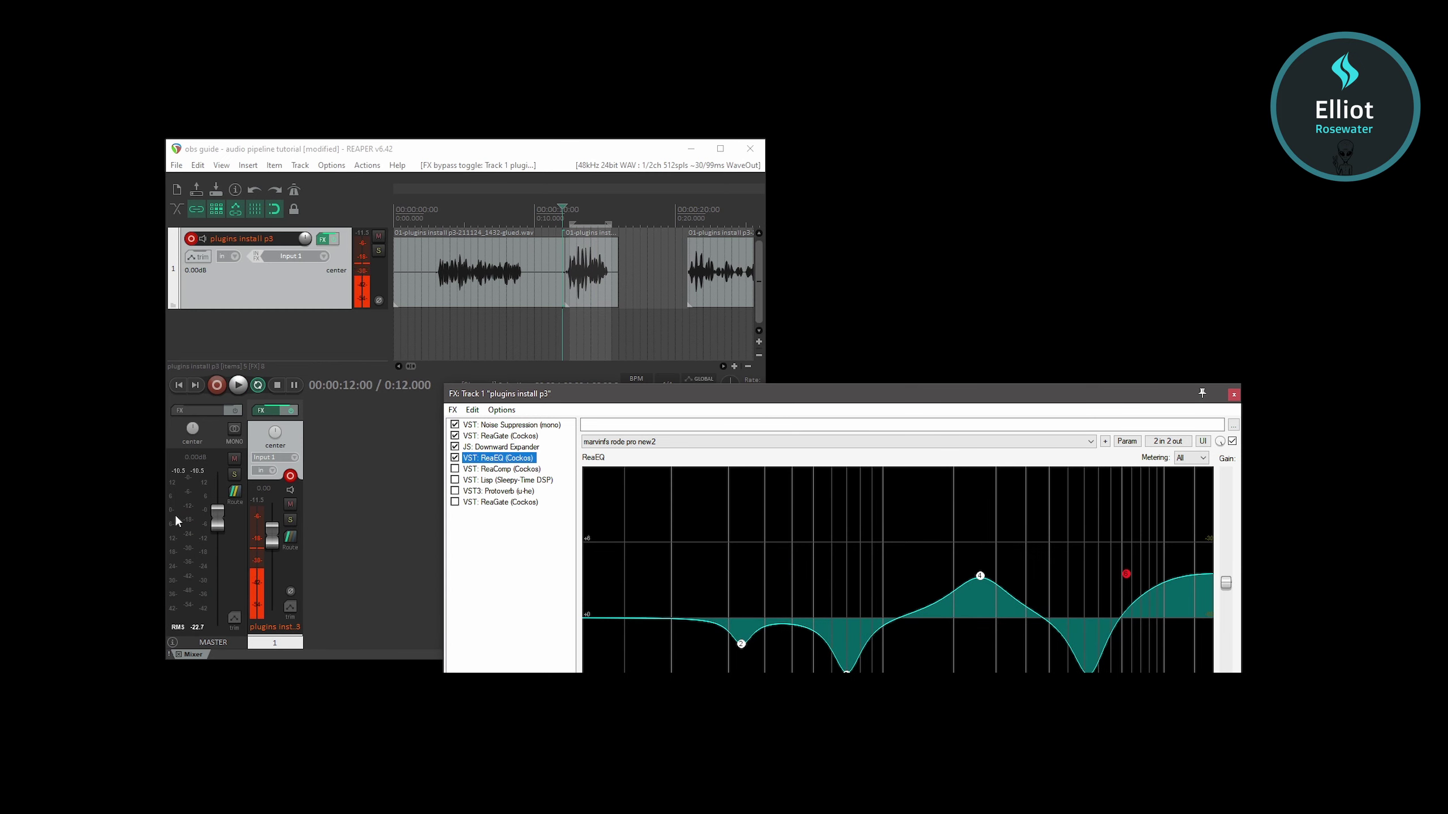
- Examine the settings of the ReaComp compressor and the Lisp de-esser, and return to ReaEQ
left_click(501, 469)
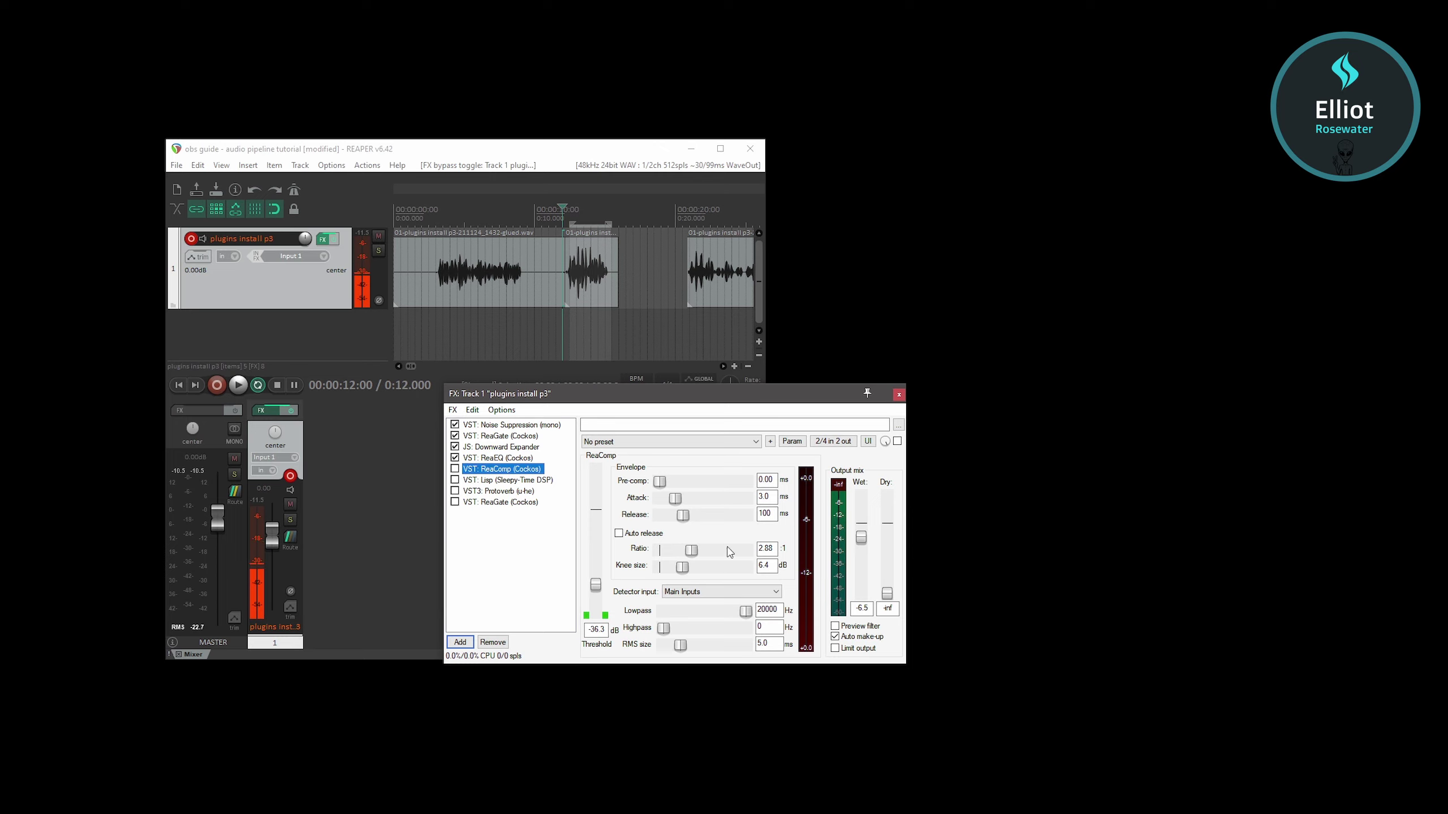
left_click(503, 481)
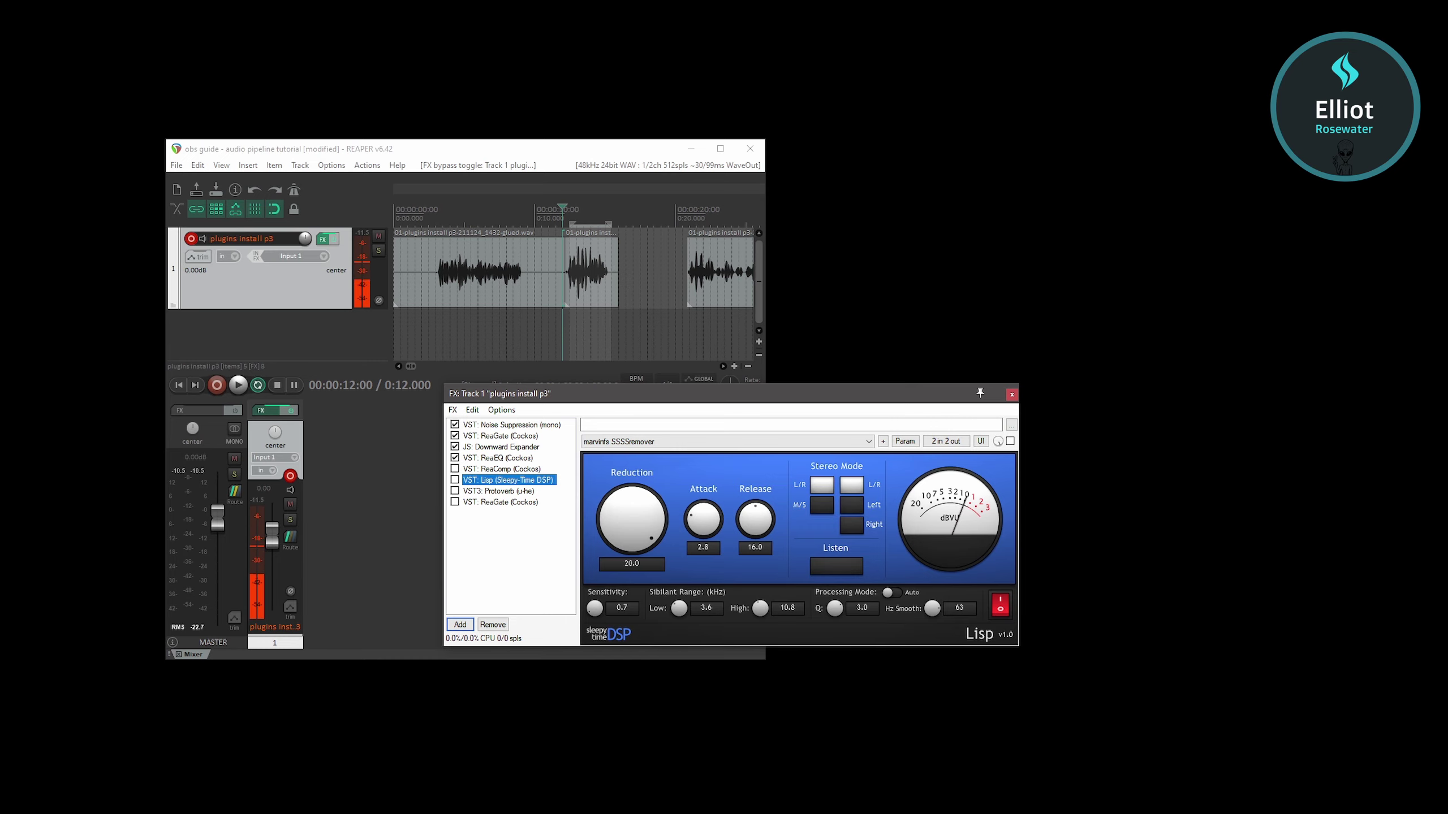
left_click(465, 459)
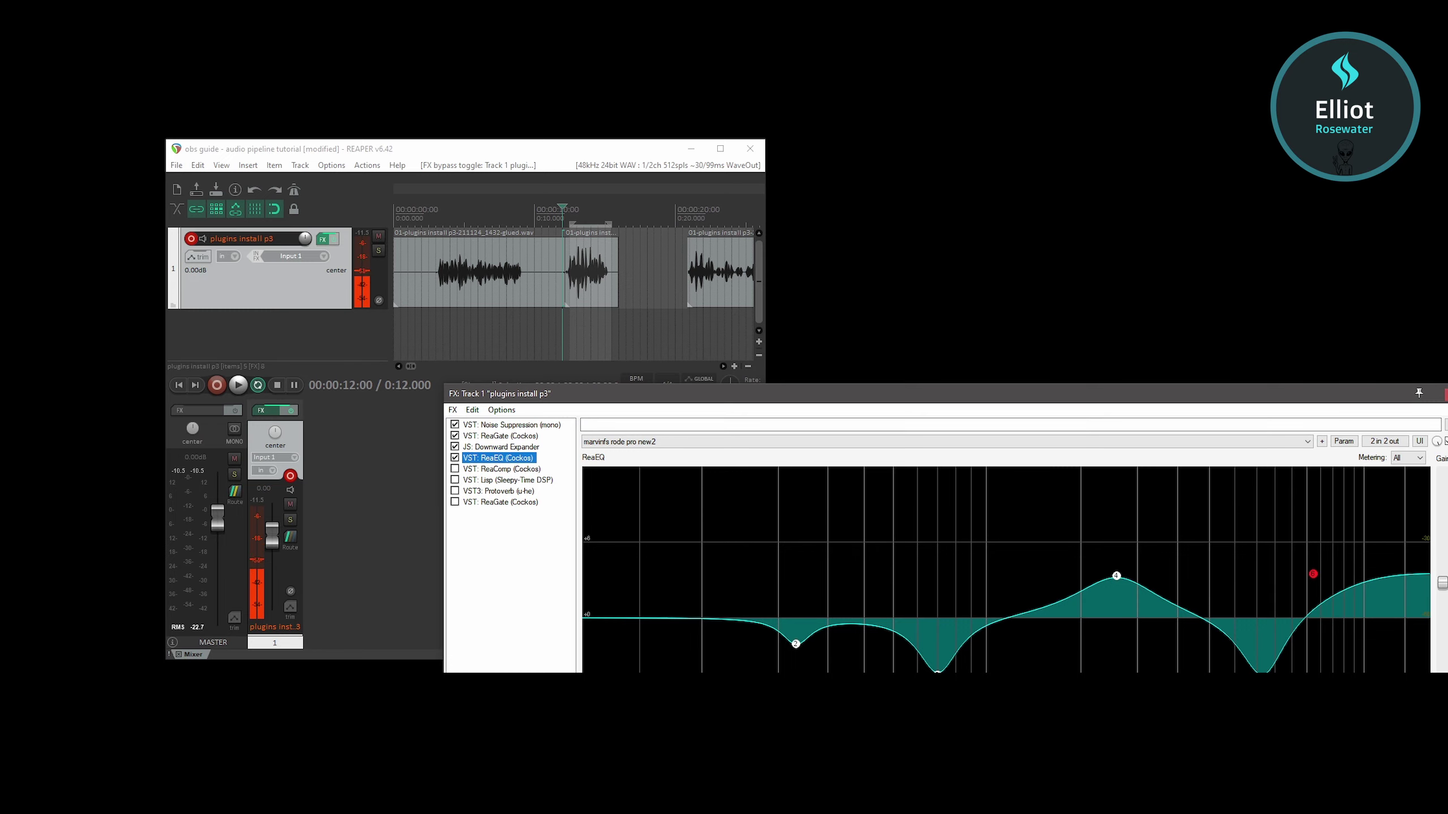
- Switch on record monitoring for the track, disarm it for recording, and return to the effects window
left_click(203, 240)
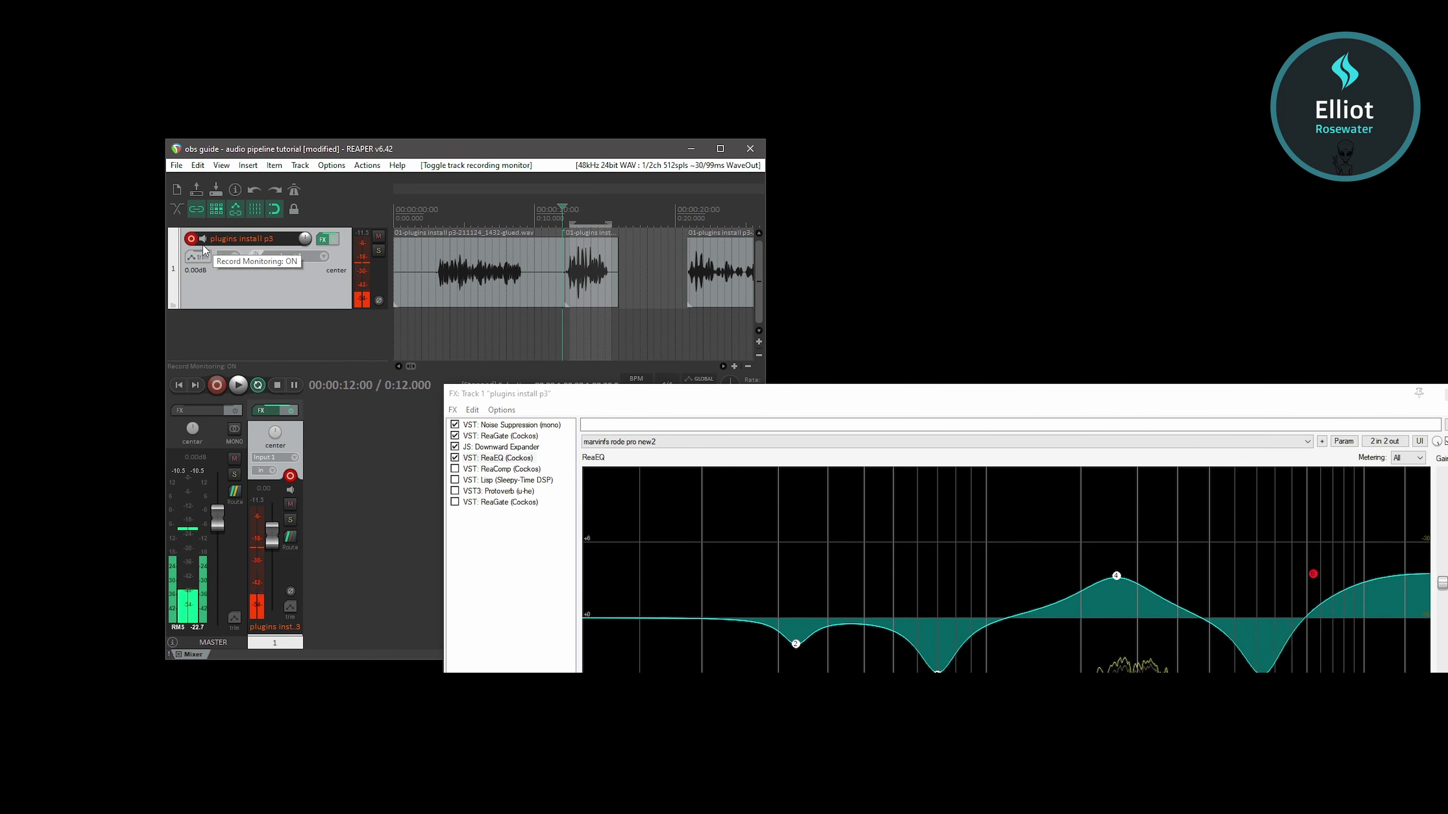
left_click(191, 238)
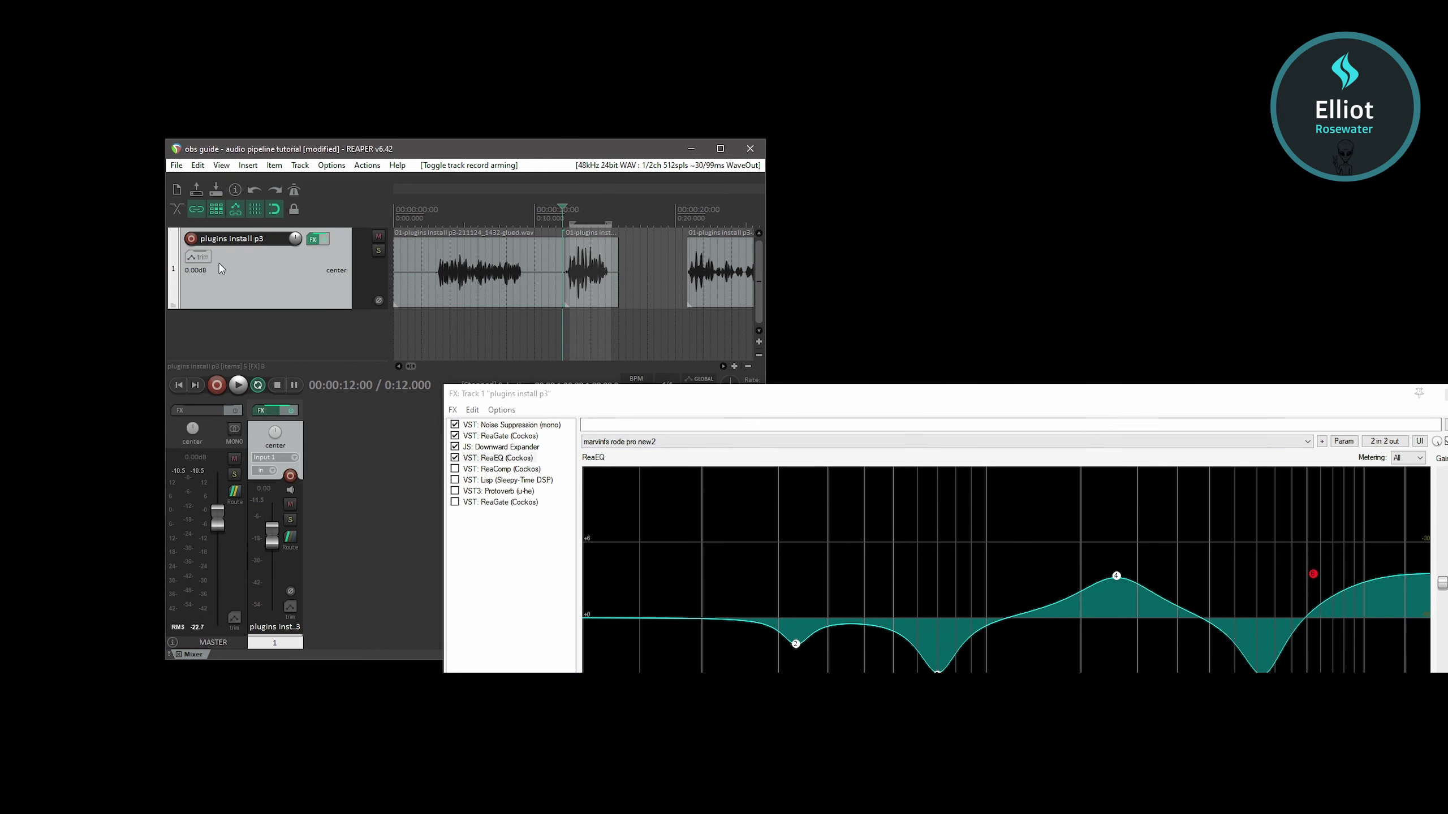
left_click(898, 429)
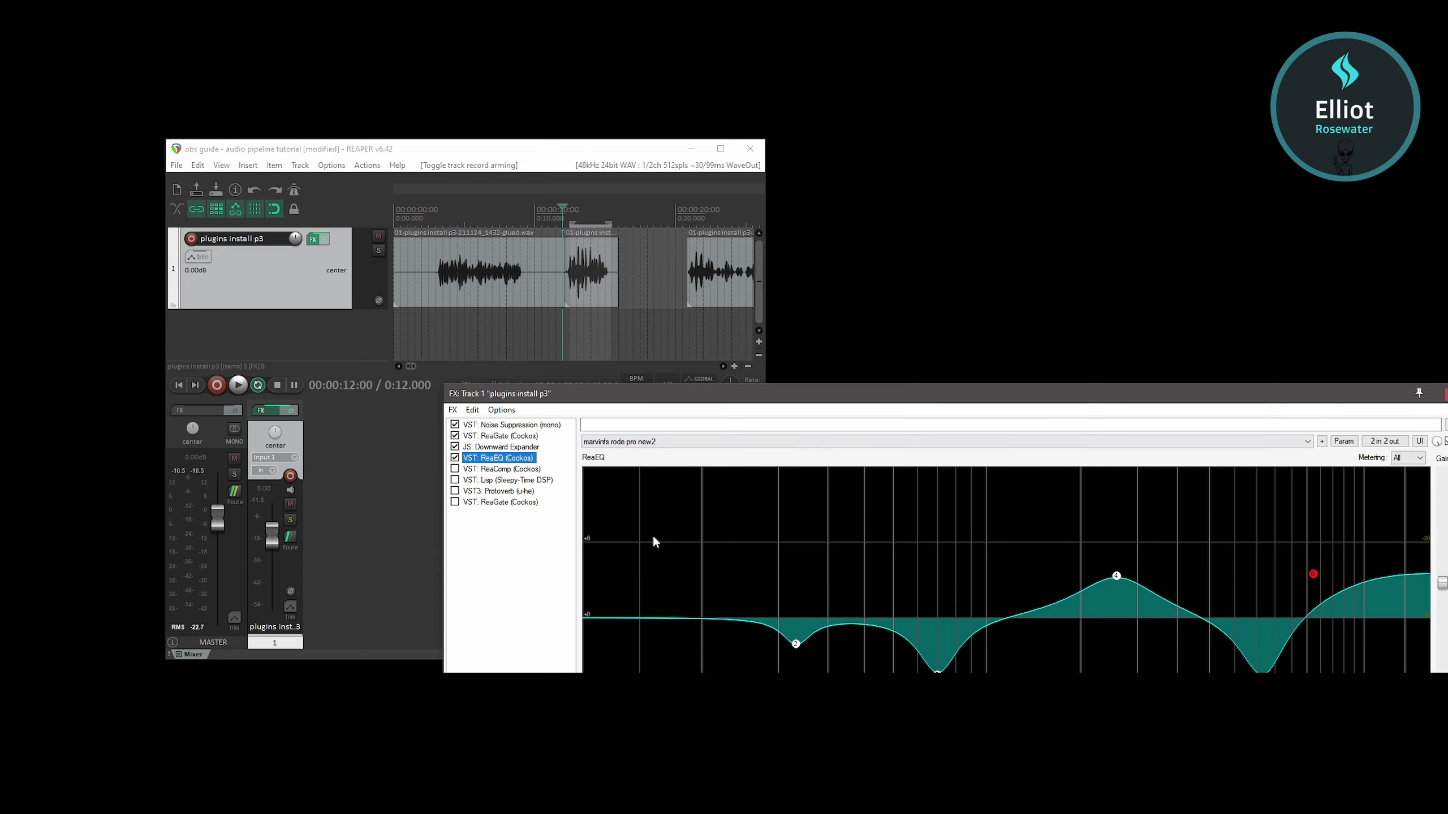
- Enable the ReaComp compressor and the Lisp de-esser in the track's effects chain
left_click(454, 469)
left_click(507, 480)
left_click(454, 479)
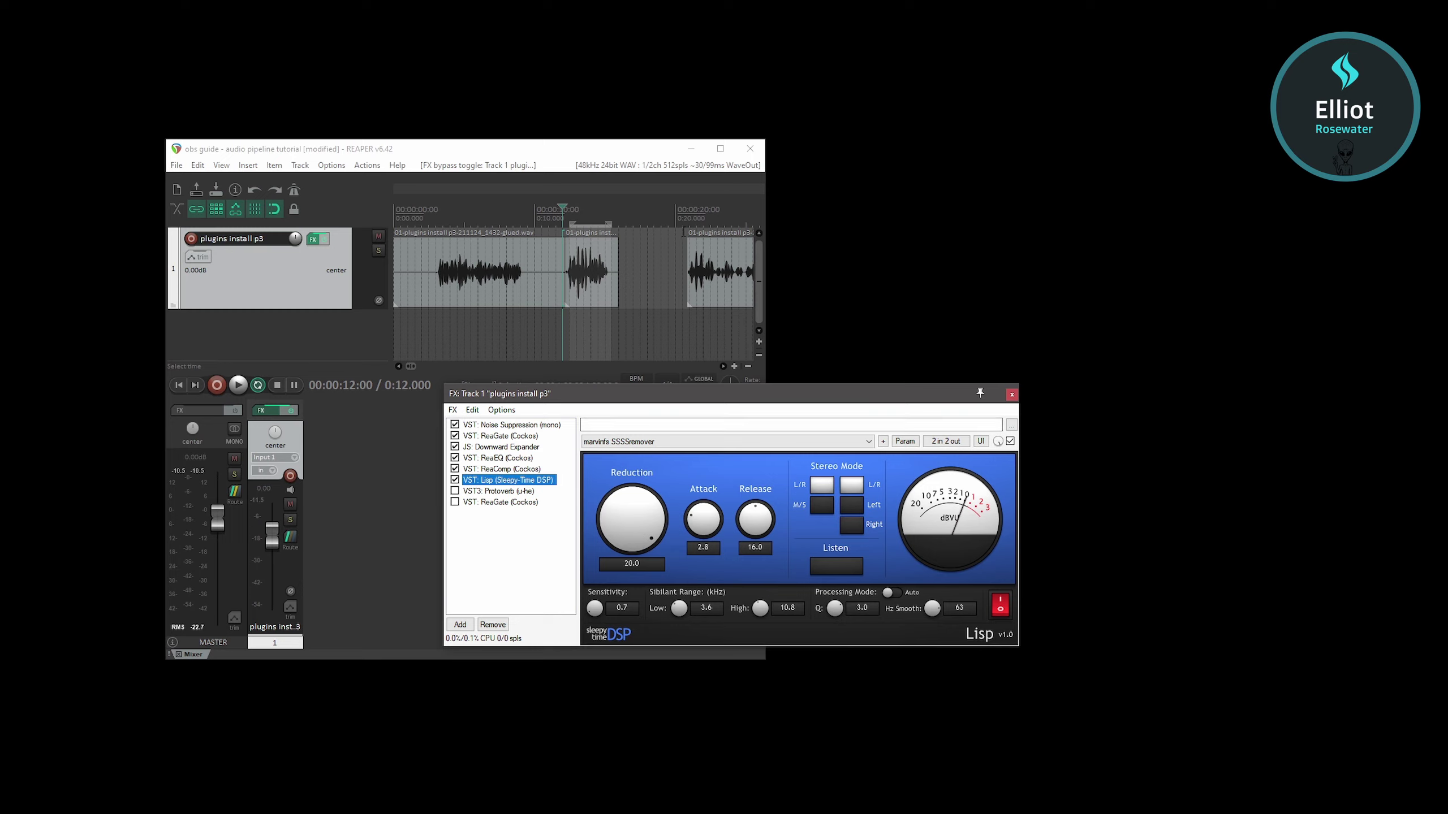
- Play the second clip with Lisp's Listen mode switched on to hear the removed sibilance, and stop the playback
key("space")
left_click(846, 564)
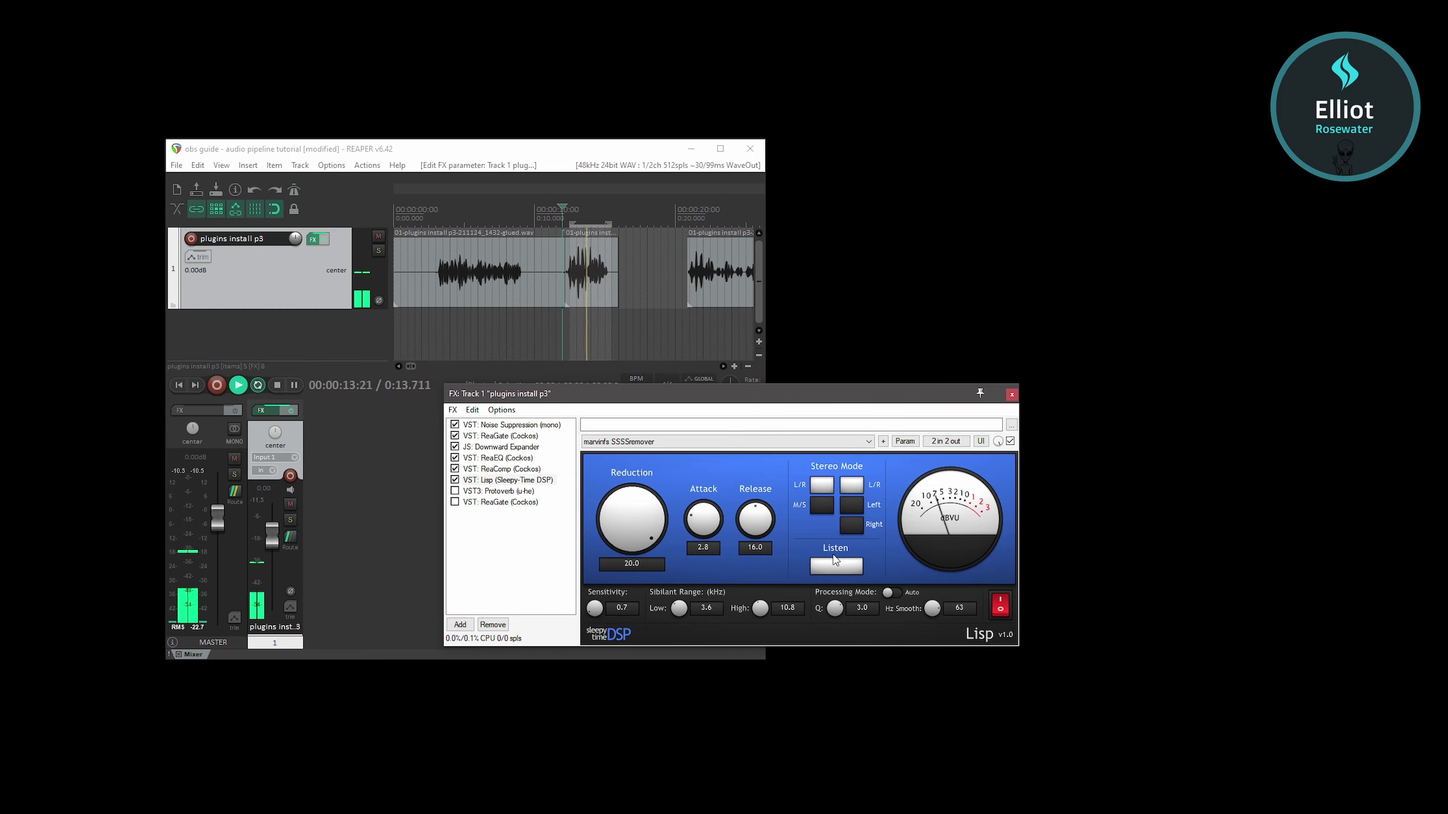
left_click(861, 566)
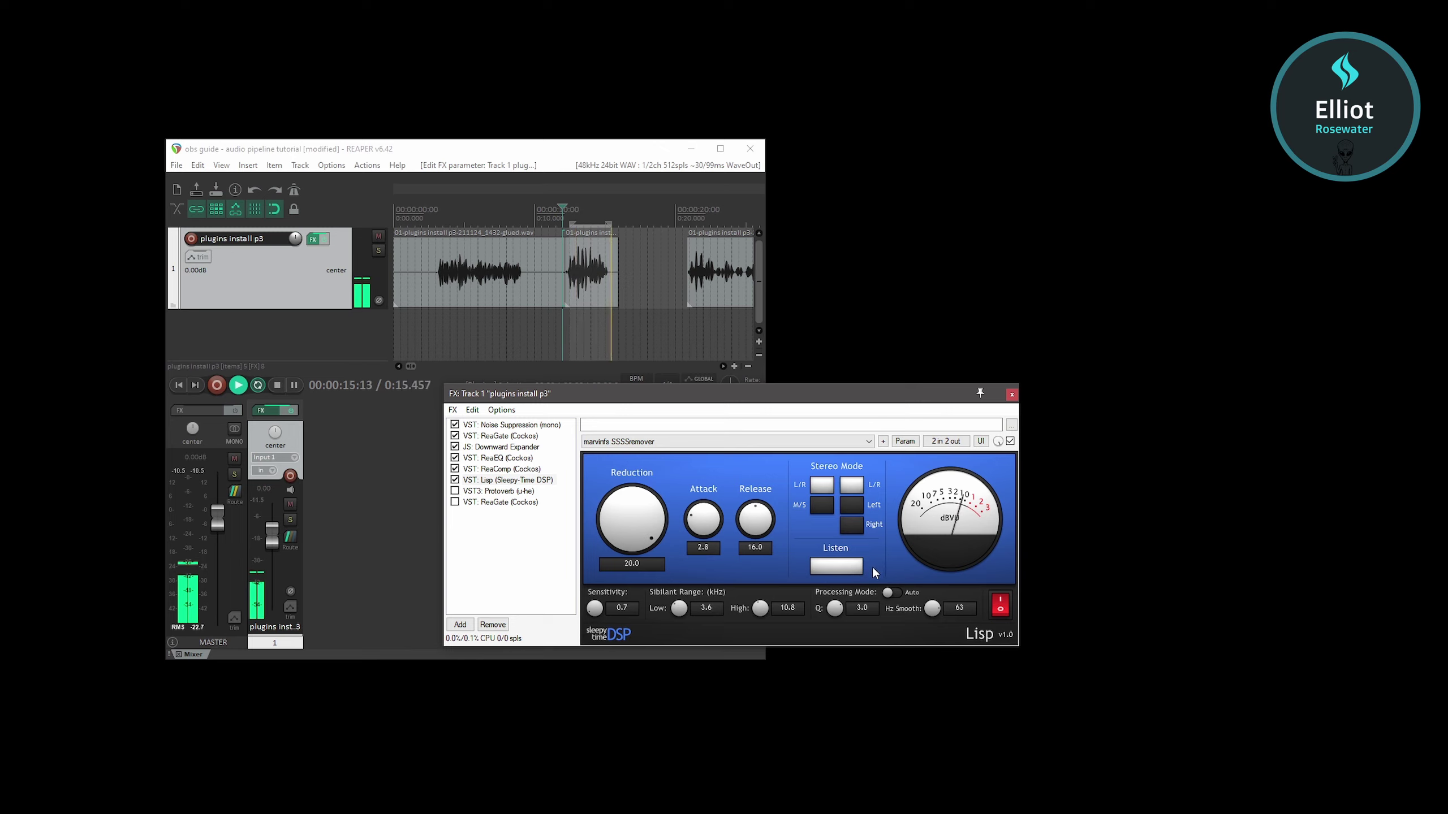
key("space")
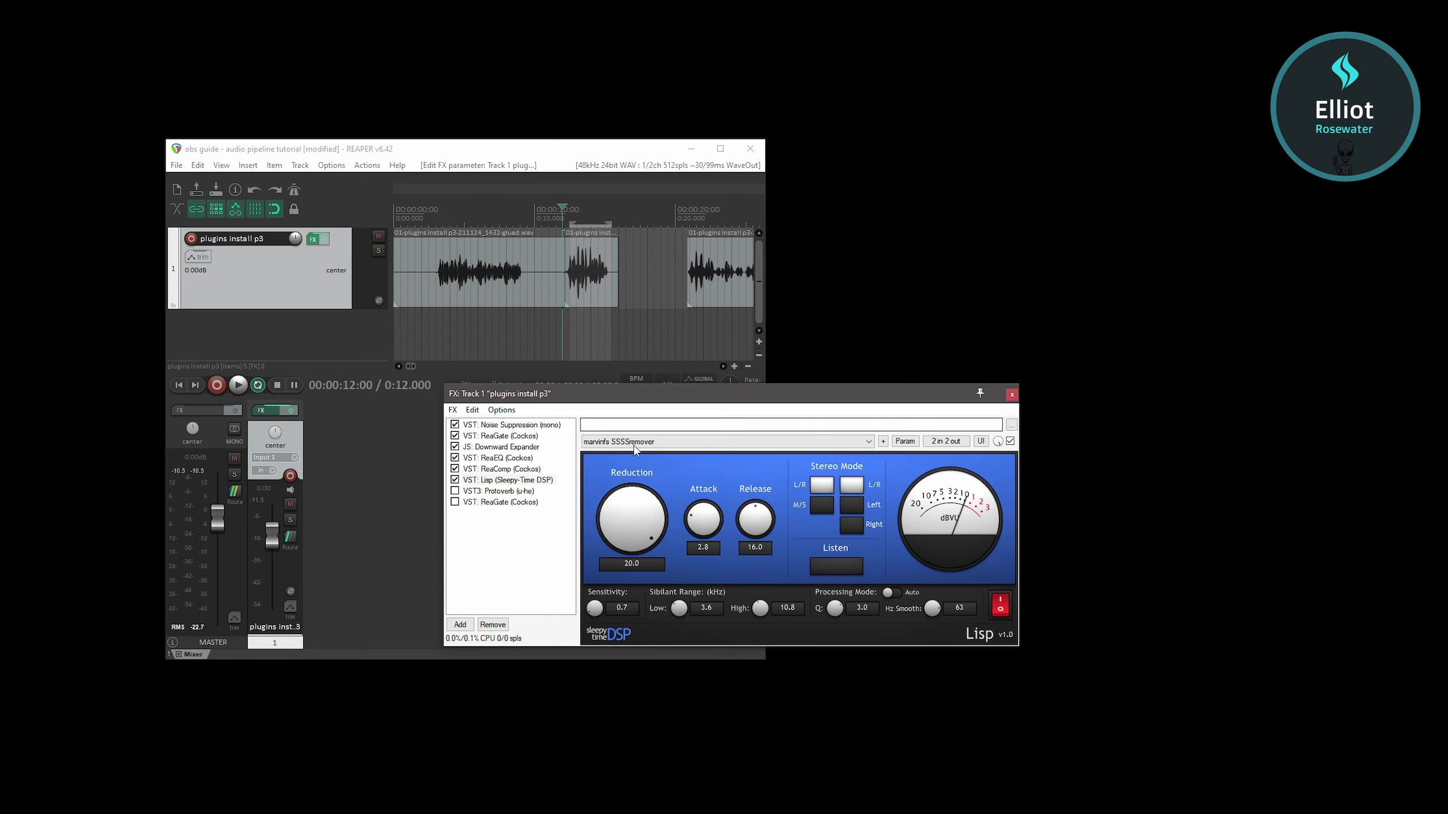
- Enable the Protoverb reverb with its Booth MarvinFS preset and play the second clip to compare its effect
left_click(516, 490)
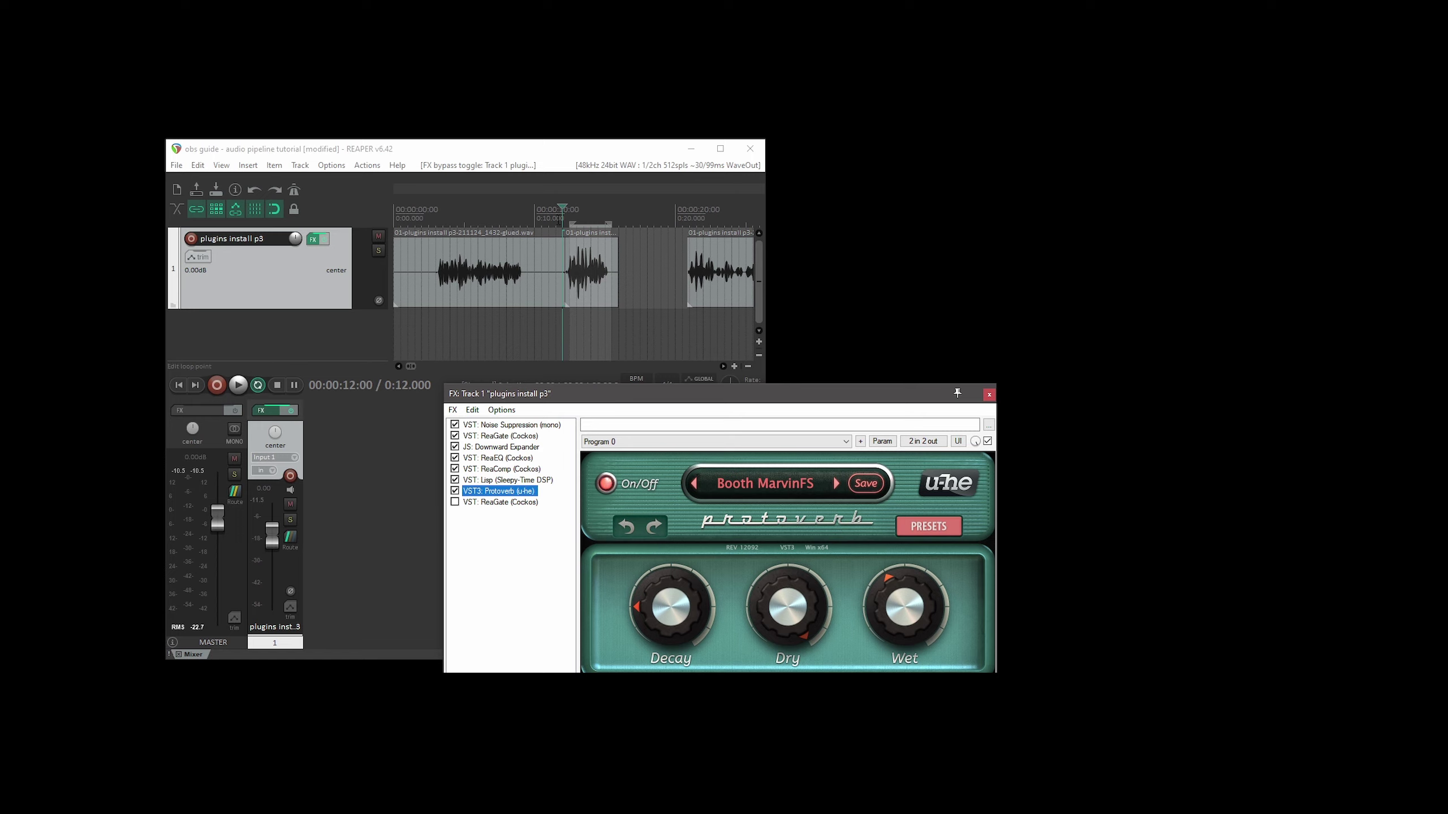
left_click(455, 492)
key("space")
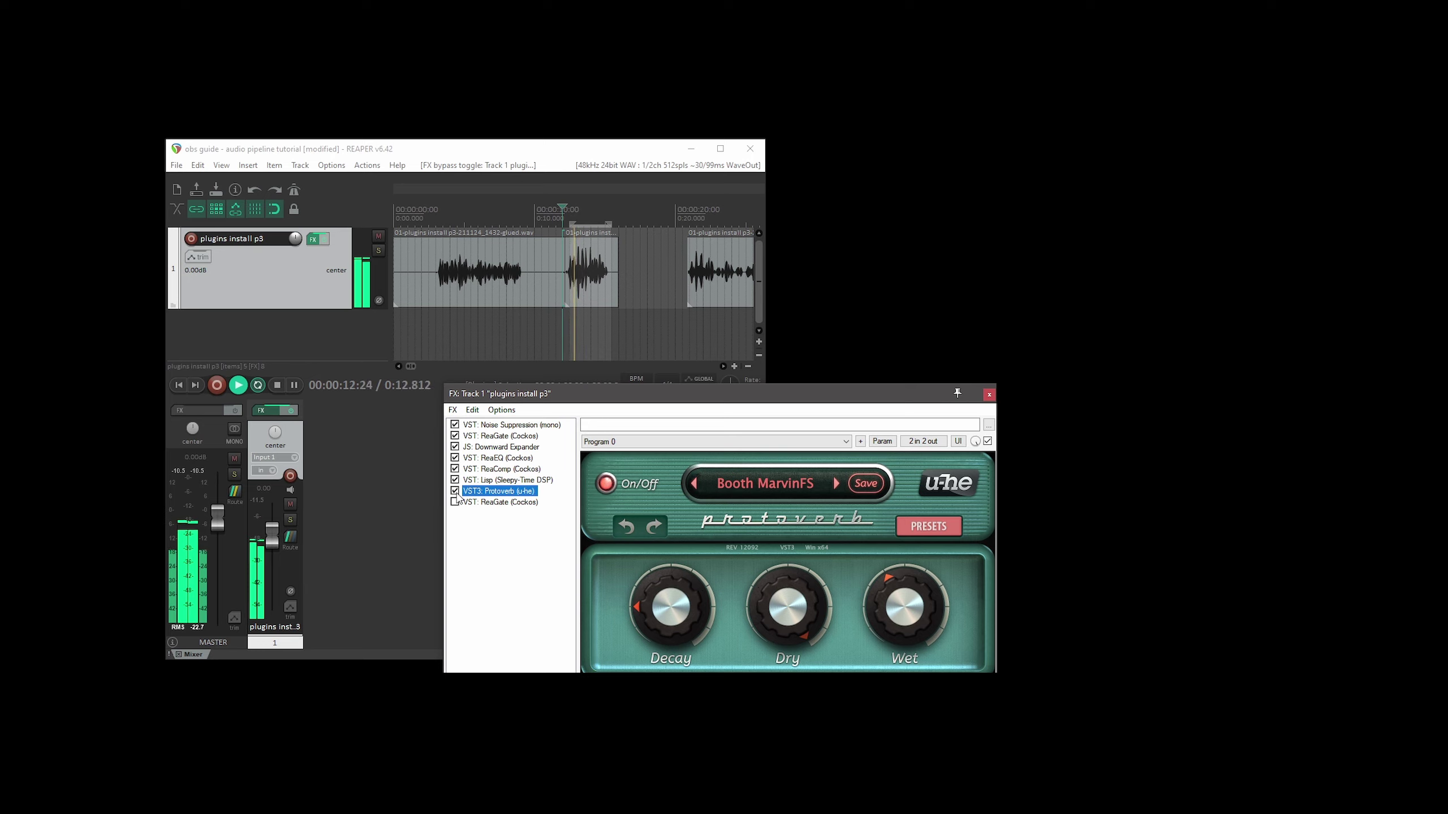
left_click(456, 492)
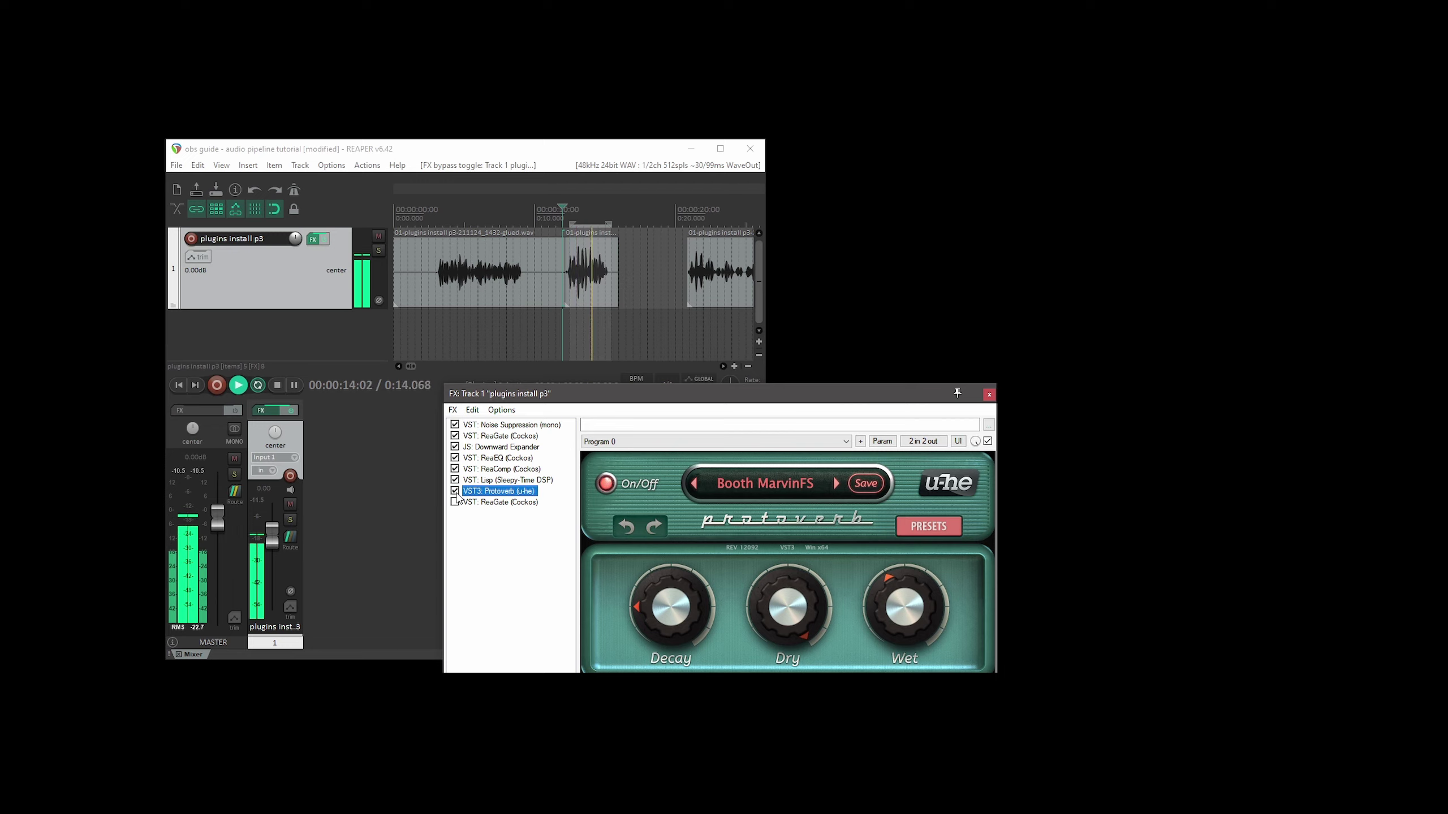
key("space")
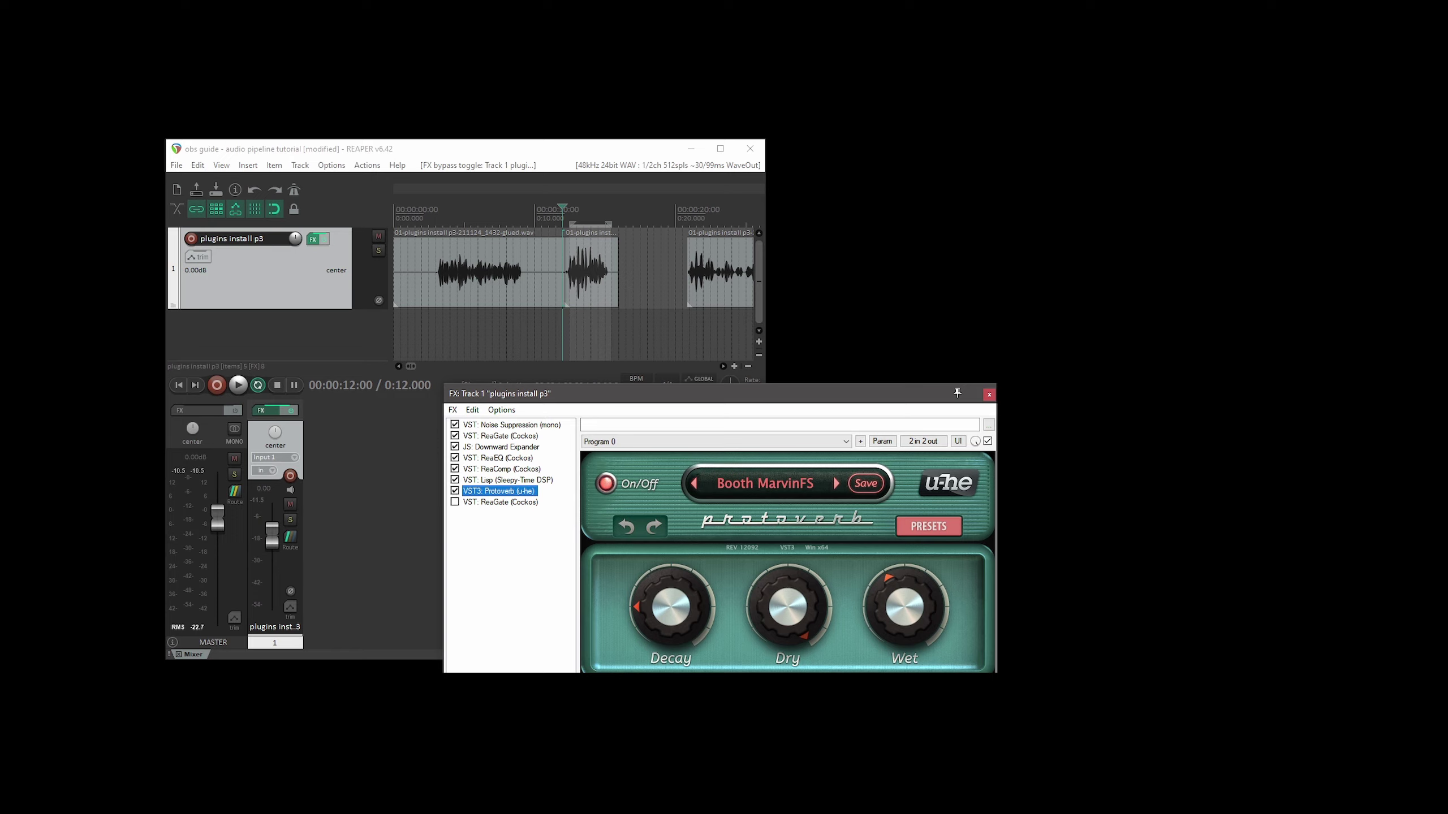
- Enable the final ReaGate in the chain and compare its settings with those of the first ReaGate
left_click(476, 502)
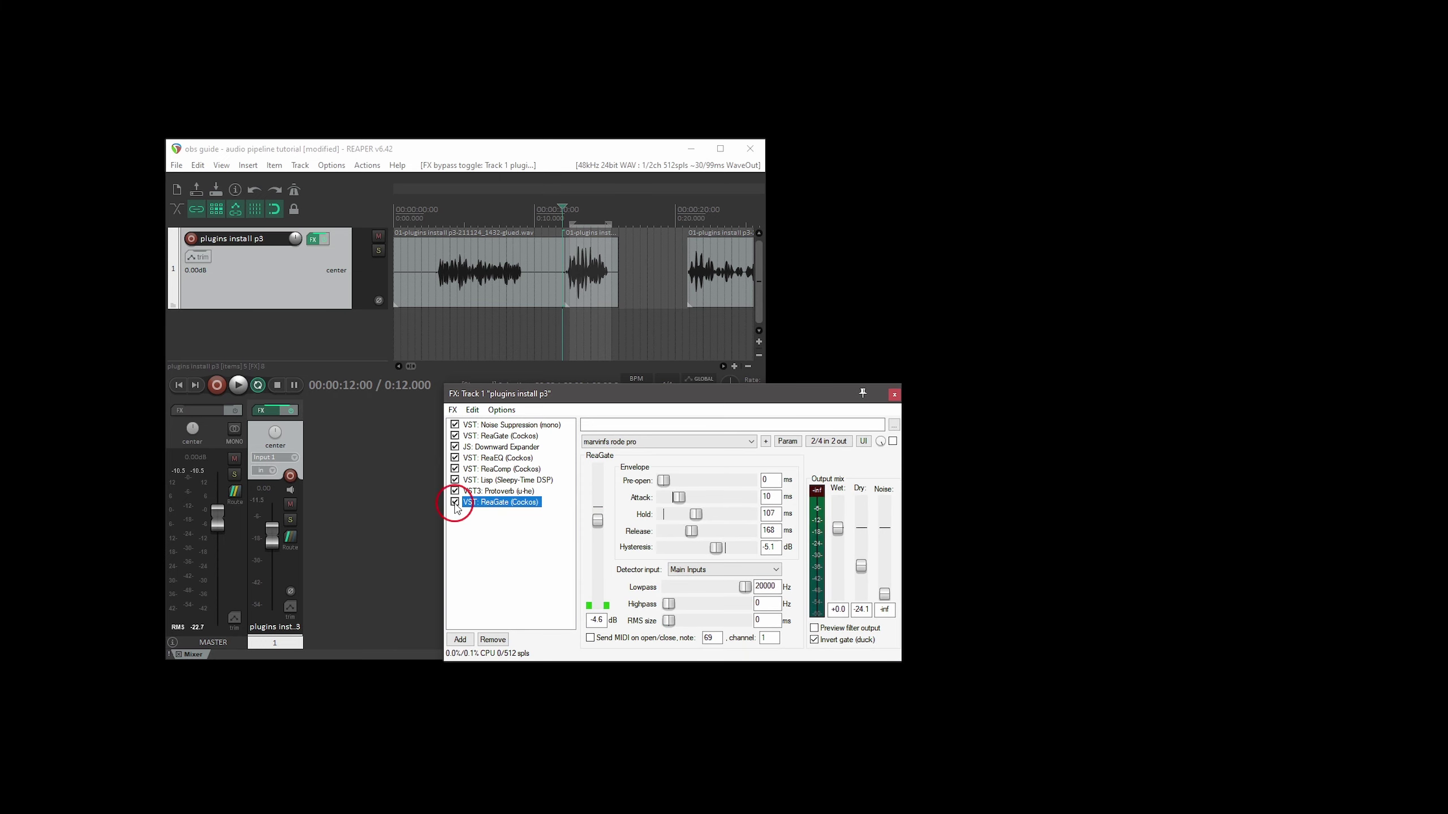
left_click(505, 437)
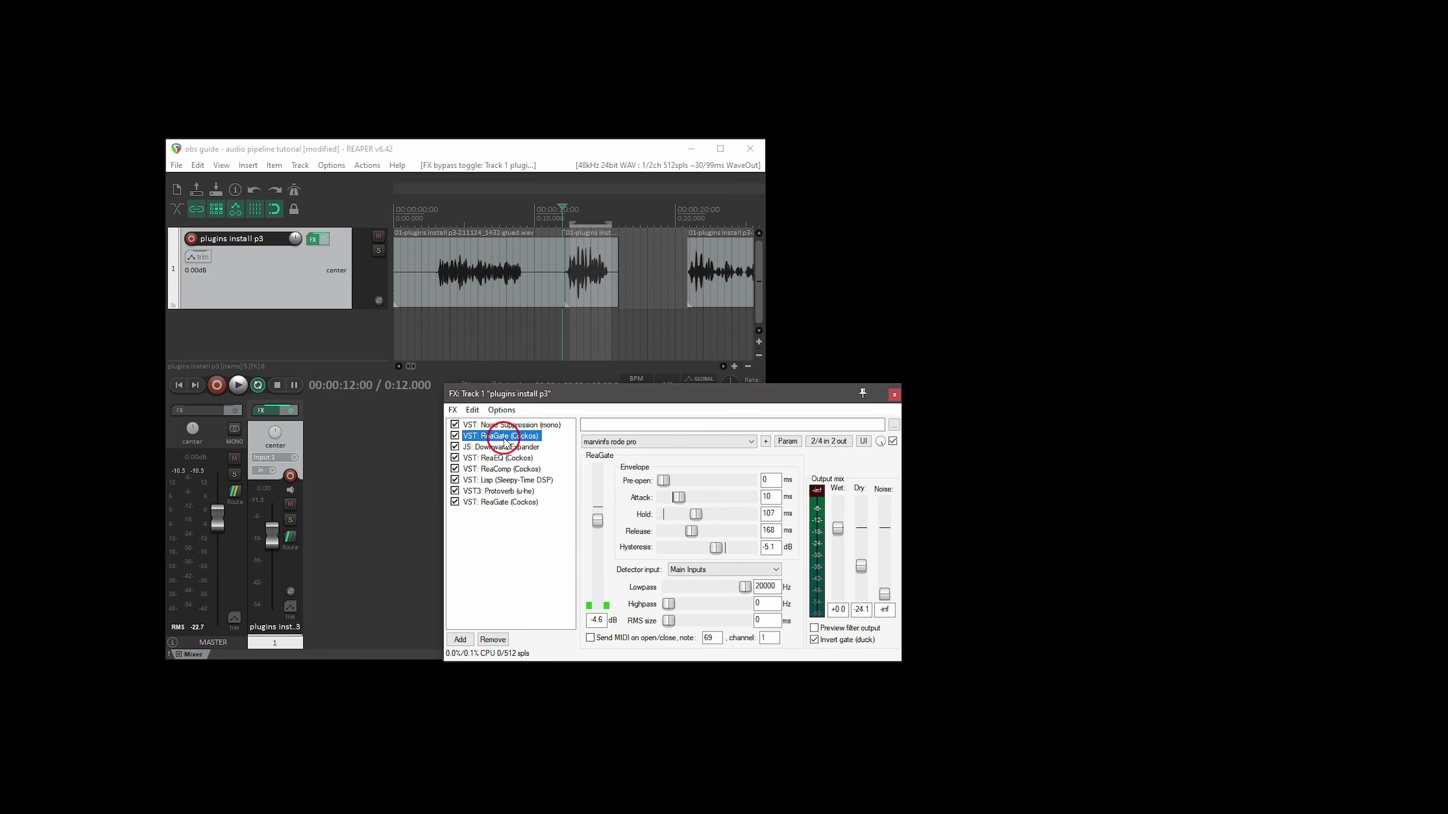
left_click(502, 502)
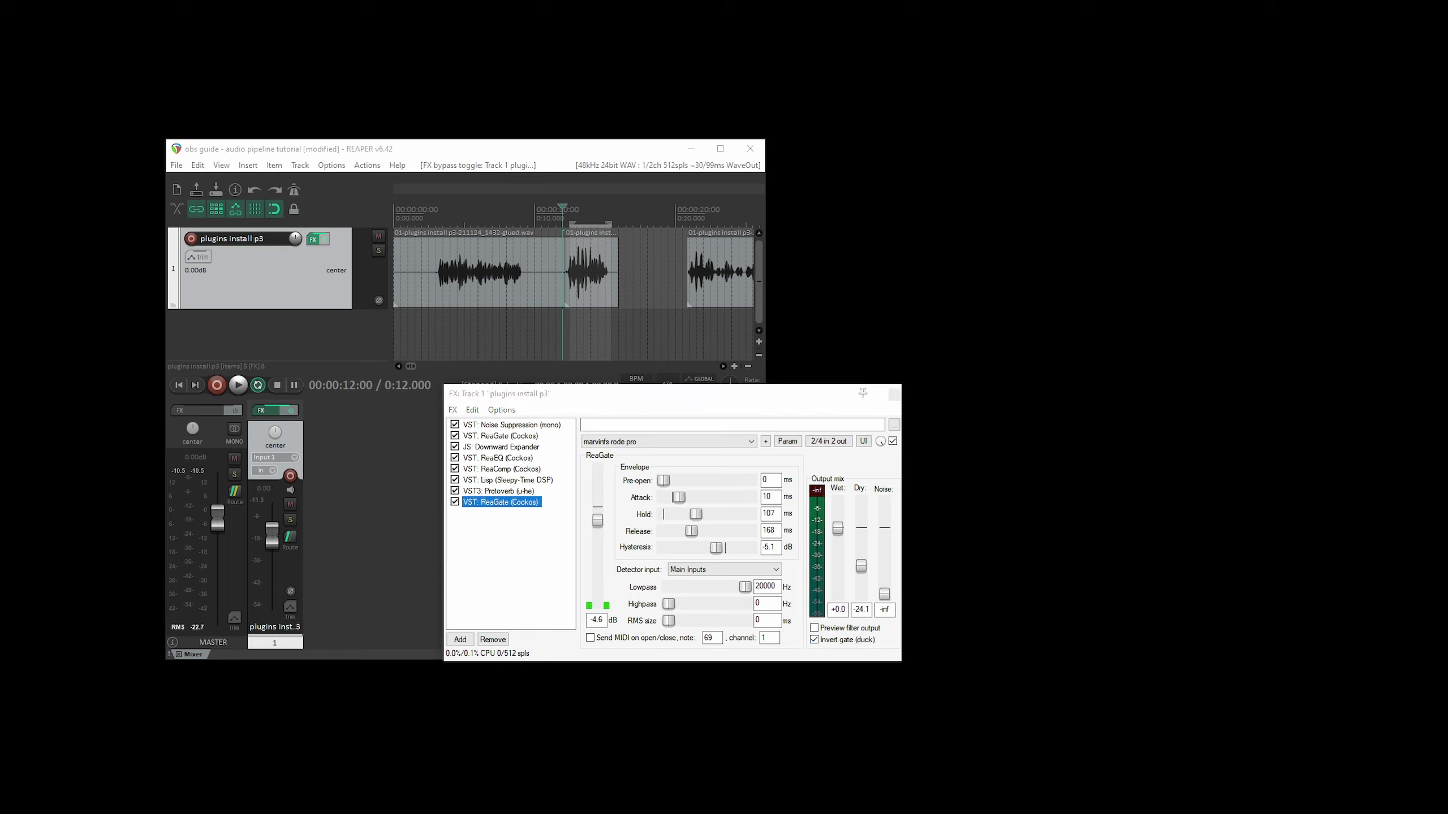
left_click(568, 399)
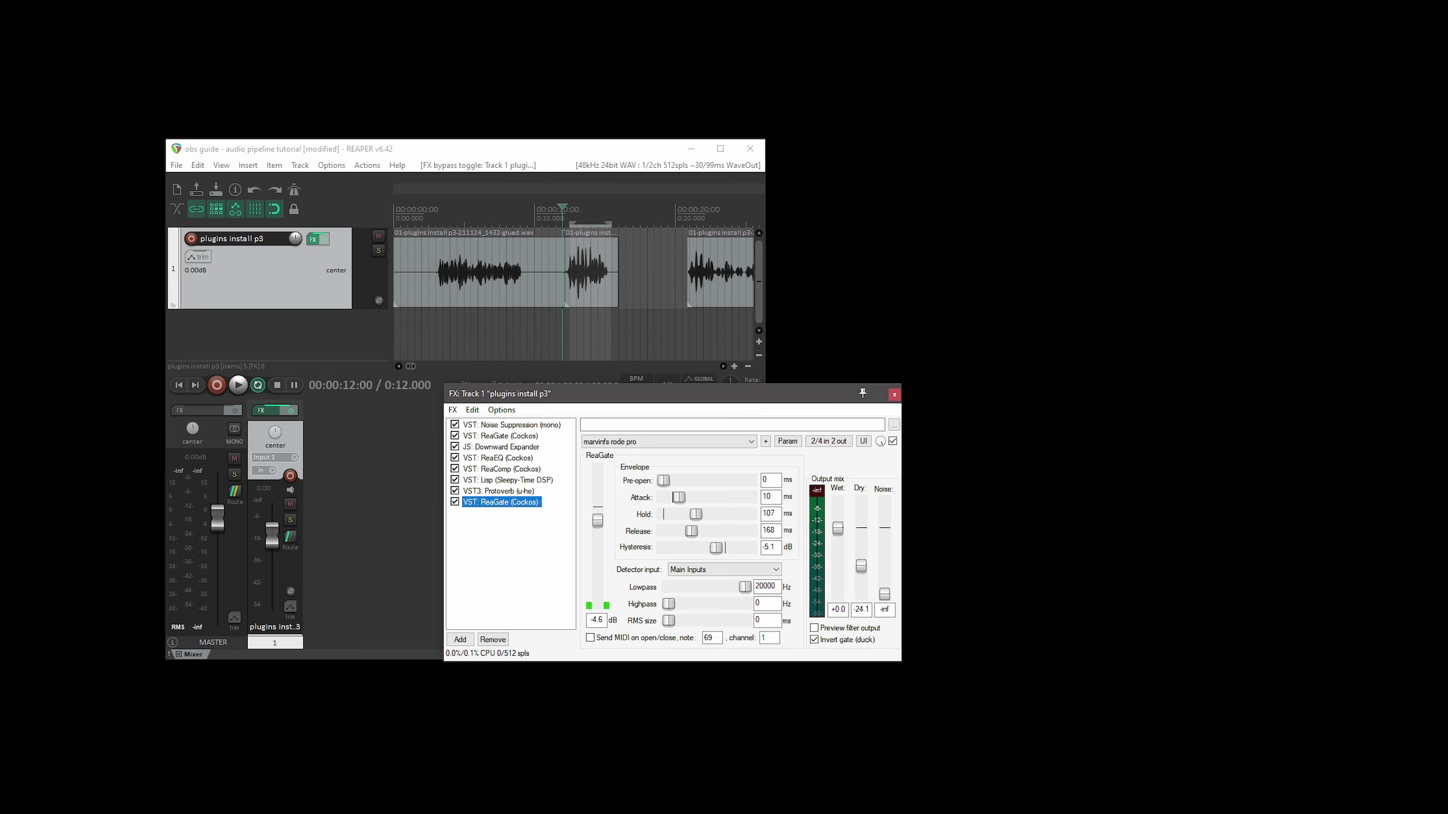
- Extend the time selection over the first two clips and play them from the start with the track's effects bypassed
left_click(653, 228)
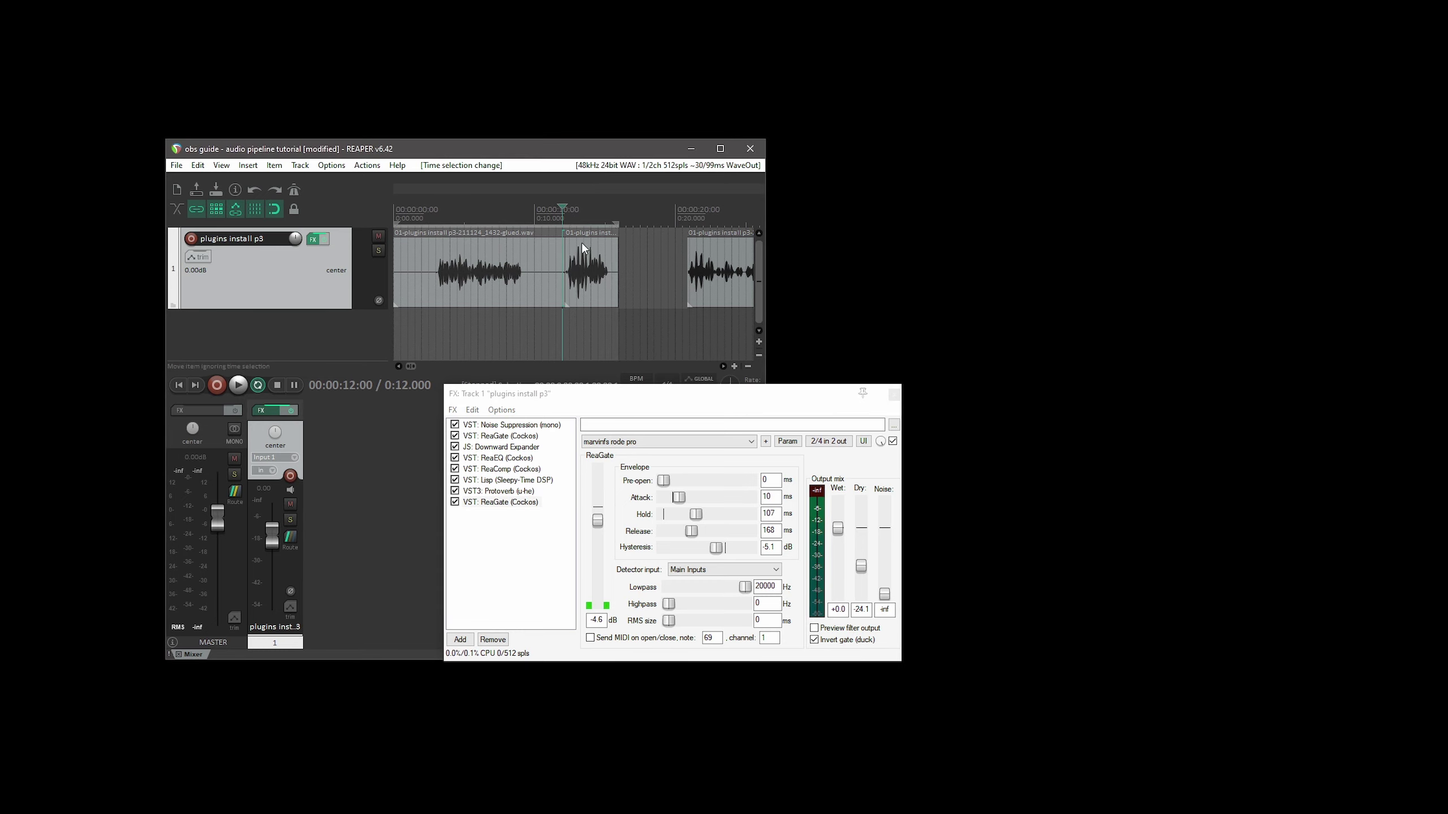
key("Home")
left_click(323, 240)
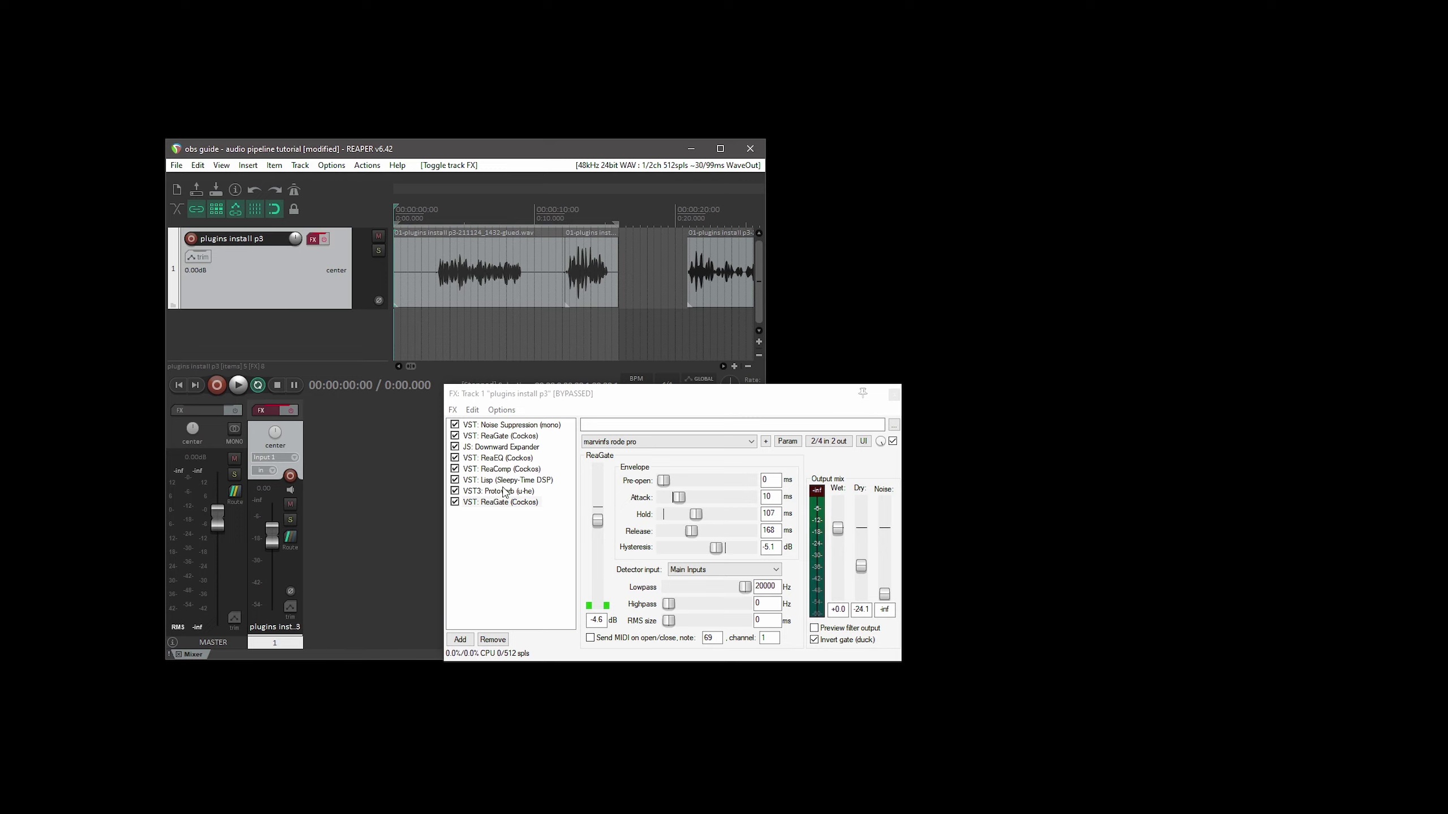
key("space")
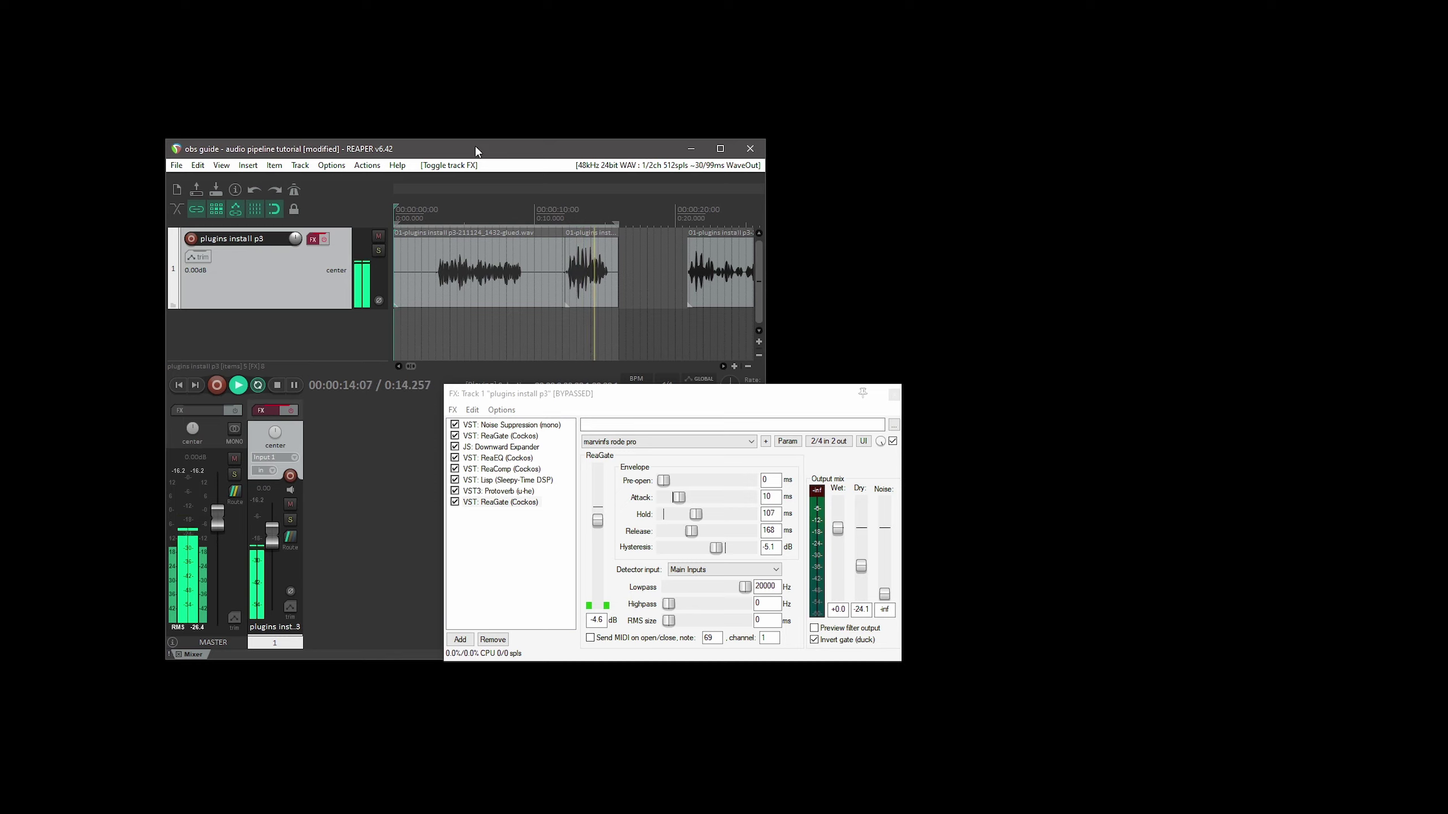
key("space")
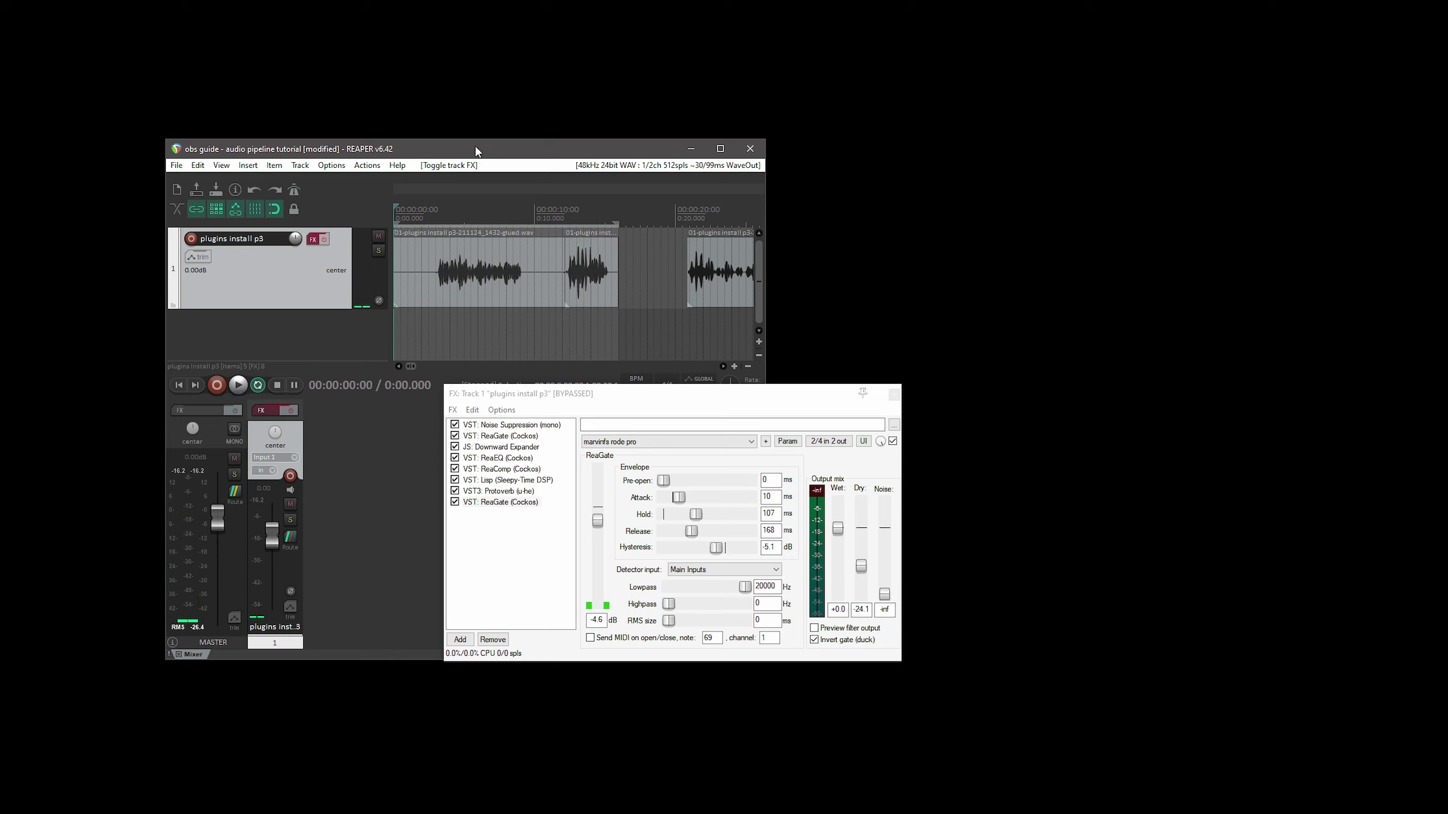
- Re-enable the track's effects chain and play the first two clips again for comparison
left_click(320, 242)
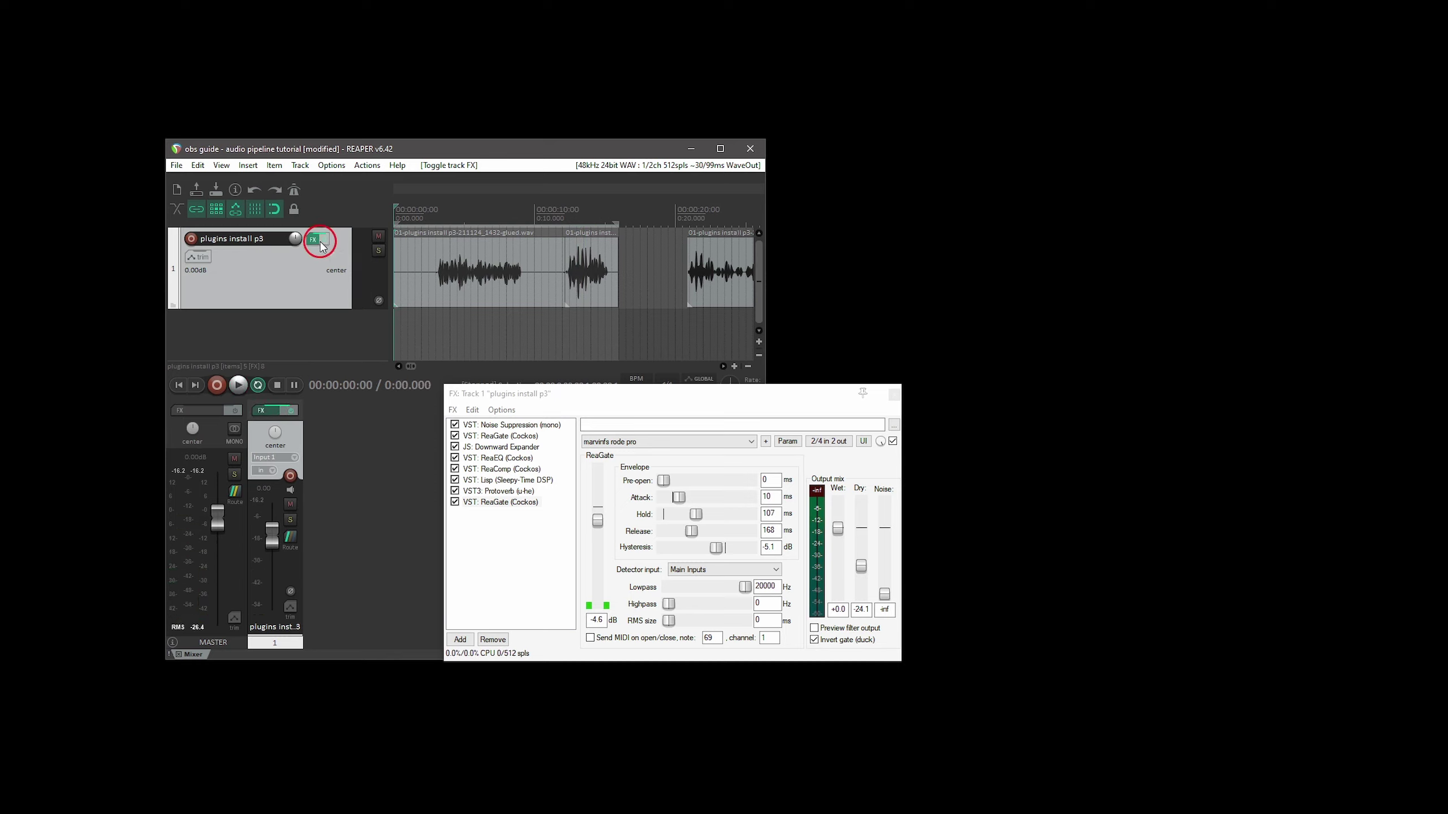
key("space")
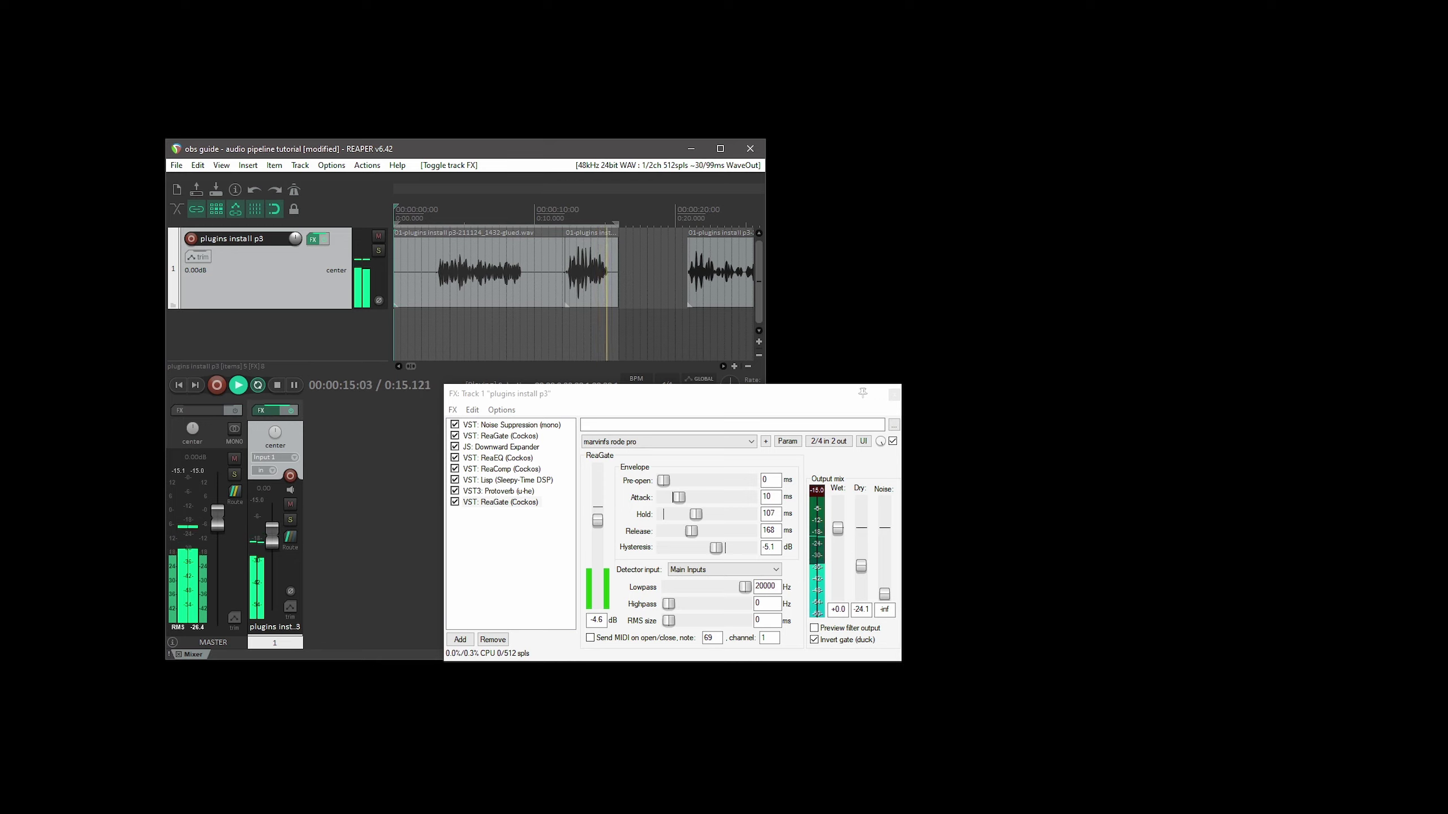
key("space")
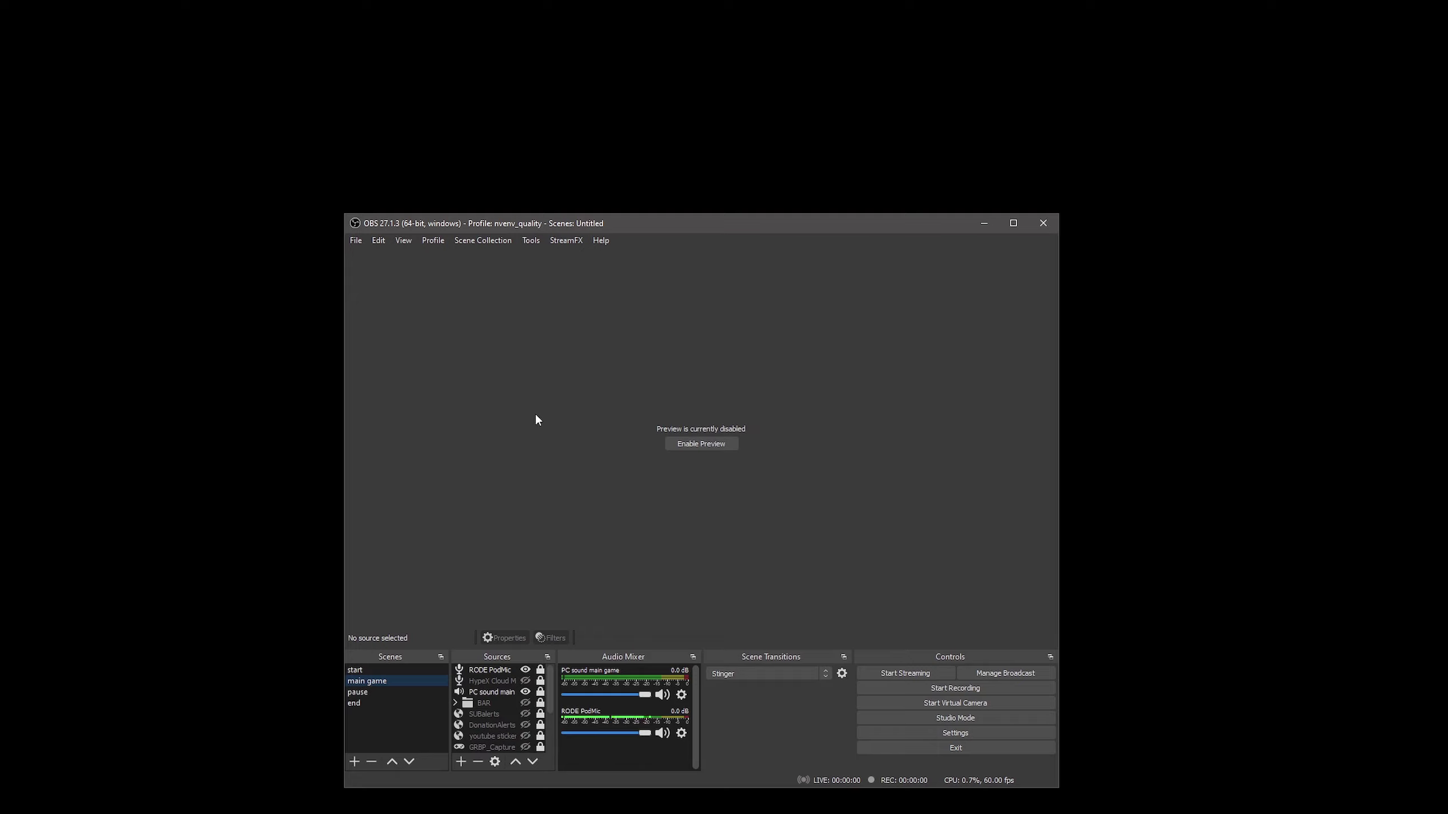
- Switch to OBS and open the filters of the RODE PodMic source
left_click(496, 670)
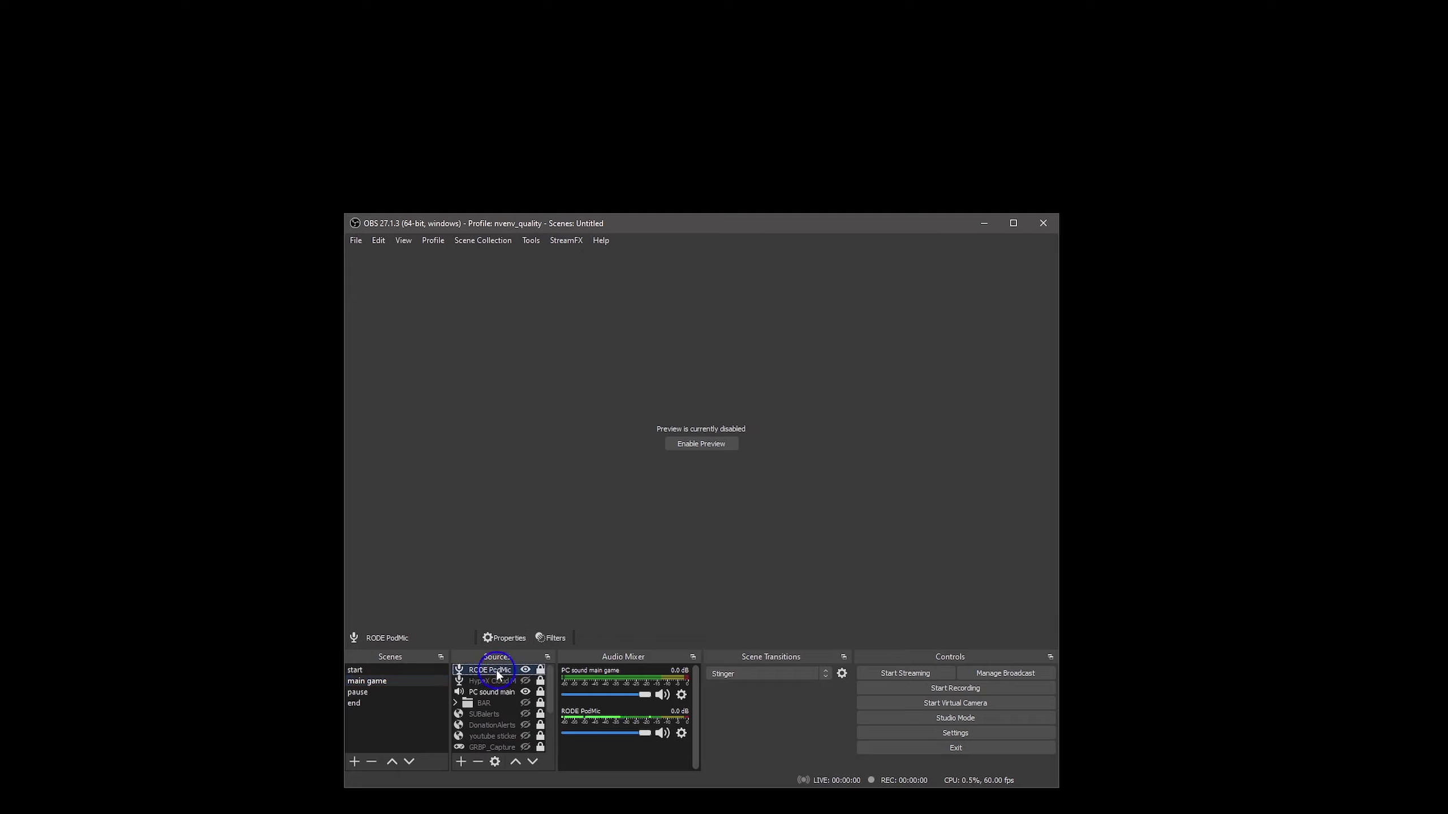
right_click(496, 670)
left_click(527, 649)
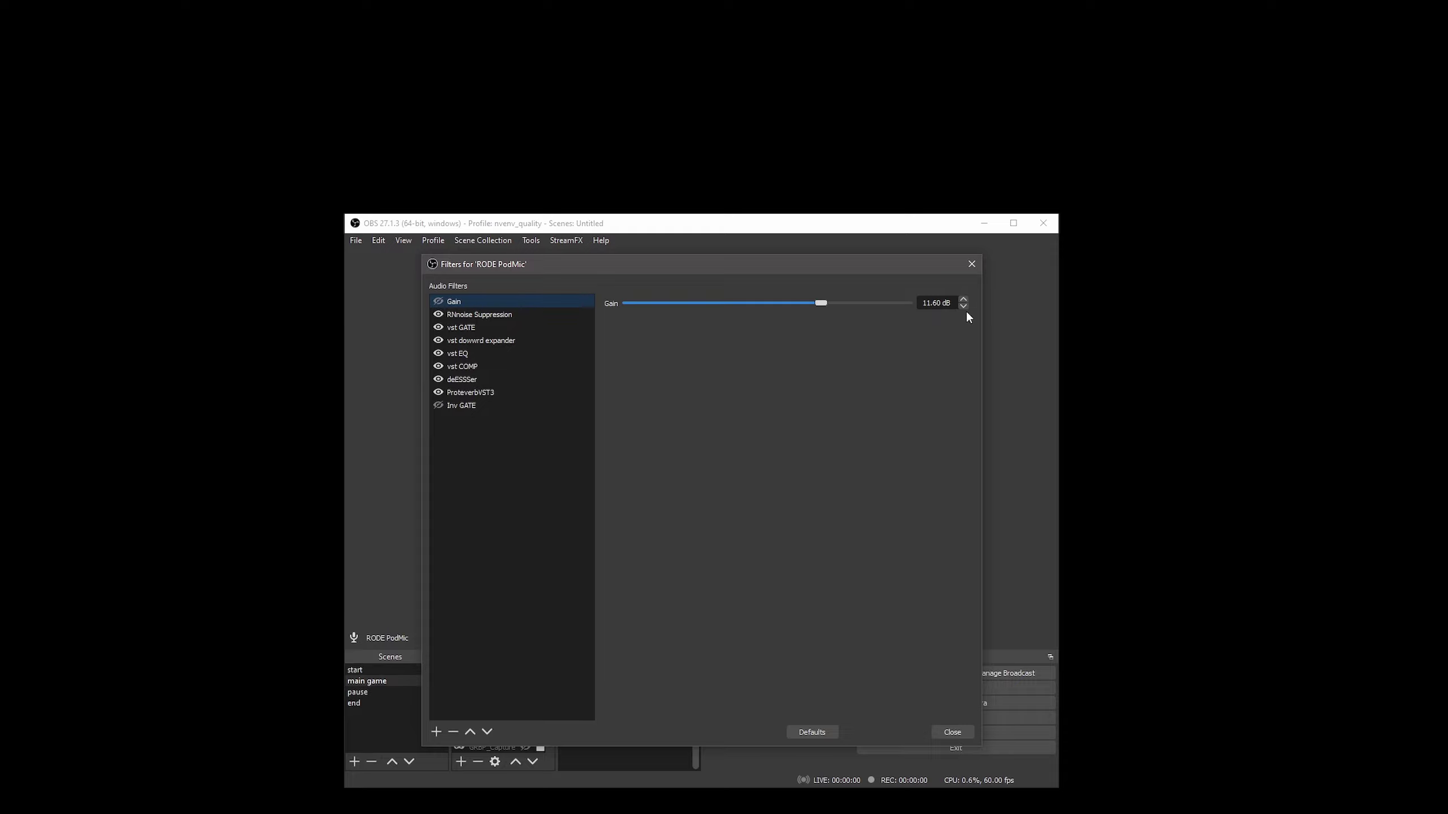
- Set the RNnoise Suppression filter's method to NVIDIA Noise Removal (good quality, no CPU usage)
left_click(471, 317)
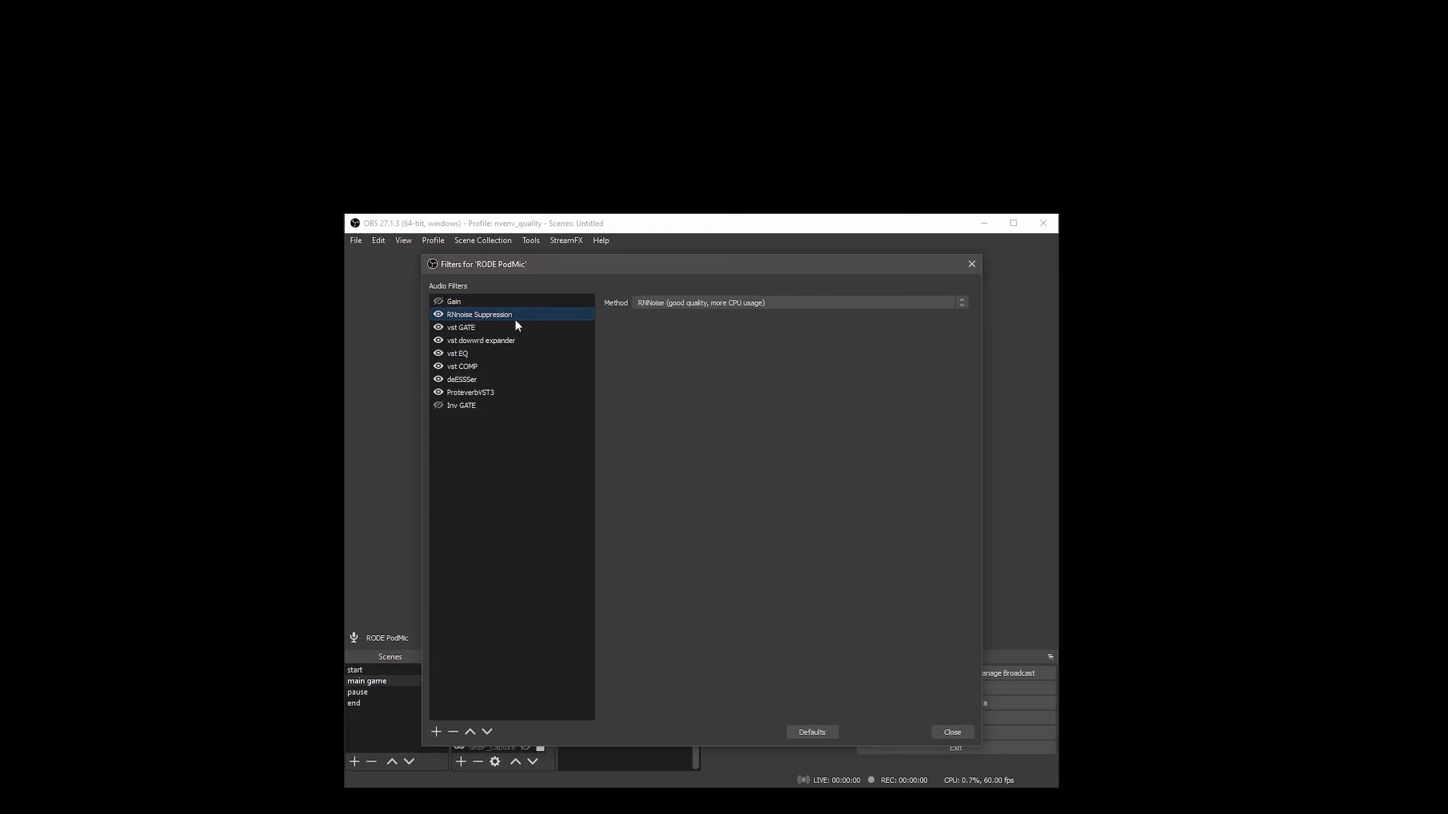
left_click(702, 304)
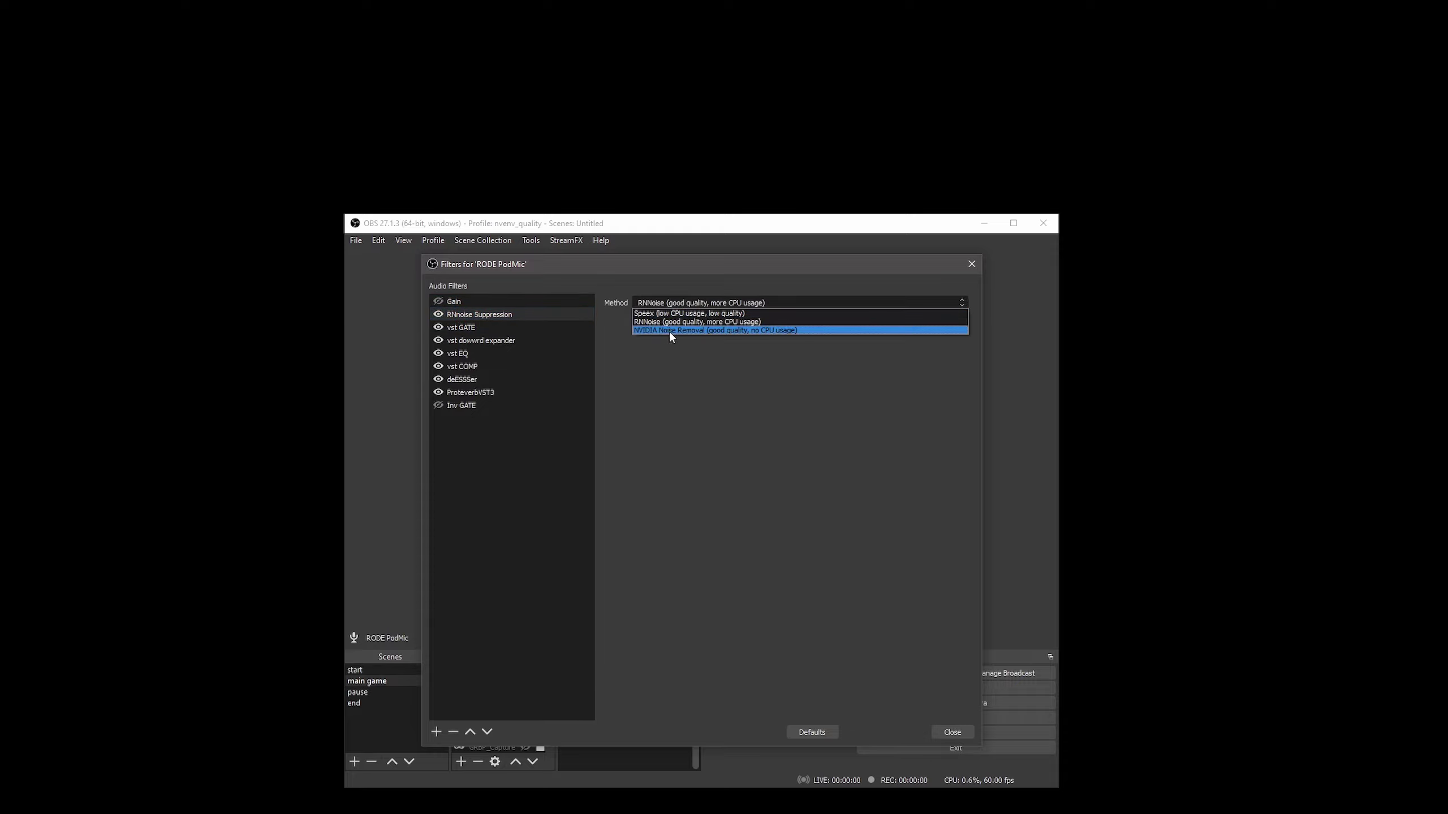
left_click(697, 330)
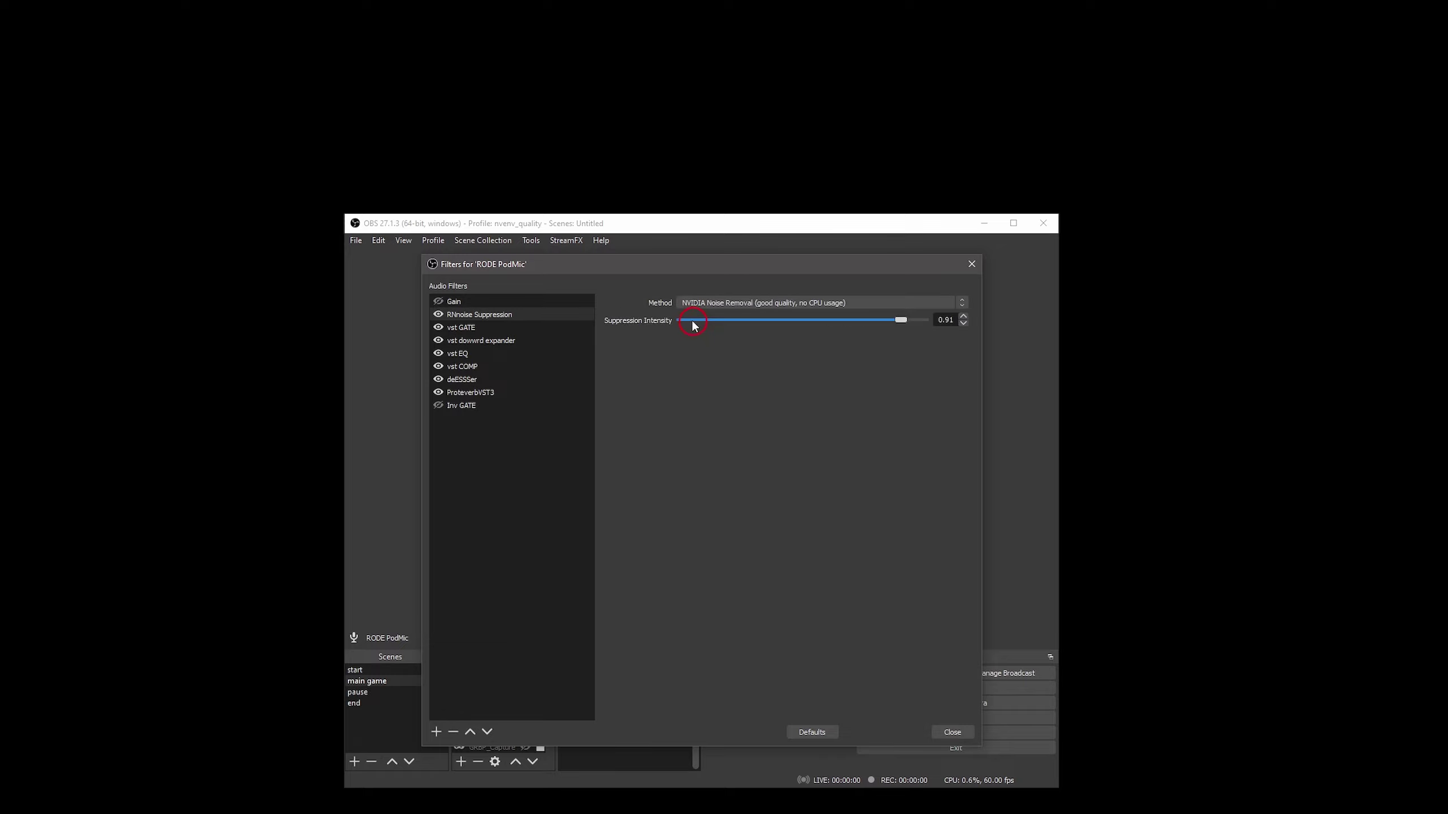
- Set the RNnoise Suppression filter's method back to RNNoise (good quality, more CPU usage)
left_click(695, 303)
left_click(704, 321)
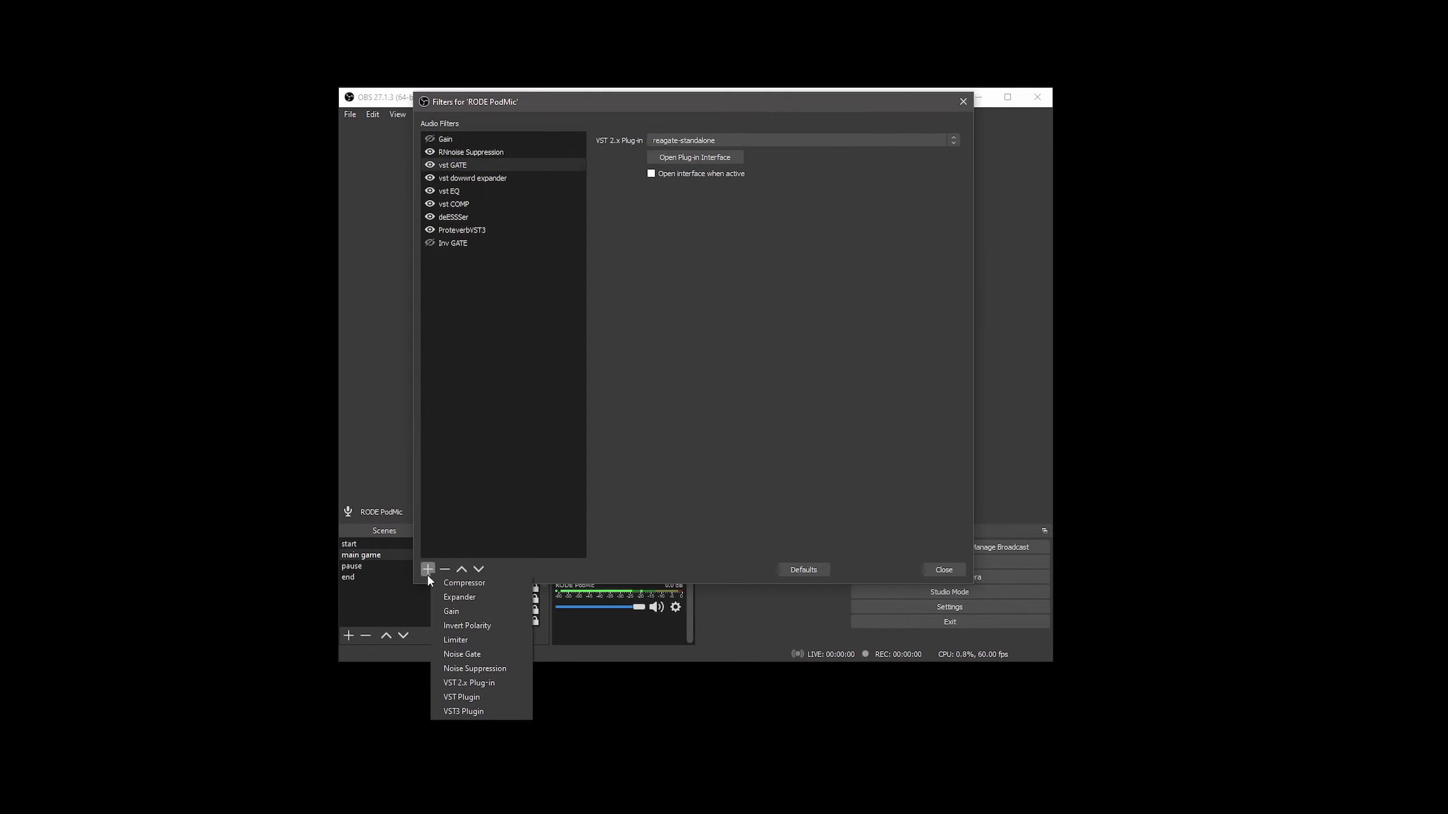
- Add a VST 2.x Plug-in filter with the default name and load reagate-standalone in it, closing the plug-in's interface
left_click(495, 687)
key("Return")
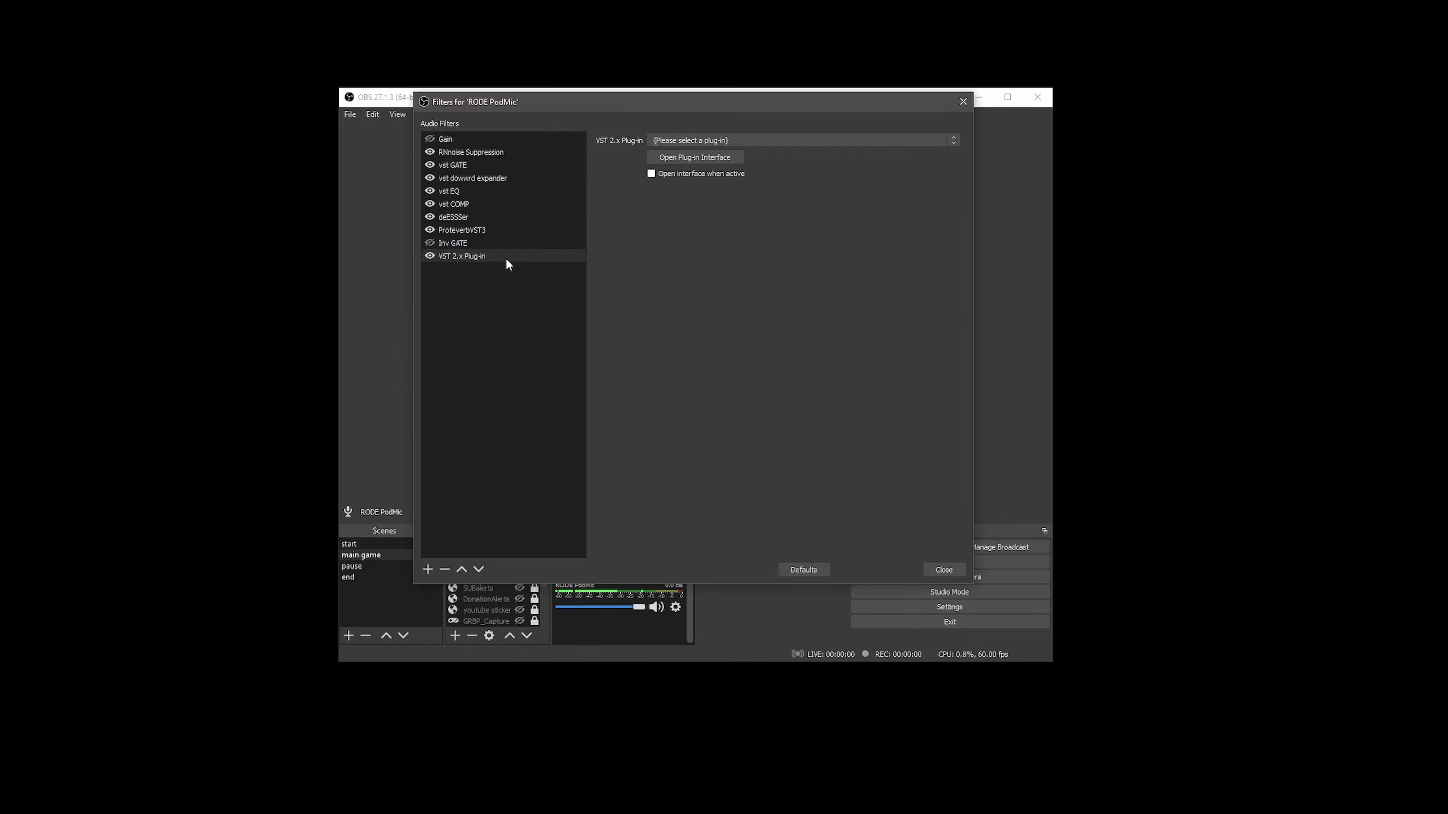
left_click(705, 138)
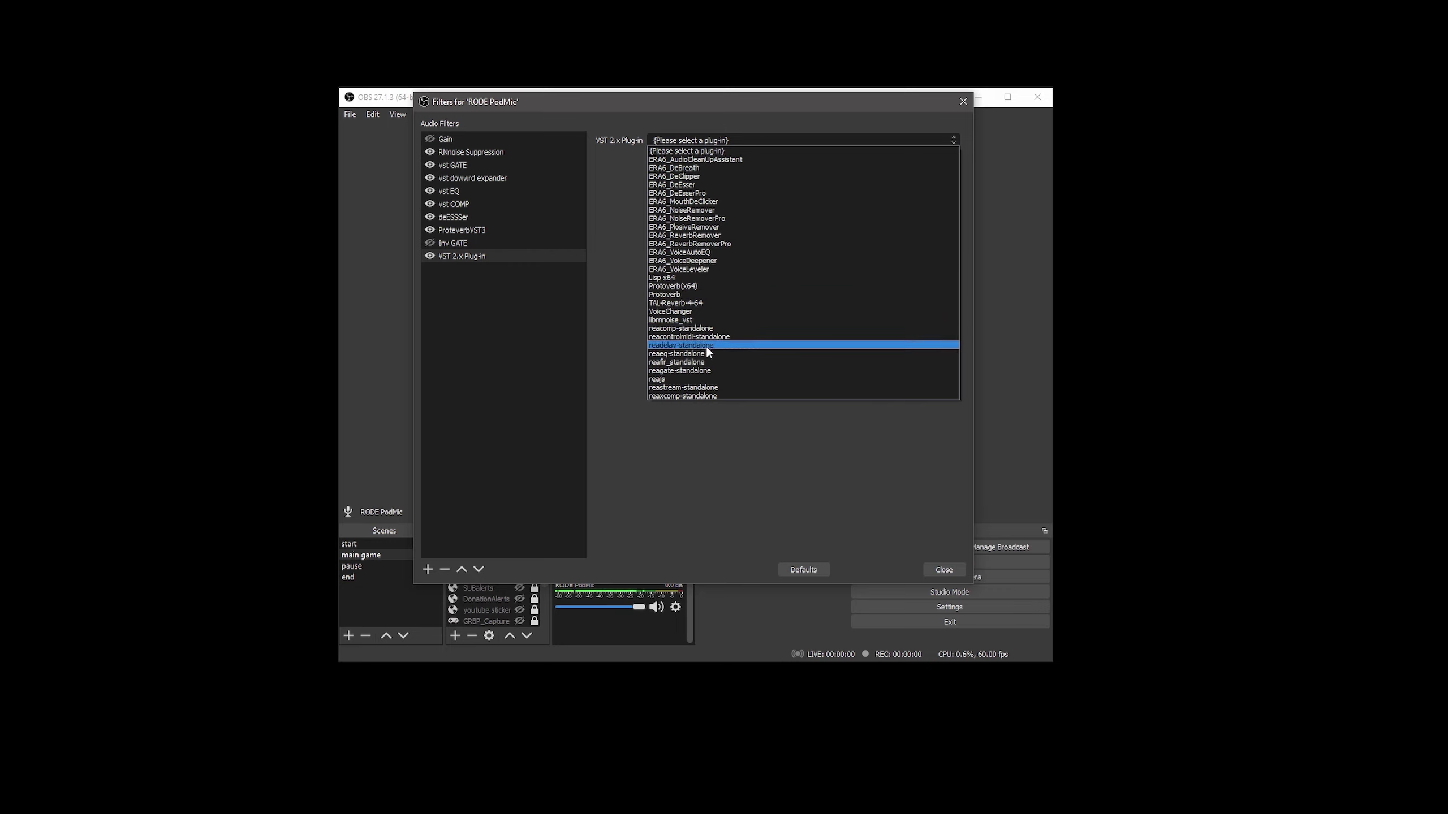
left_click(710, 370)
left_click_drag(793, 258, 730, 223)
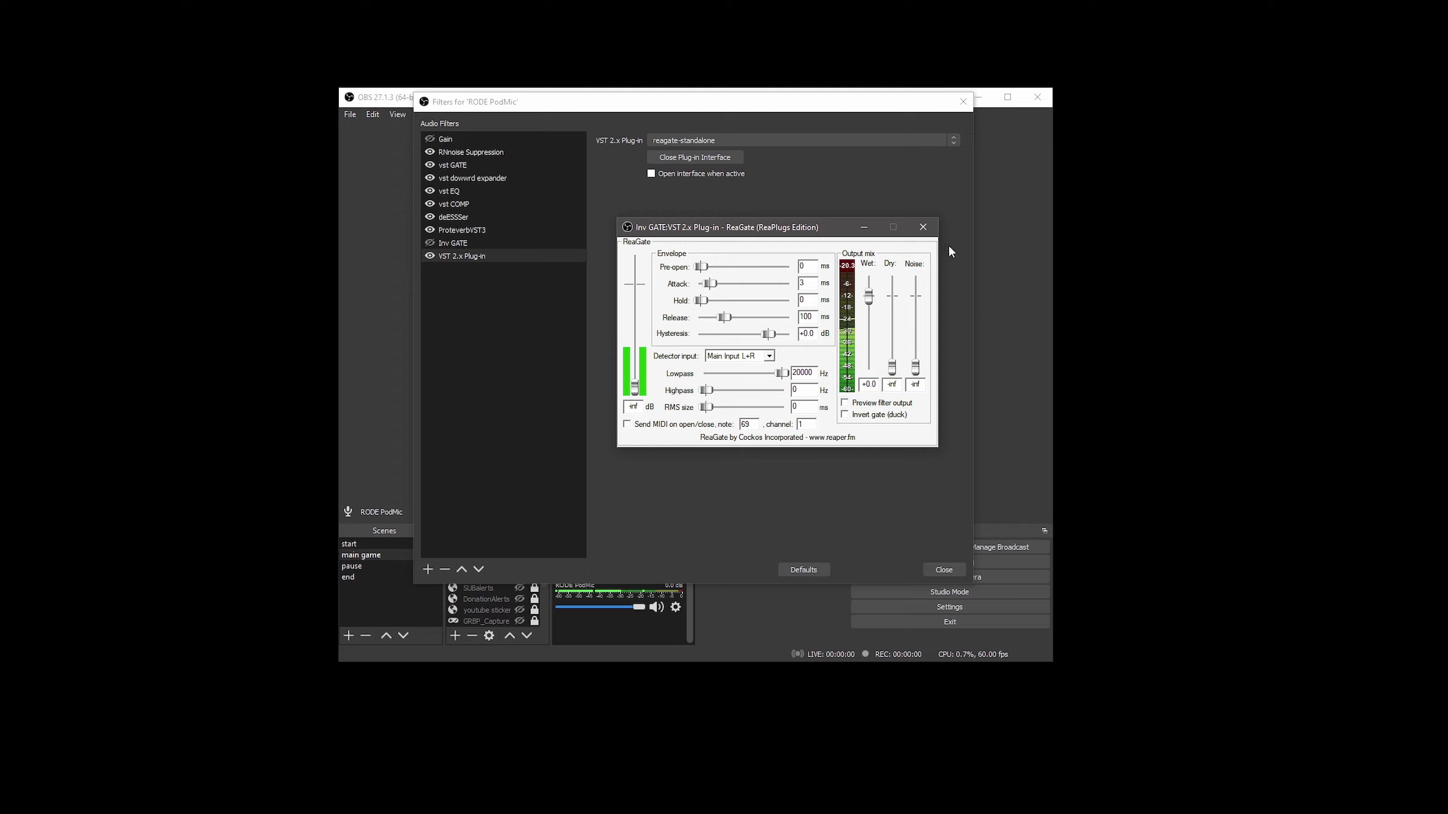
left_click(923, 227)
- Add a second VST 2.x Plug-in filter with the default name, load reajs in it and open its interface
left_click(427, 569)
left_click(493, 675)
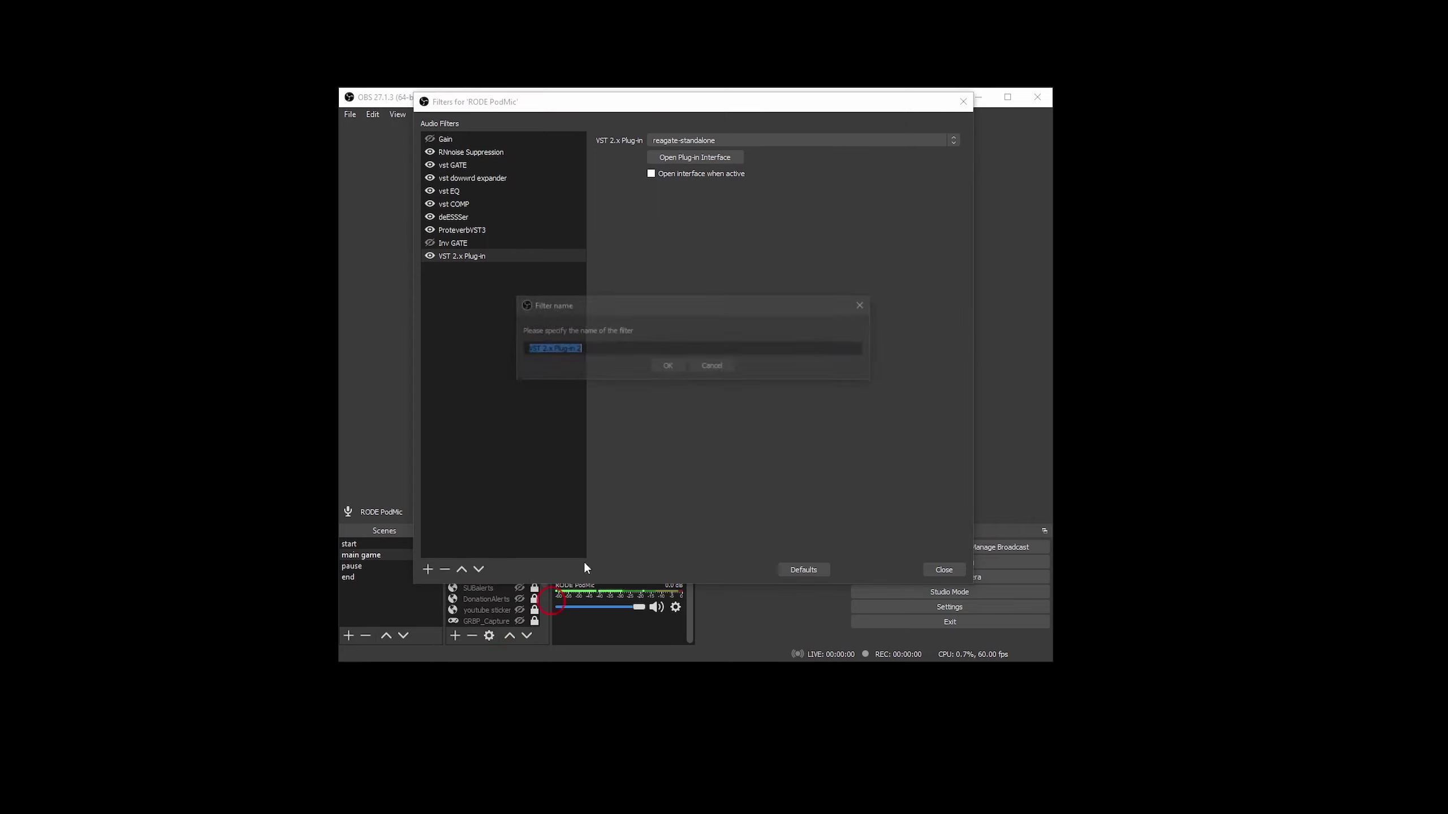
left_click(667, 366)
left_click(727, 139)
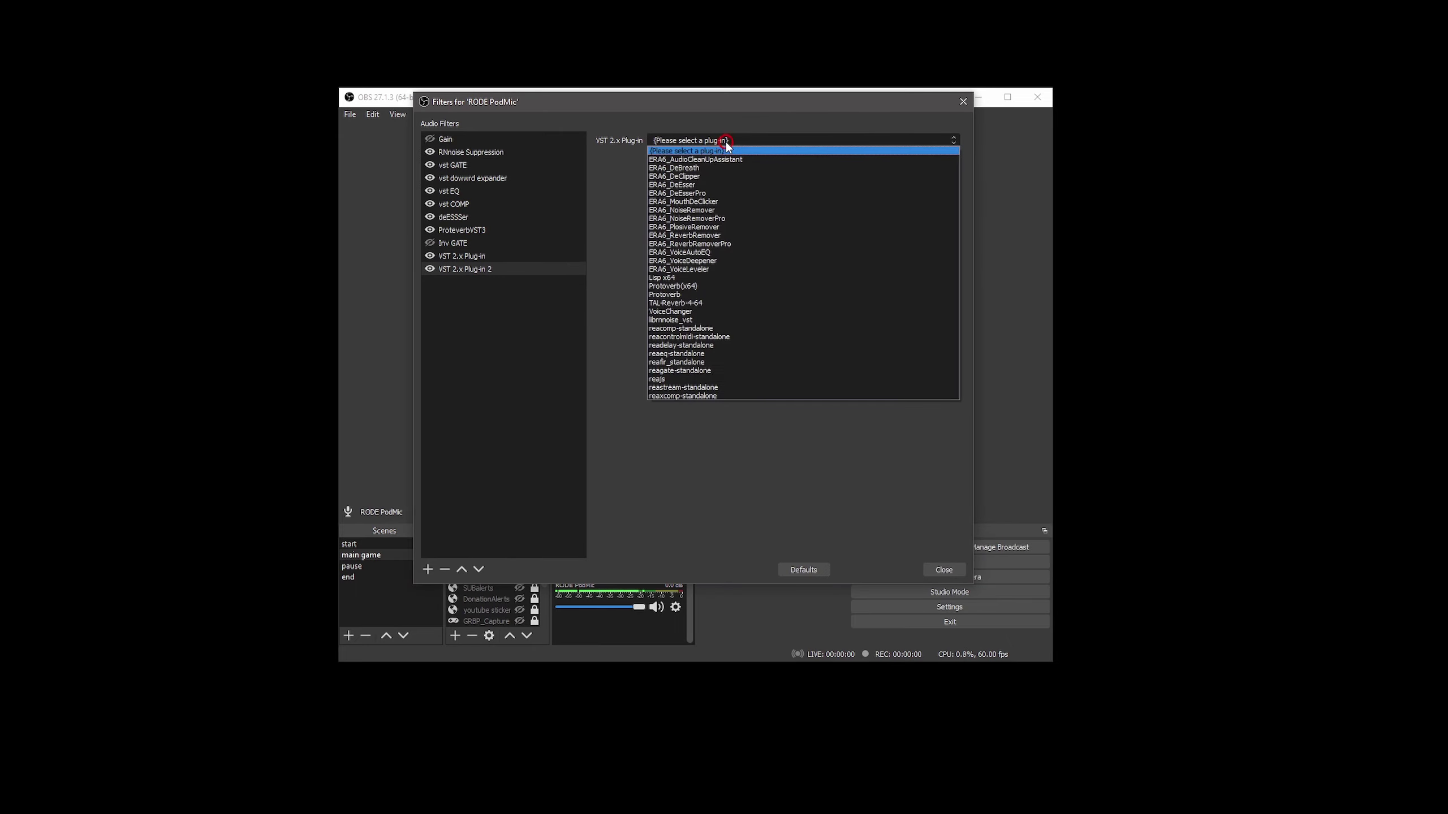
left_click(666, 380)
left_click(687, 158)
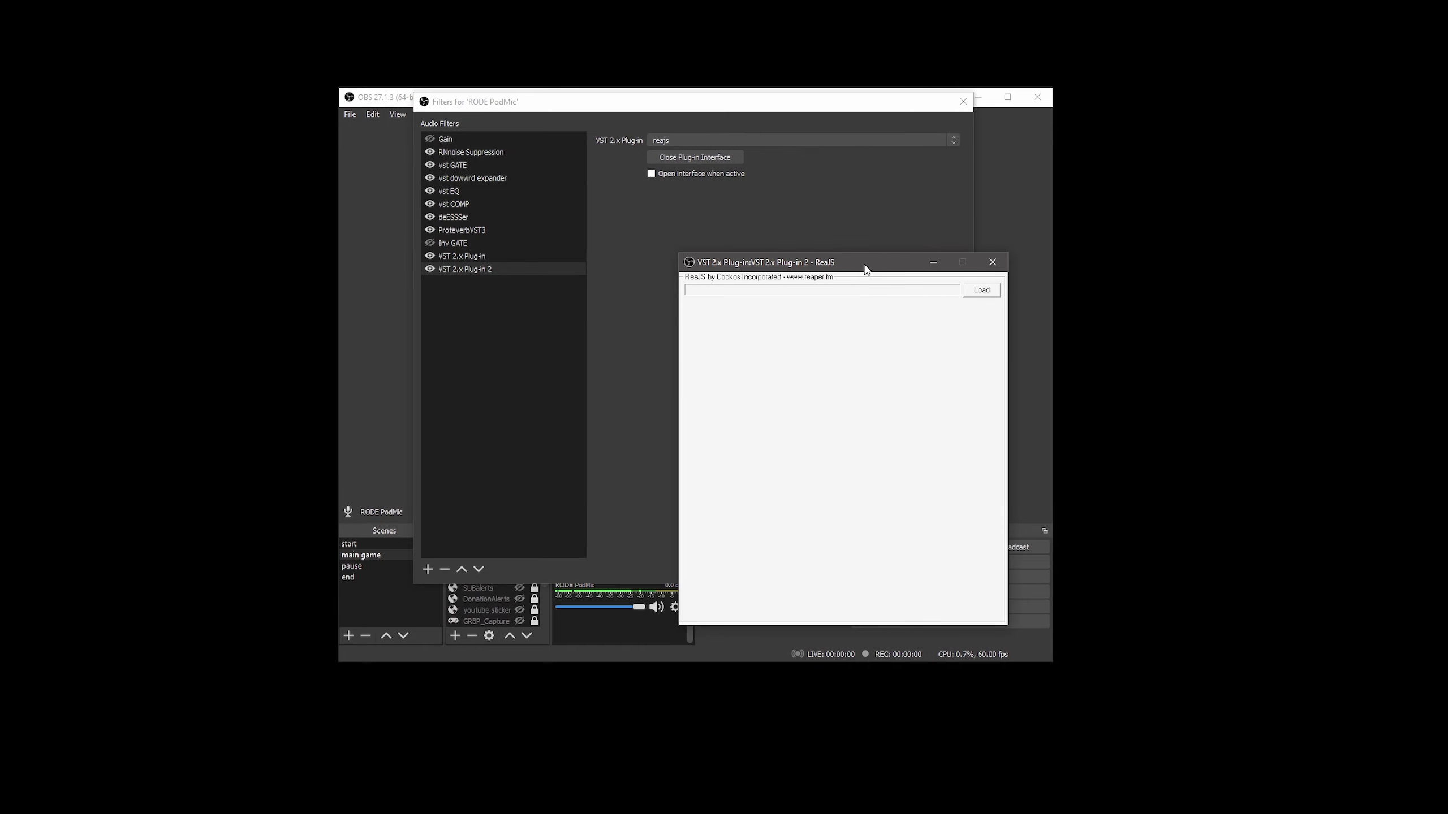
- Load the Downward_Expander effect from the sstillwell group into ReaJS
left_click_drag(865, 270, 778, 222)
left_click(894, 243)
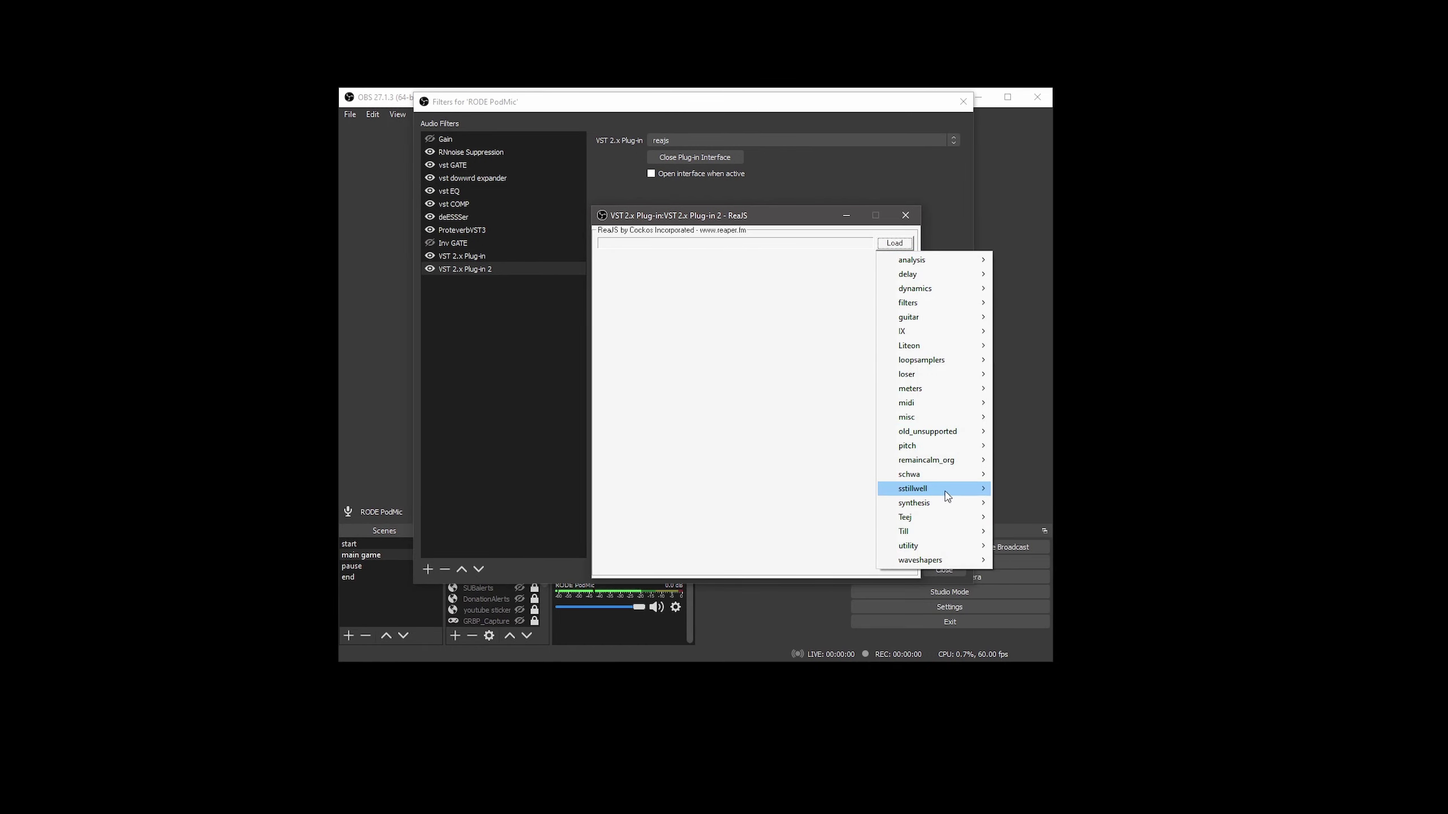
mouse_move(949, 498)
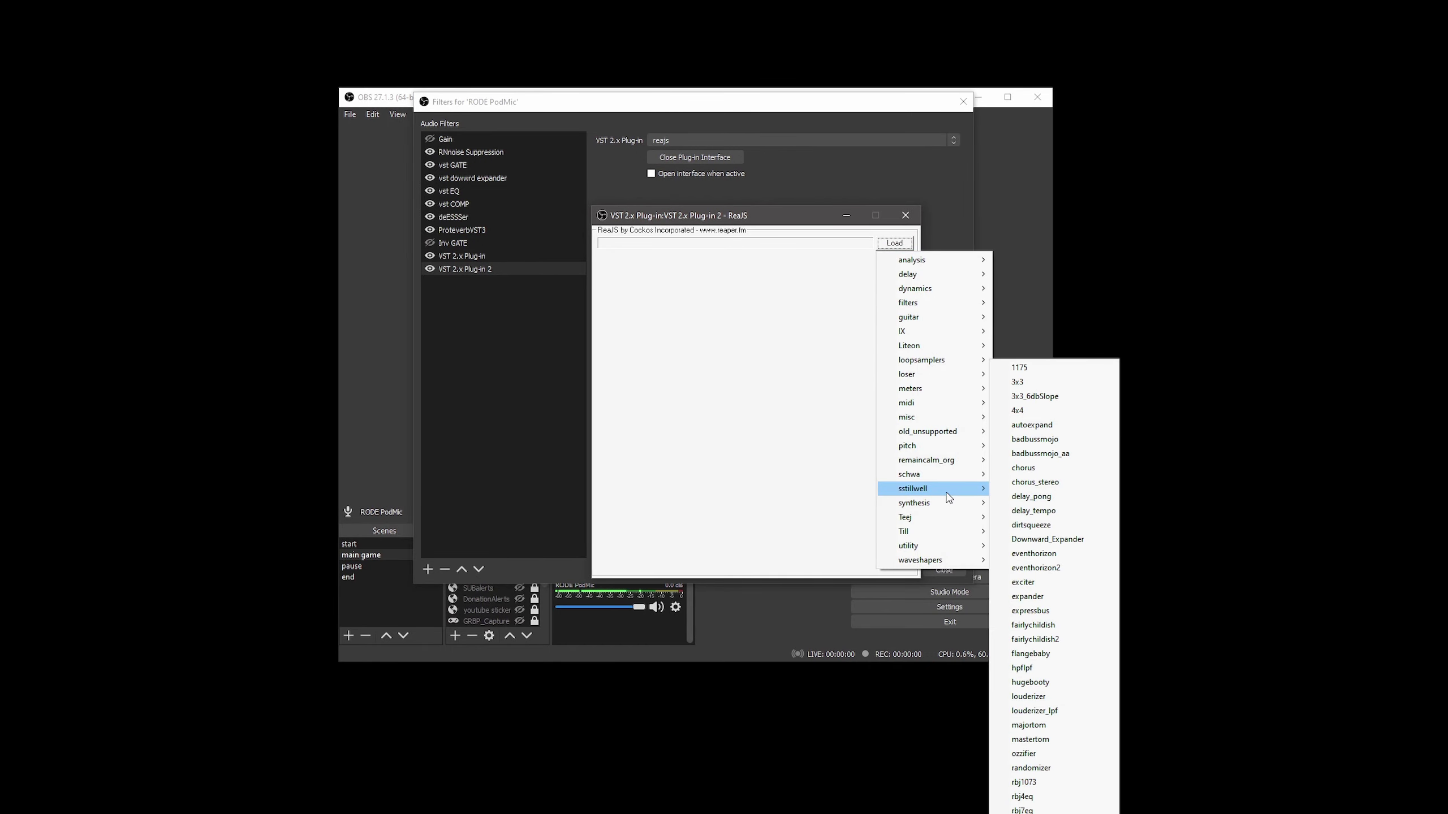
left_click(1048, 539)
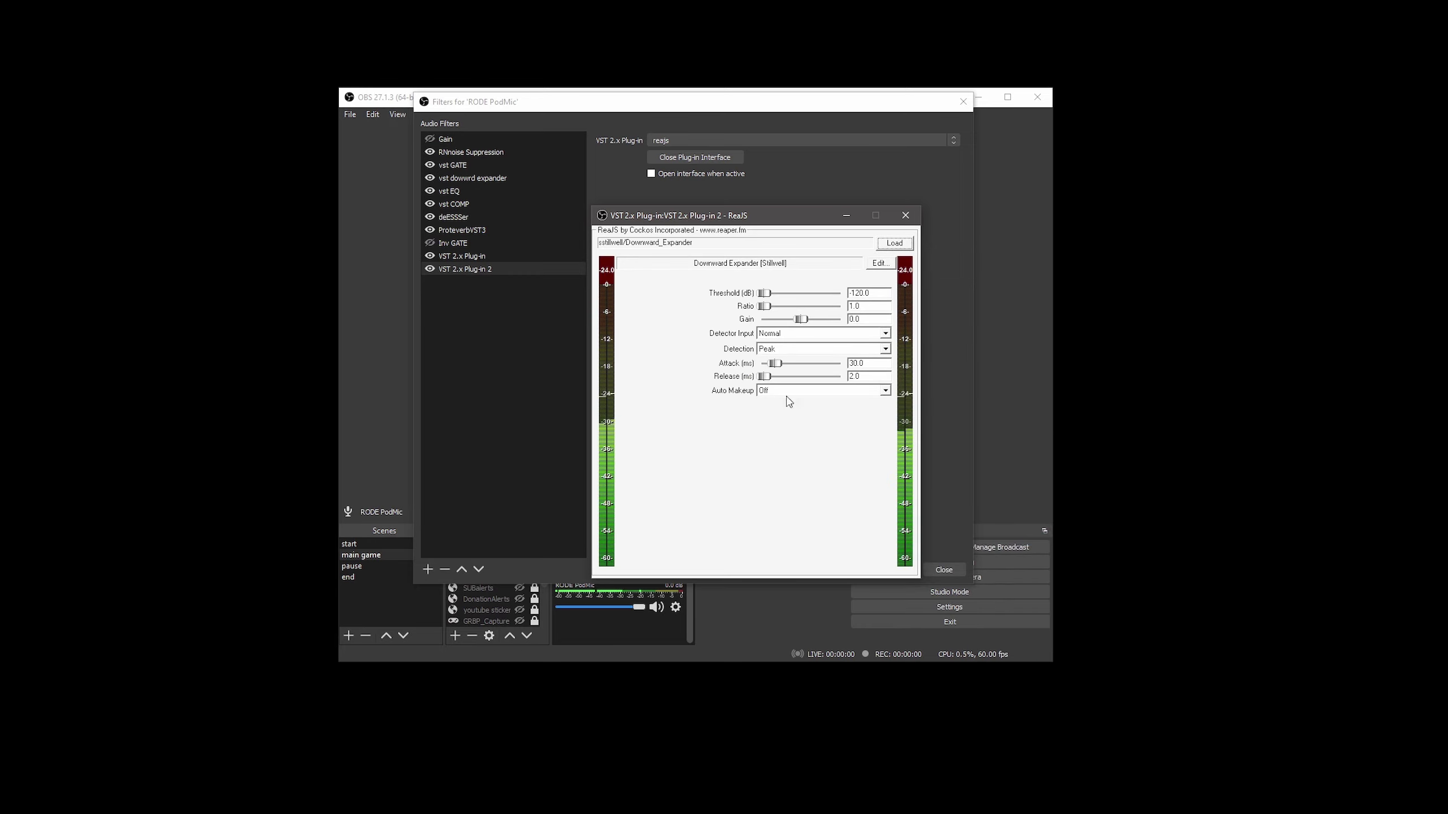
- Add a Noise Suppression filter with the default name and view its method options
left_click(450, 153)
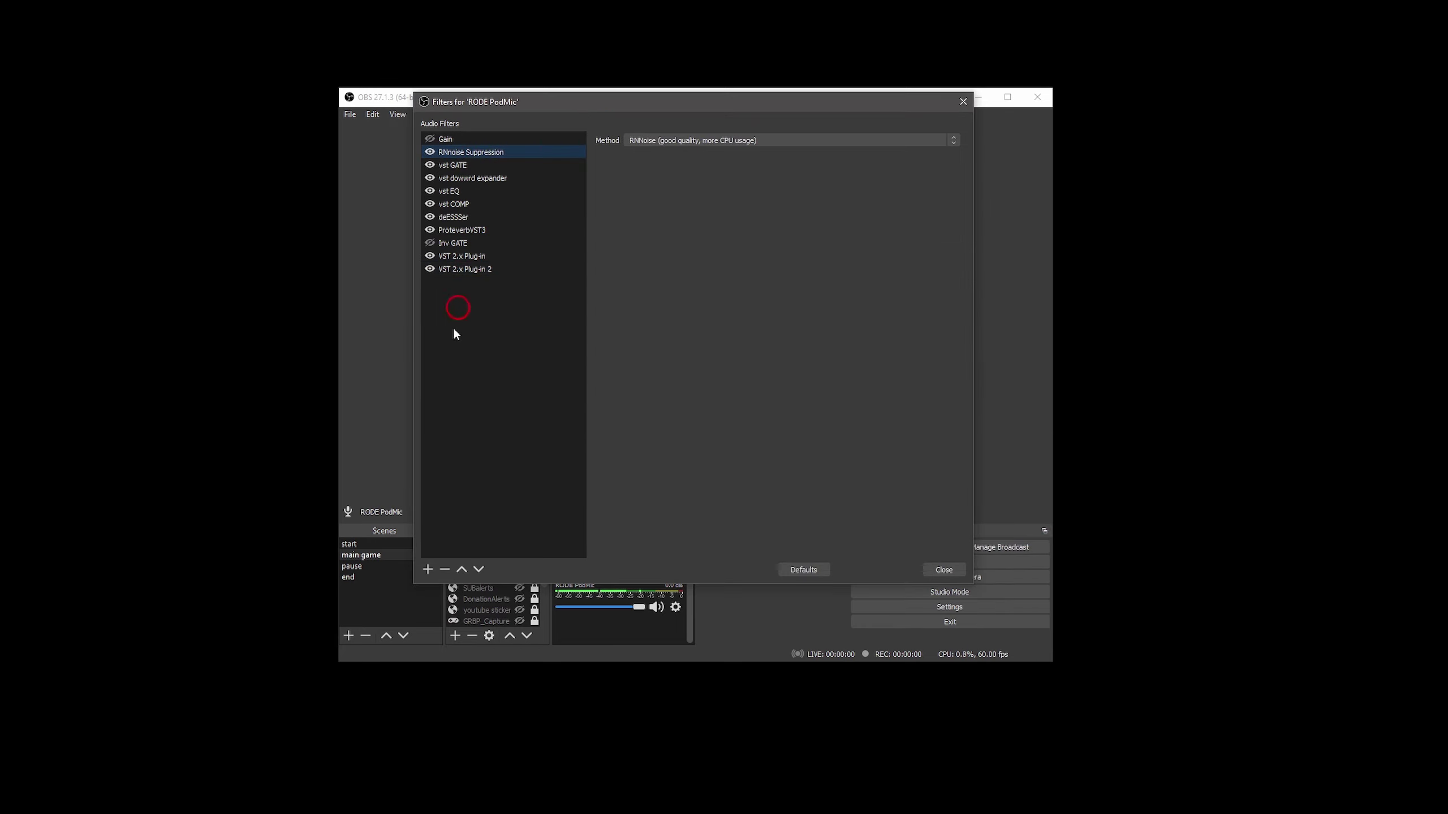
left_click(427, 569)
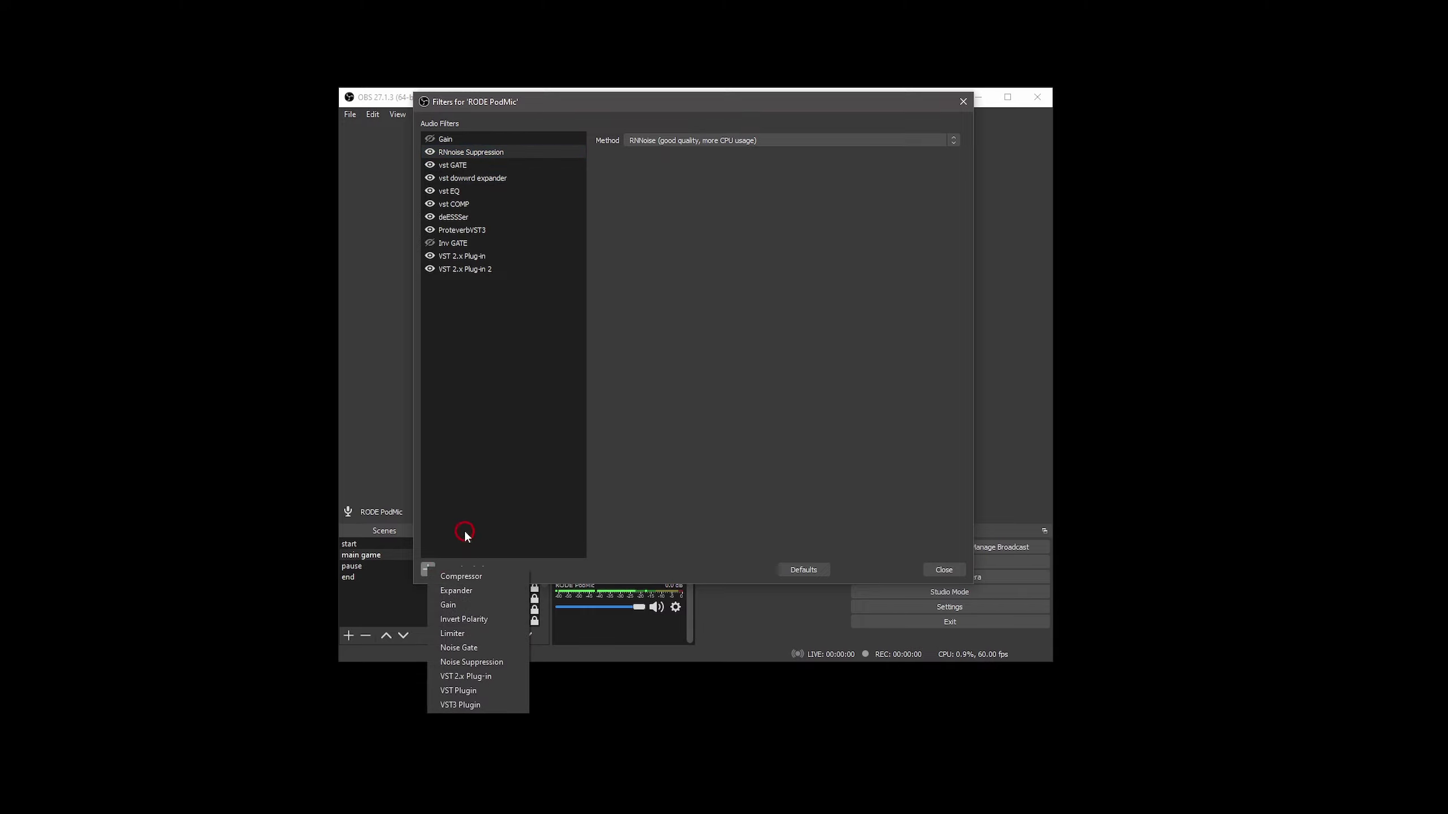
left_click(504, 663)
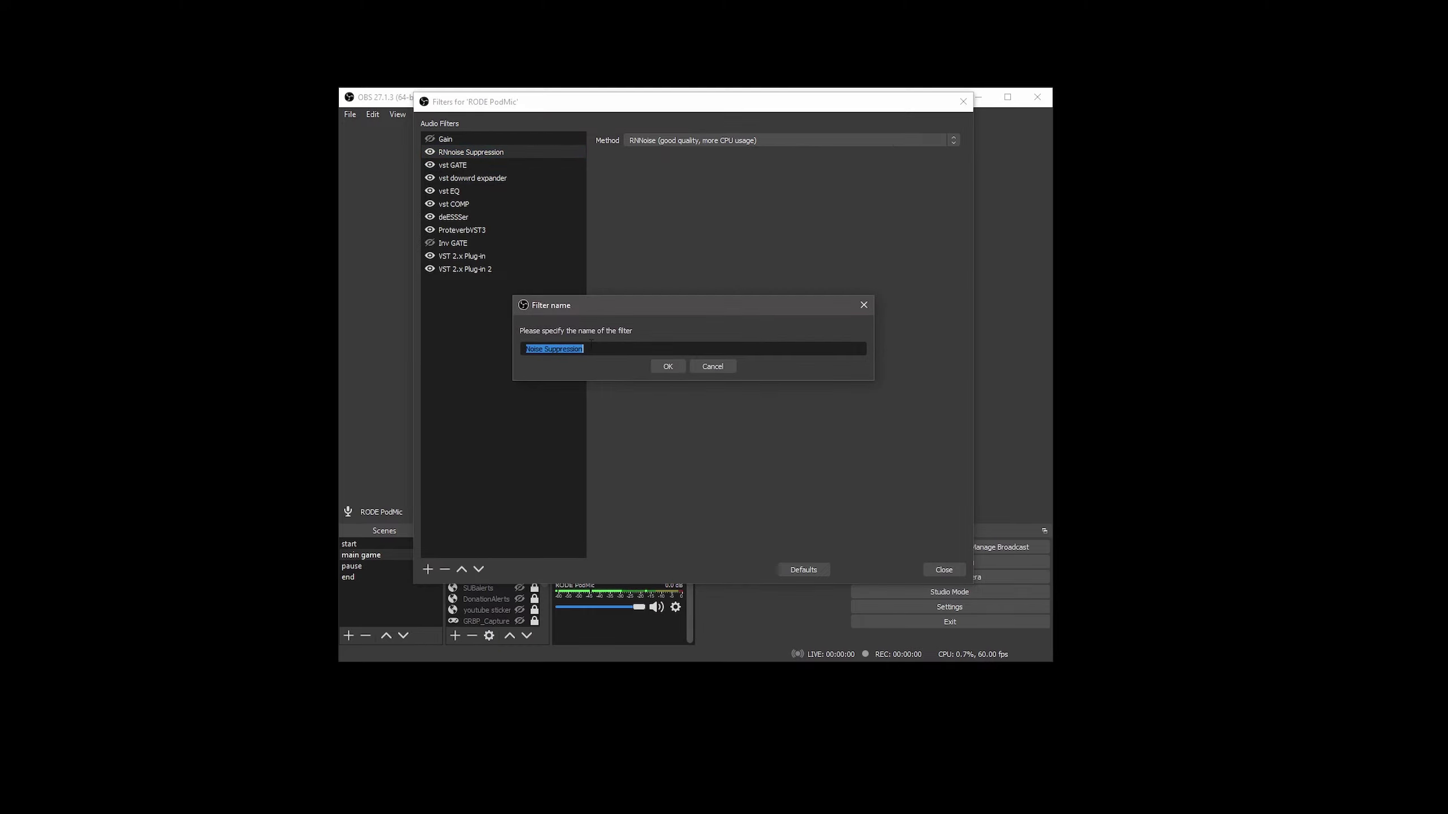
left_click(664, 365)
left_click(738, 140)
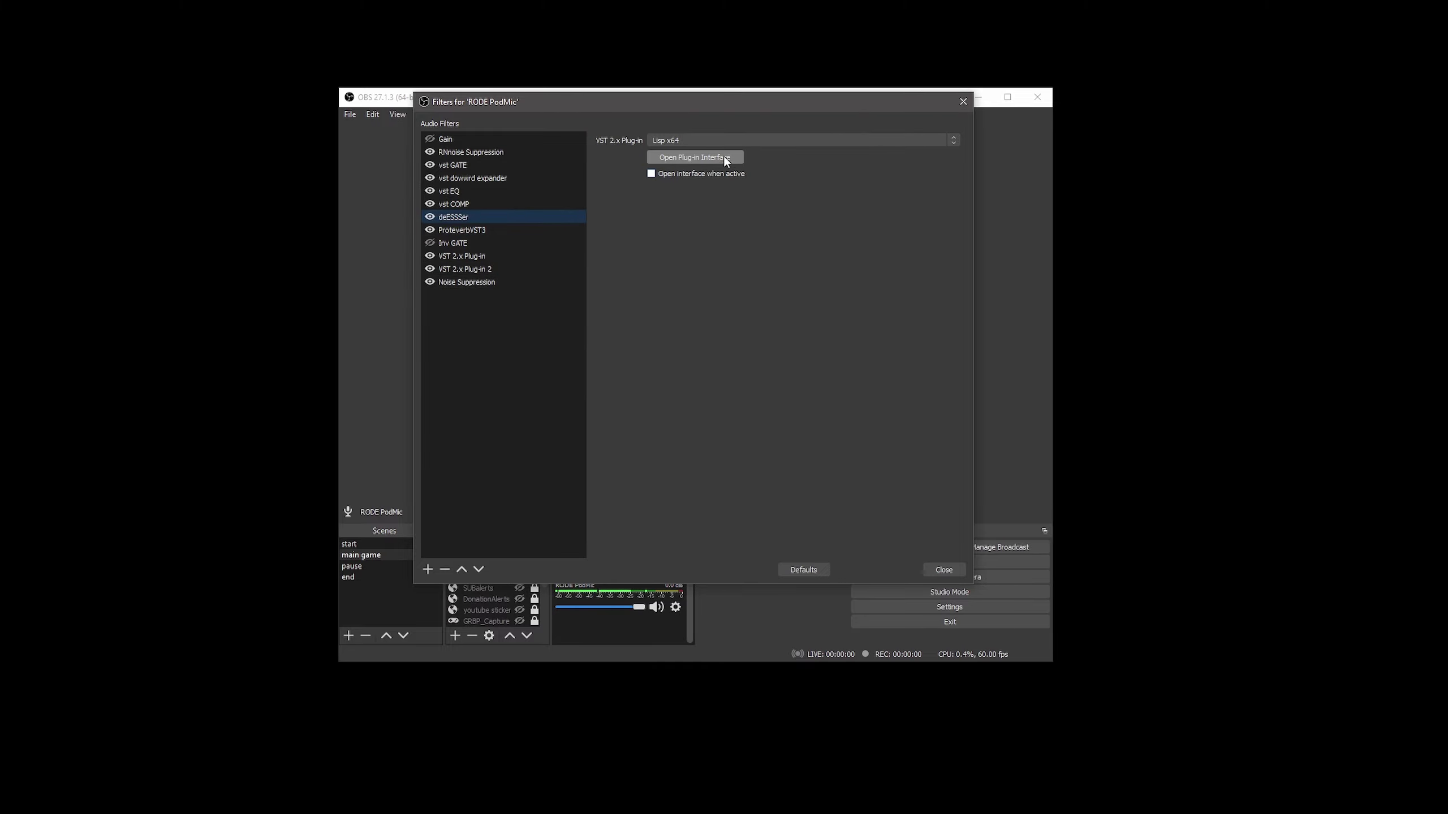
- Open the plug-in interfaces of the deESSer and ProteverbVST3 filters to examine their settings
left_click(721, 157)
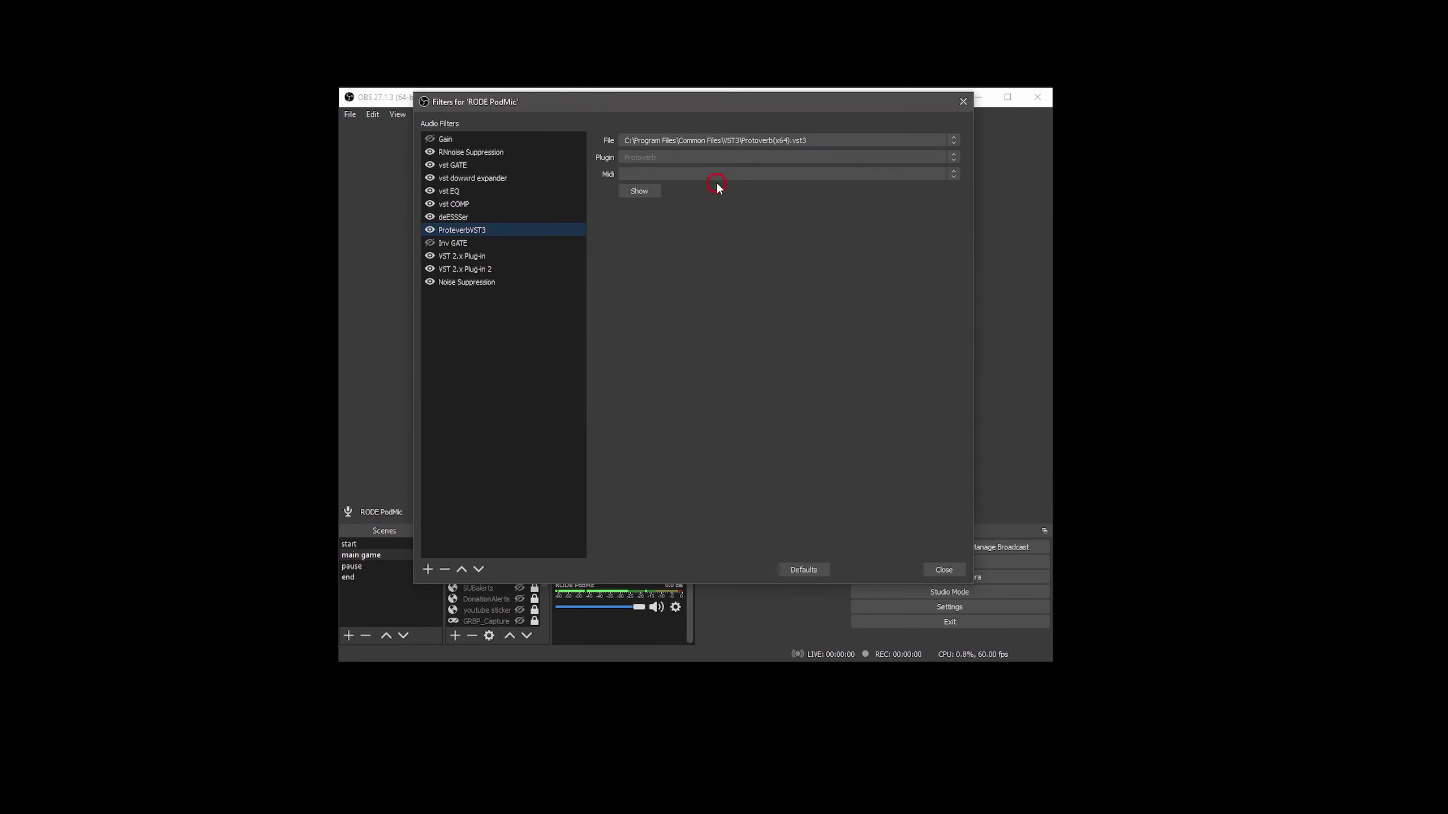
left_click(640, 191)
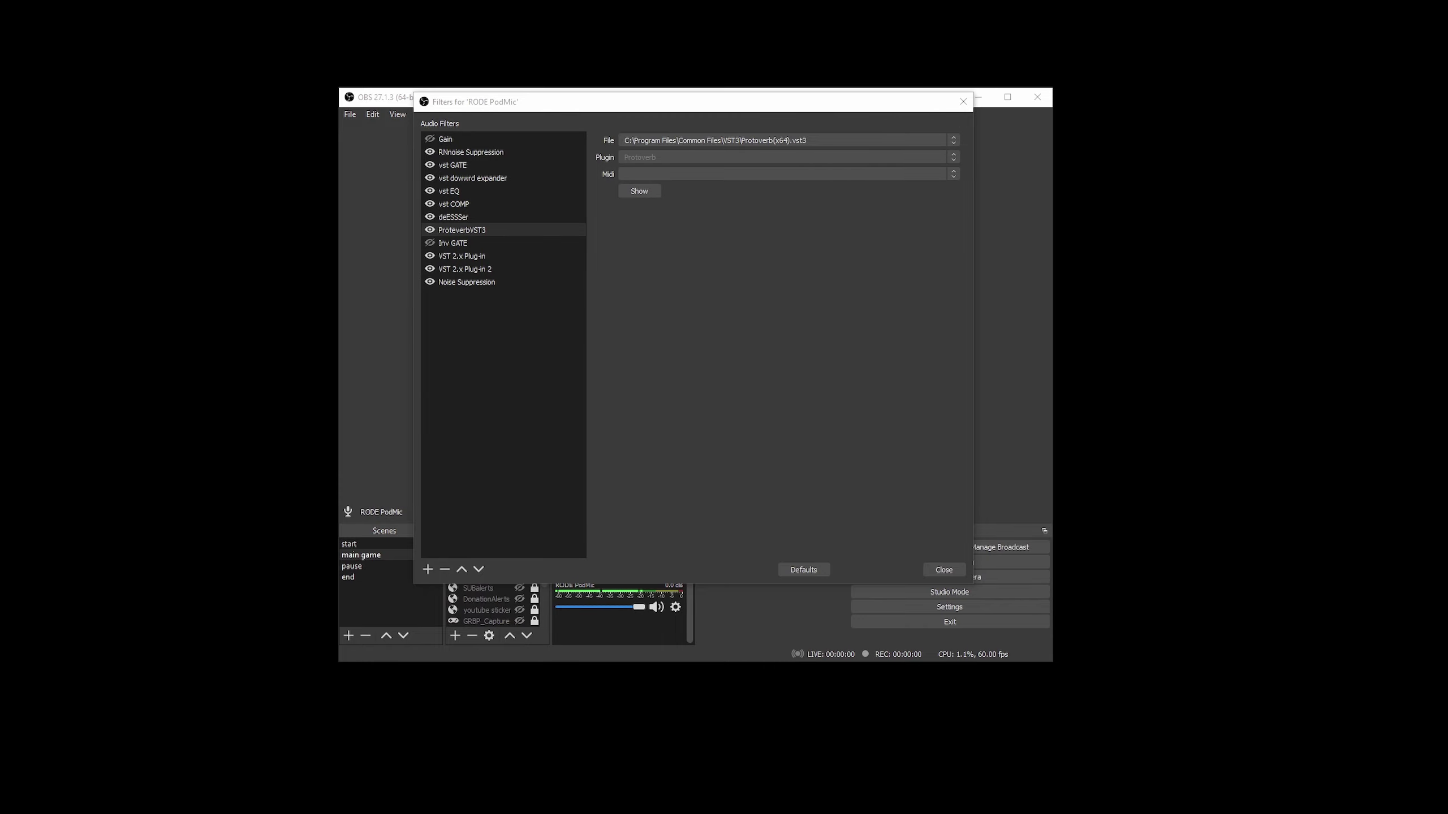
left_click_drag(862, 269, 945, 222)
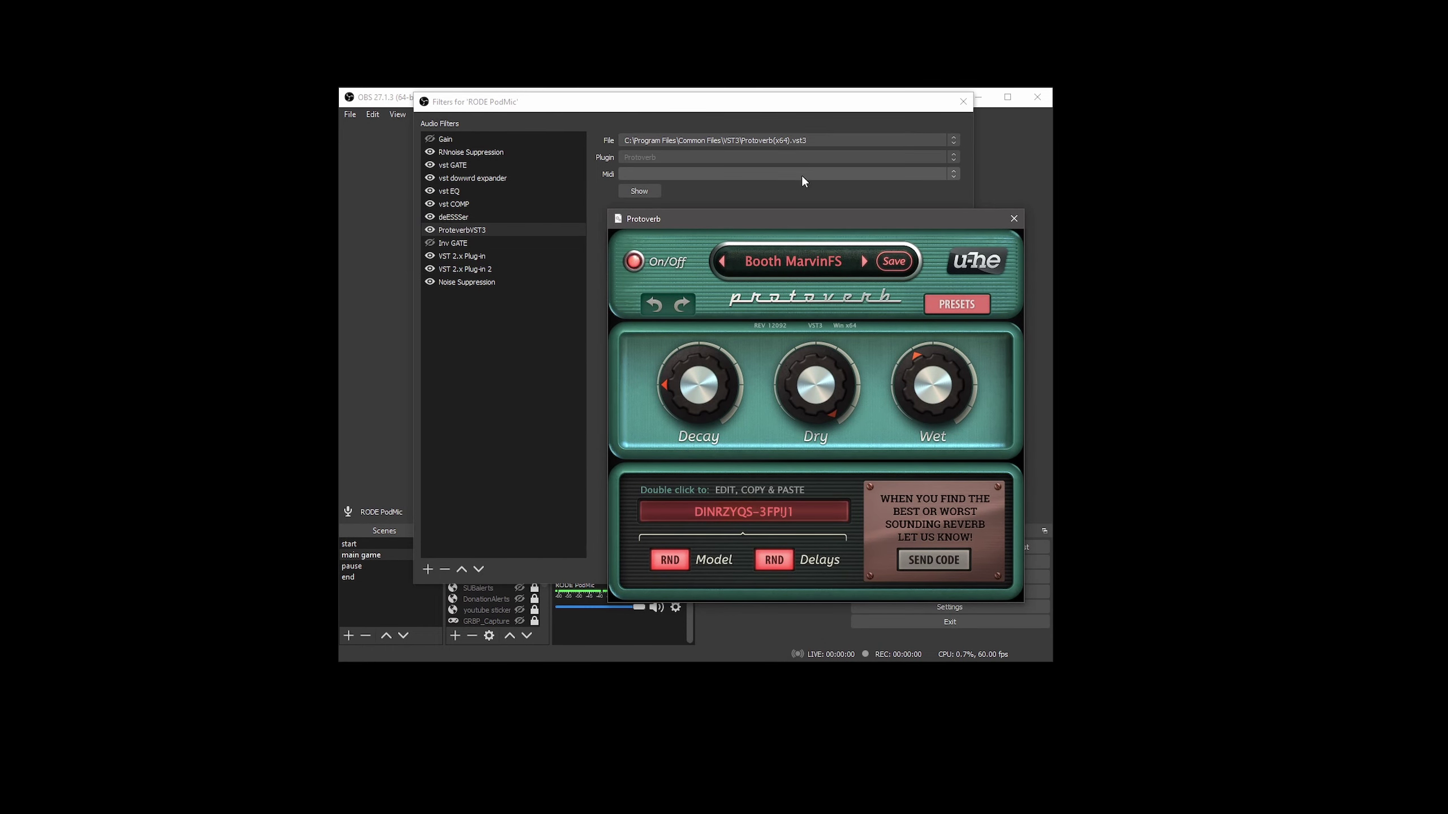
left_click_drag(779, 220, 766, 217)
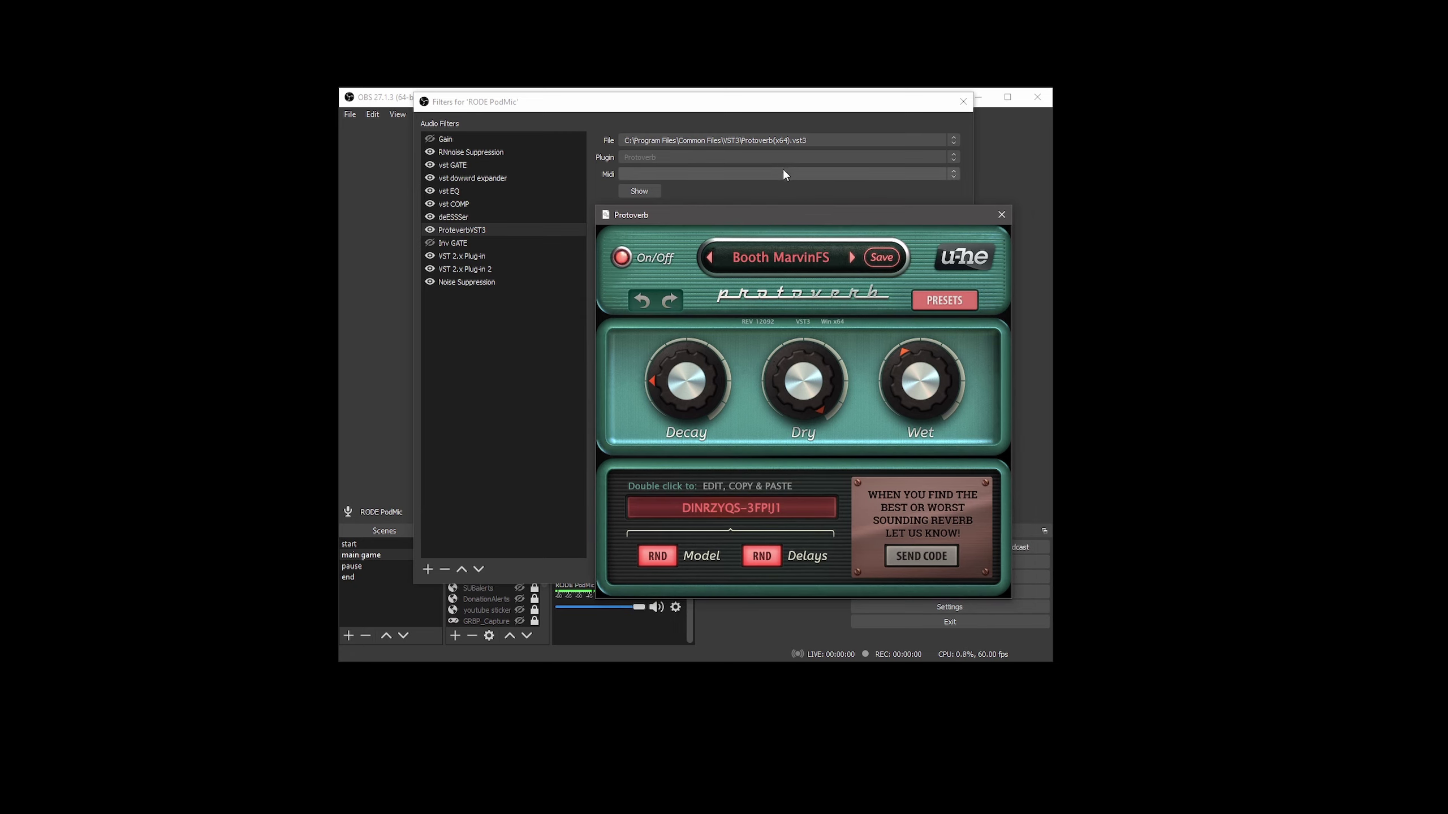
left_click_drag(765, 217, 756, 216)
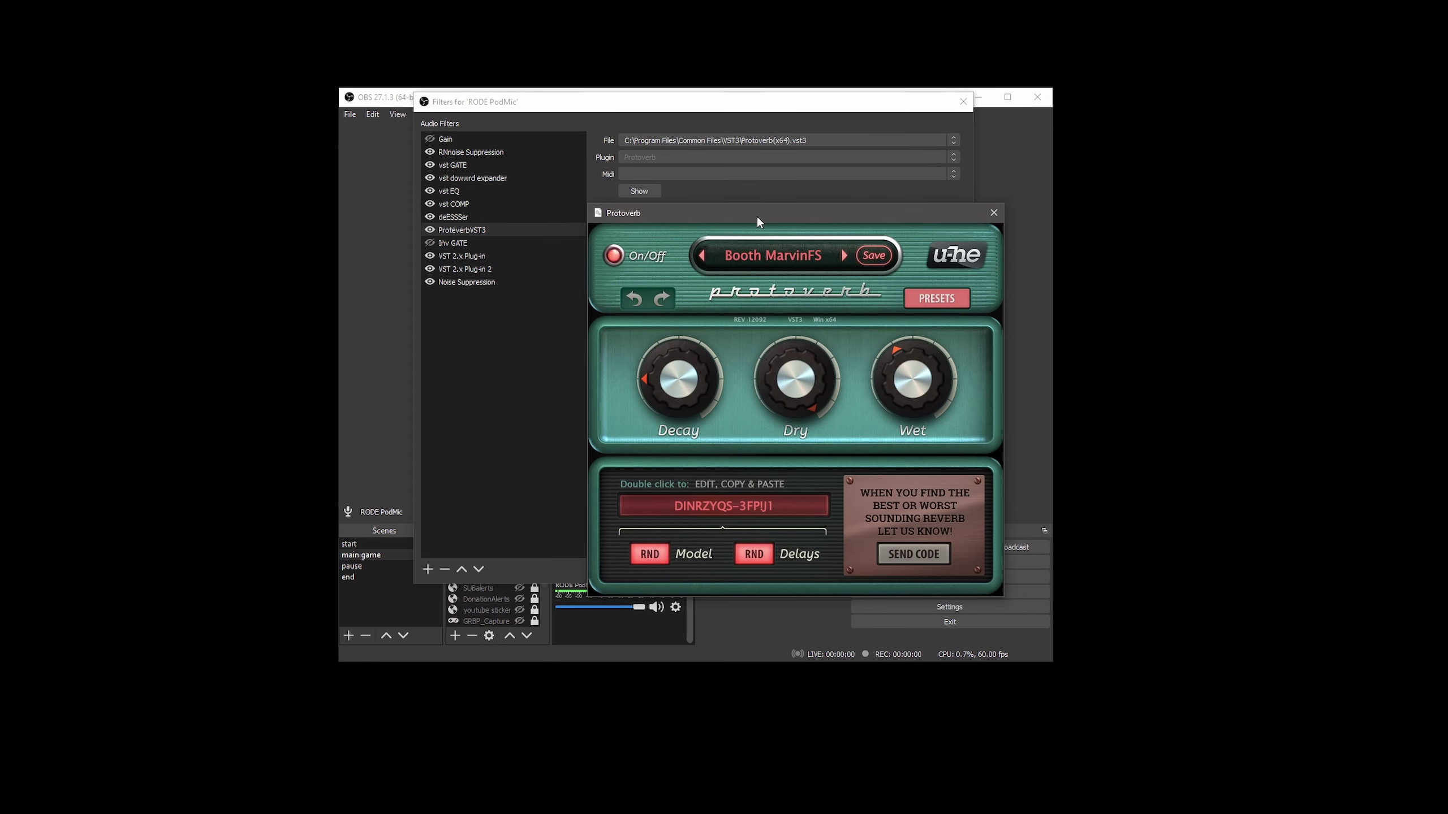